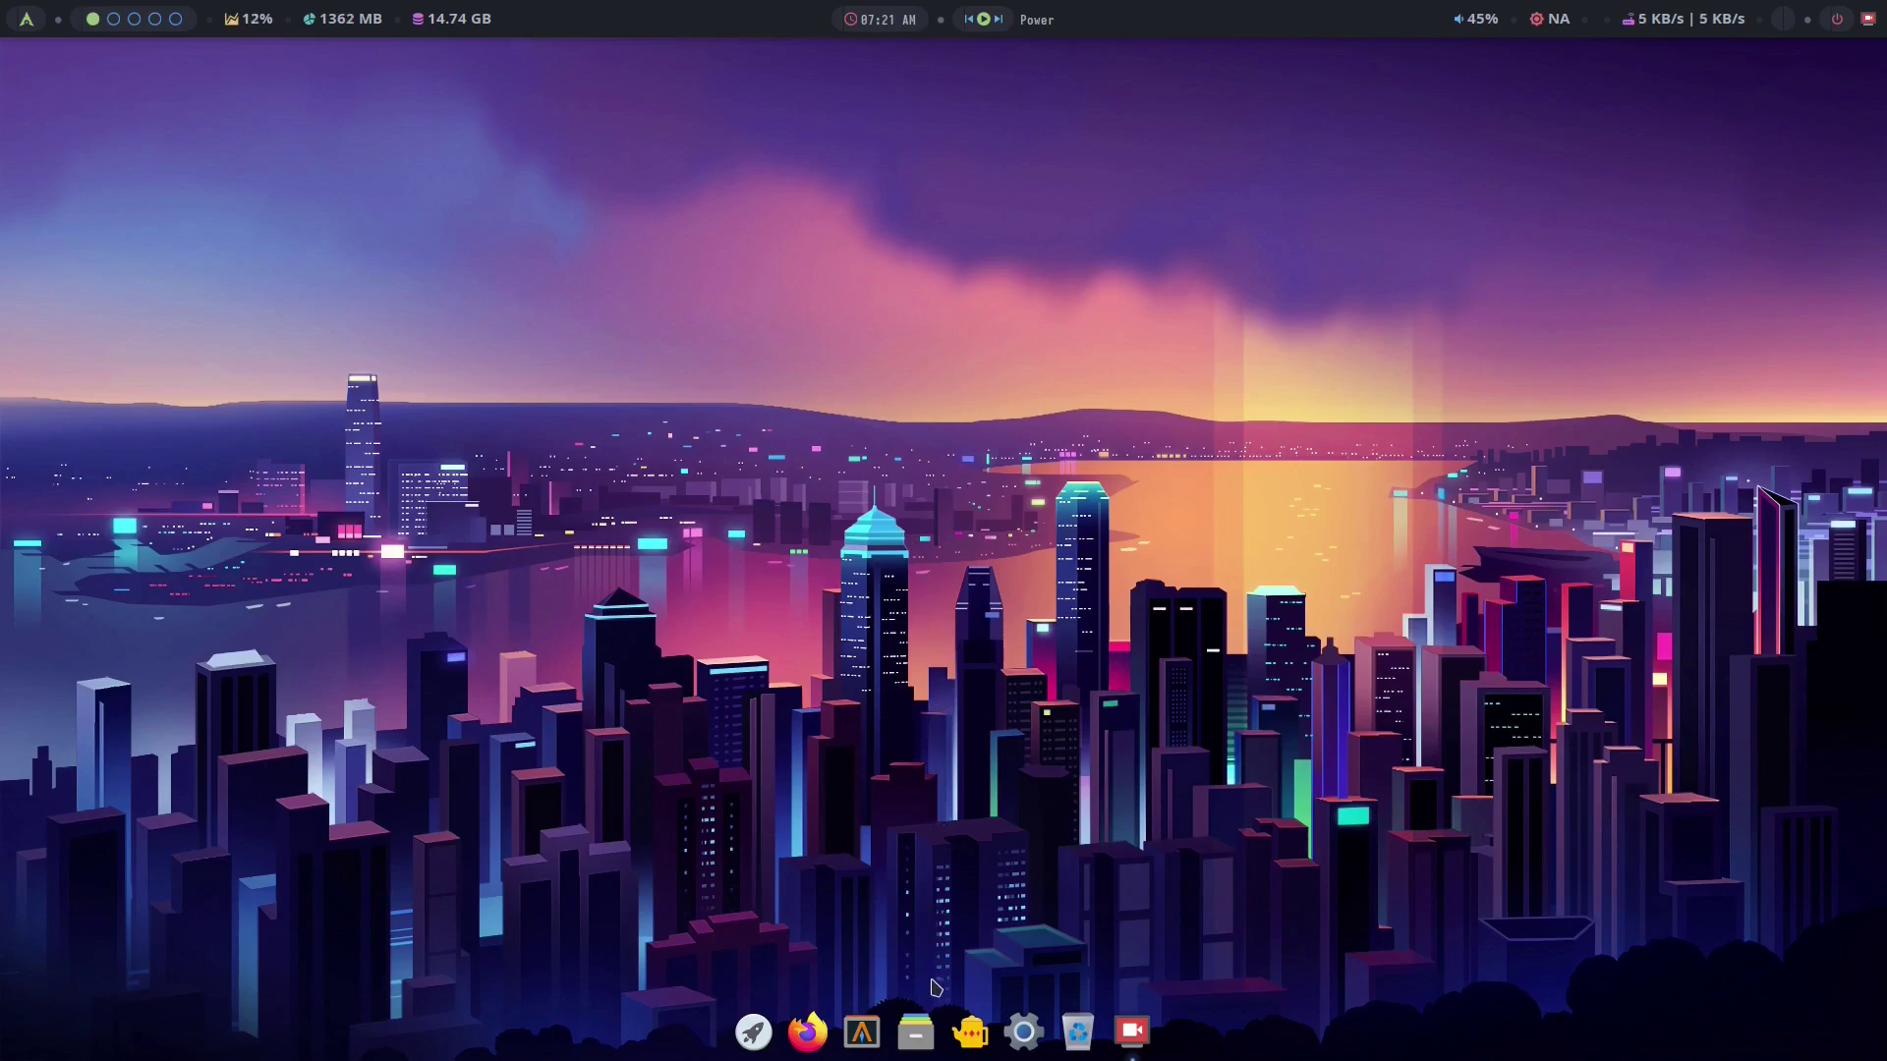
Step: Launch Thunar from the dock to show the /home/archcraft folder
click(914, 1032)
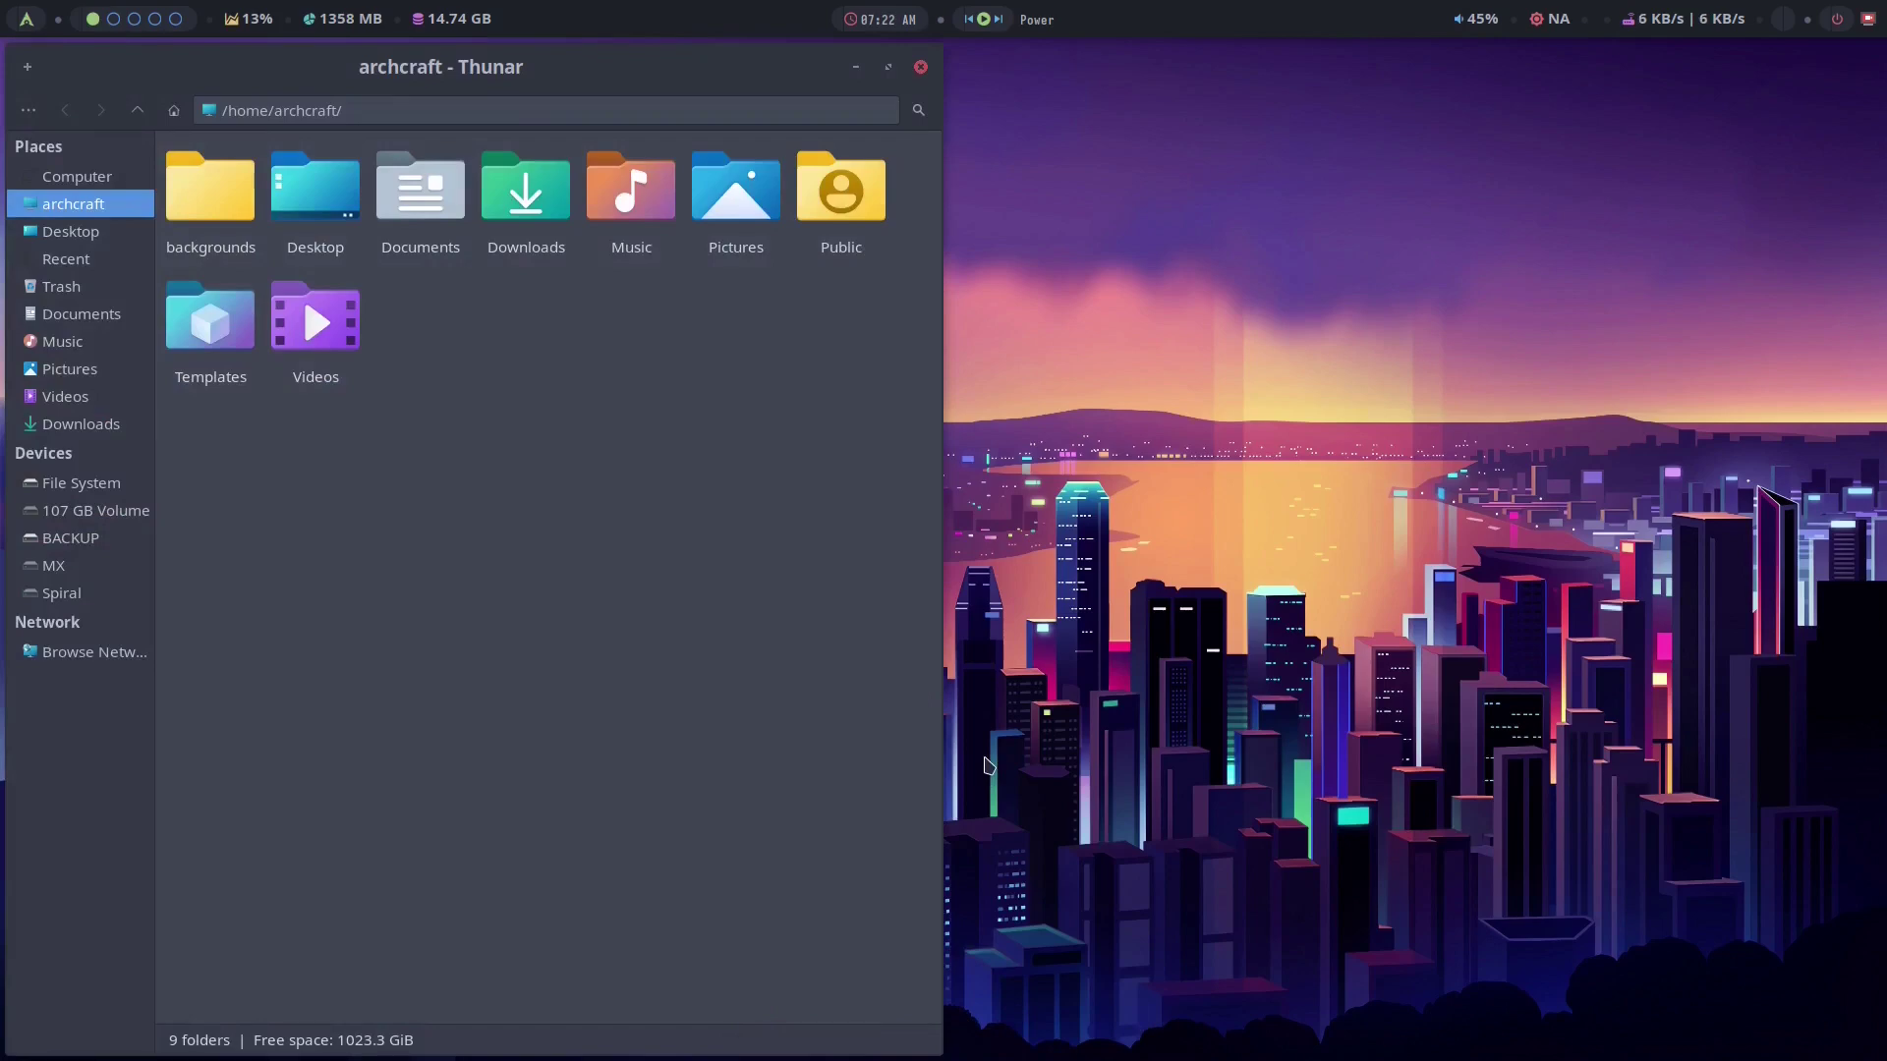
Step: Snap Thunar with Zentile to full width, centred, left half and right half
key(super+Up)
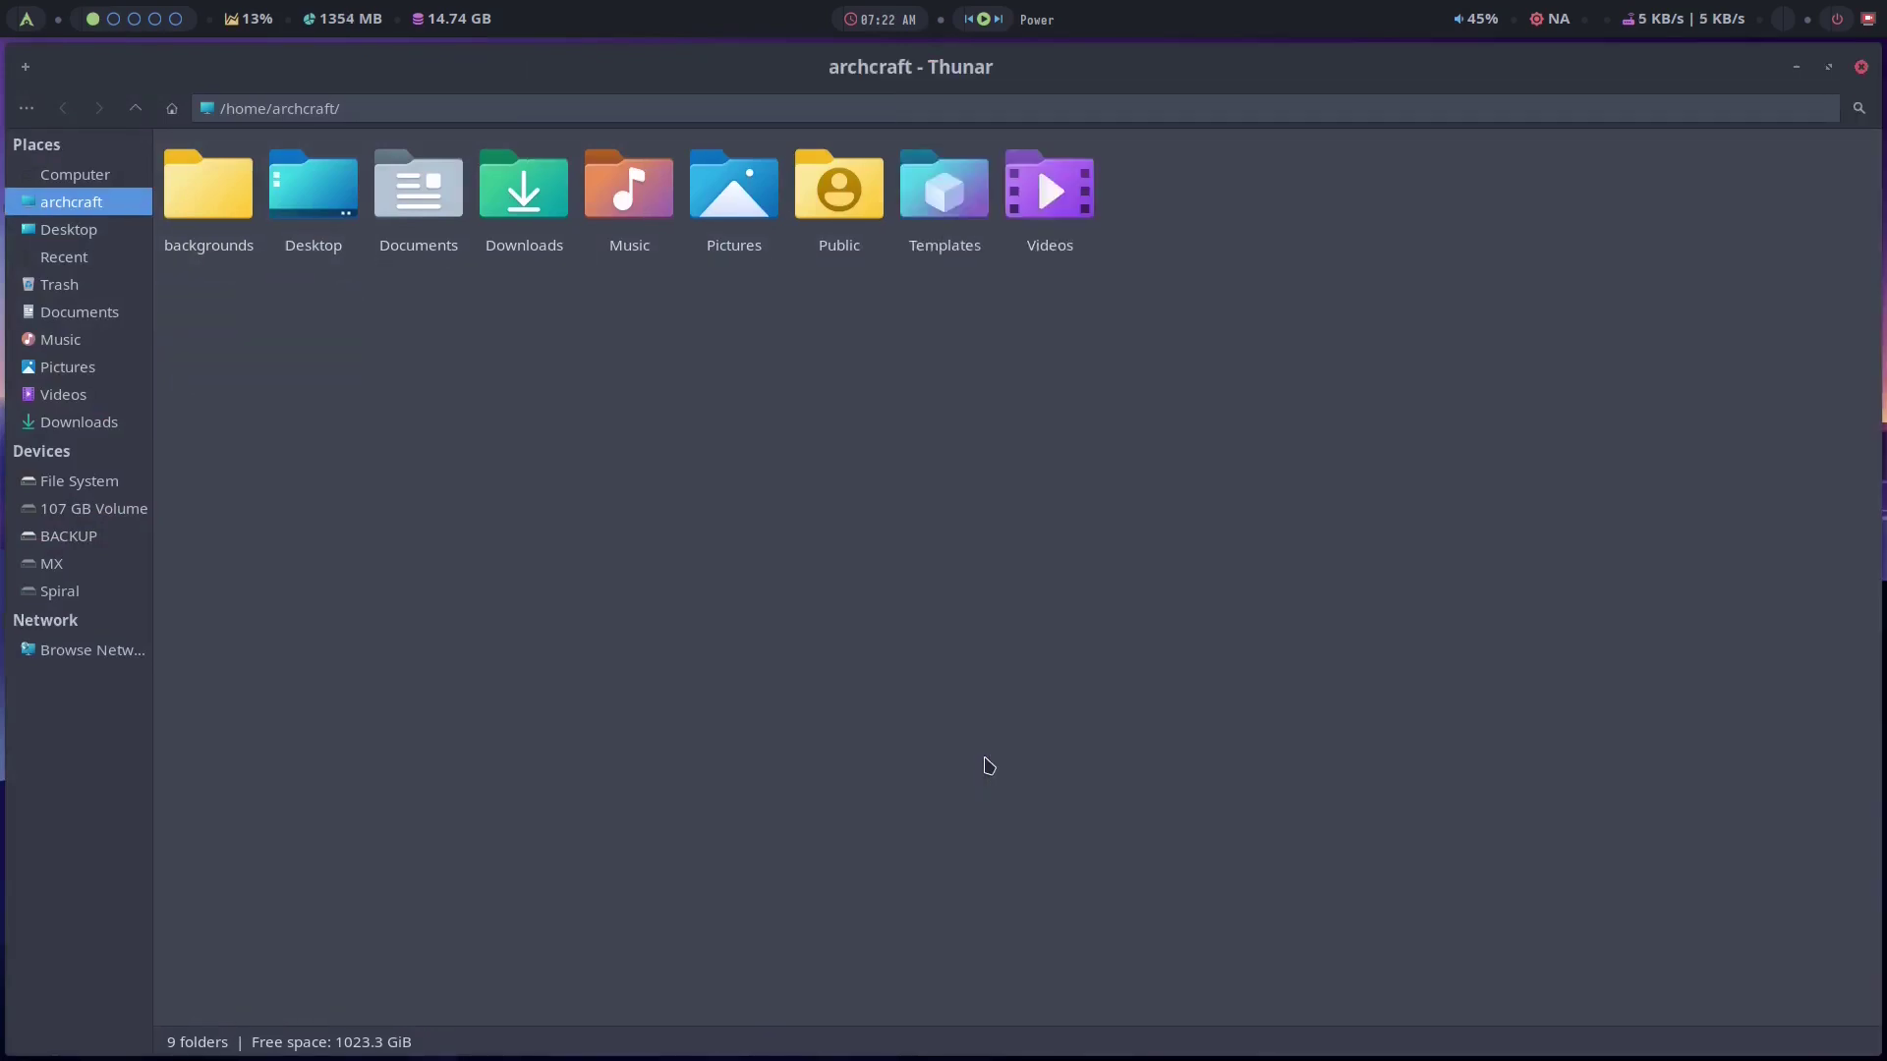
key(super+Down)
key(super+Left)
key(super+Right)
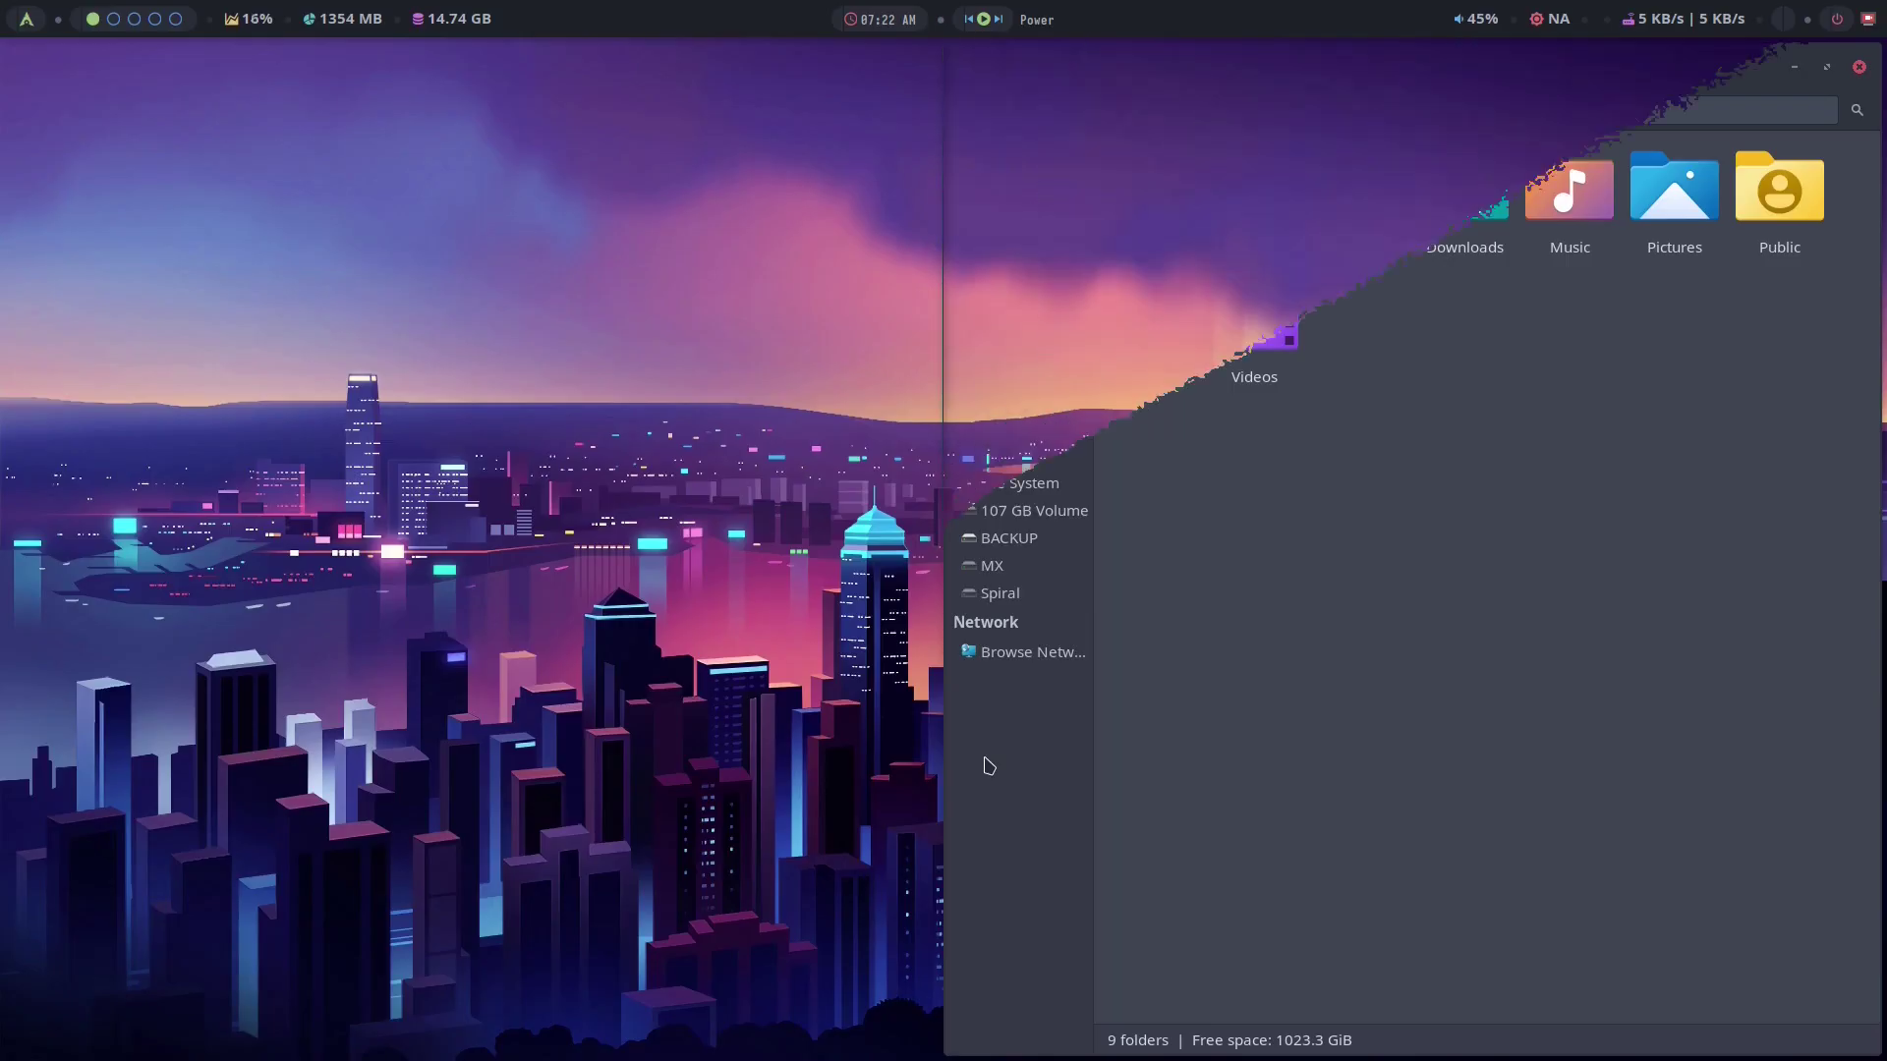
key(super+Left)
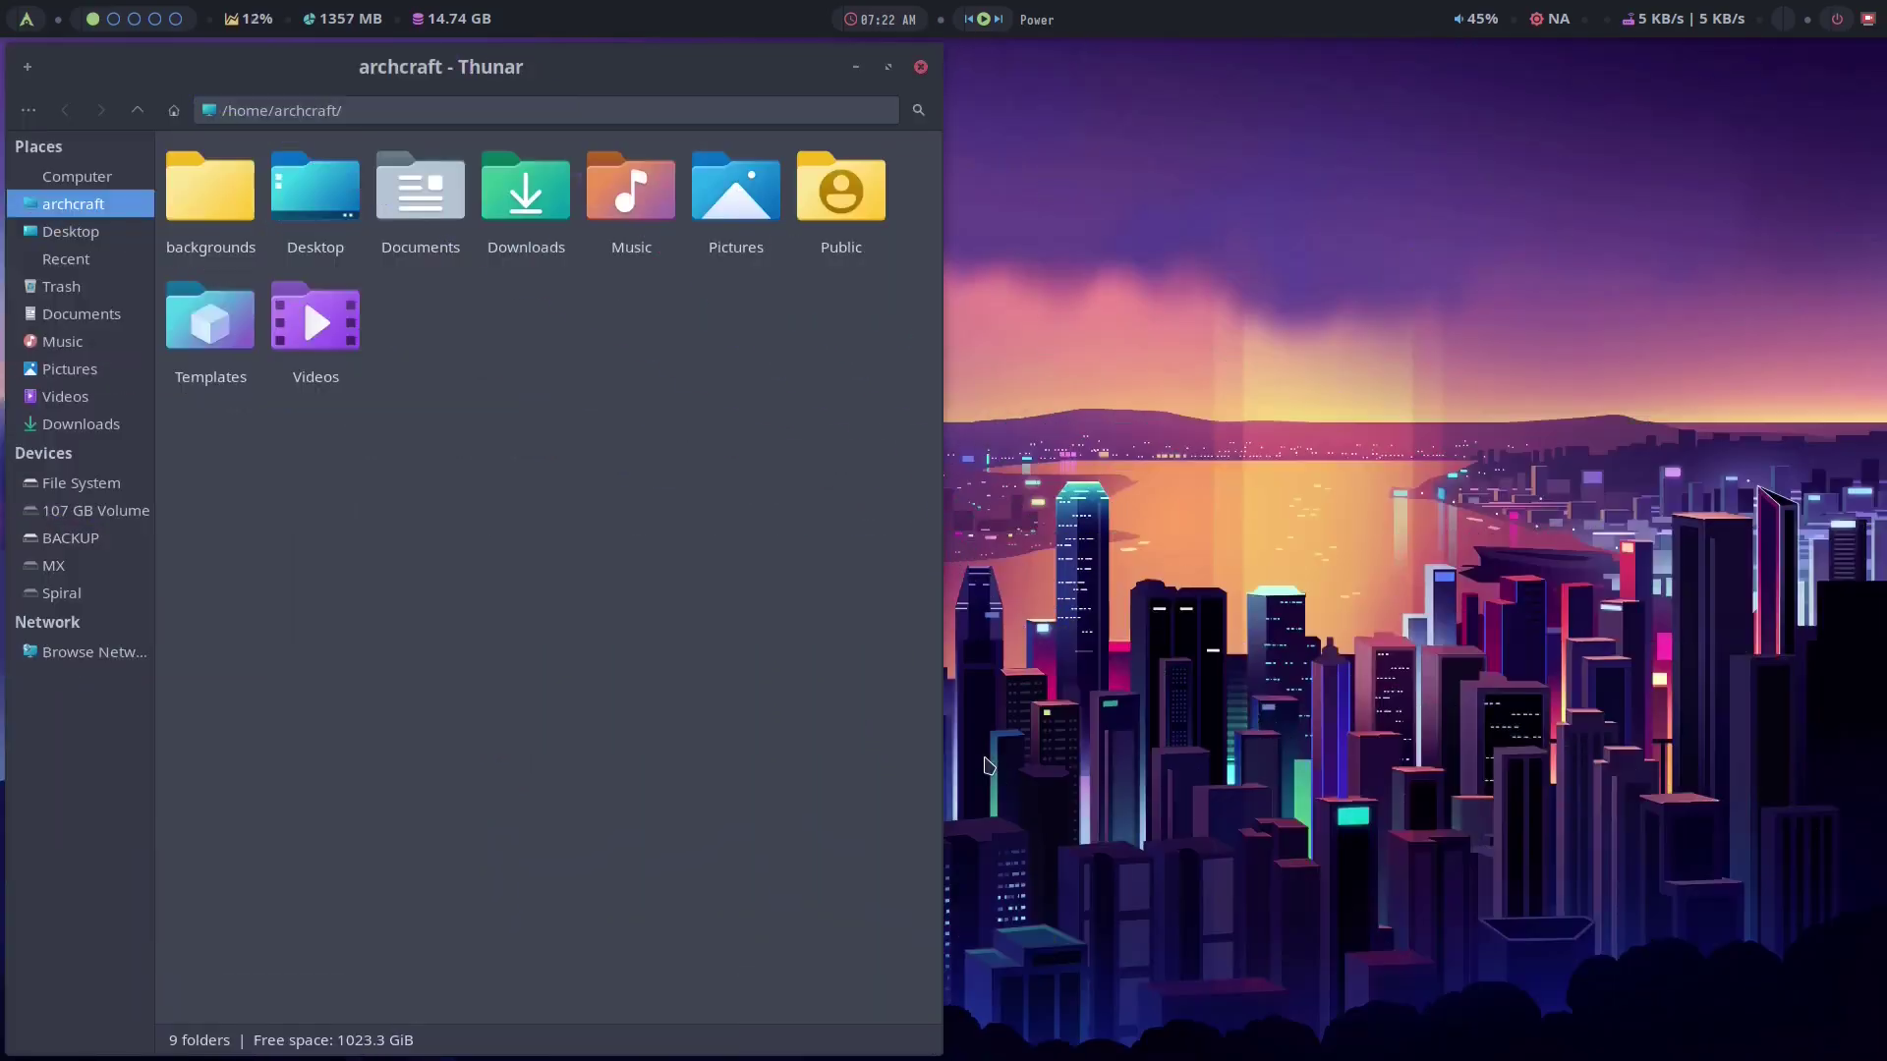
Step: Cycle the Thunar window through the top-left, top-right, bottom-right and bottom-left quarters
key(super+Up)
key(super+Right)
key(super+Down)
key(super+Left)
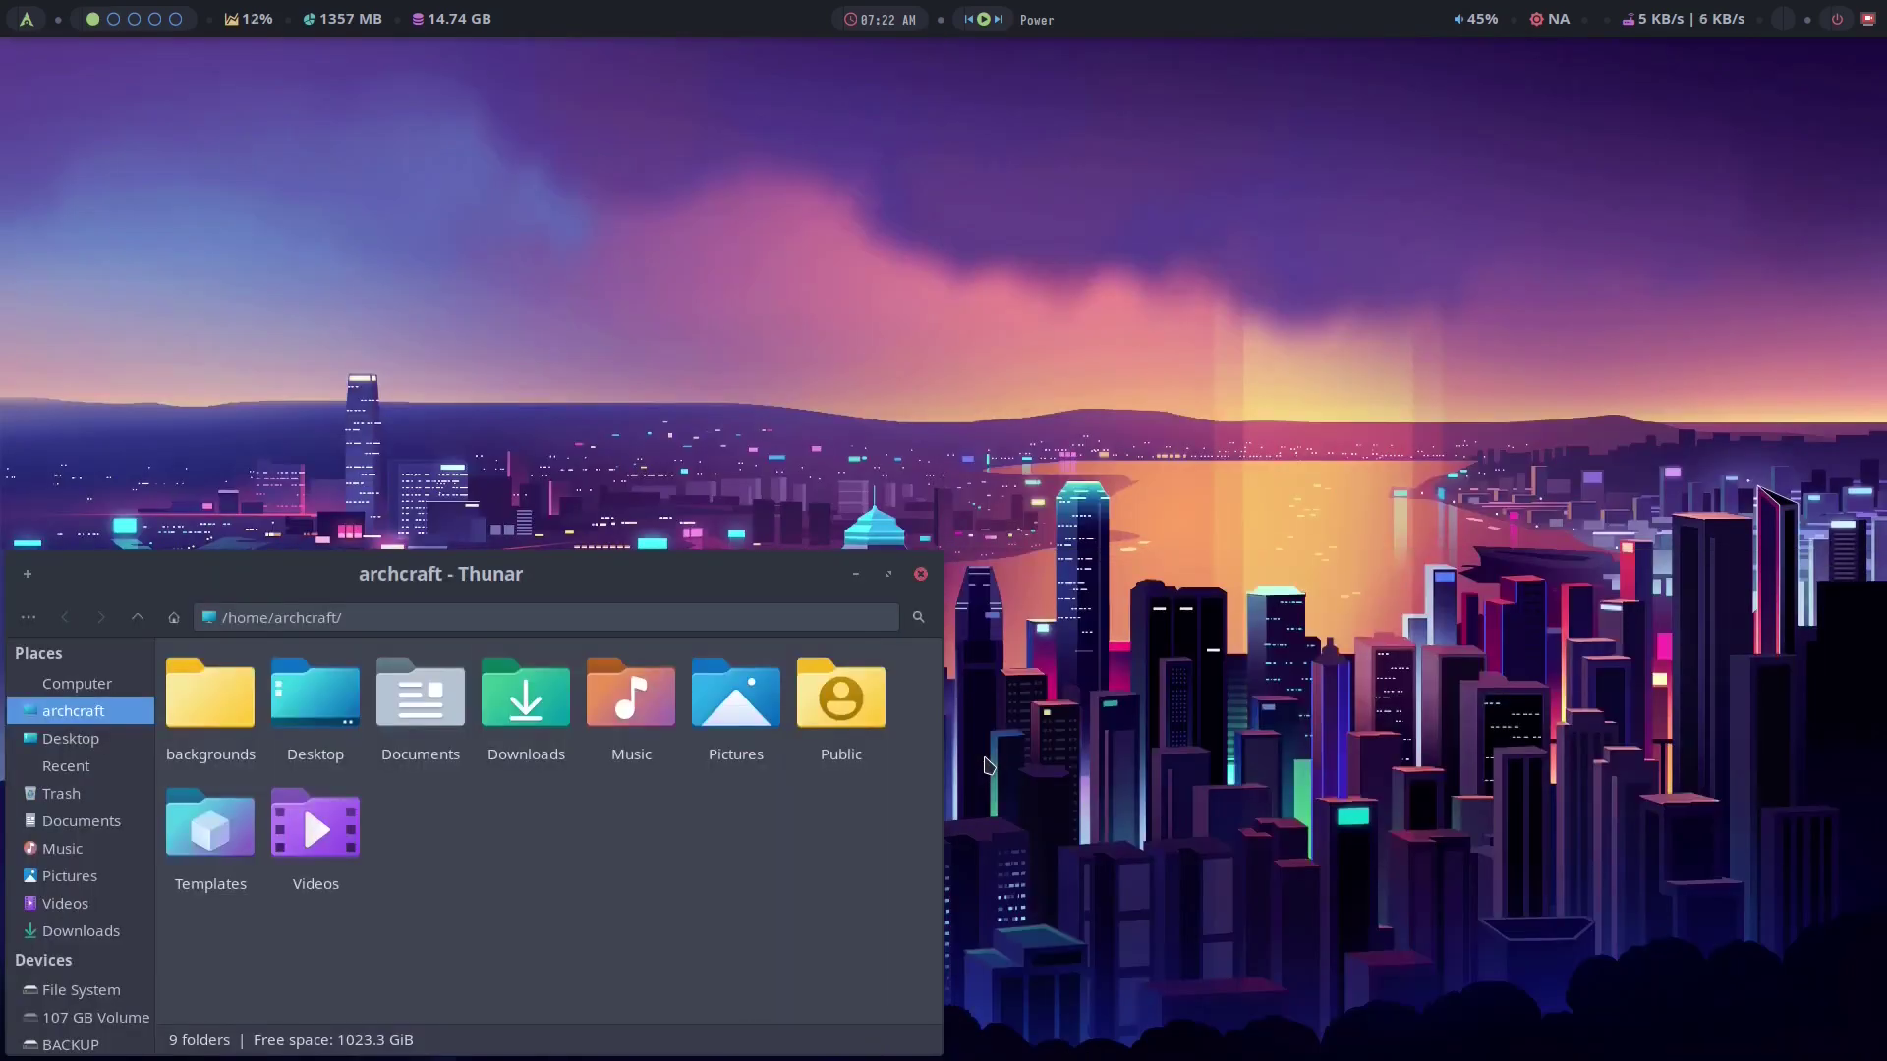
key(super+Right)
key(super+Up)
key(super+Left)
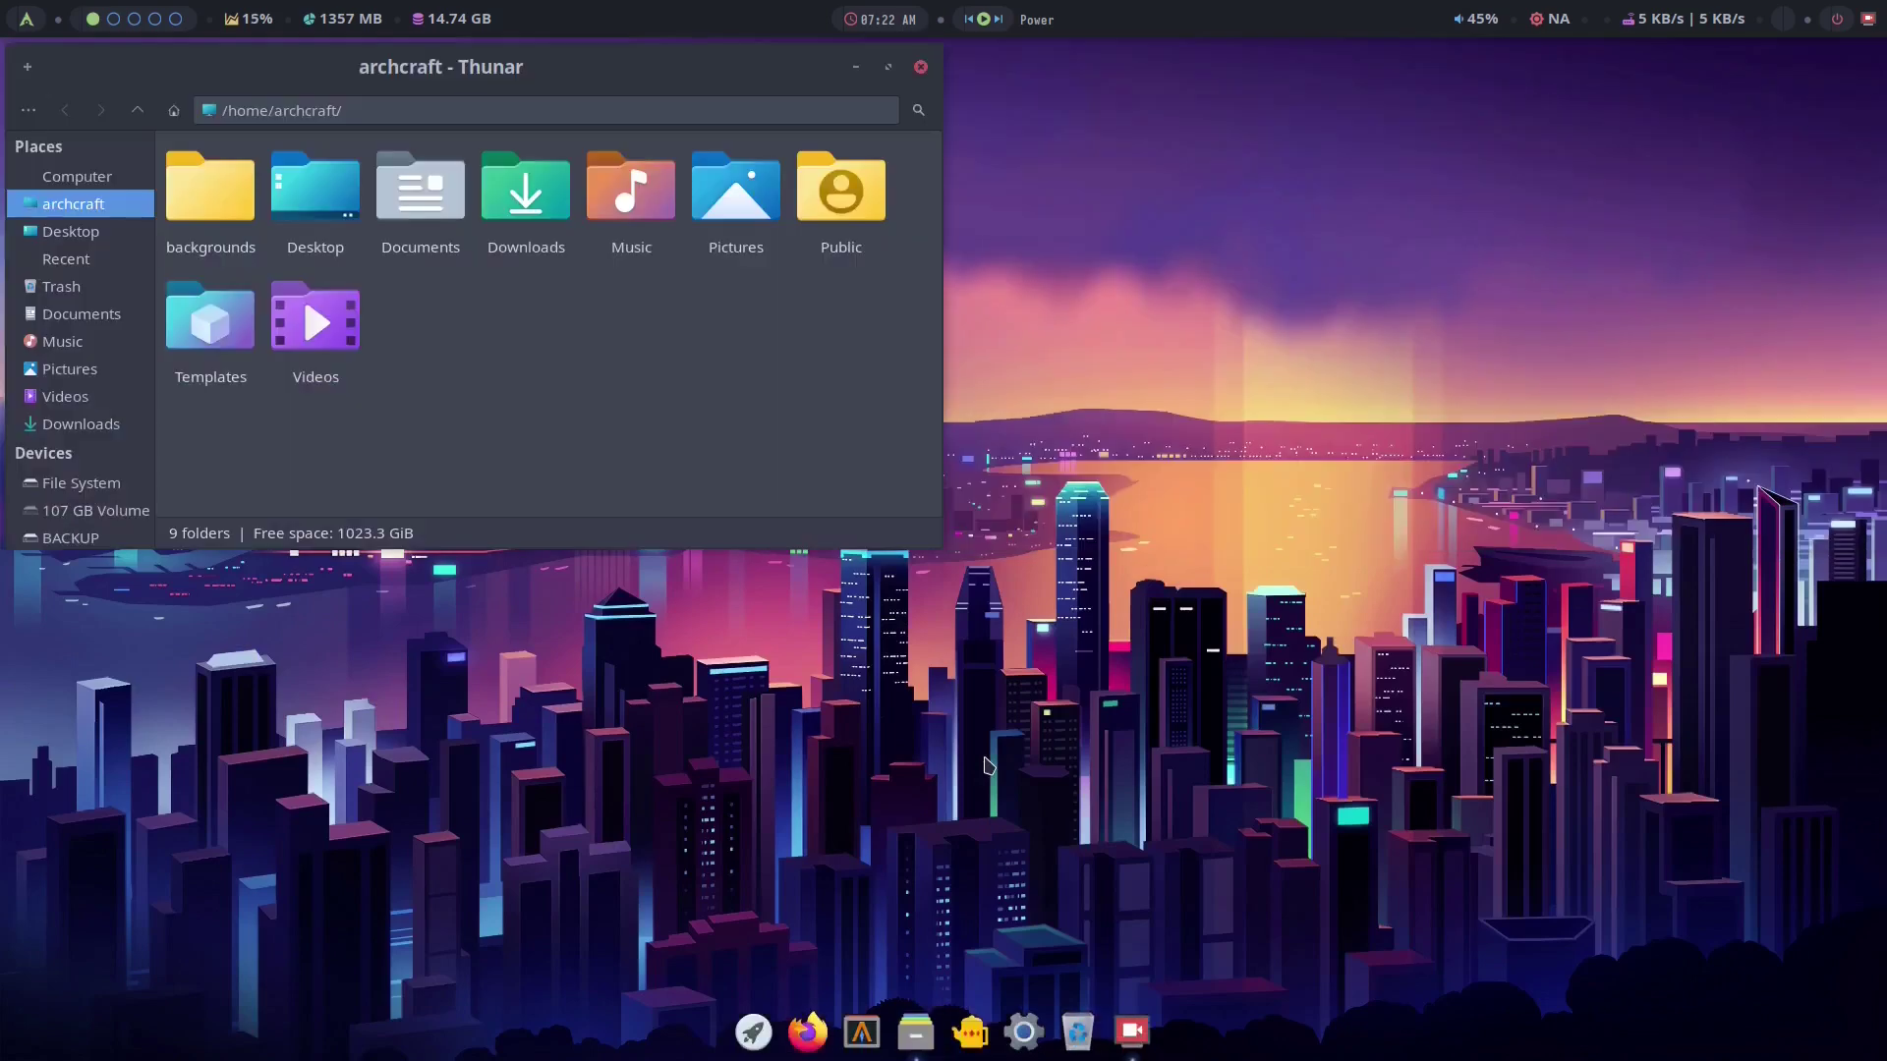
Step: Snap Thunar to top, bottom, left and right halves, maximise it, then close it
key(super+Up)
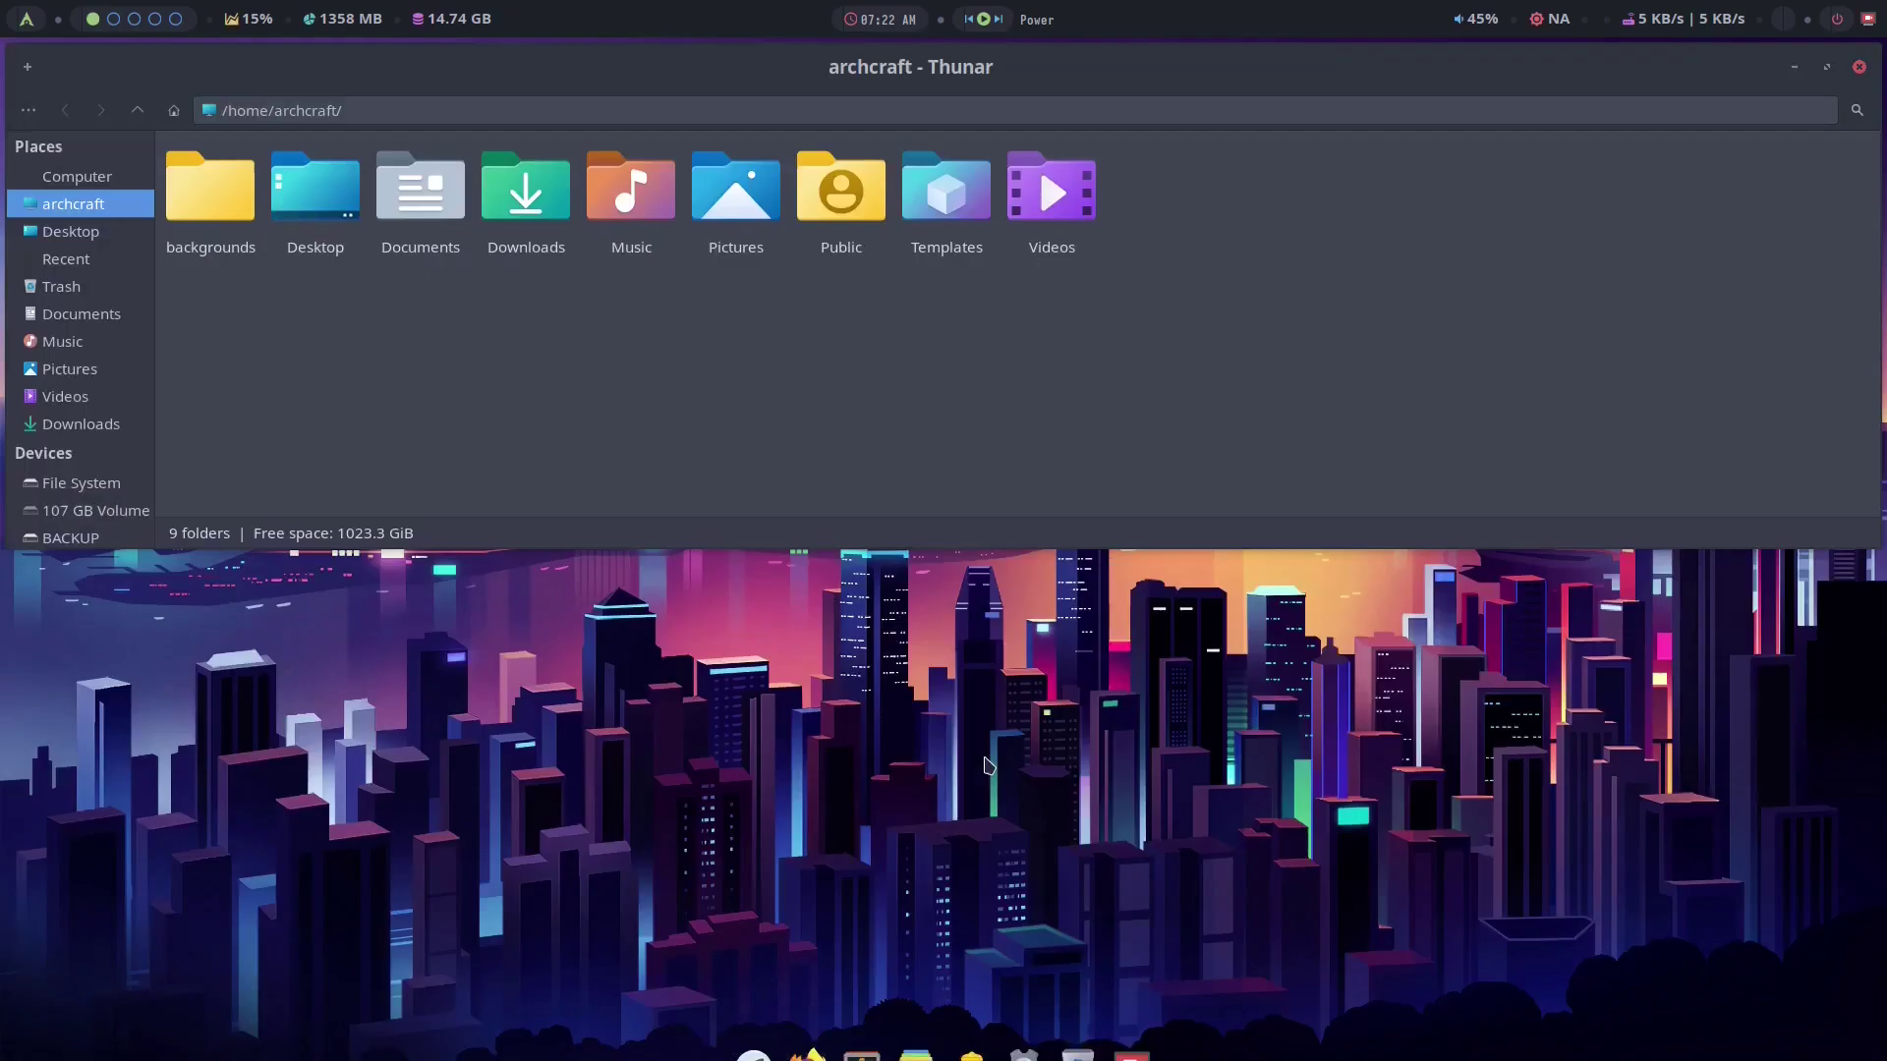
key(super+Down)
key(super+Left)
key(super+Right)
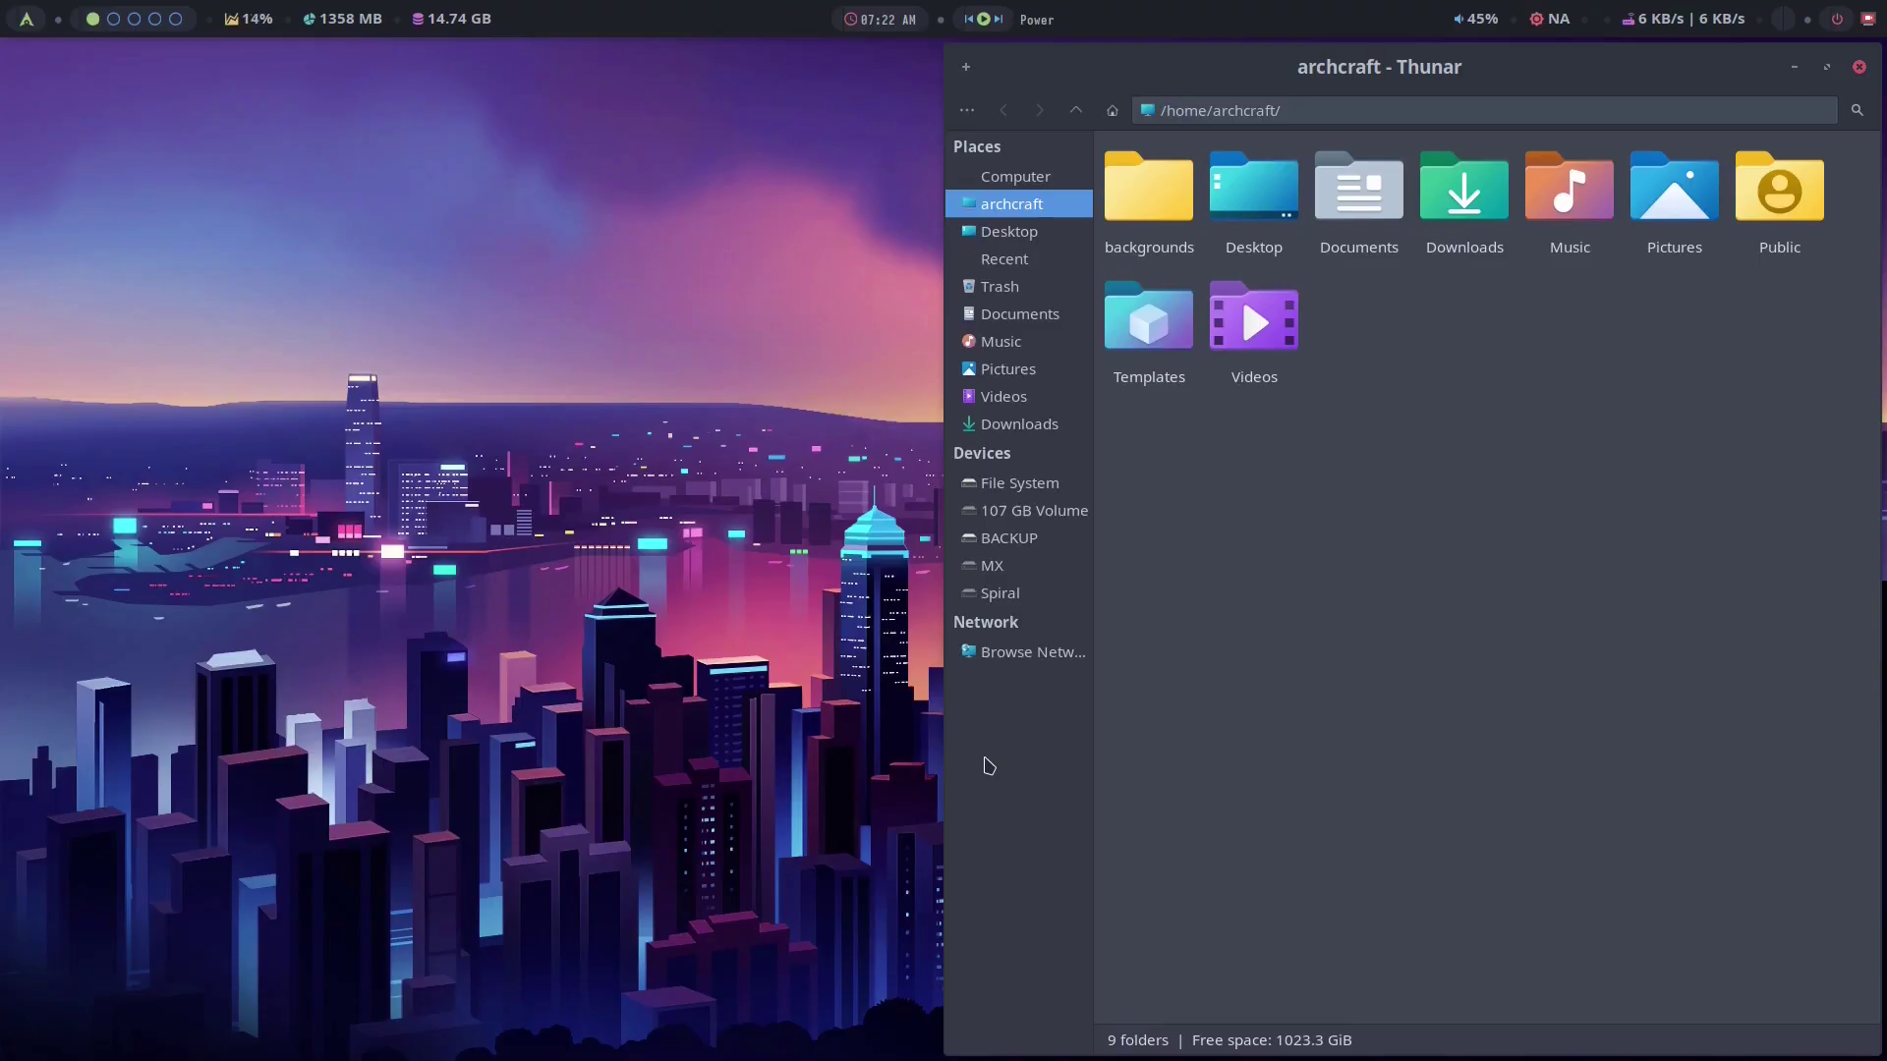
key(super+Left)
key(super+Up)
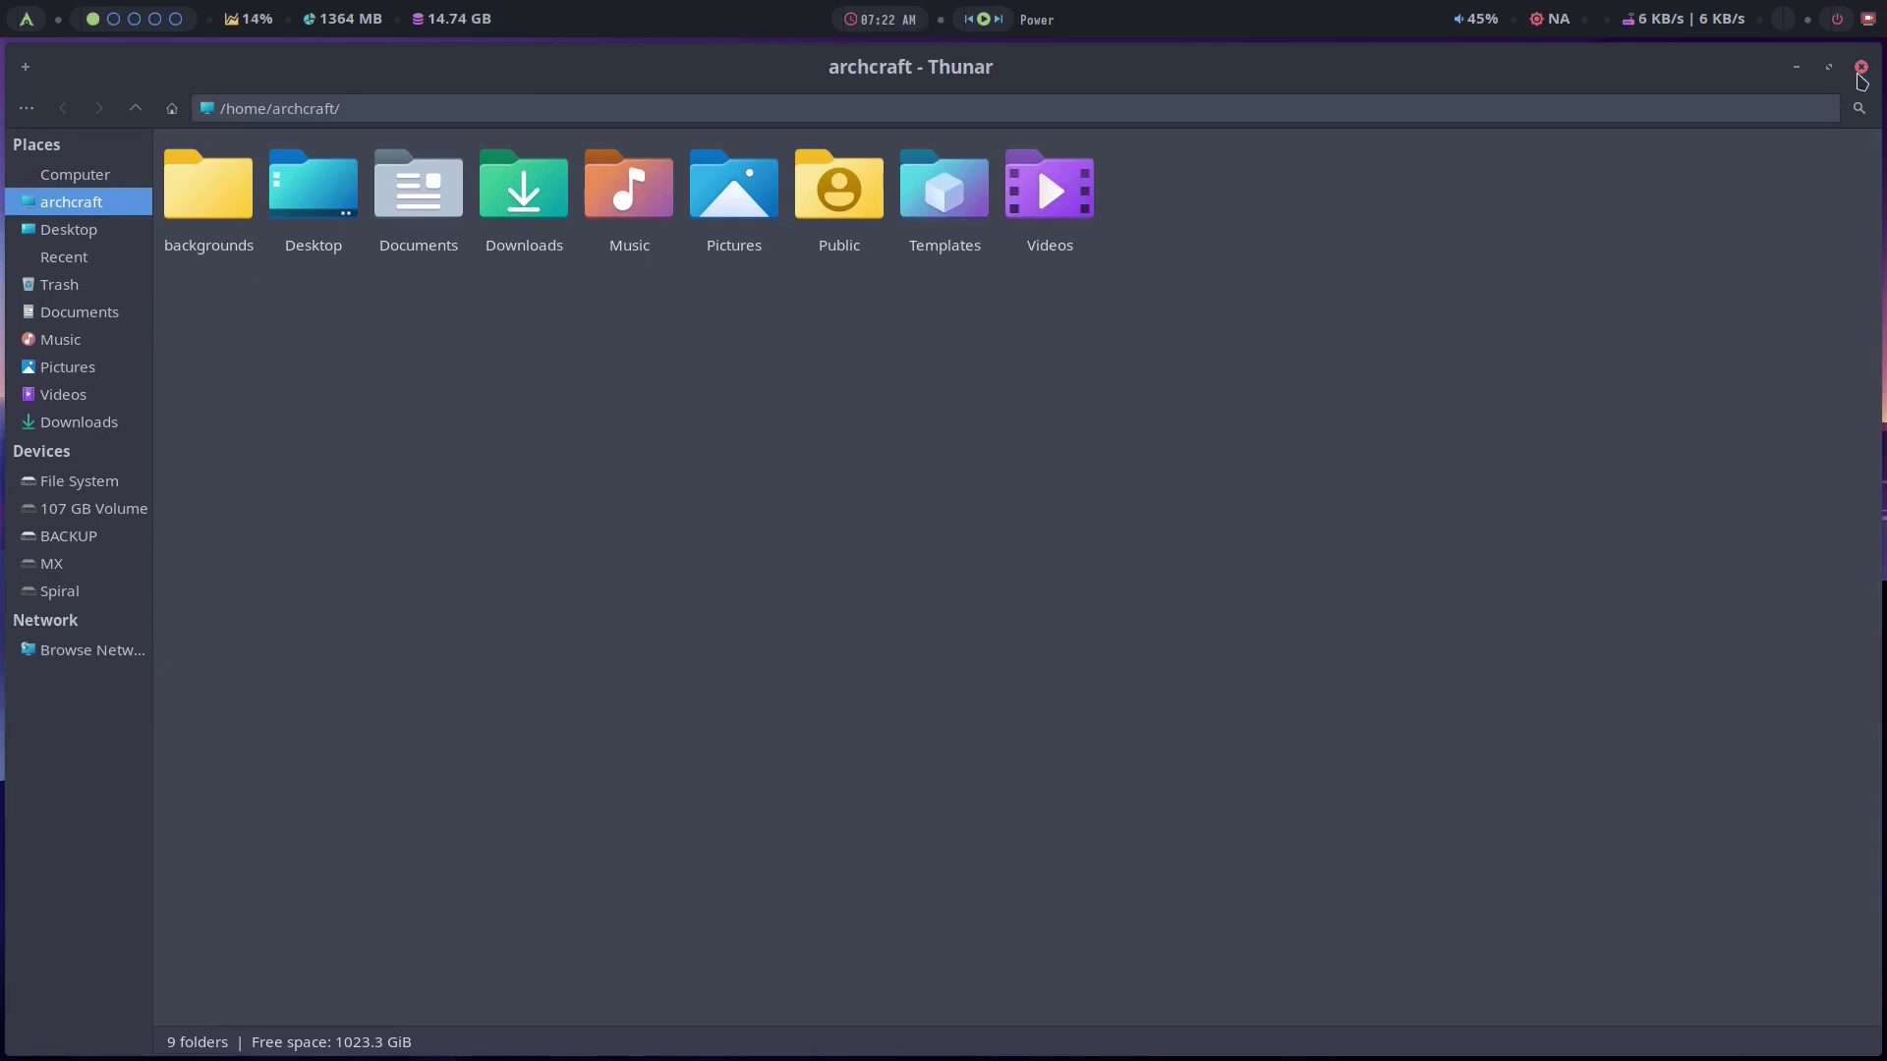
click(1860, 68)
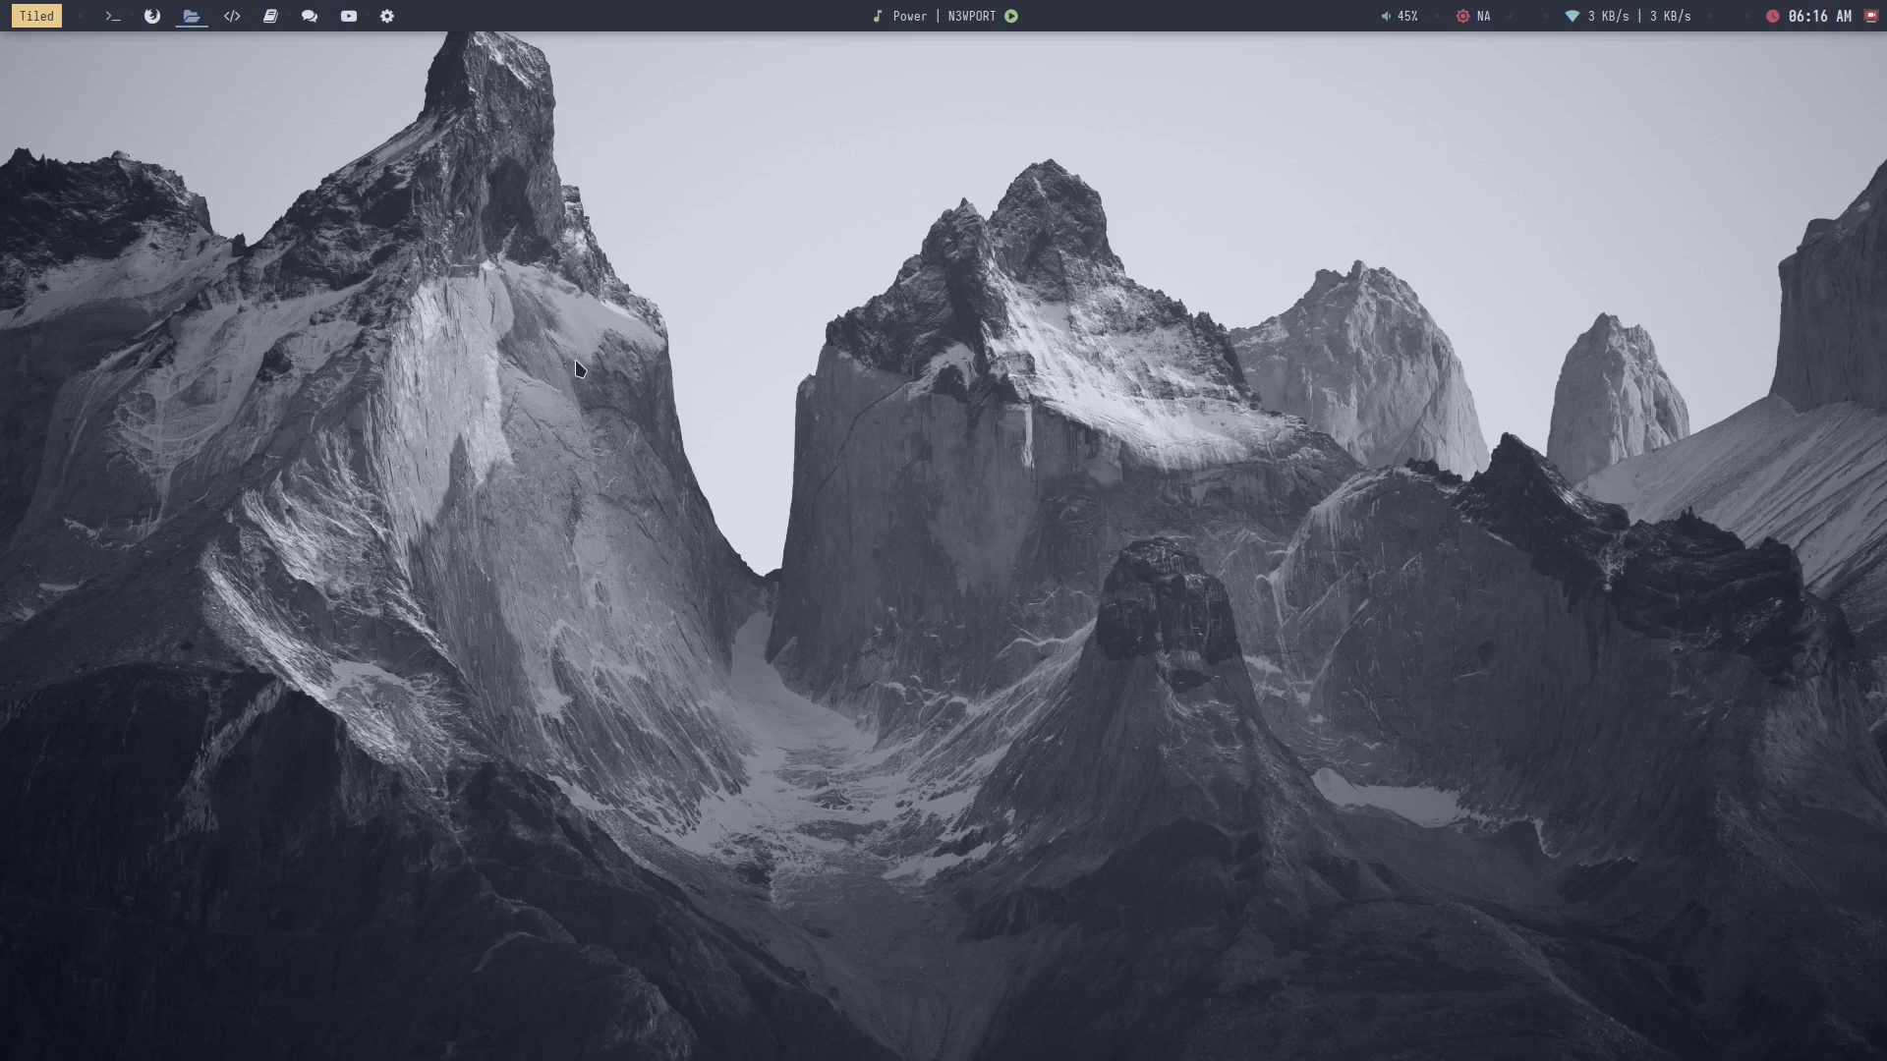
key(alt+F1)
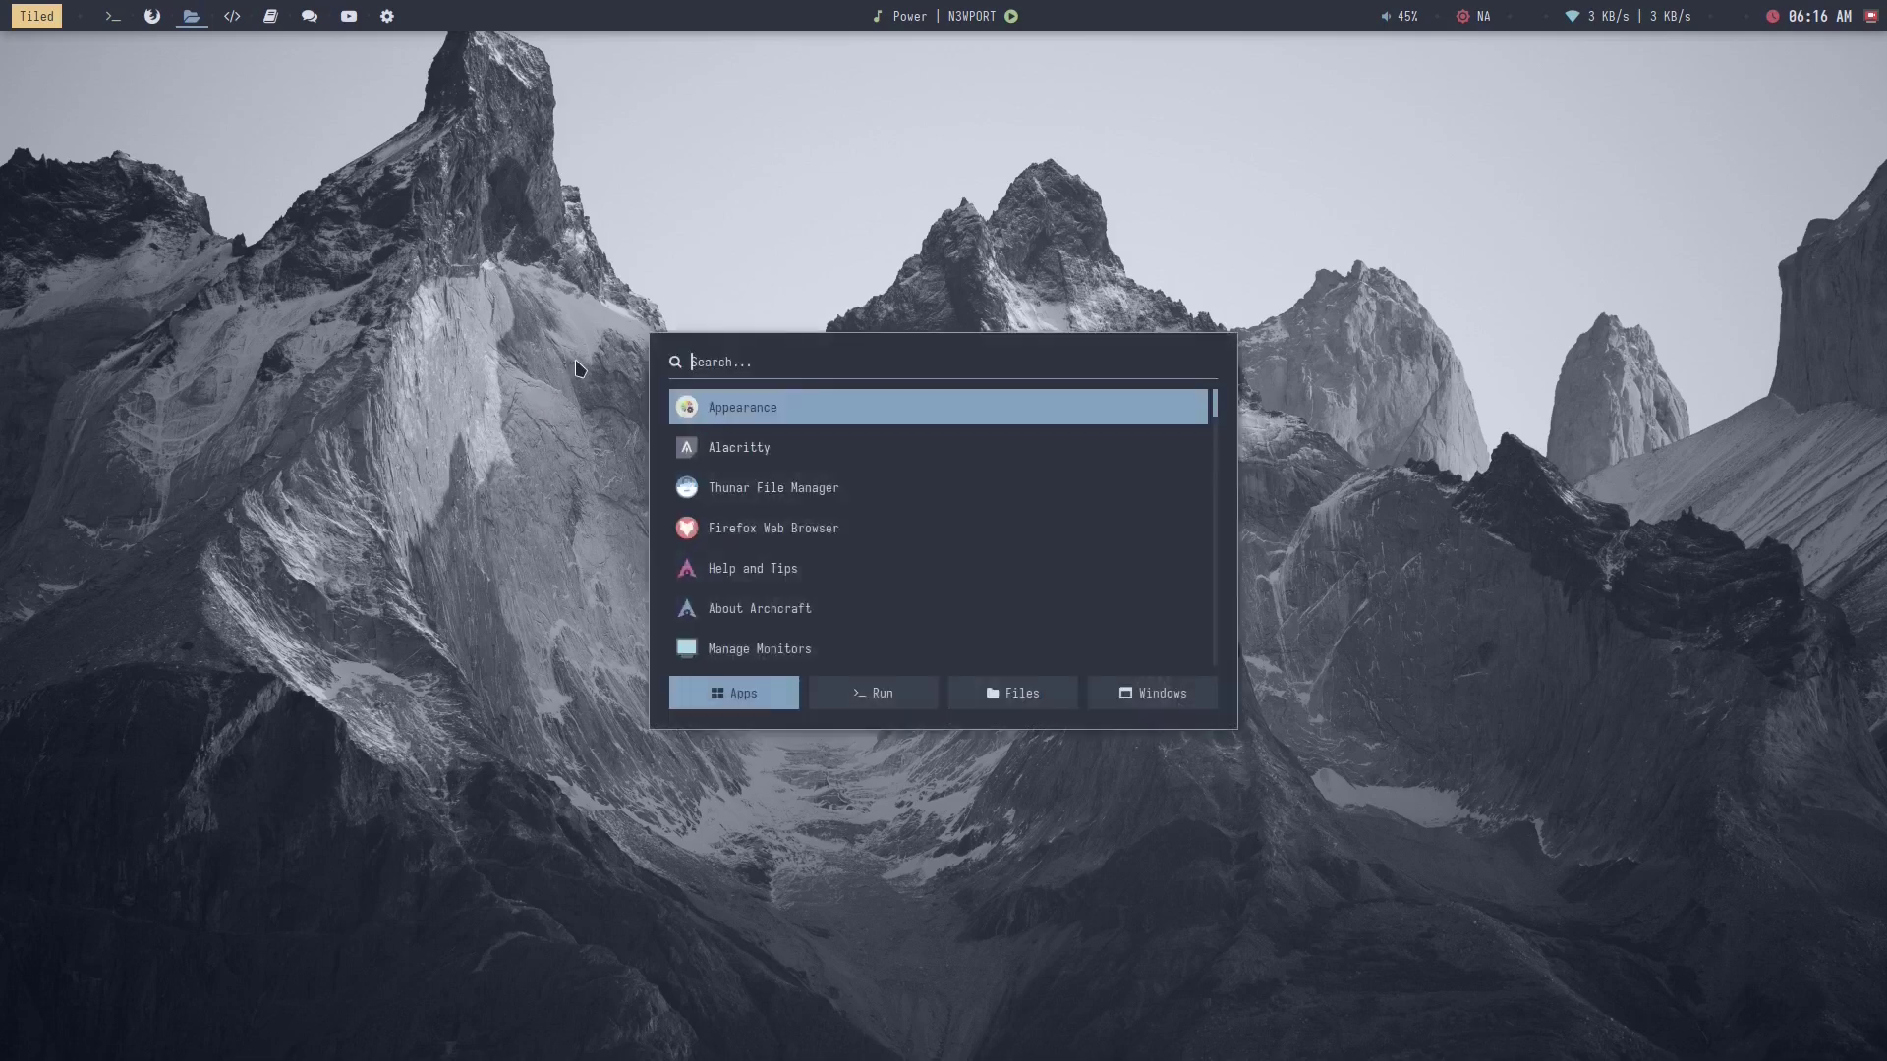
double_click(668, 489)
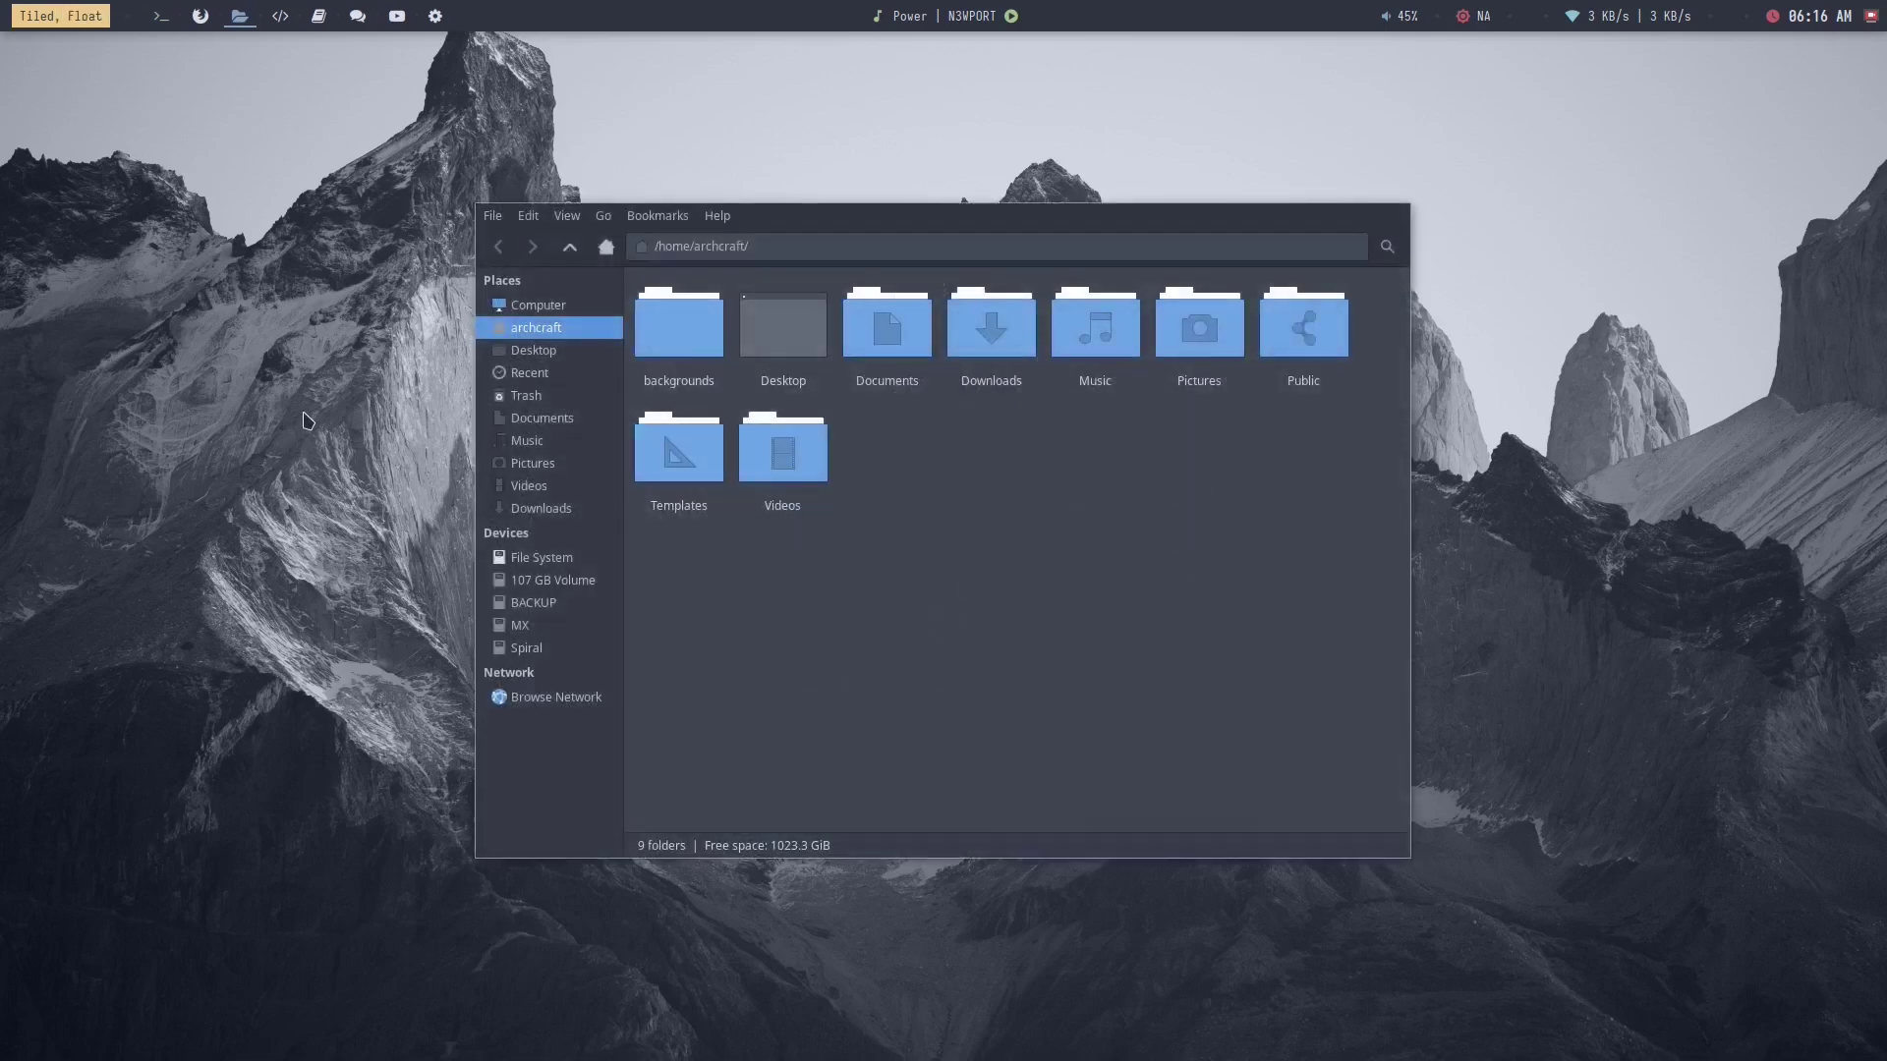
key(alt+F1)
double_click(671, 531)
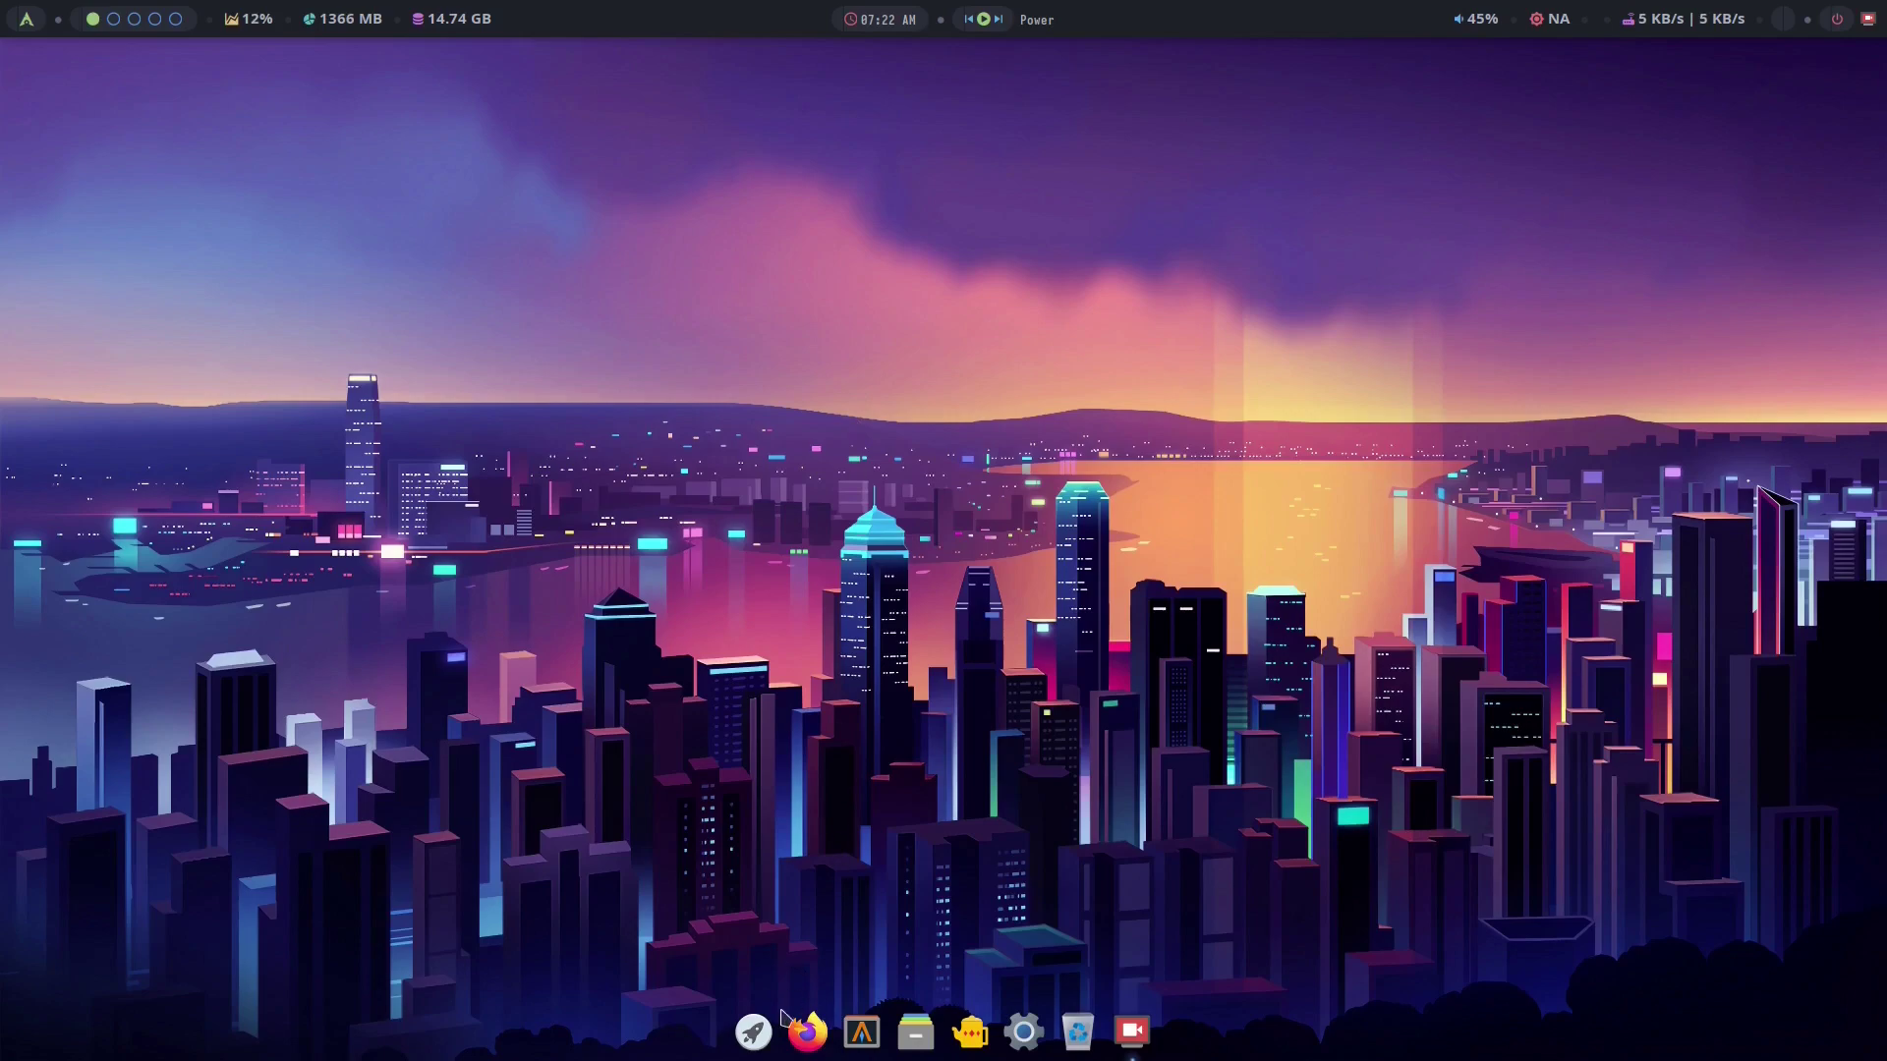
Step: Search the web for 'zentile github' and open the blrsn/zentile repository
click(808, 1029)
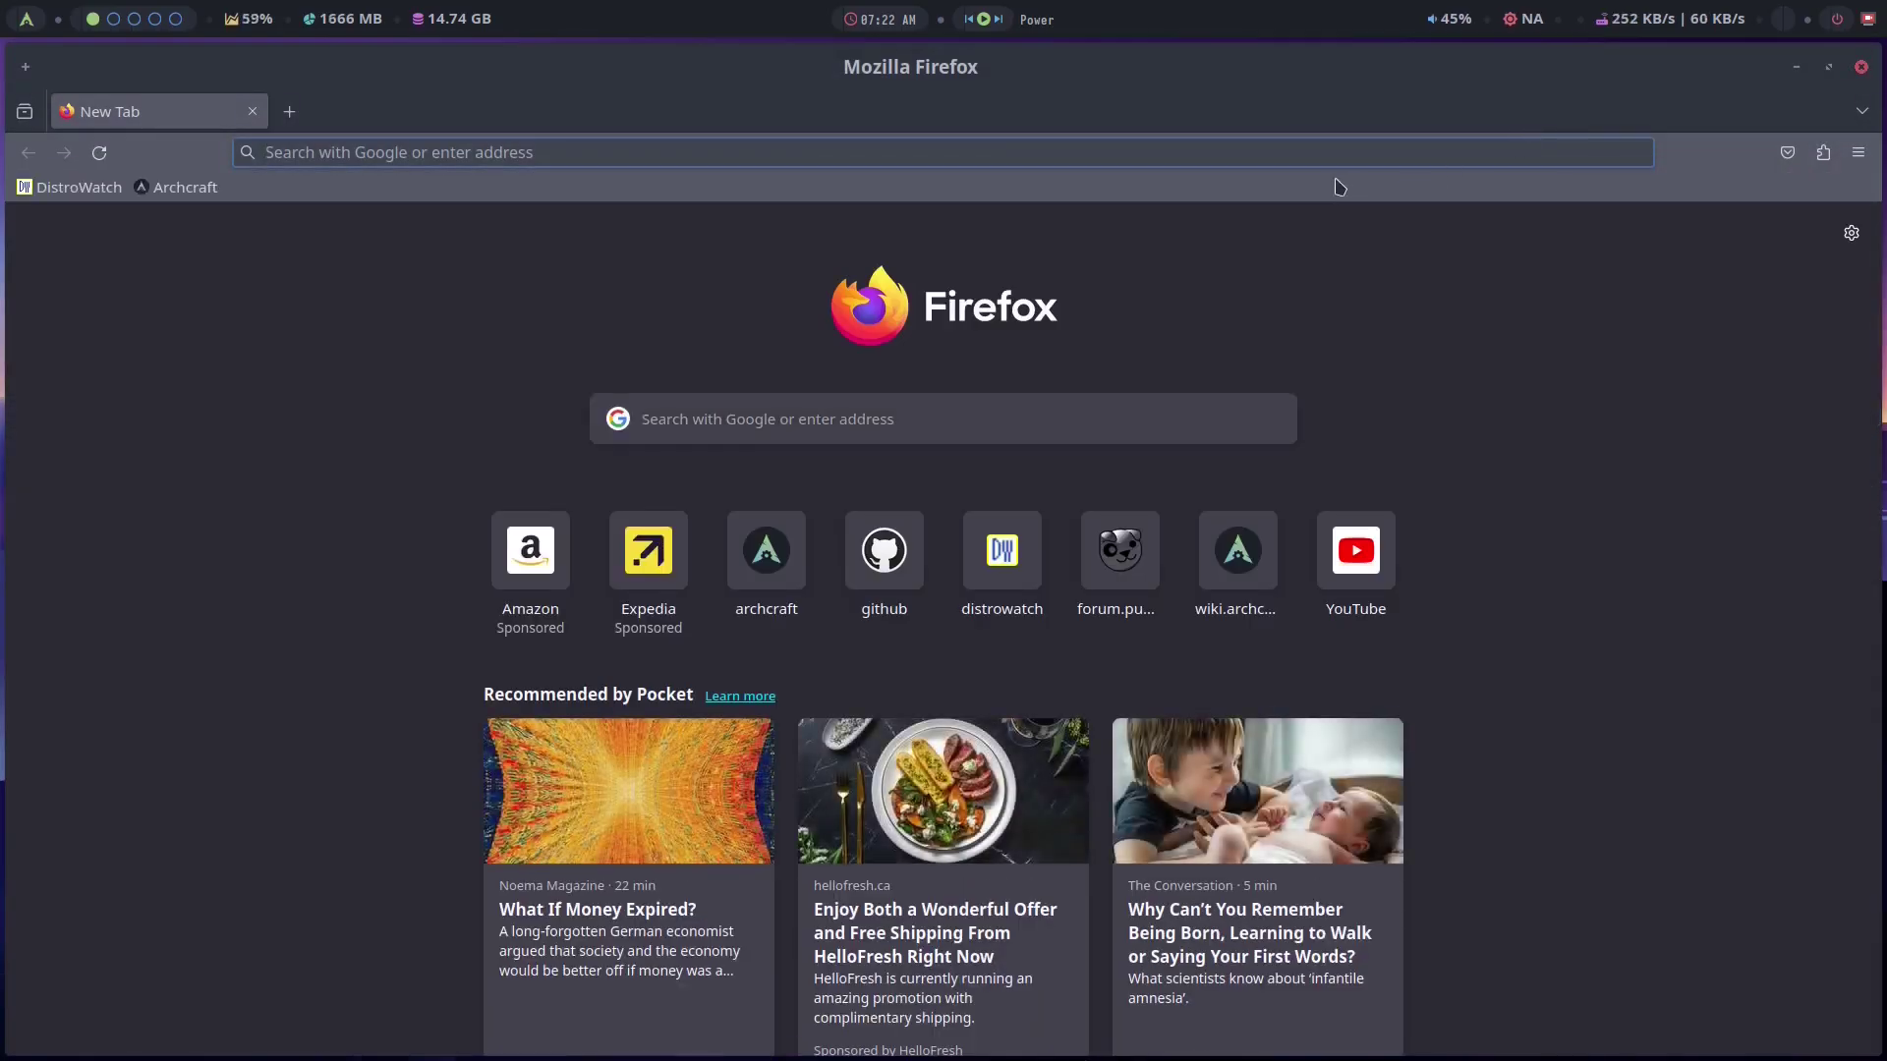
text(zentile git)
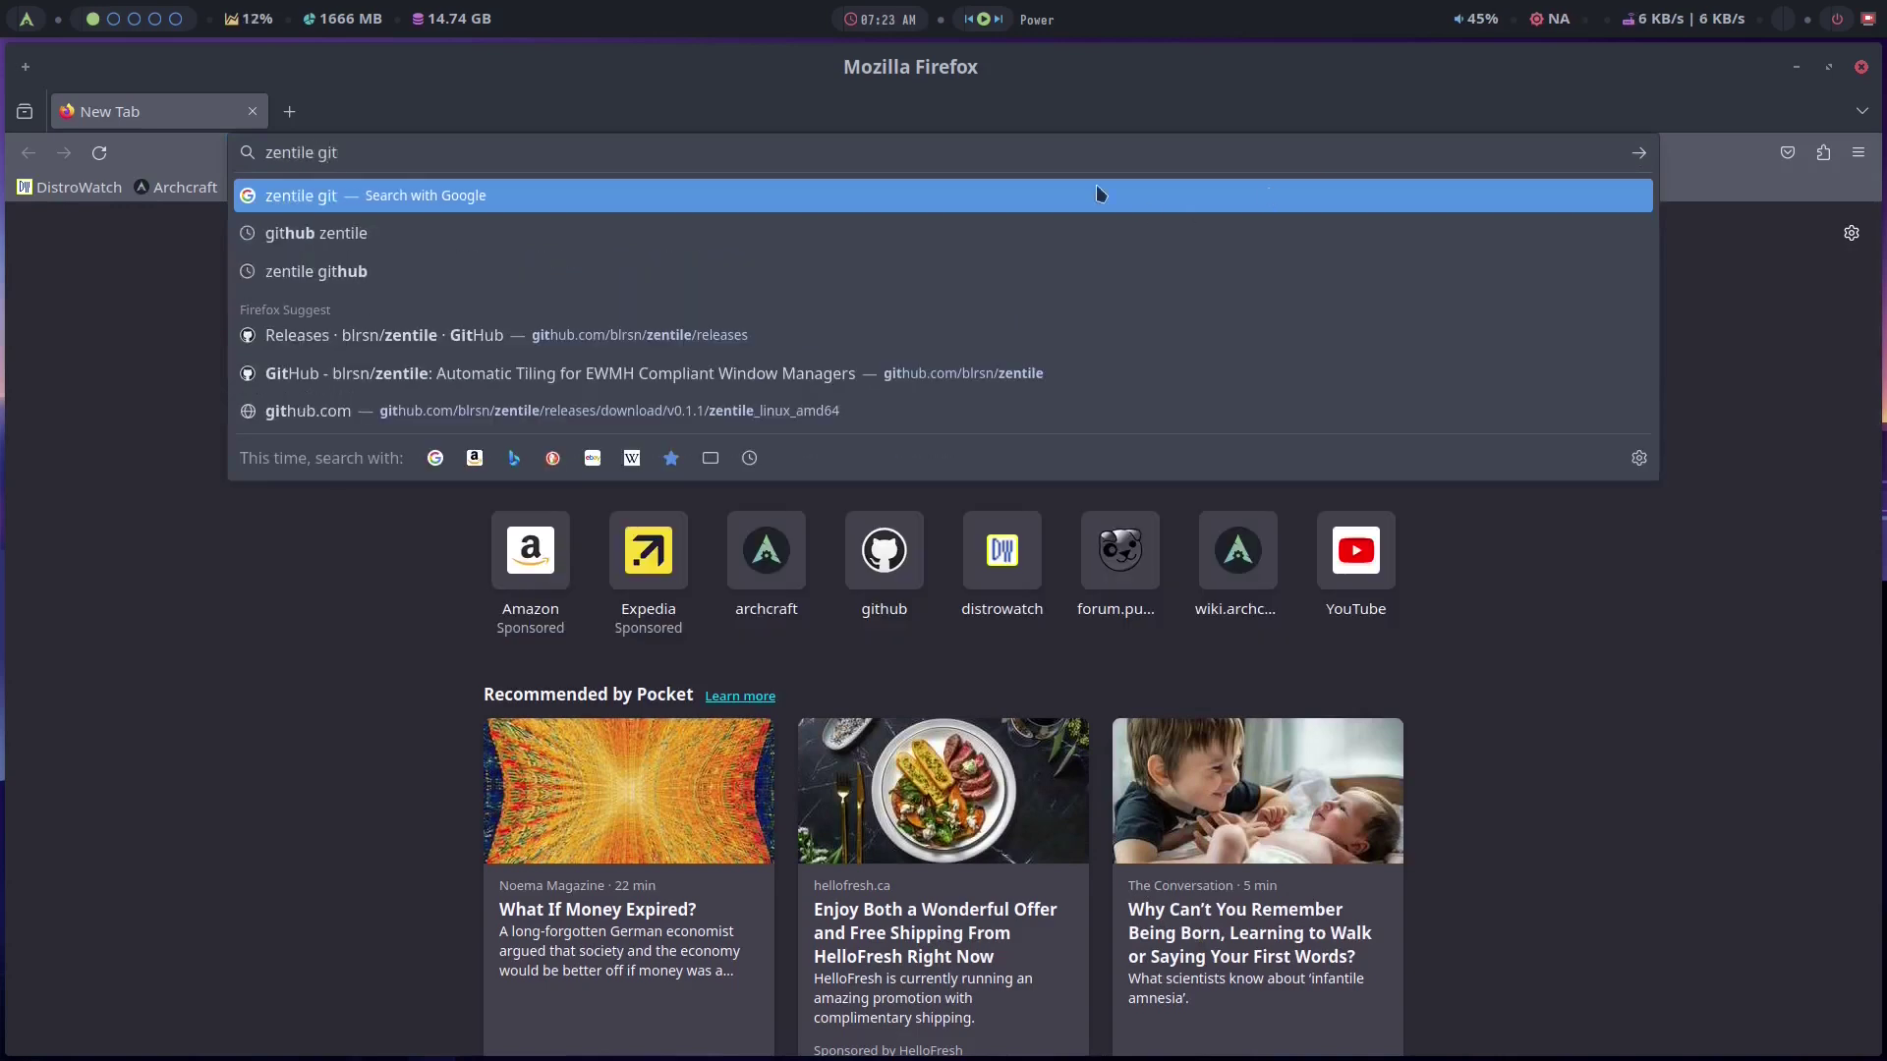
click(433, 274)
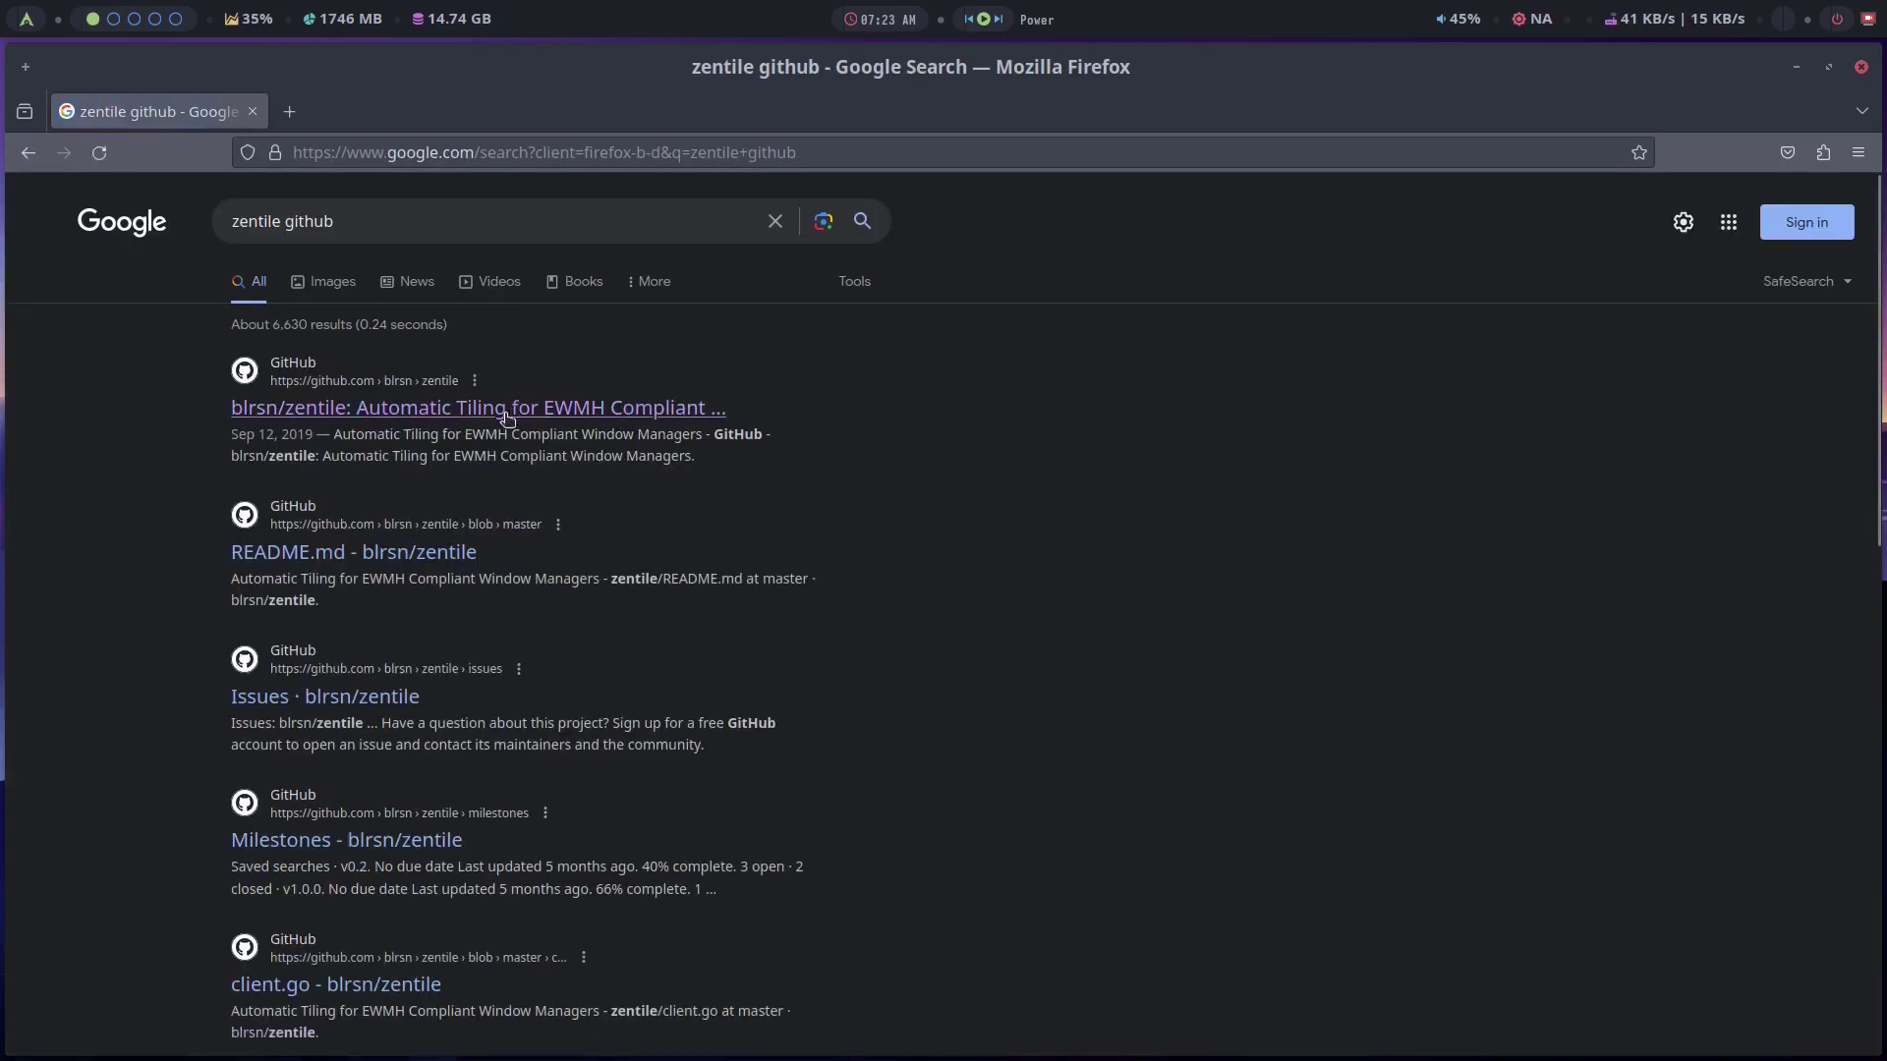
click(462, 410)
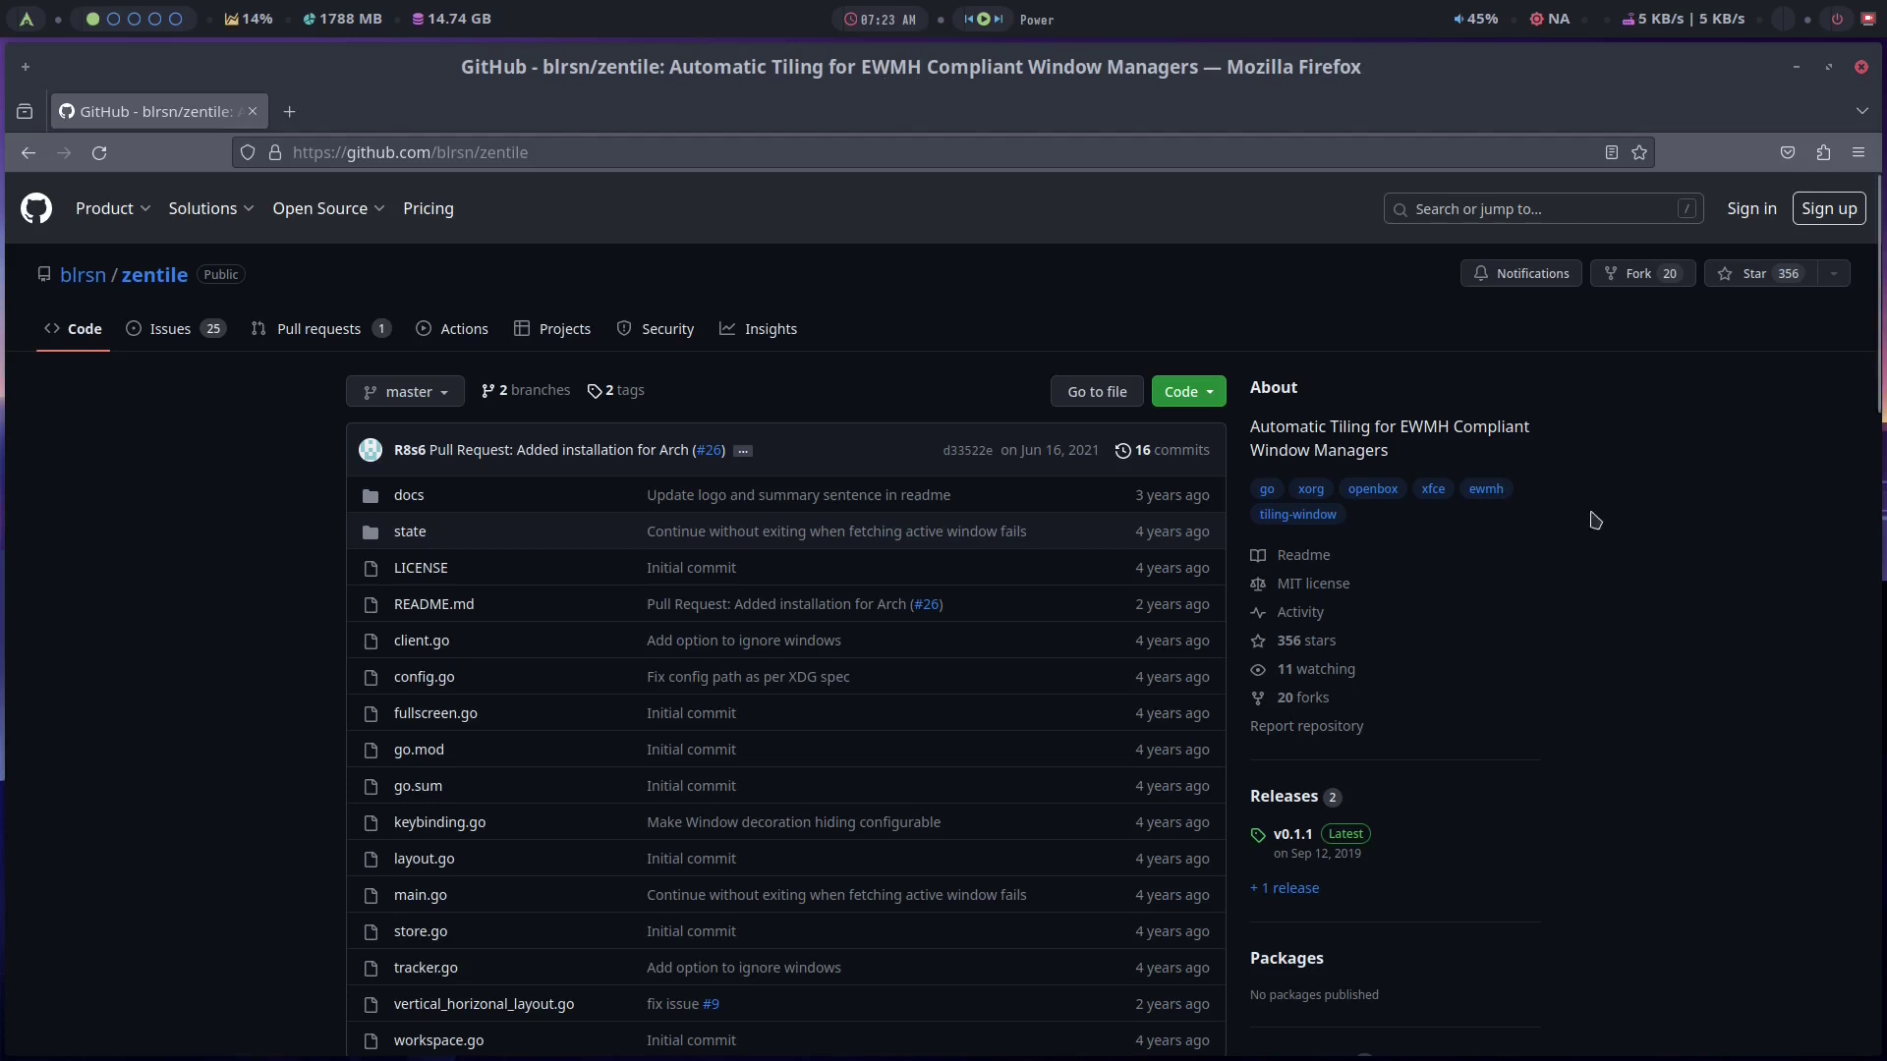
Step: Download zentile_linux_amd64 from the v0.1.1 release assets, then close Firefox
scroll(1630, 593, down, 2)
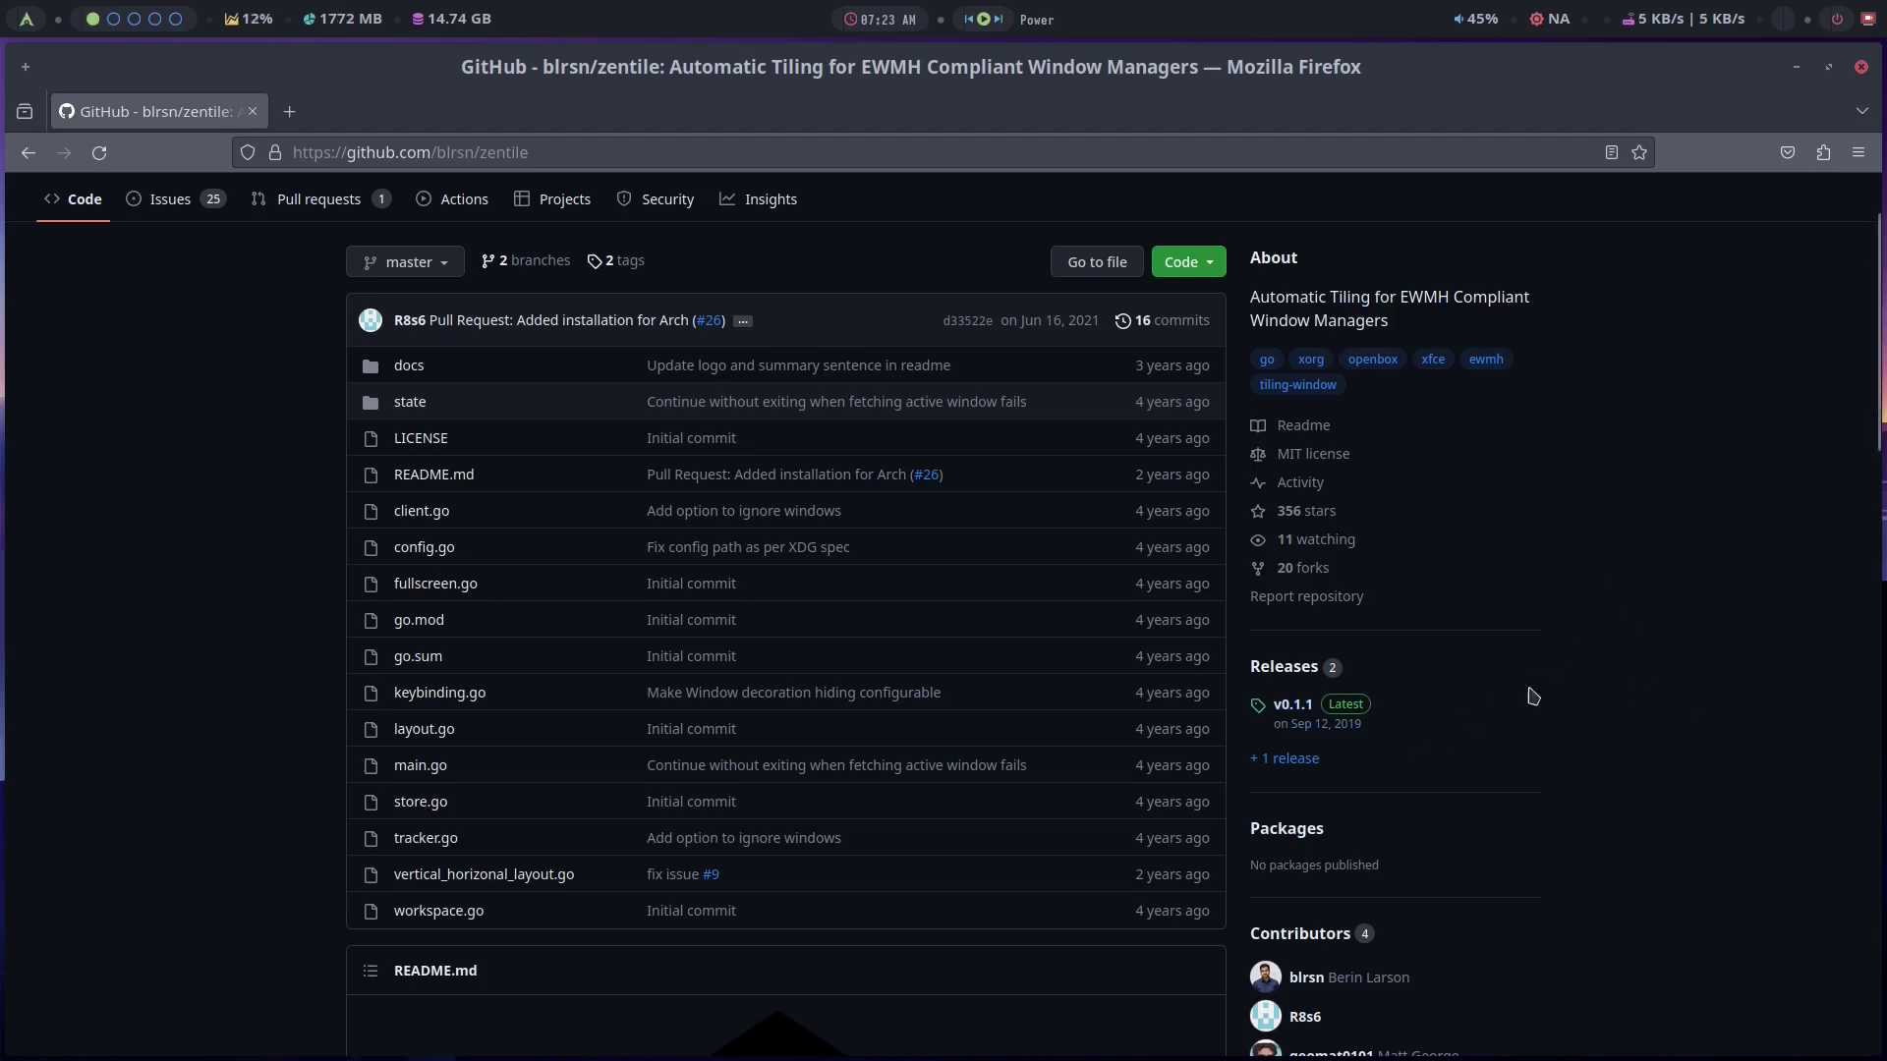
click(1311, 765)
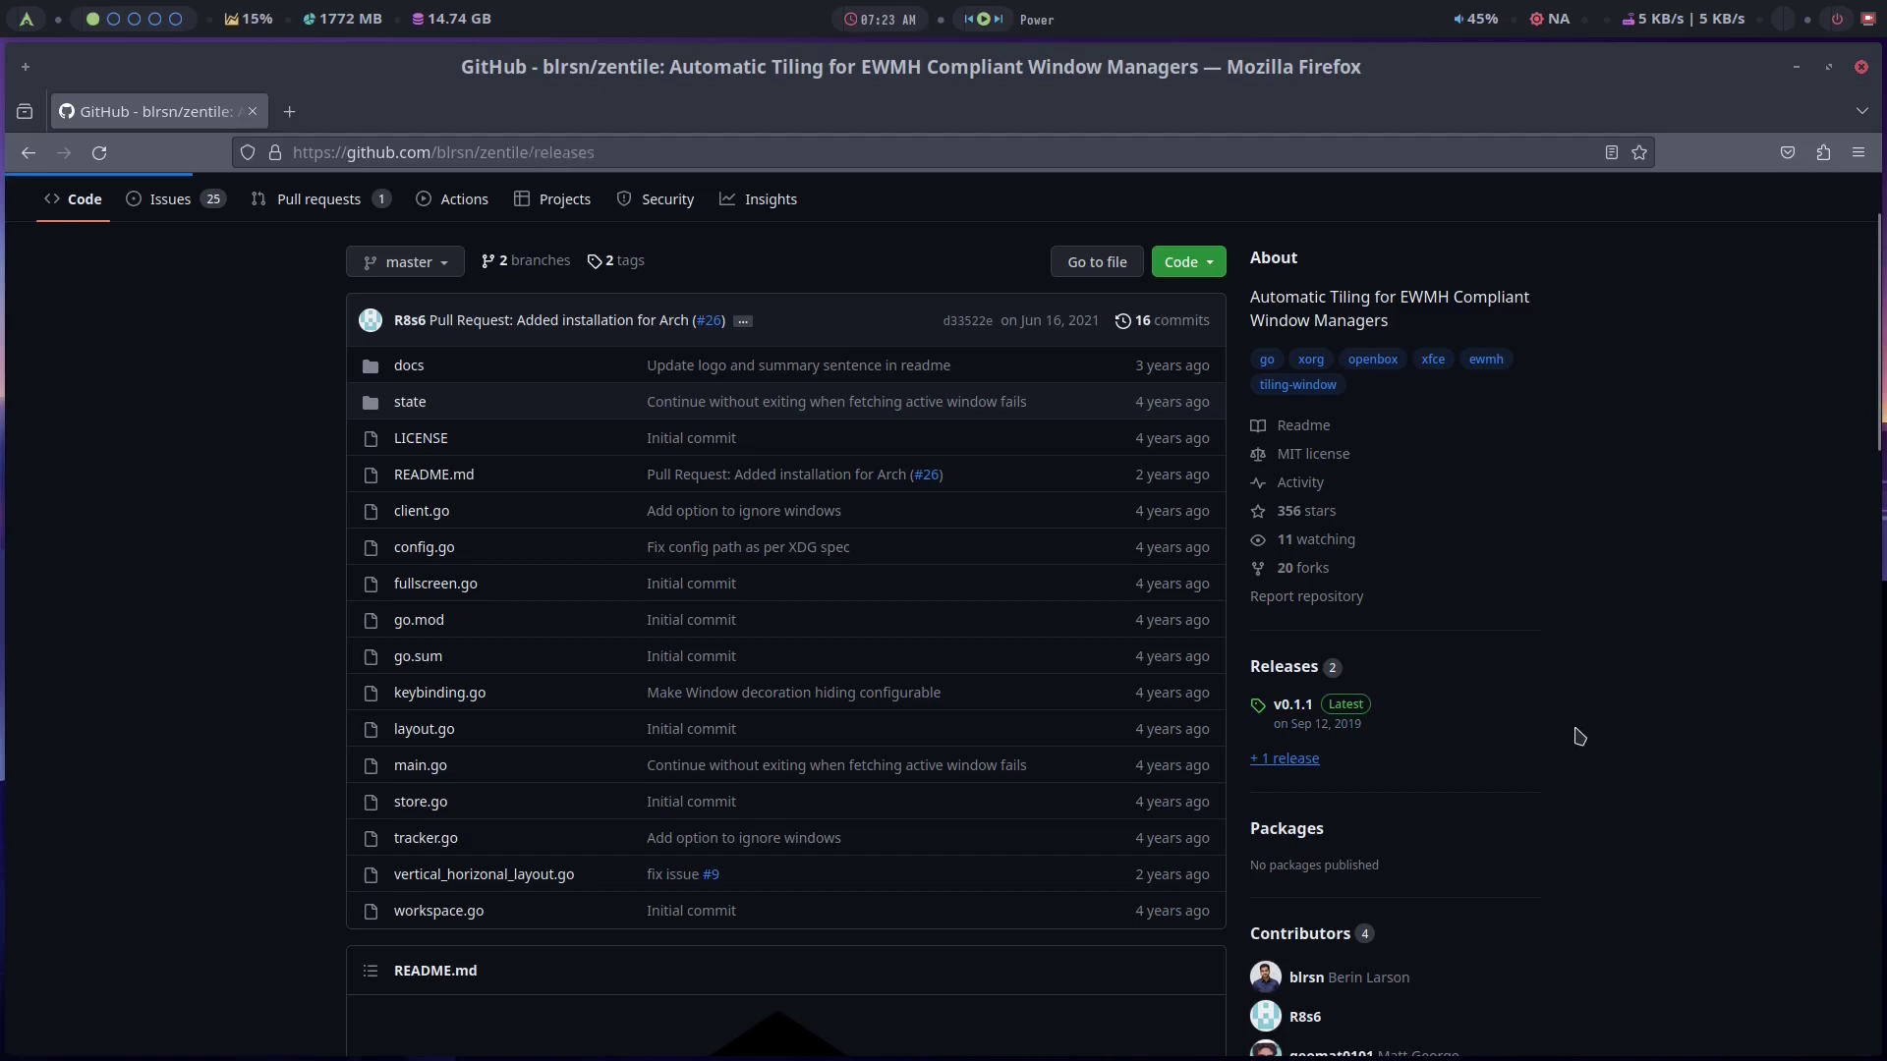
scroll(1444, 694, down, 4)
scroll(1529, 674, up, 2)
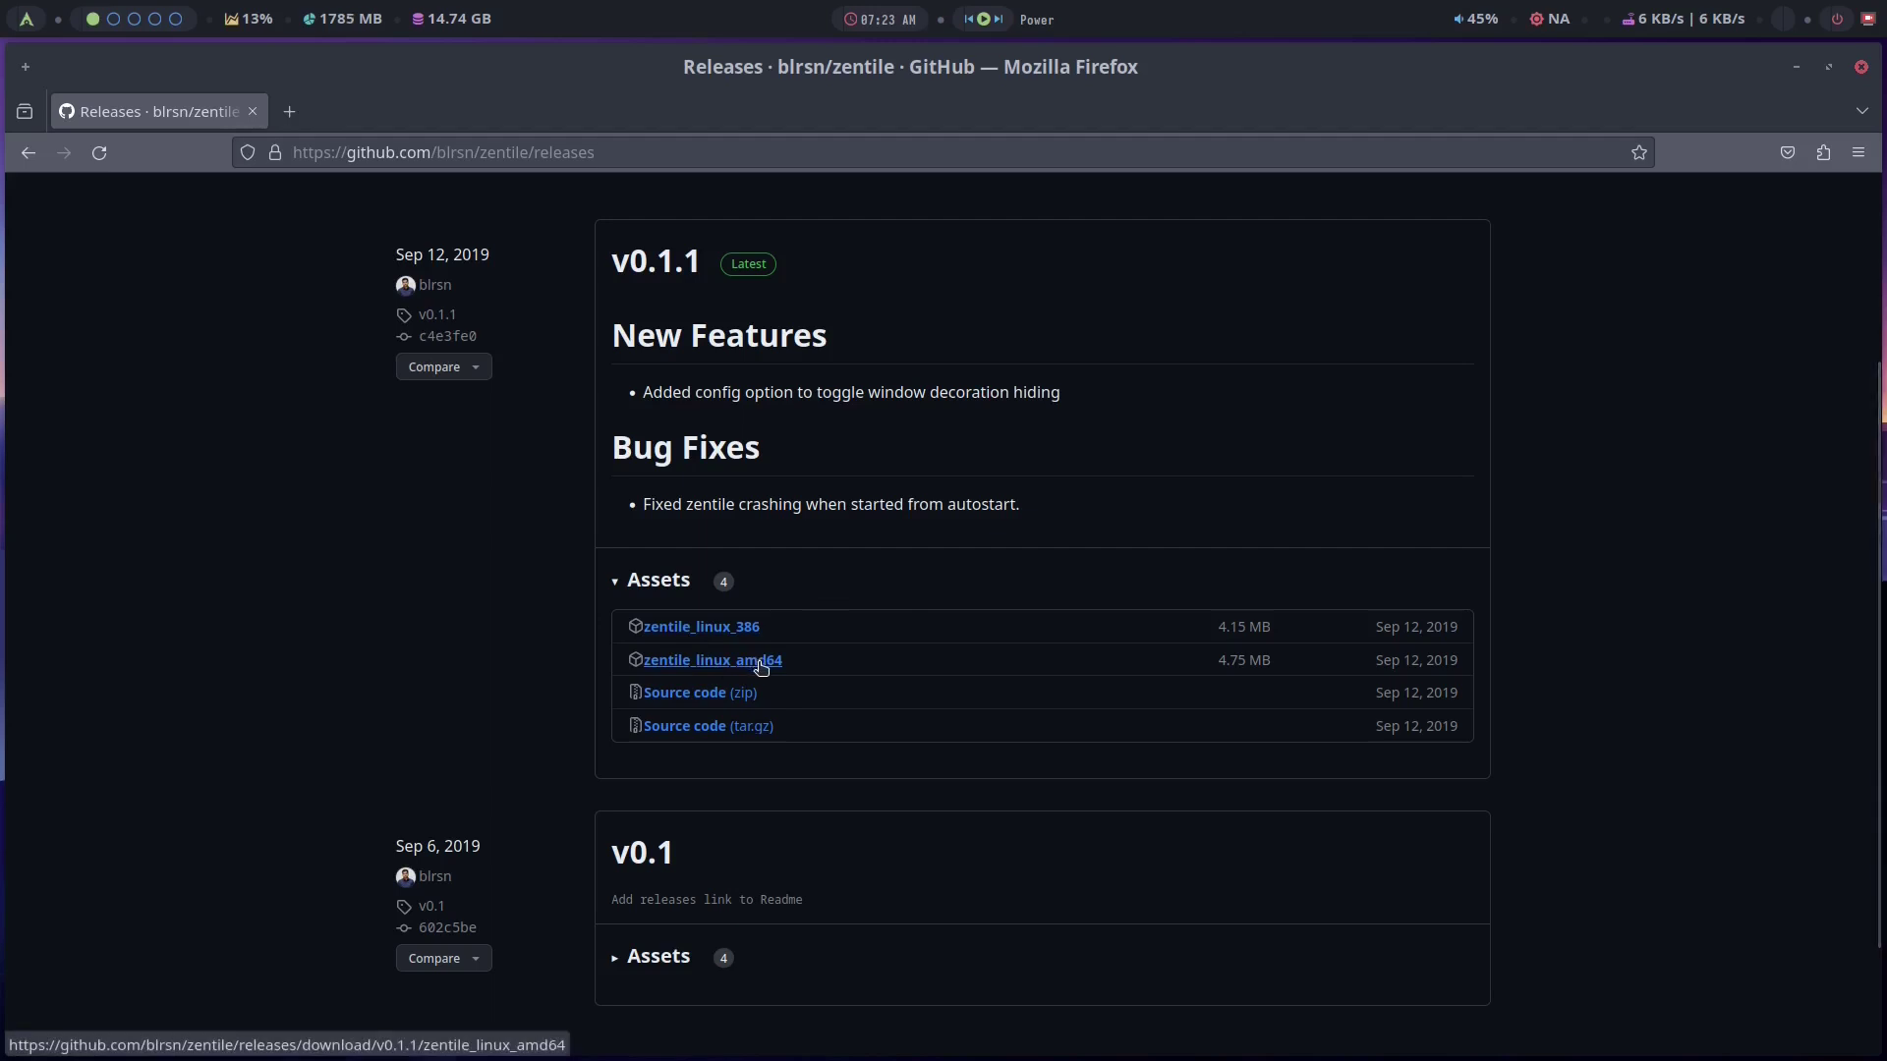
click(761, 661)
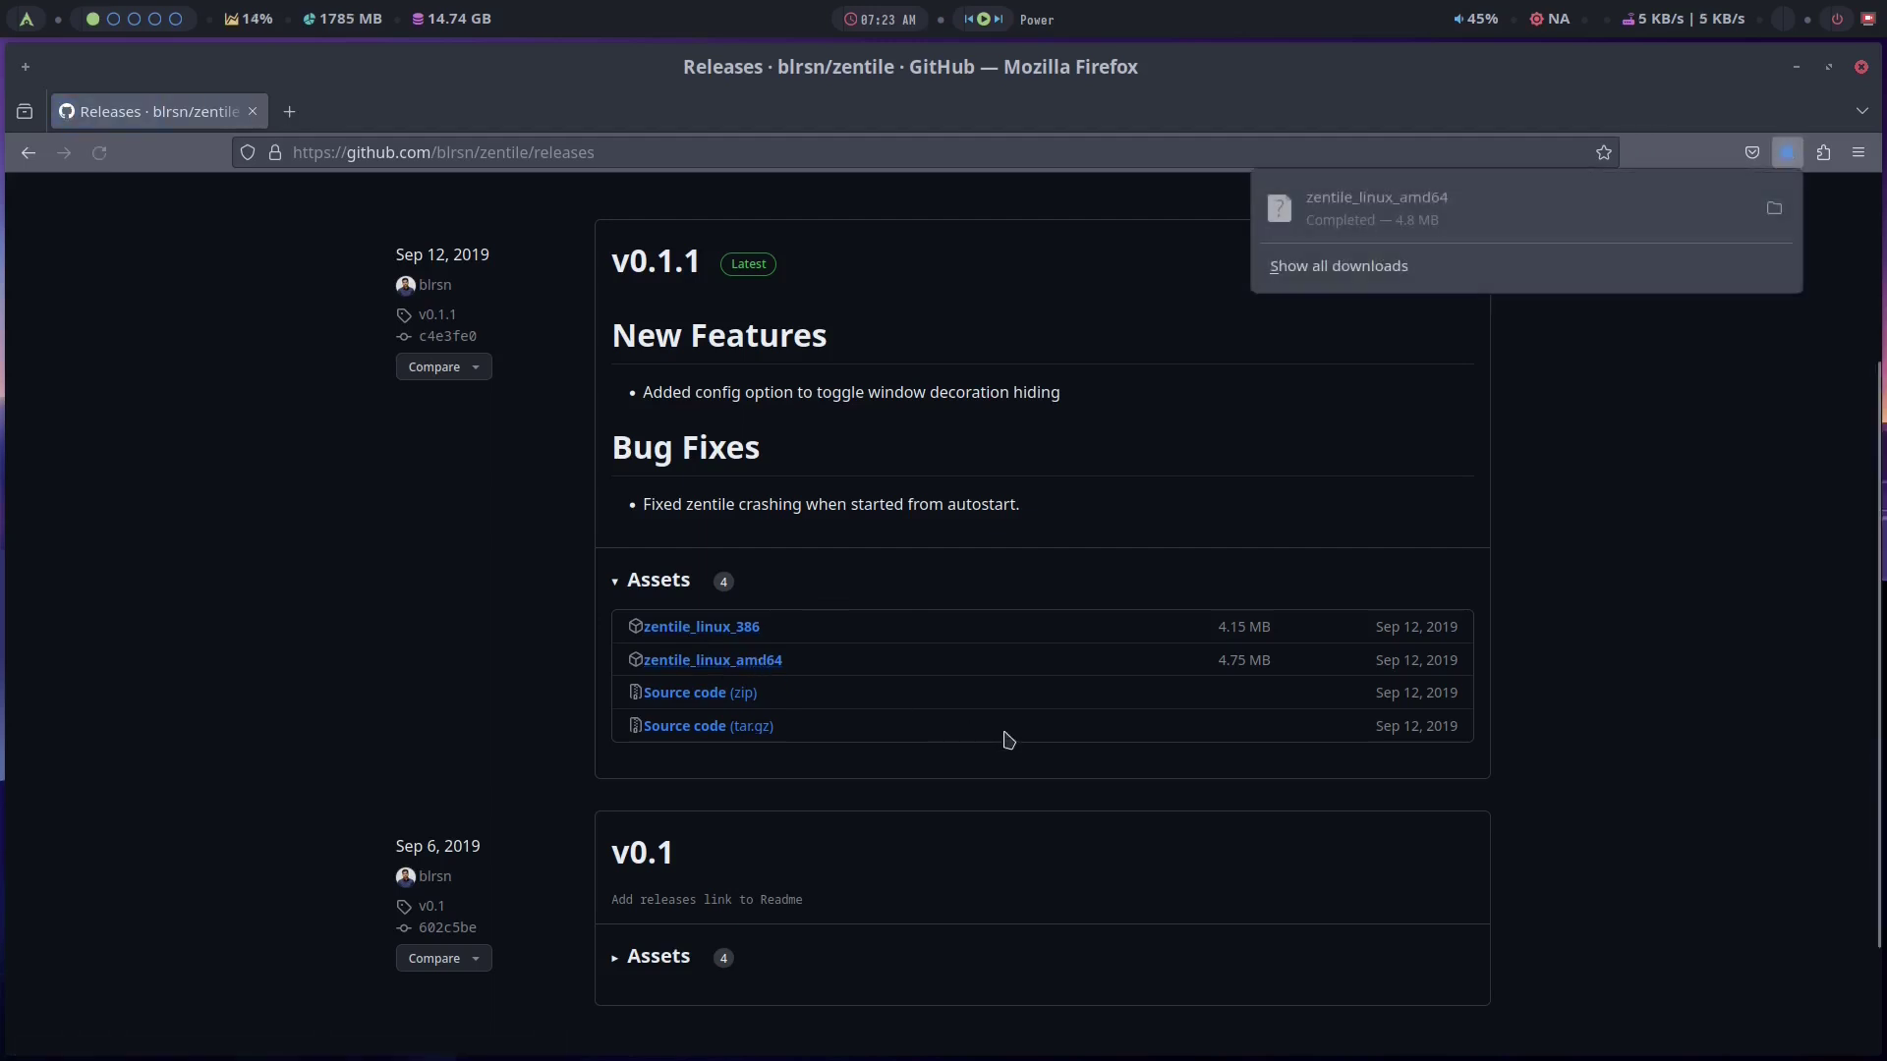
click(1860, 65)
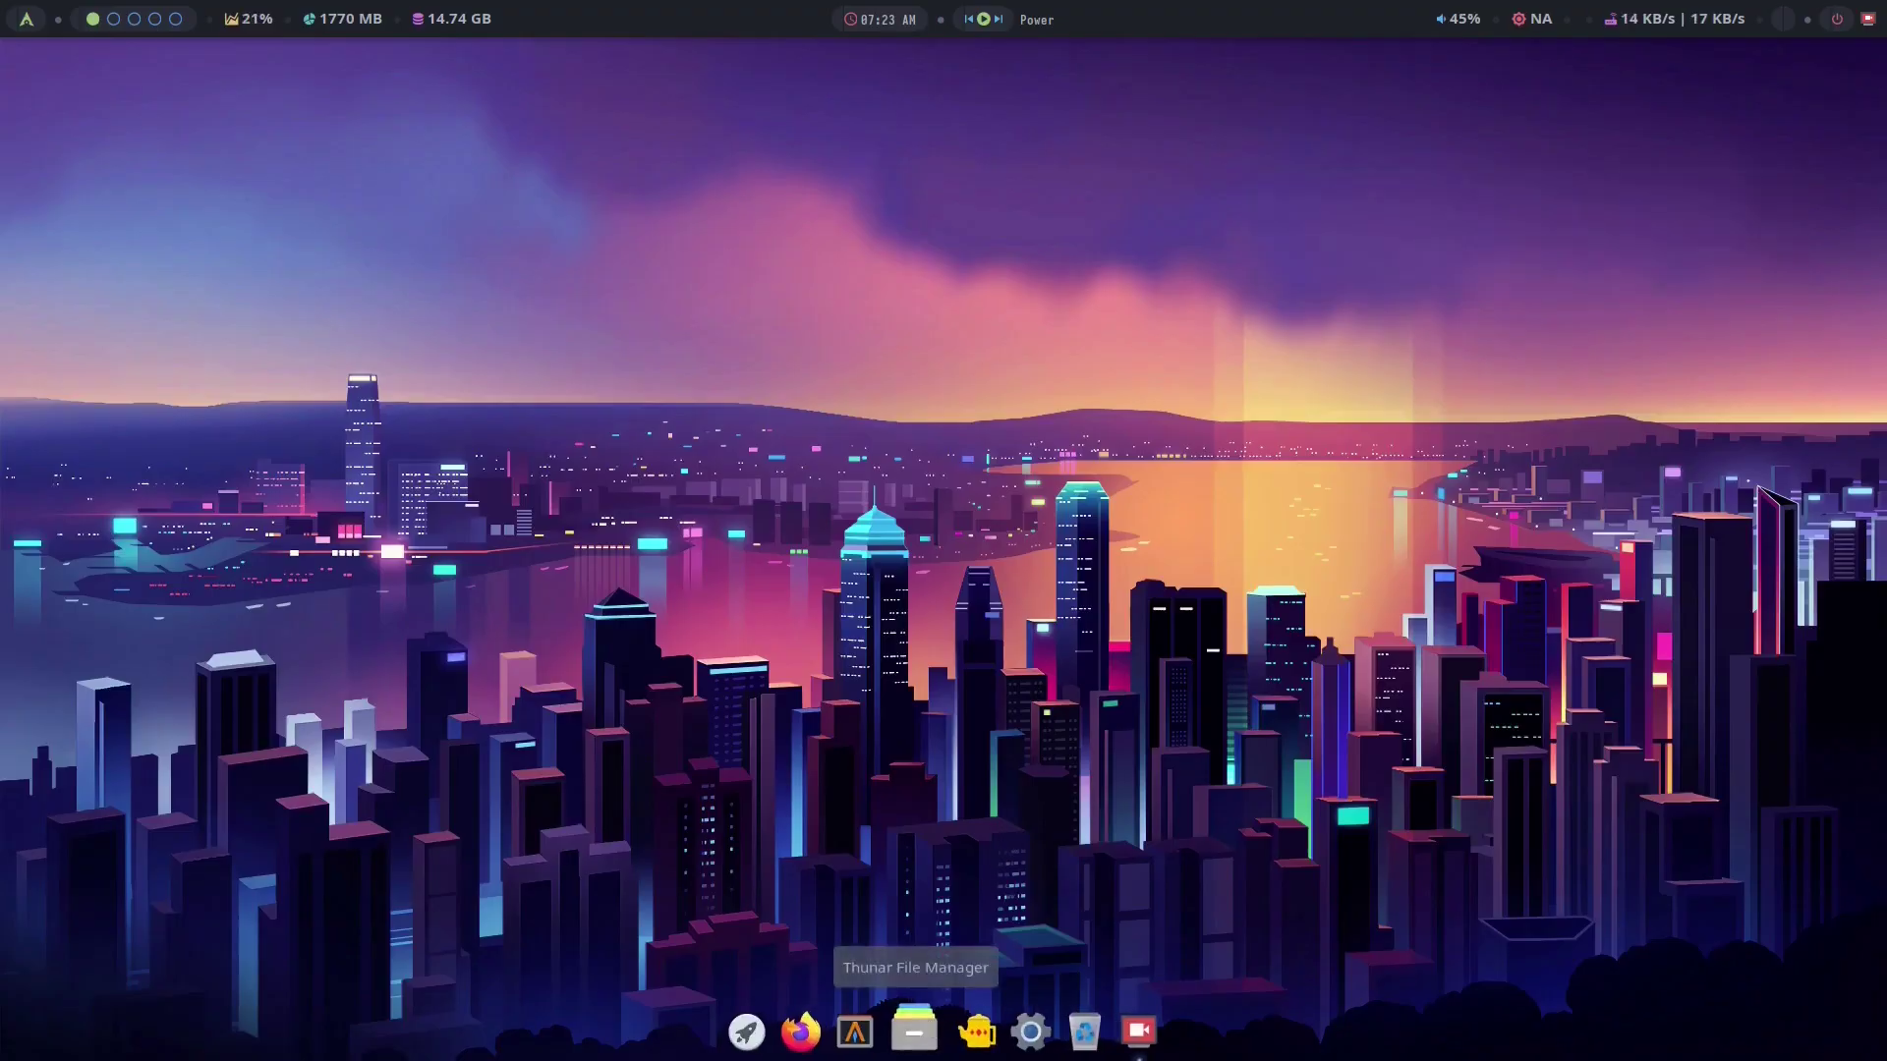
Step: Permanently delete the old zentile file from the Downloads folder
click(915, 1032)
double_click(567, 217)
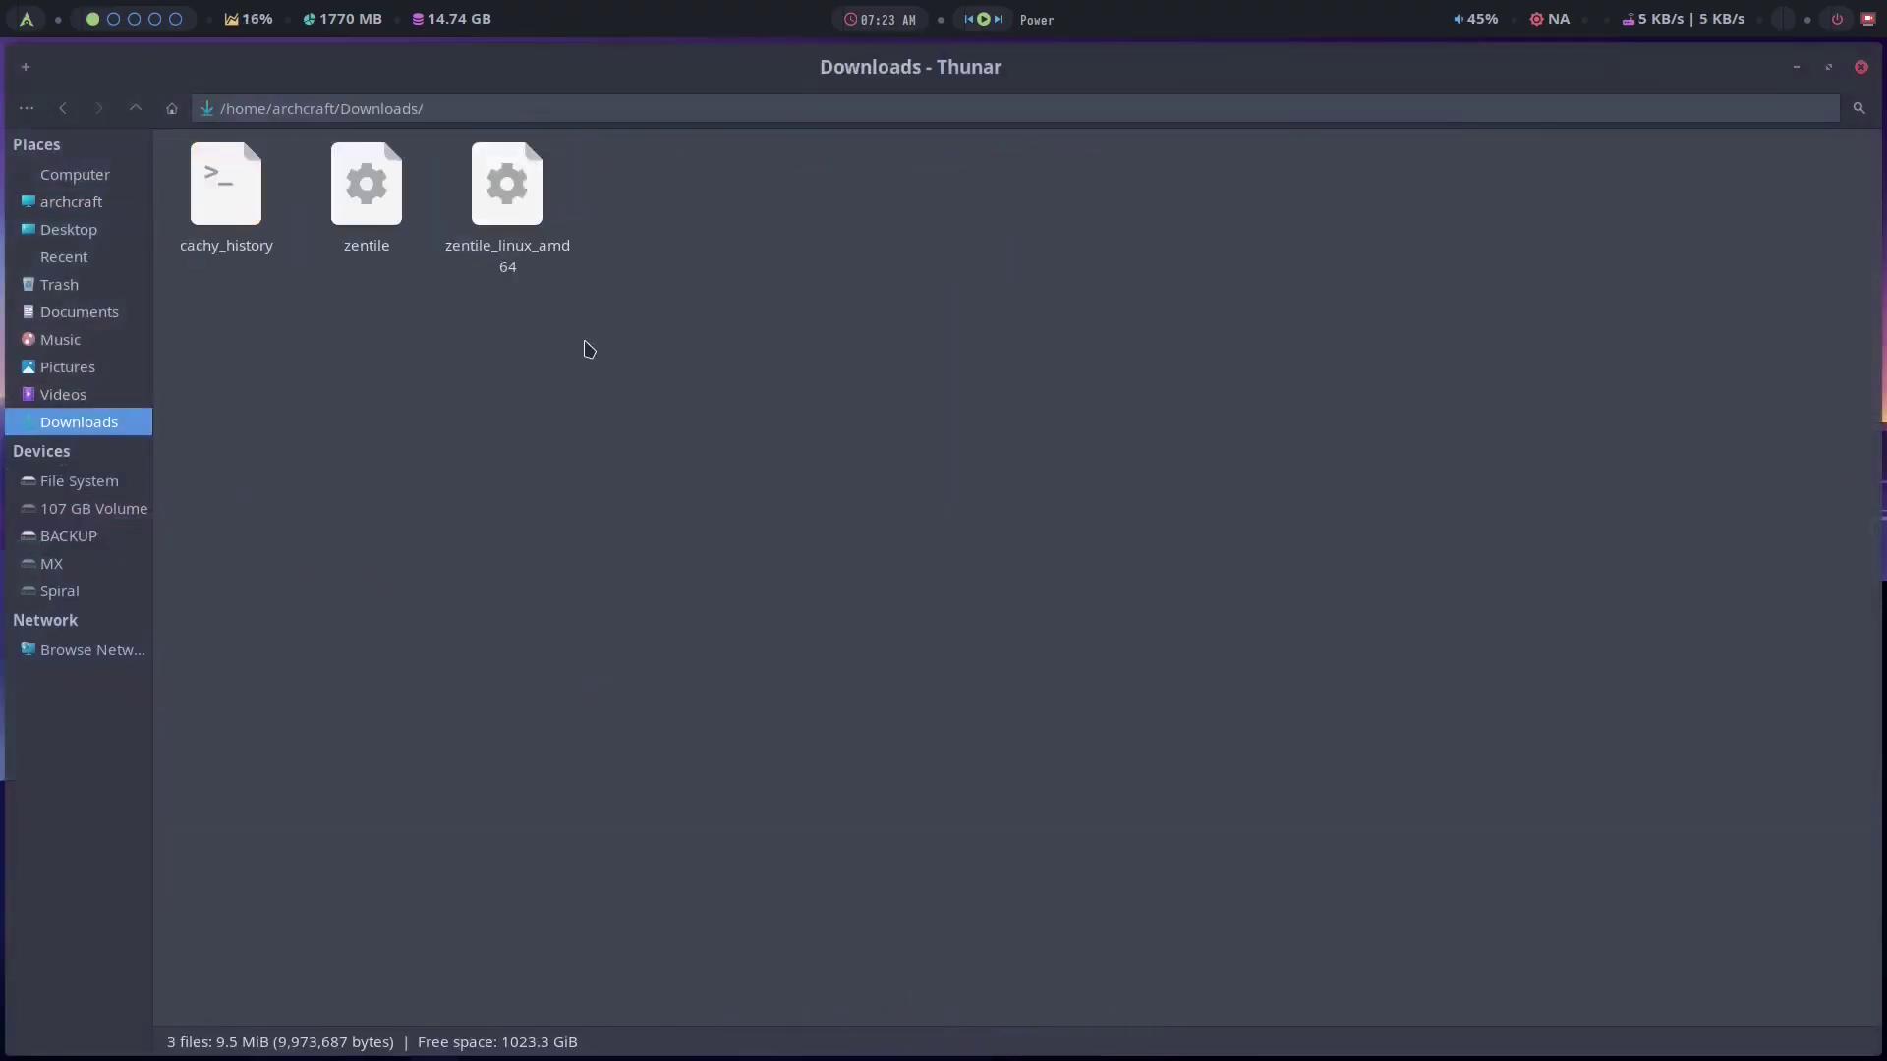
click(368, 224)
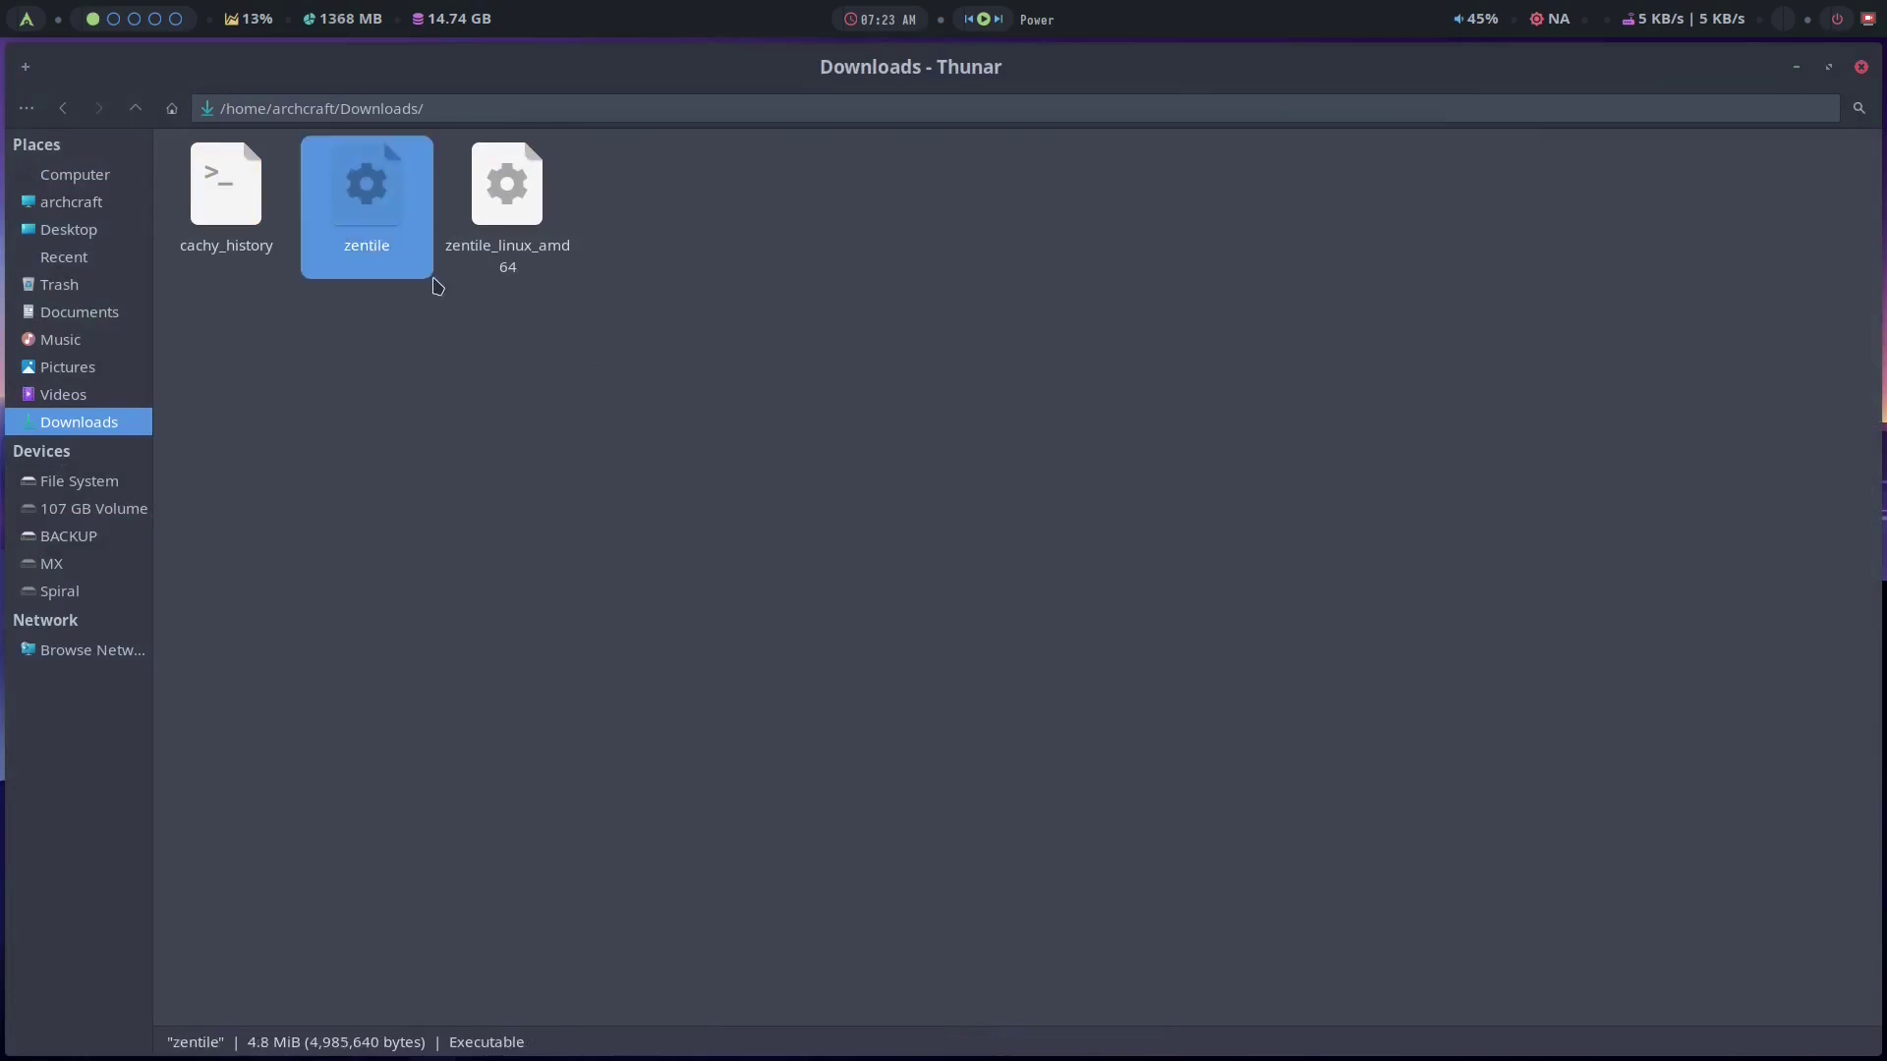
key(shift+Delete)
key(Return)
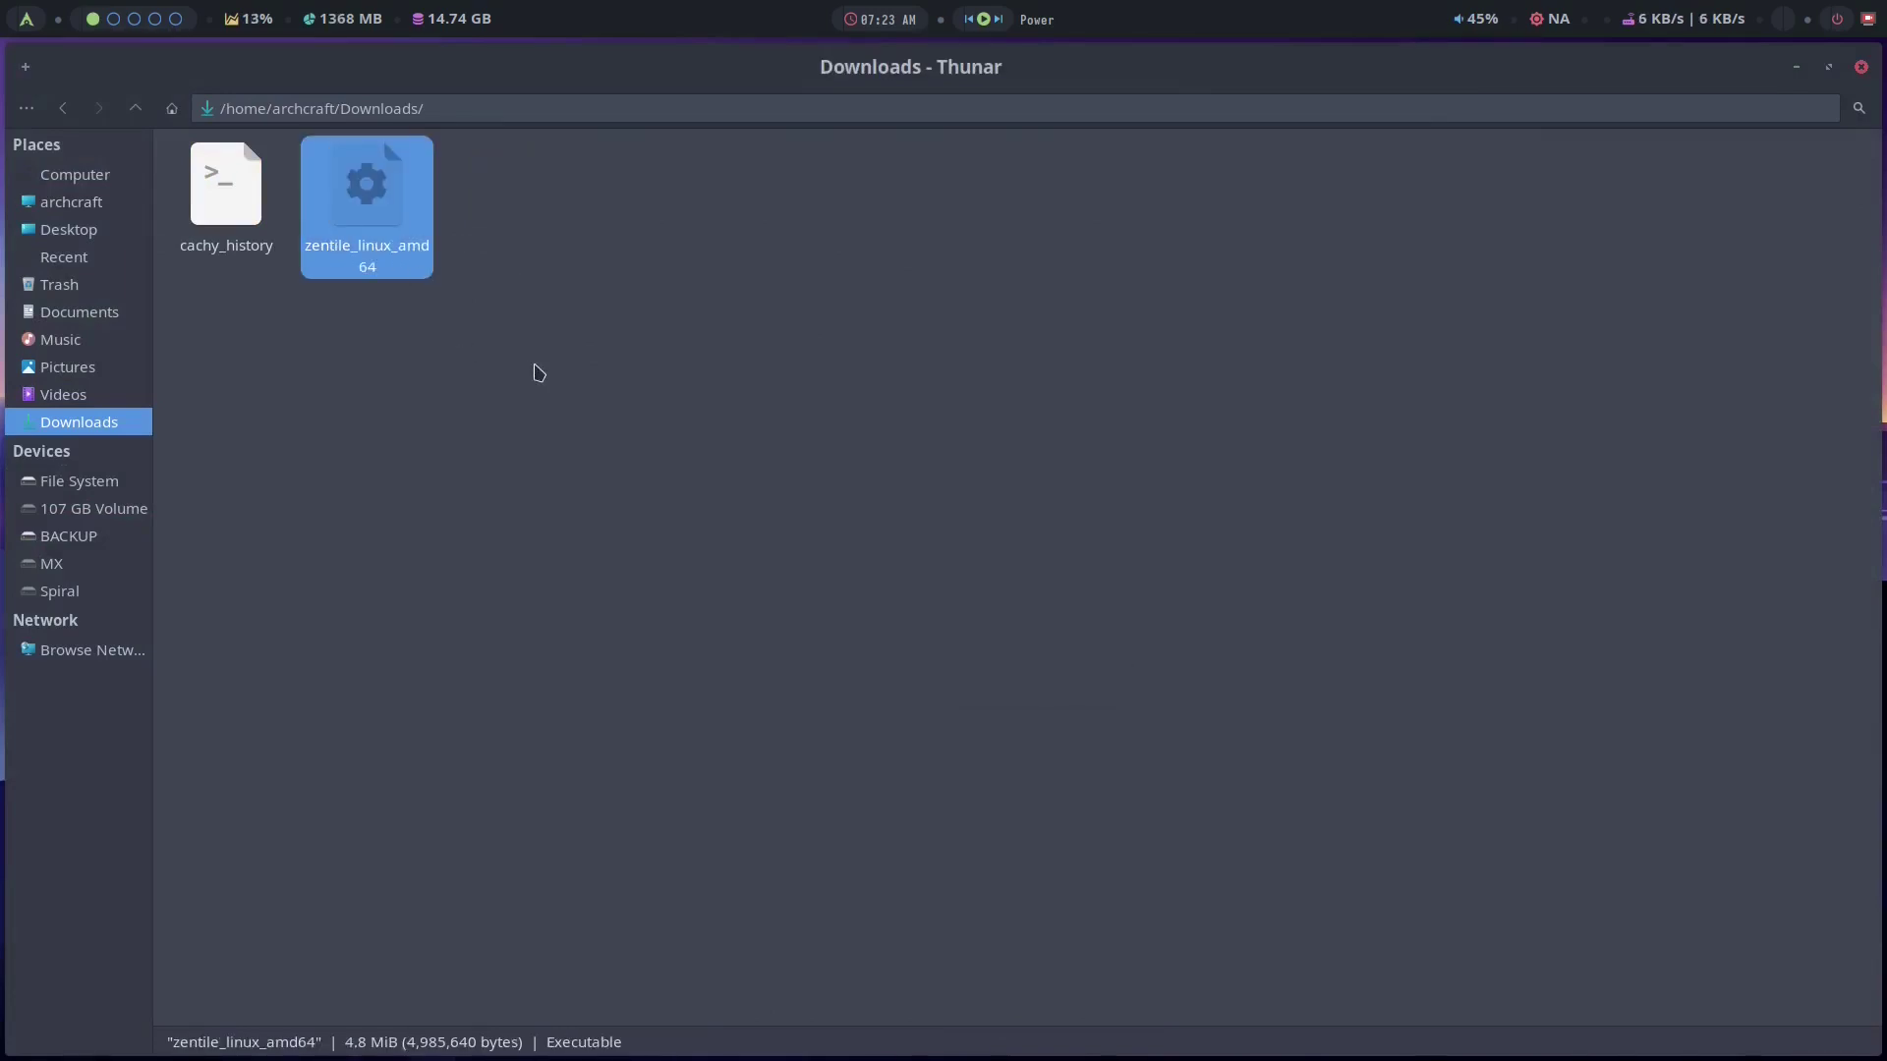
click(450, 360)
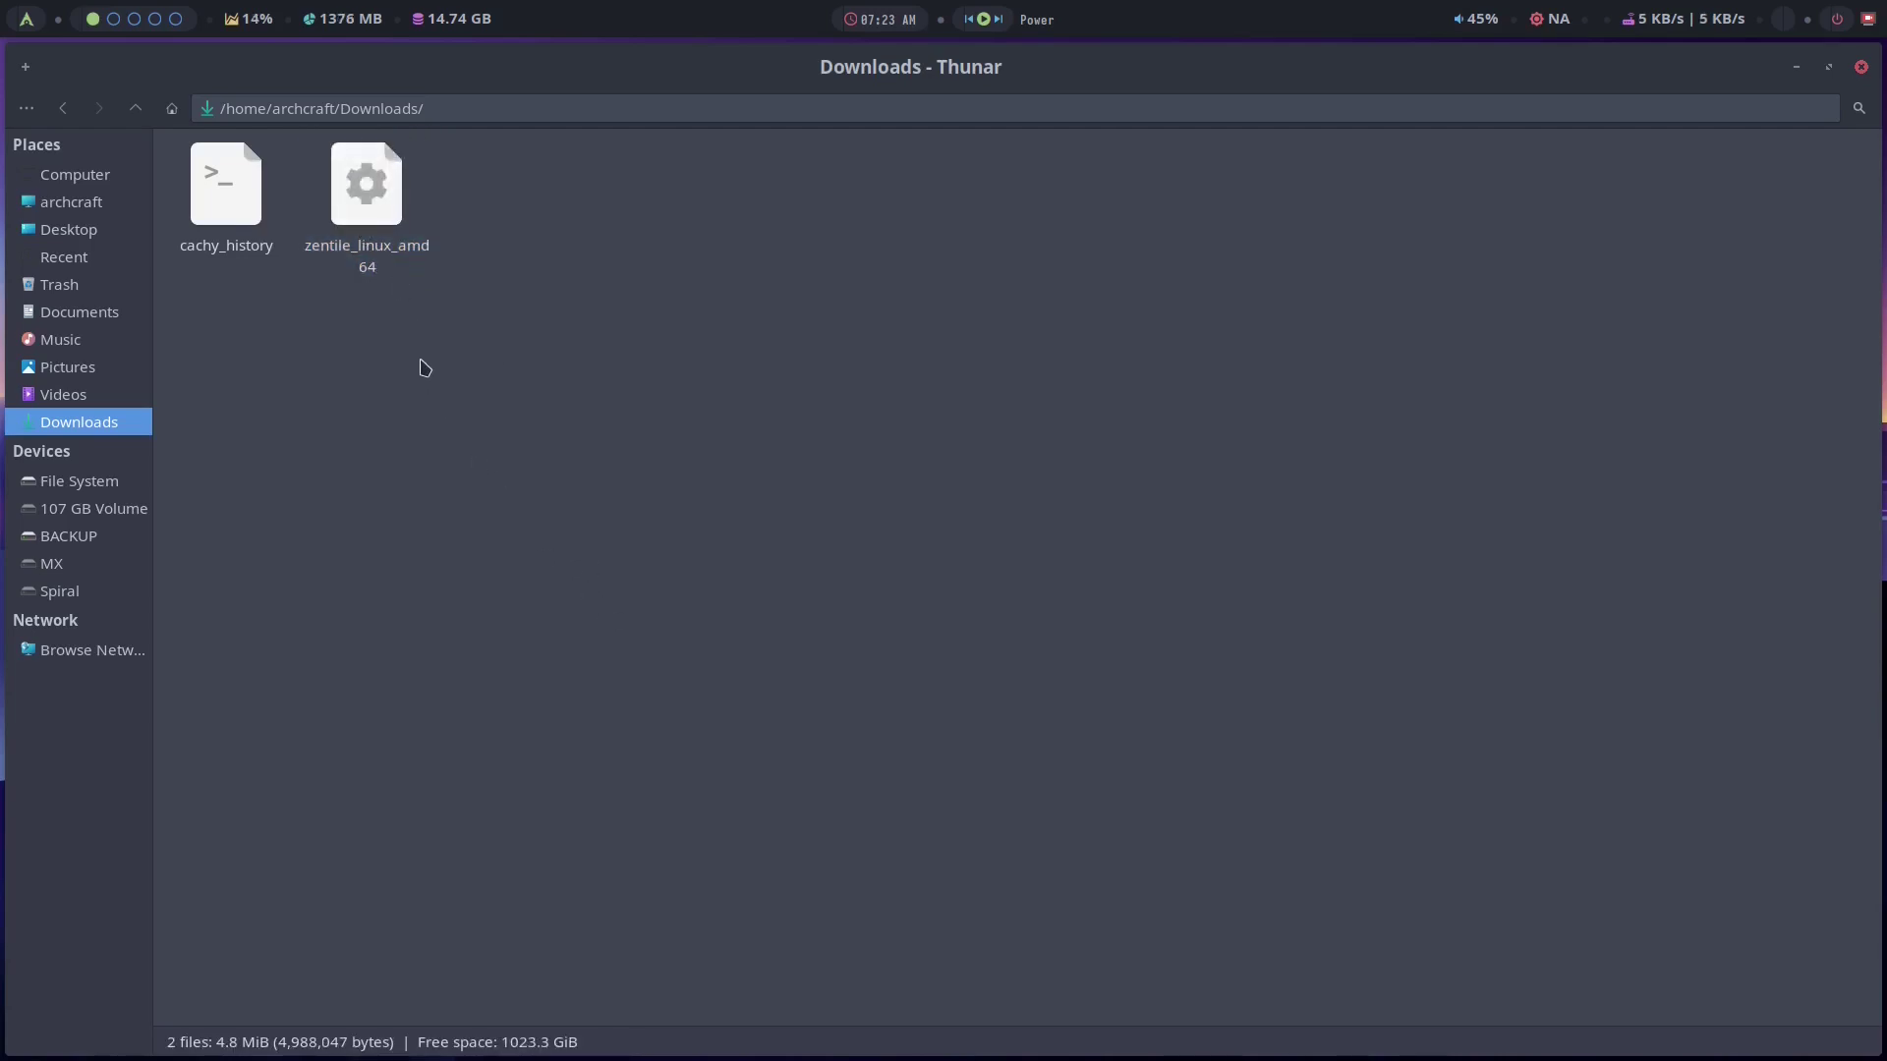
Step: Rename zentile_linux_amd64 to zentile
right_click(365, 211)
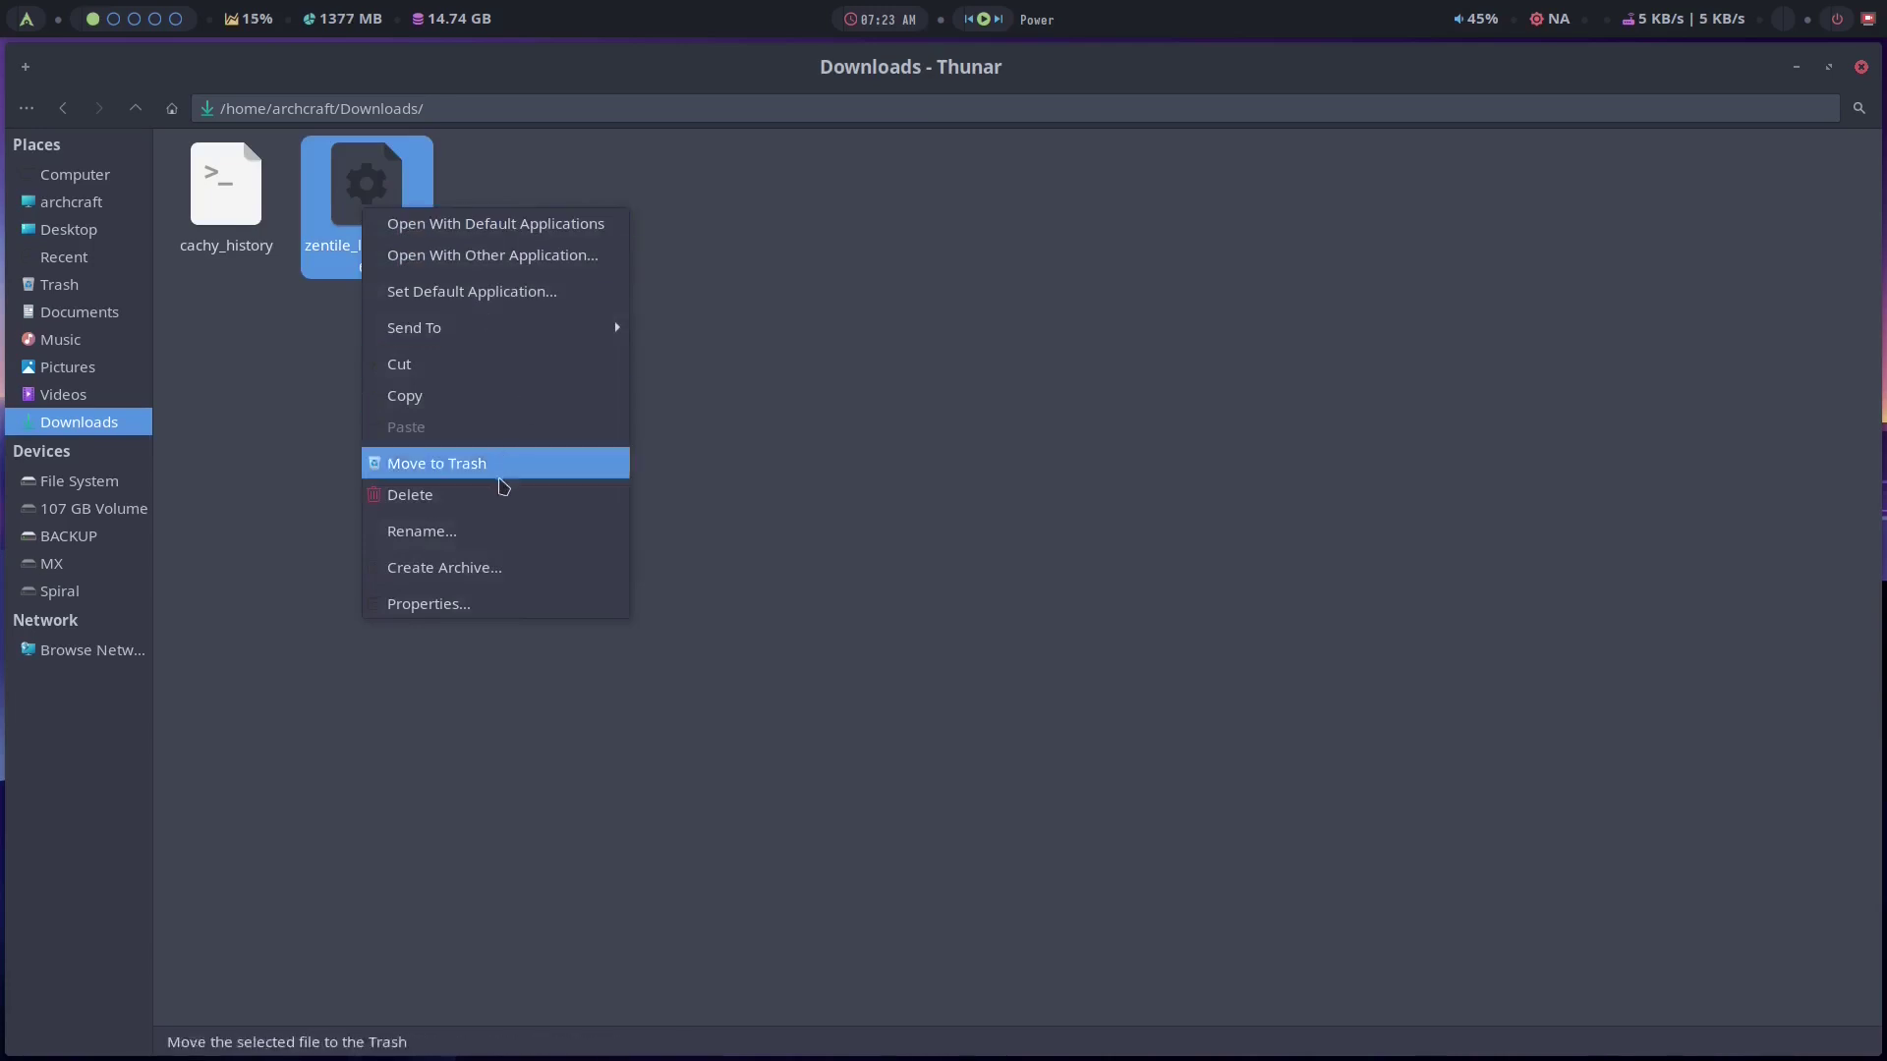
click(492, 528)
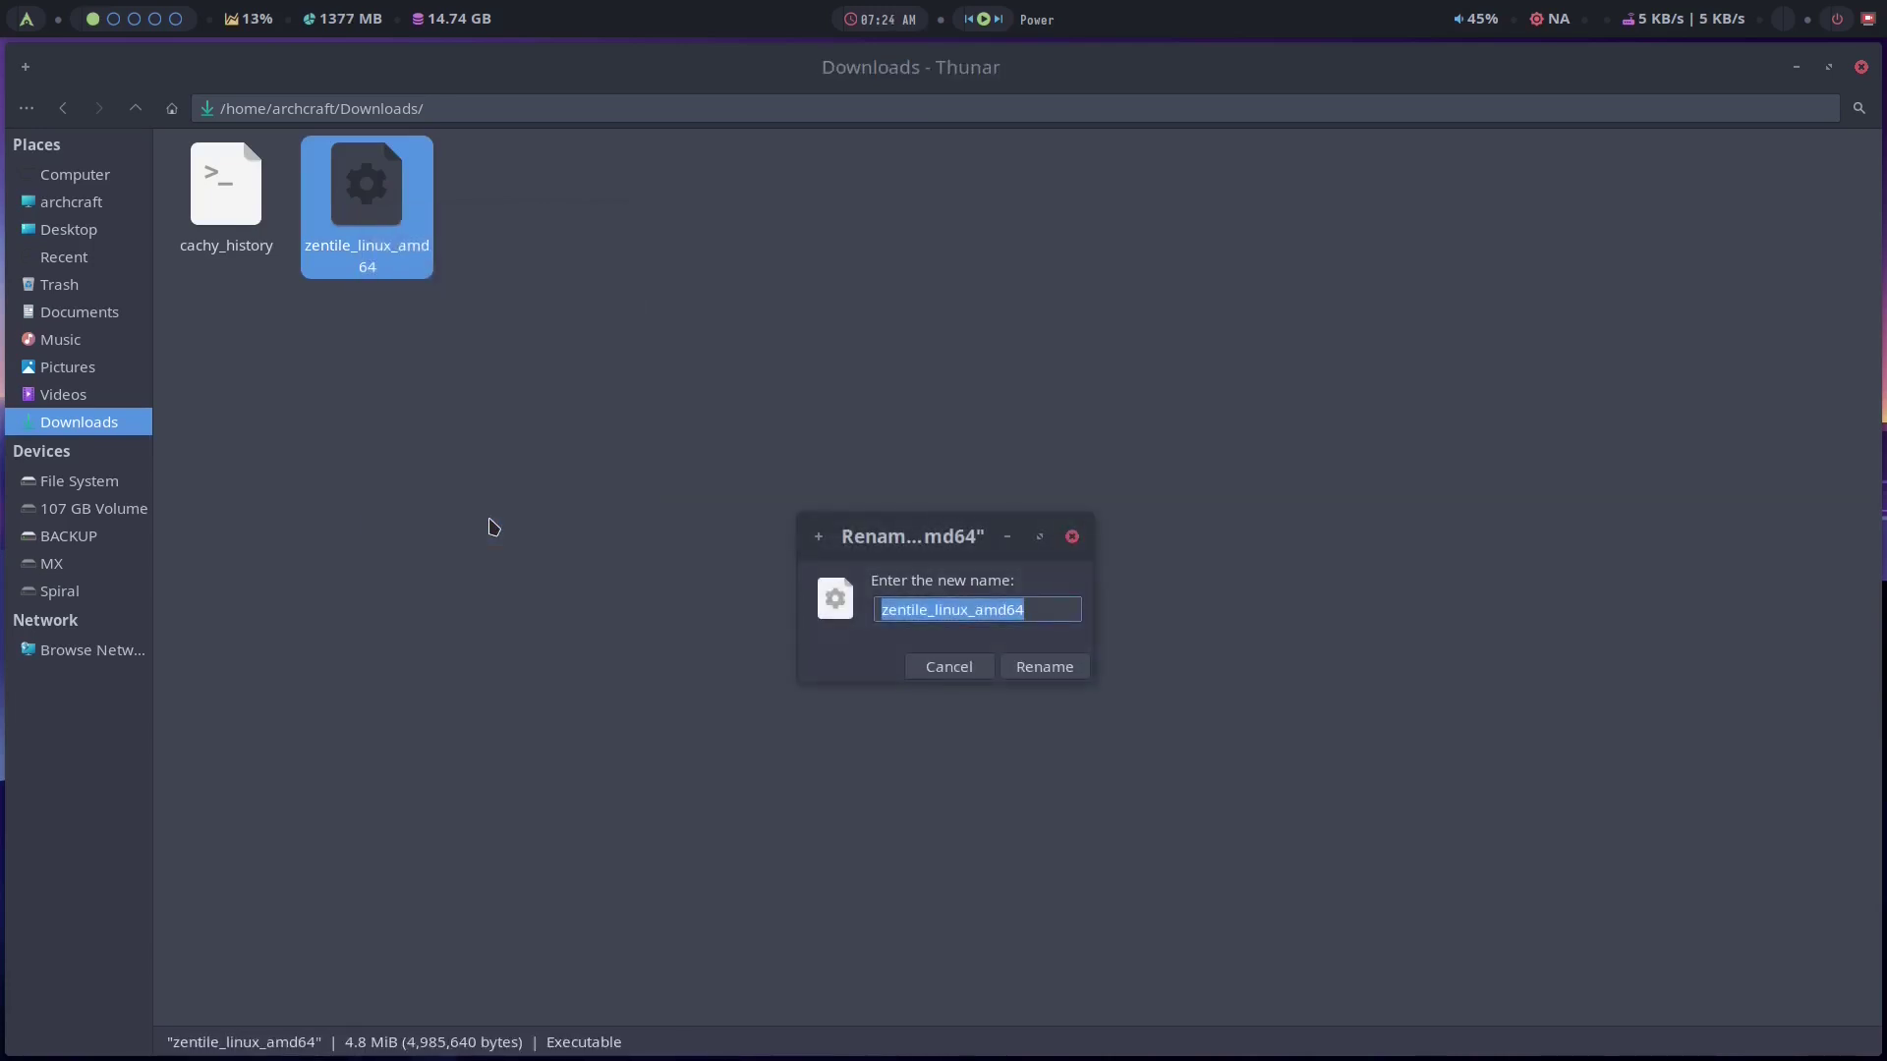
text(z)
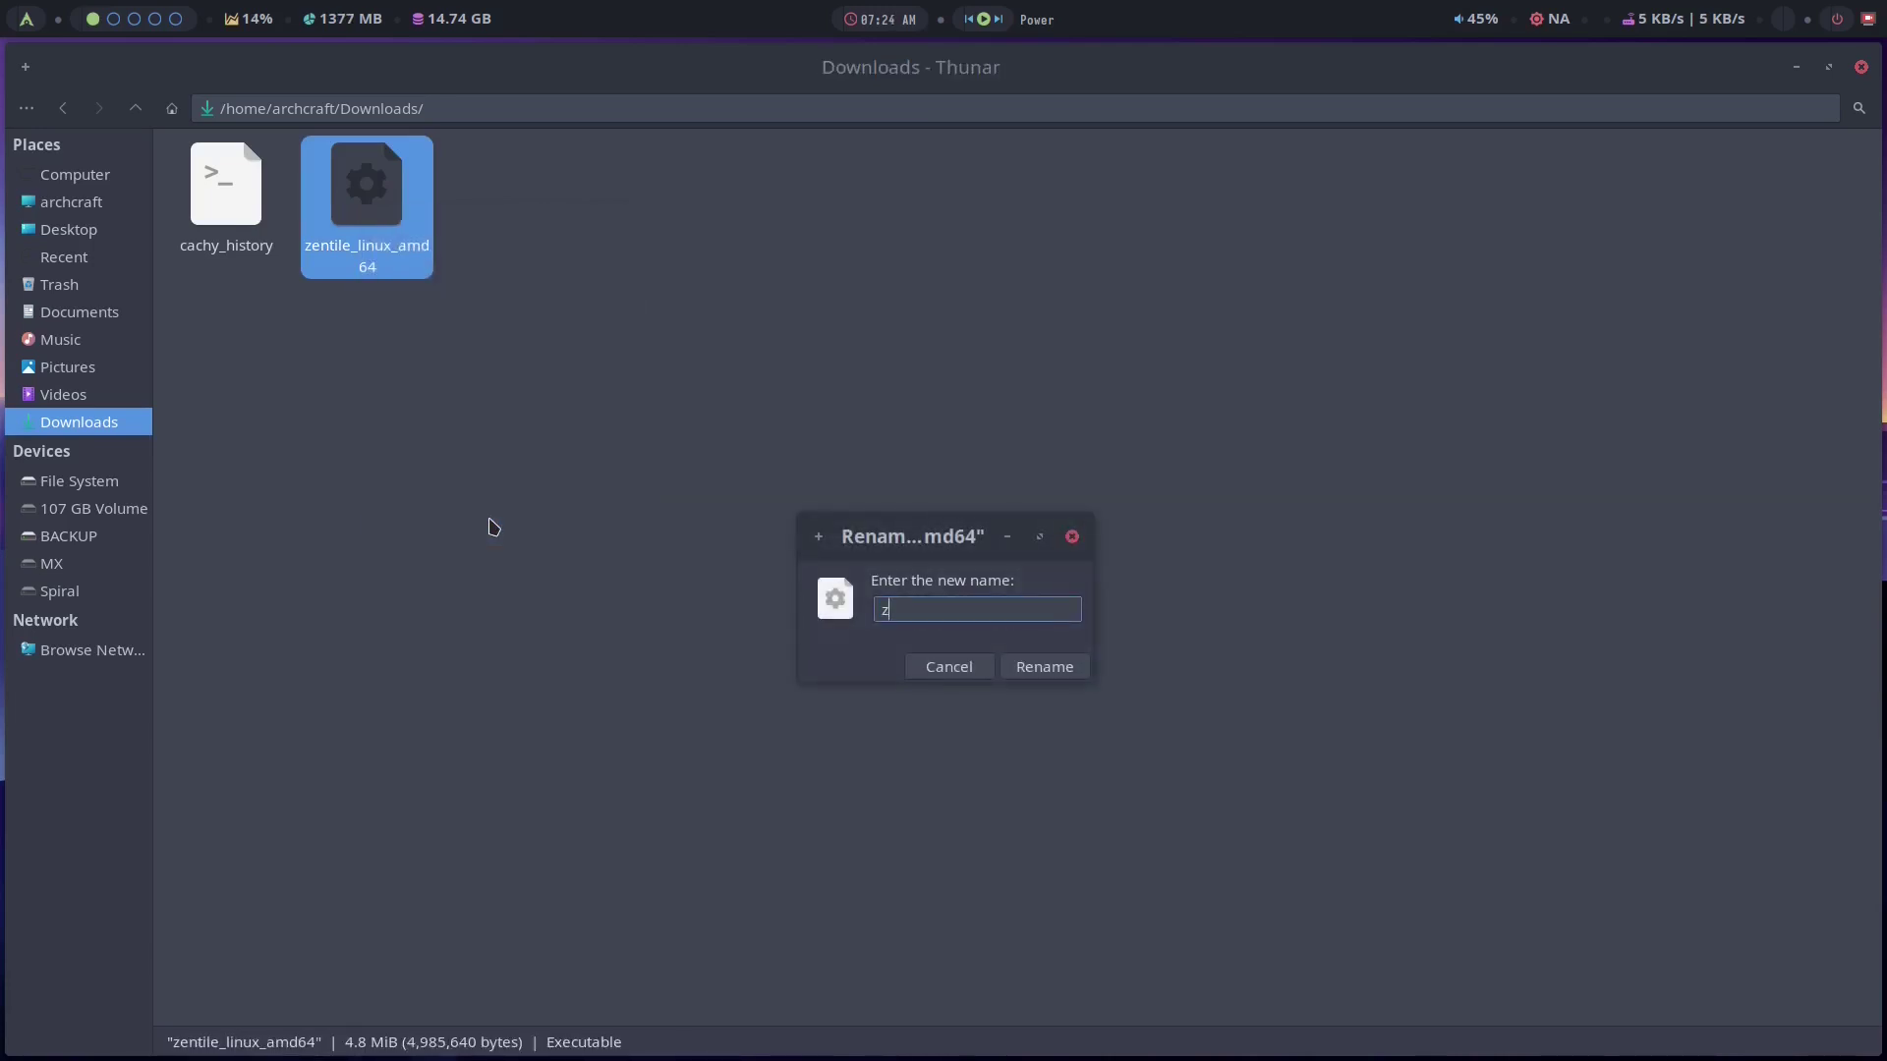
text(entile)
key(Return)
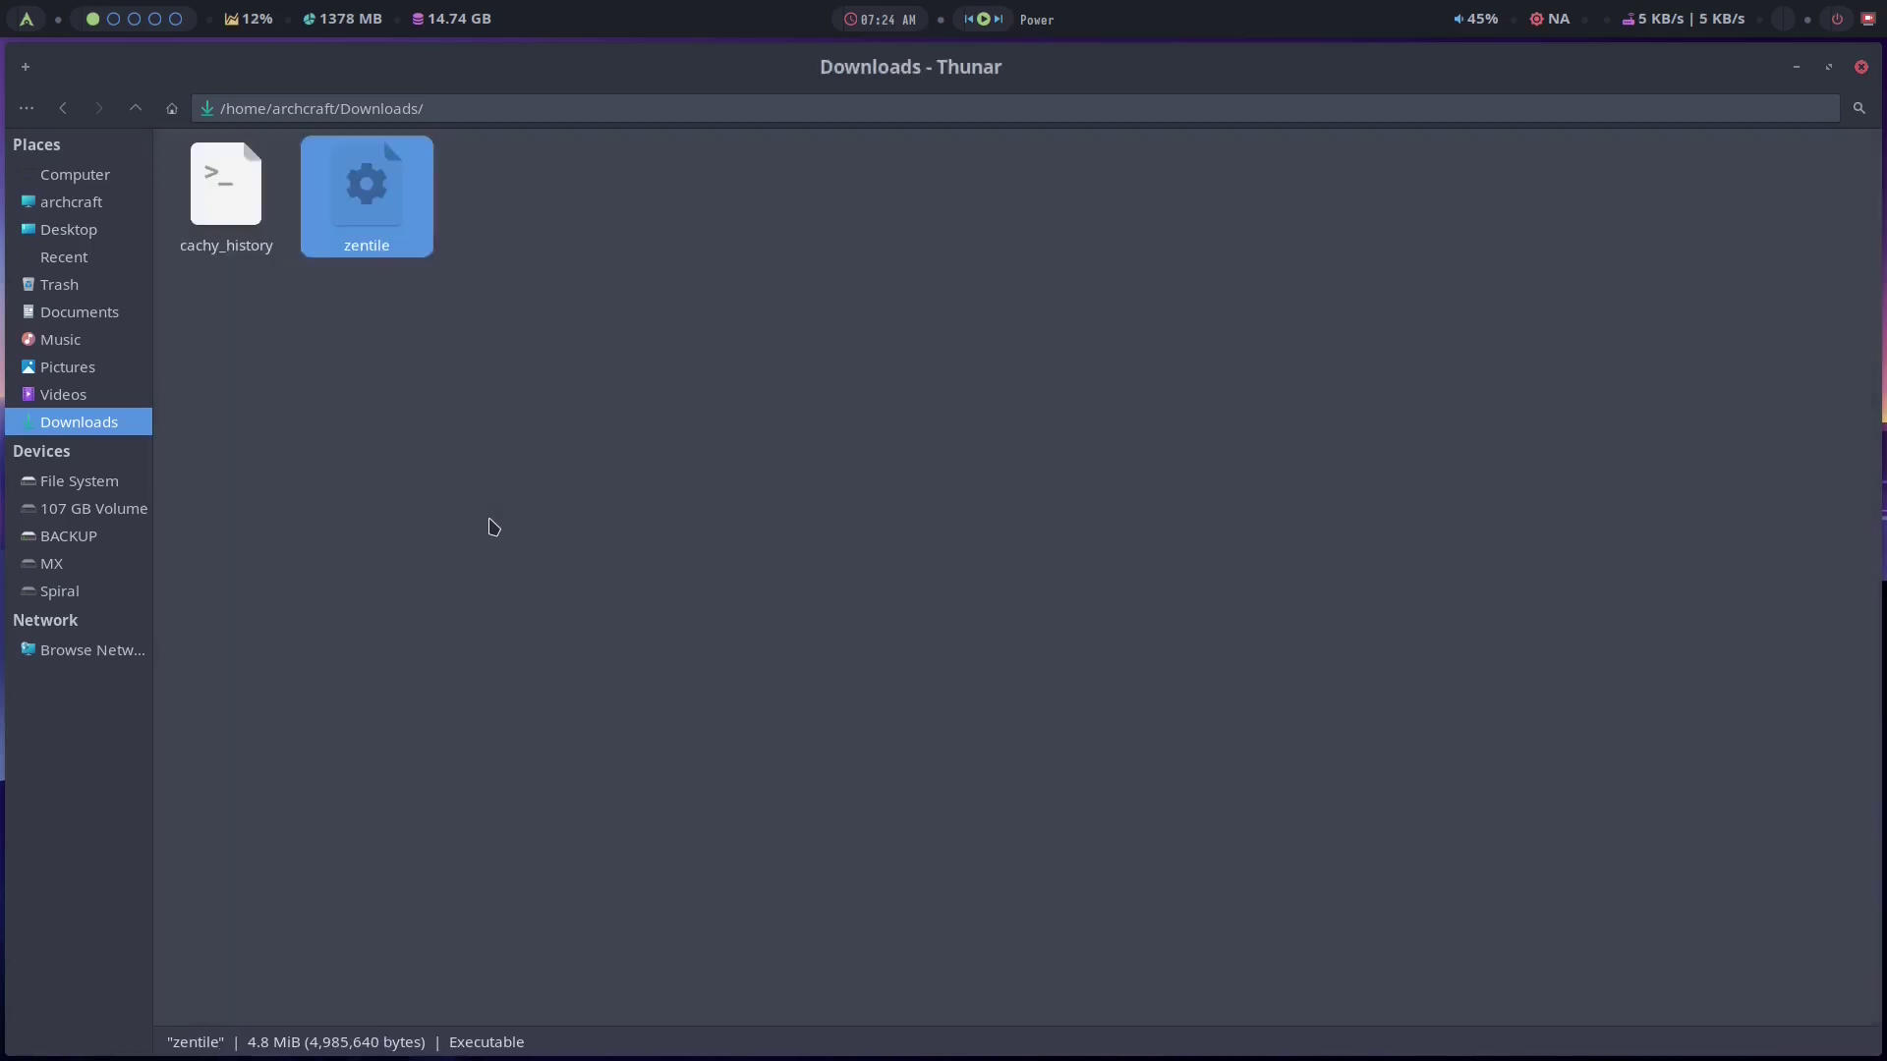
Step: Allow zentile to run as a program in its Properties permissions
right_click(389, 204)
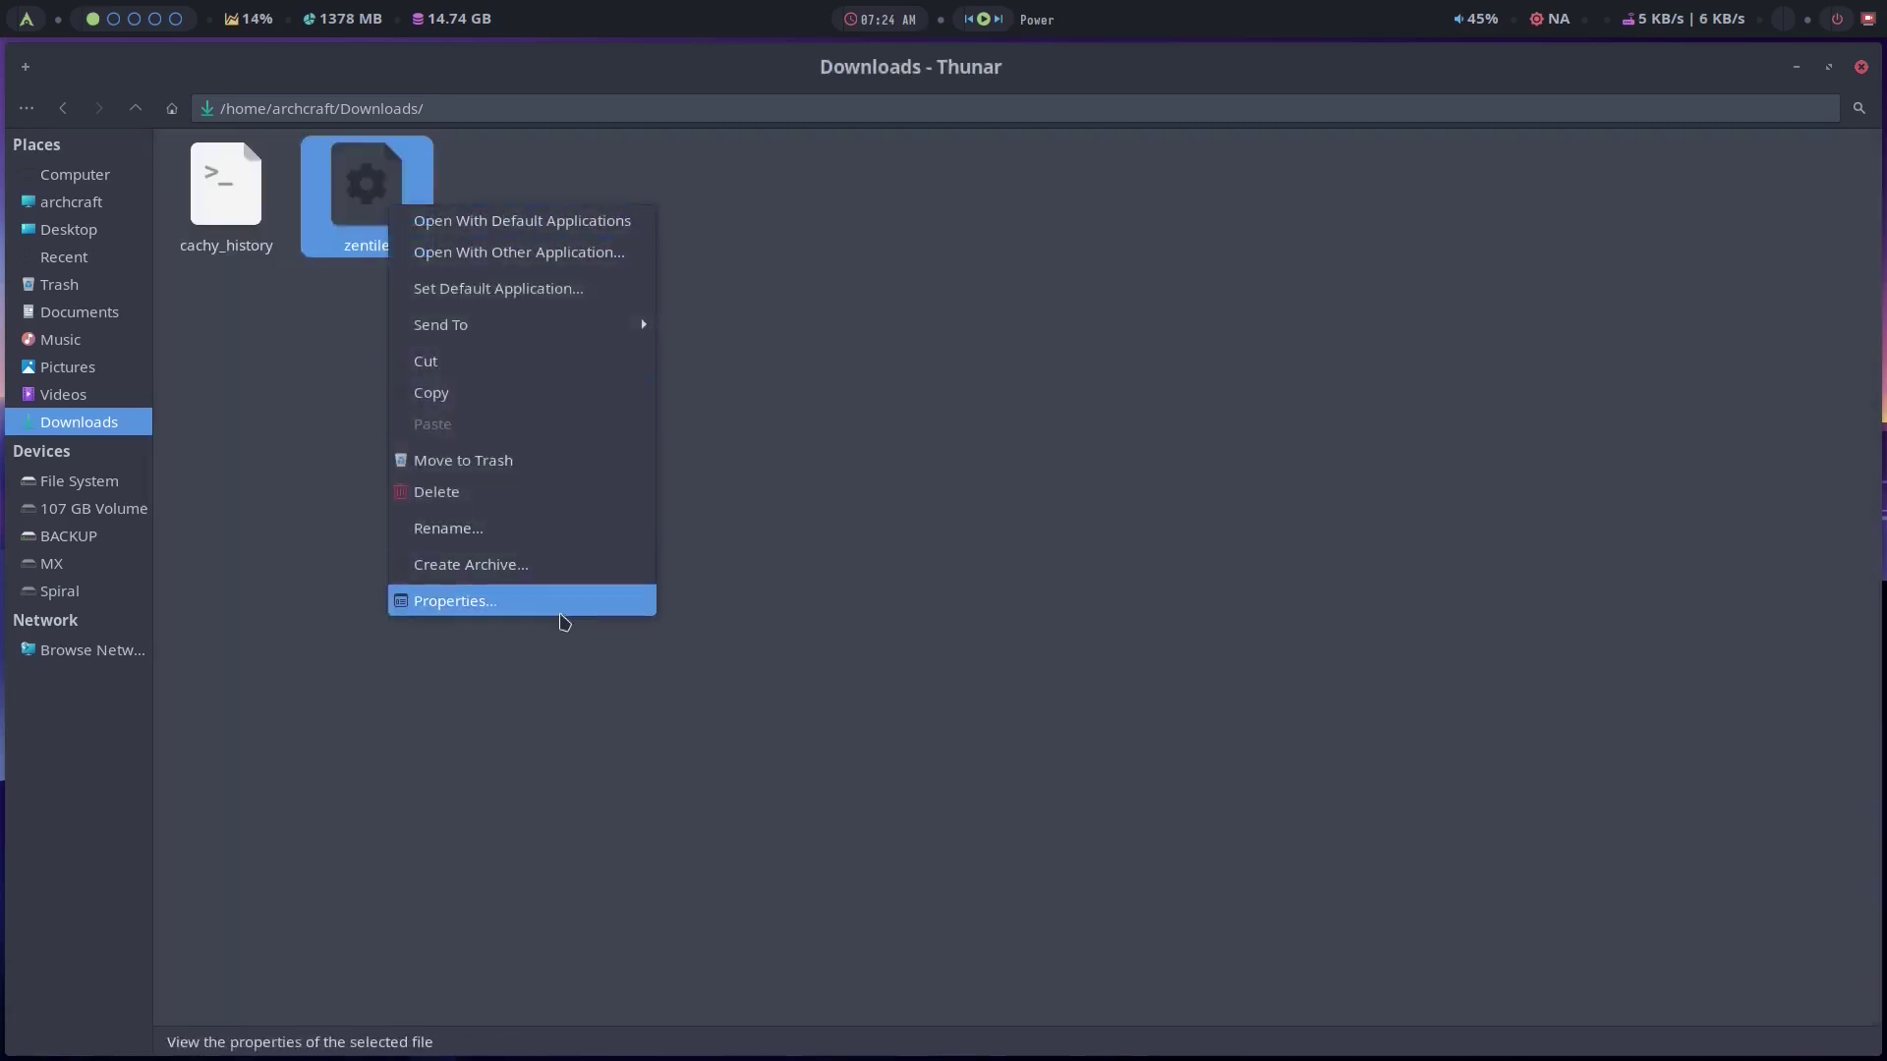
click(566, 616)
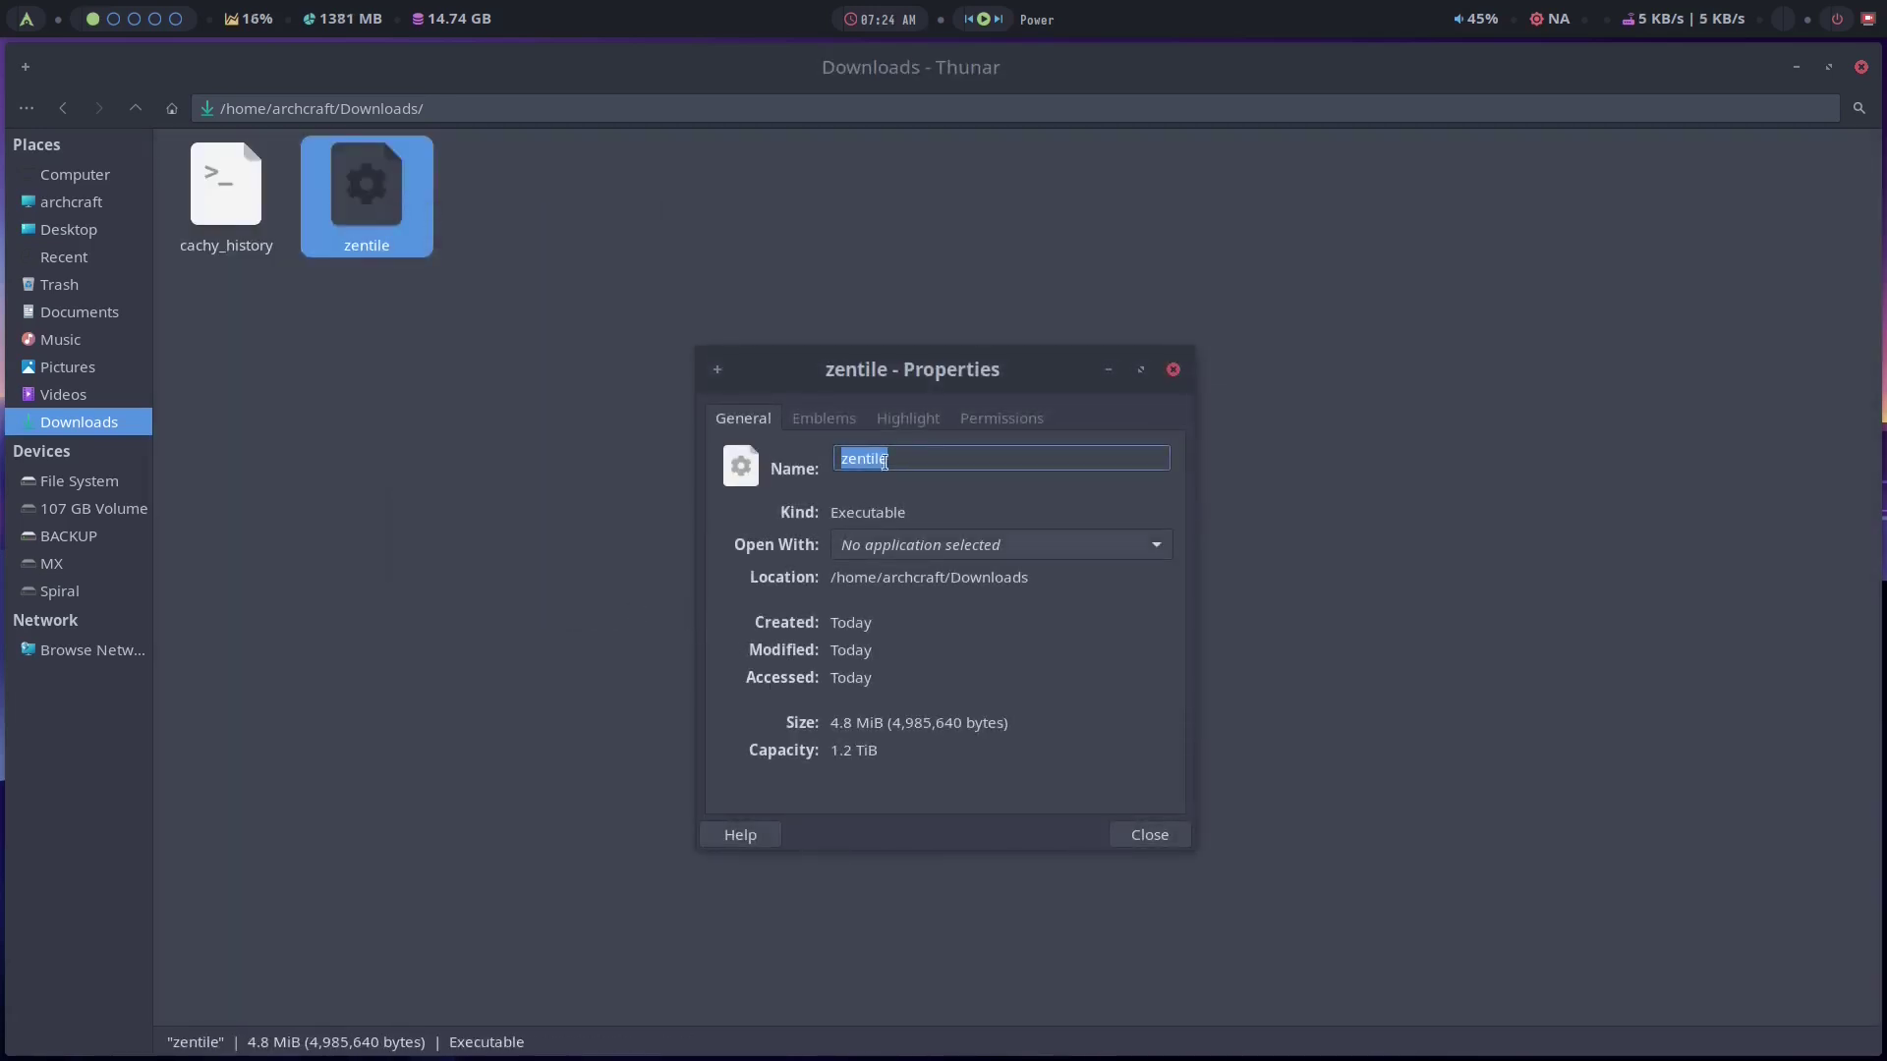
click(991, 419)
click(694, 735)
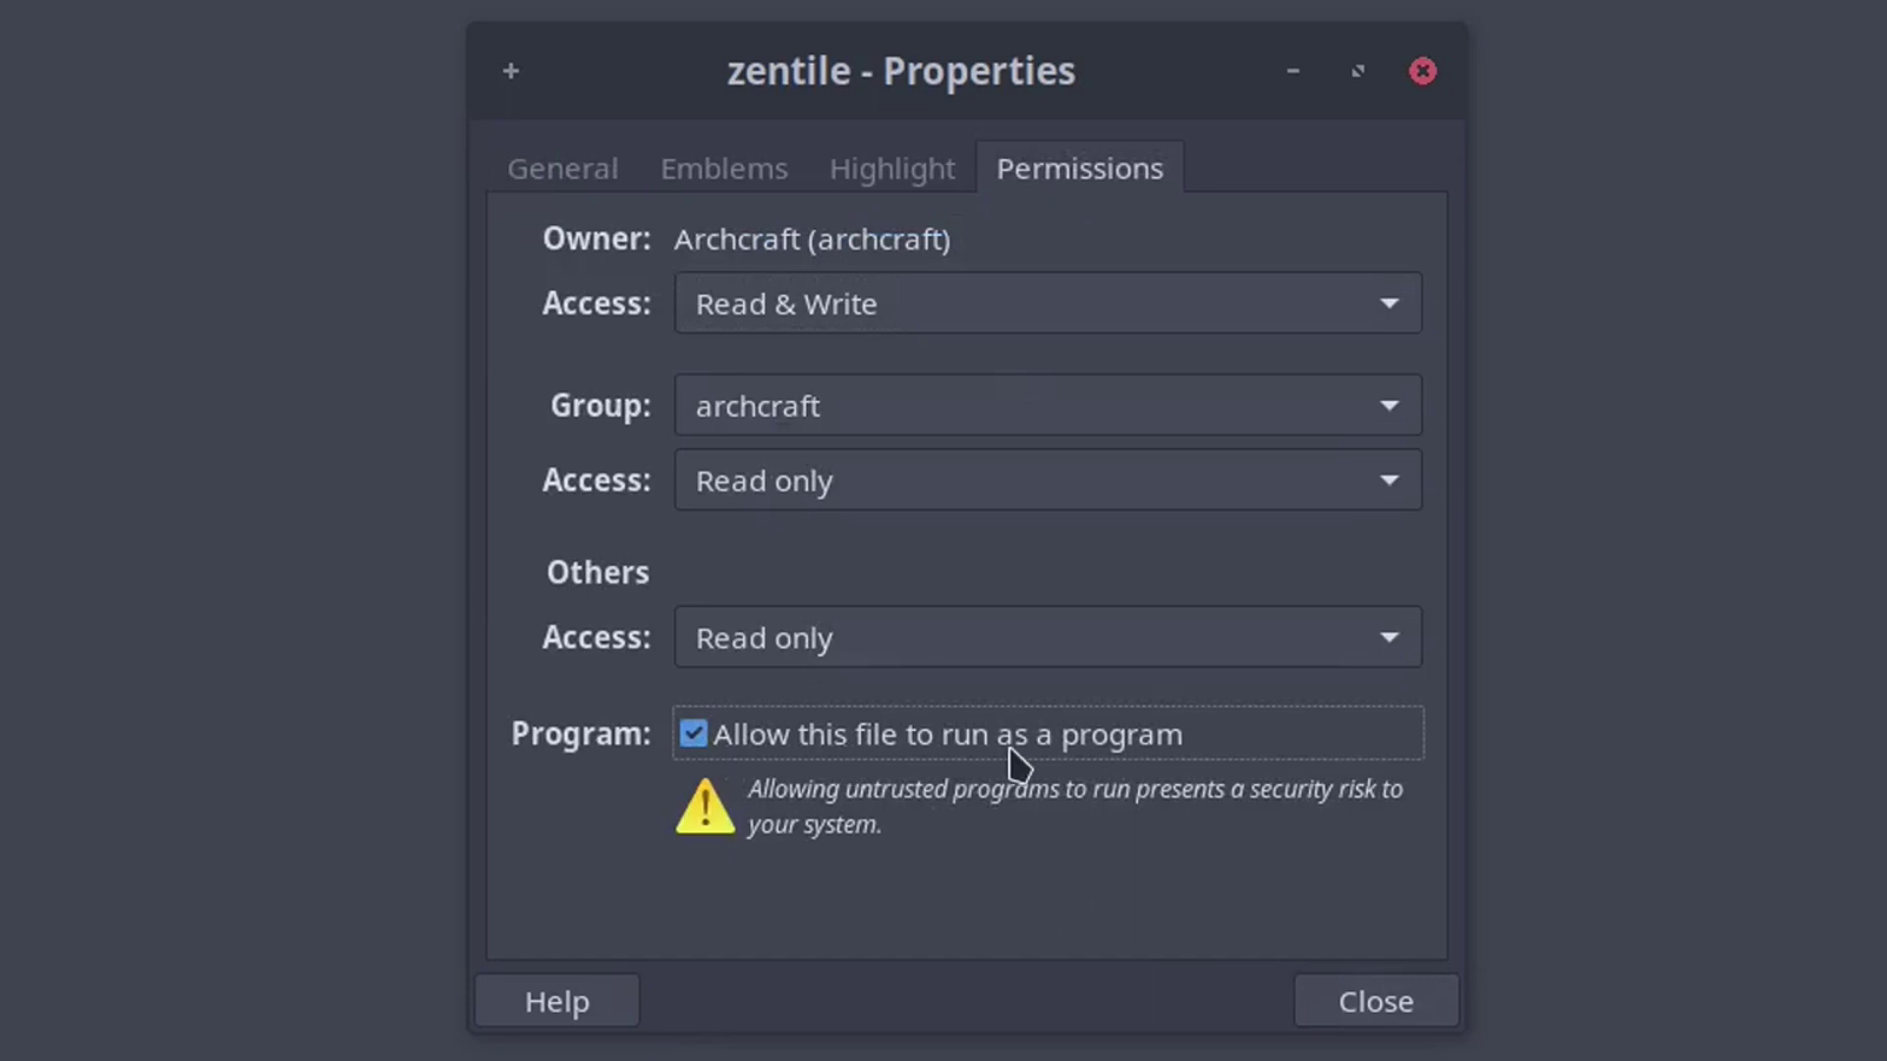
click(1317, 1012)
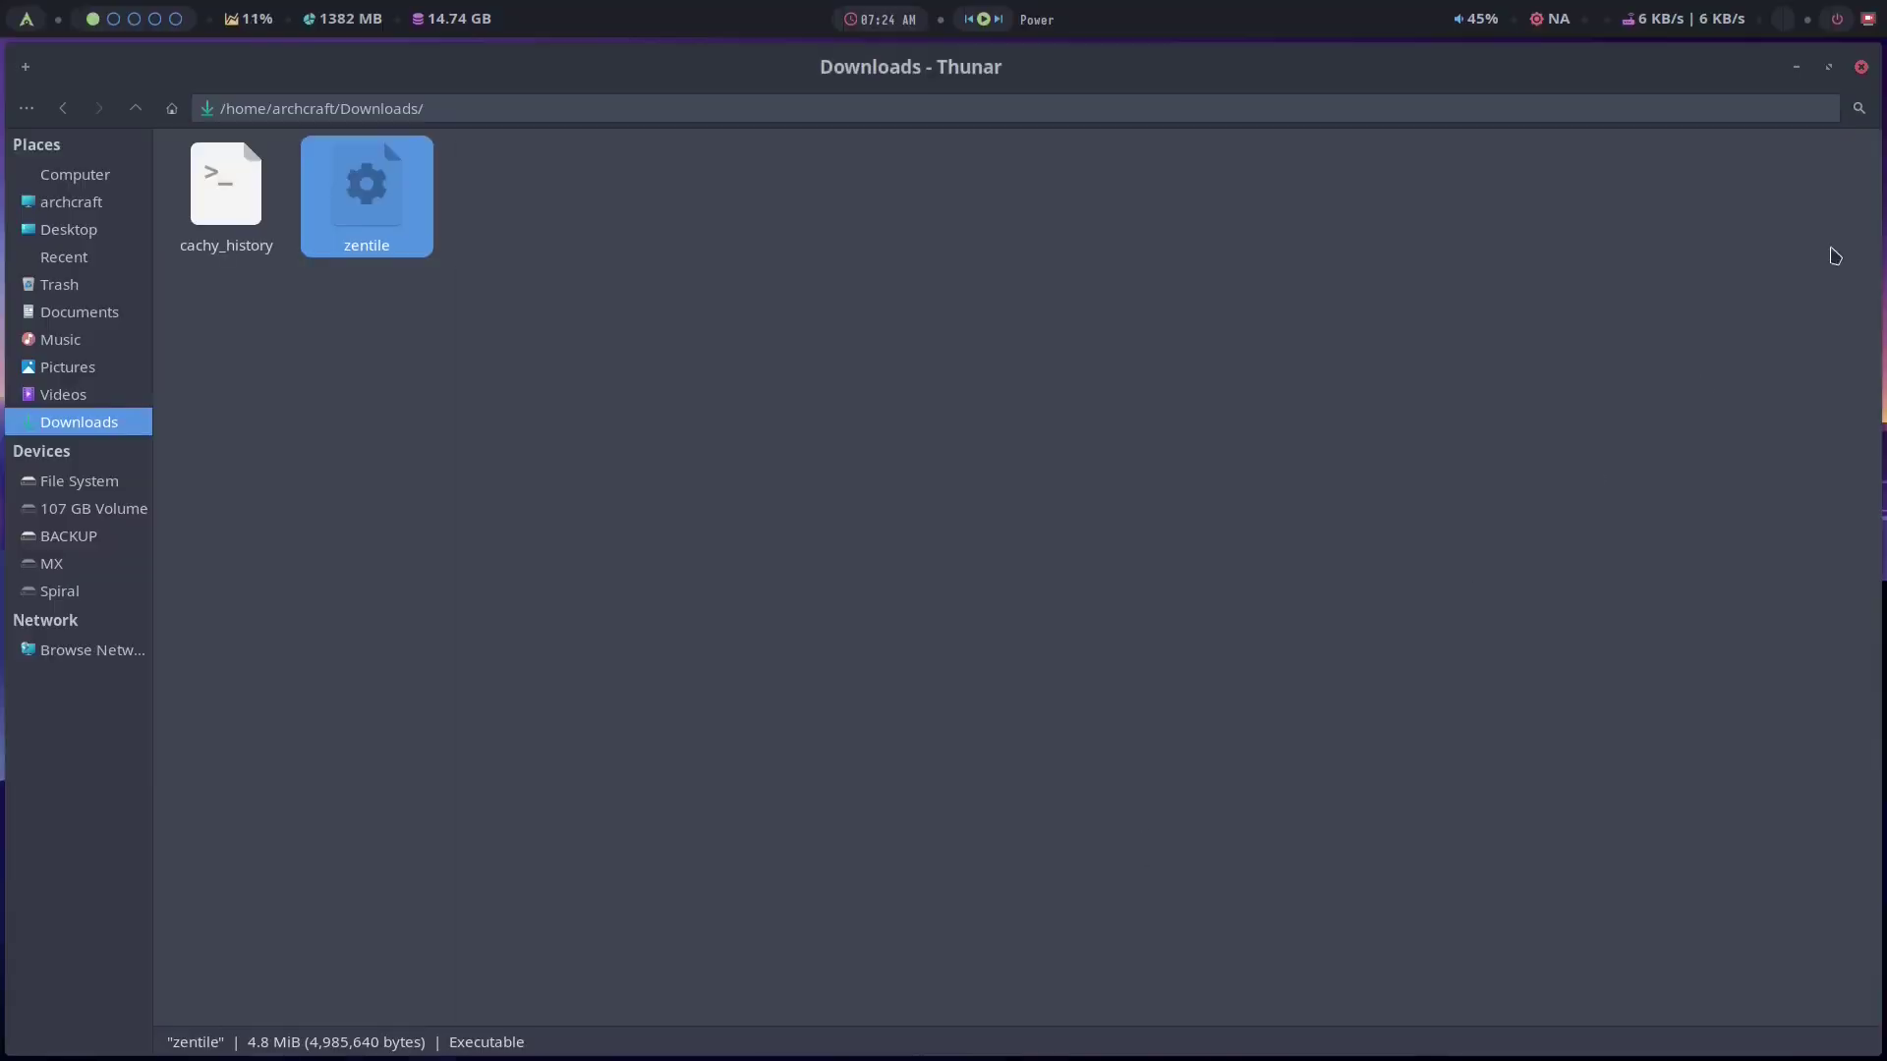
Step: Close Thunar, then change into Downloads in Alacritty and list its files
click(1861, 67)
mouse_move(862, 1050)
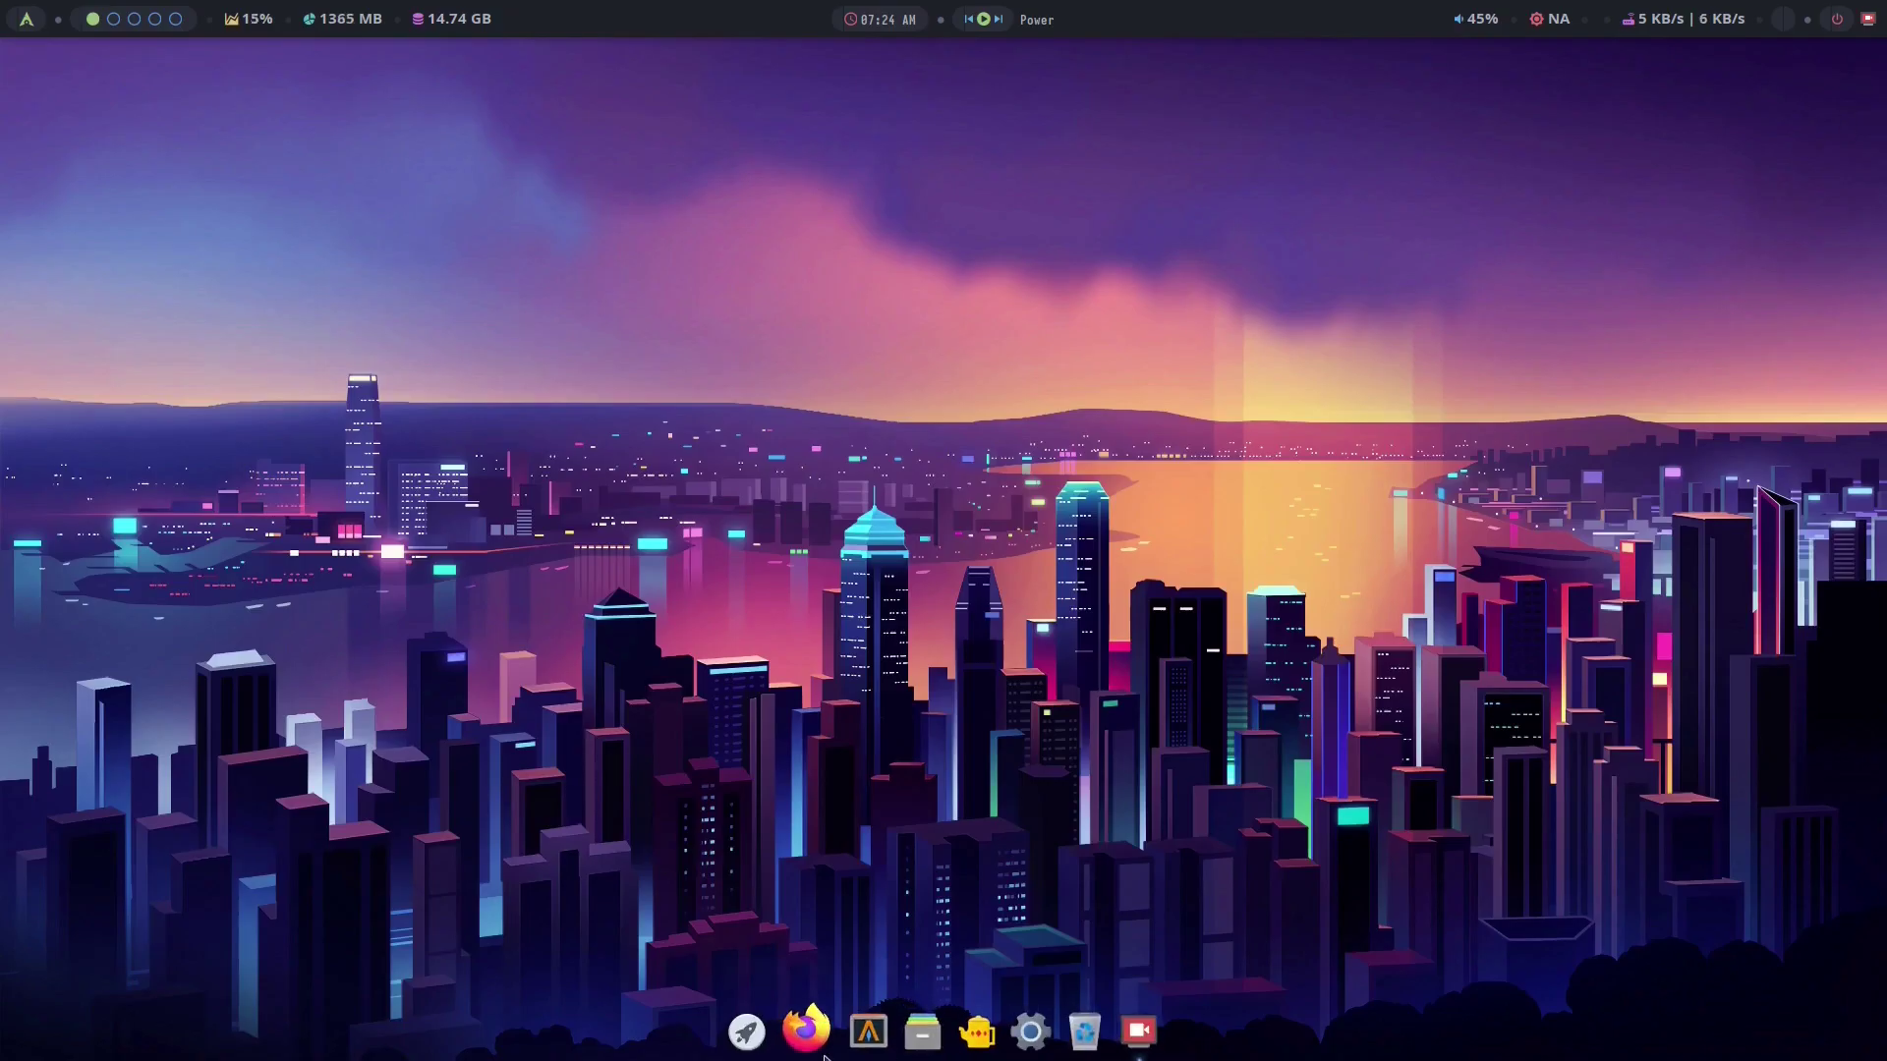
click(862, 1048)
text(cd Do)
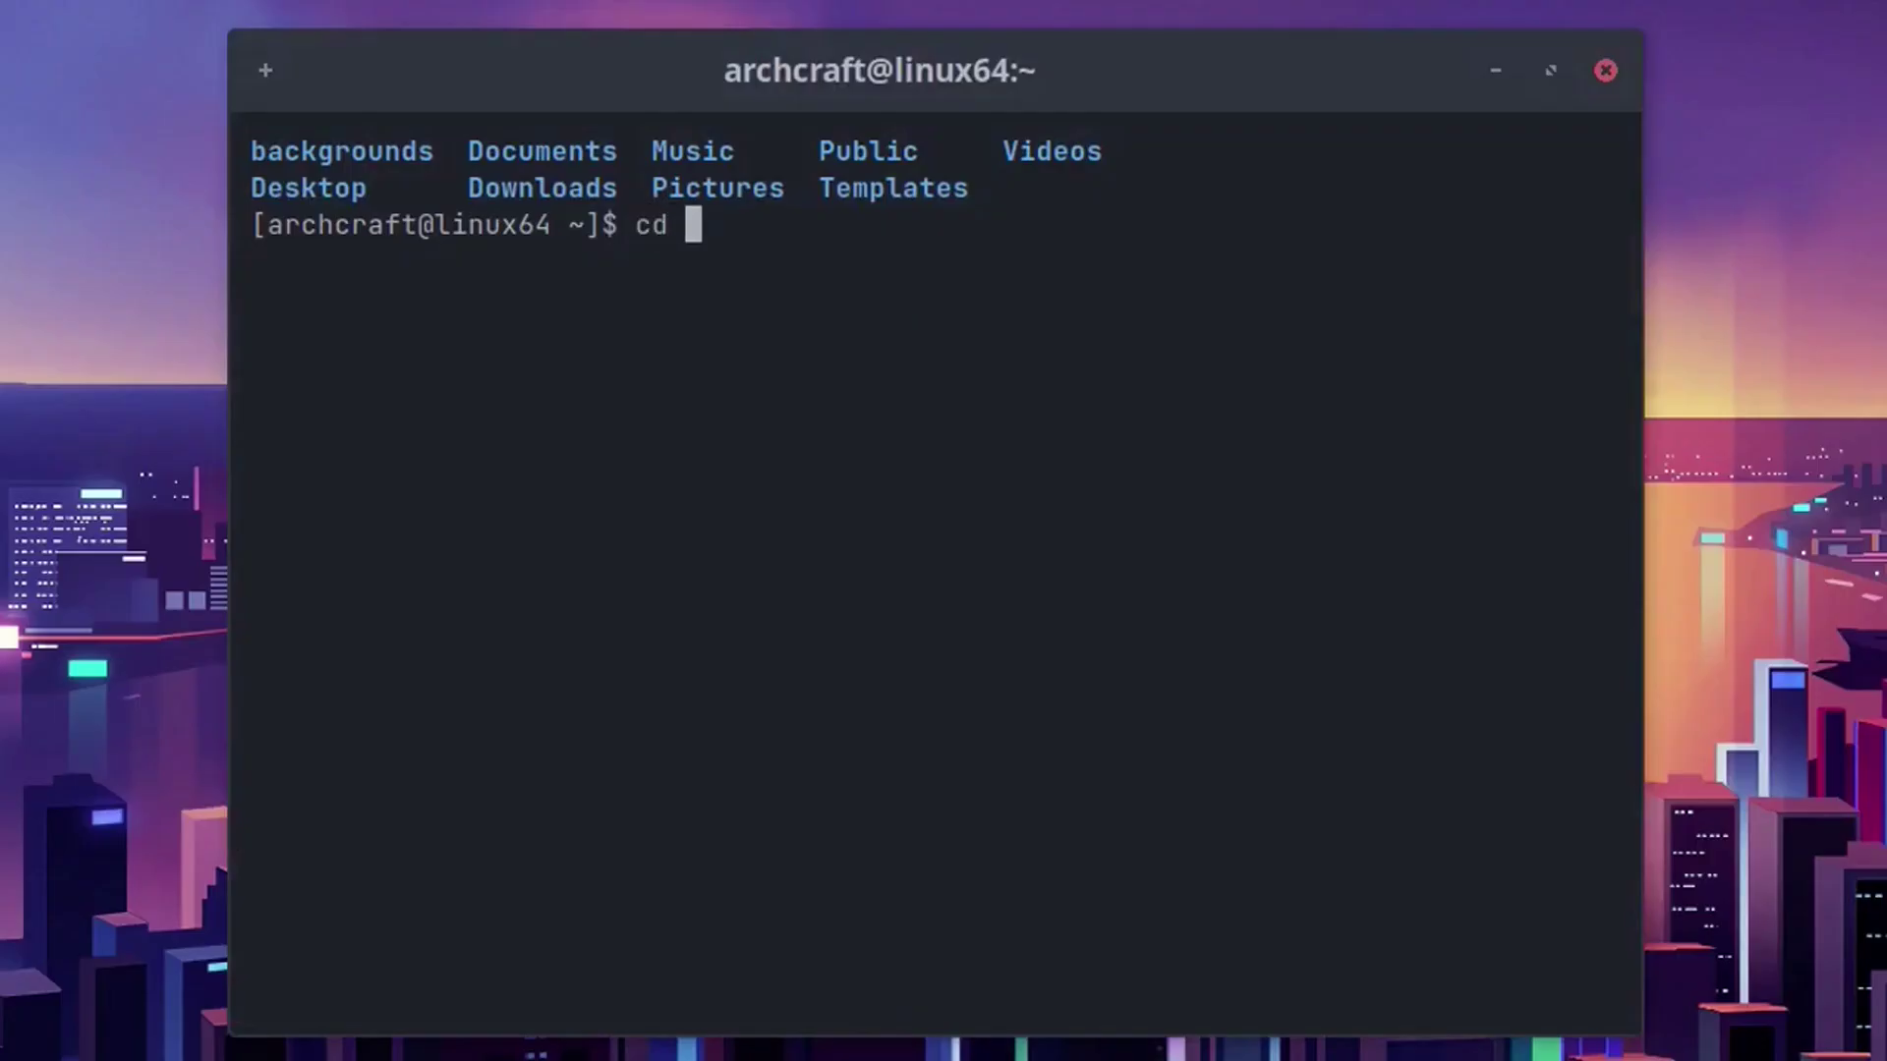
text(wnloas)
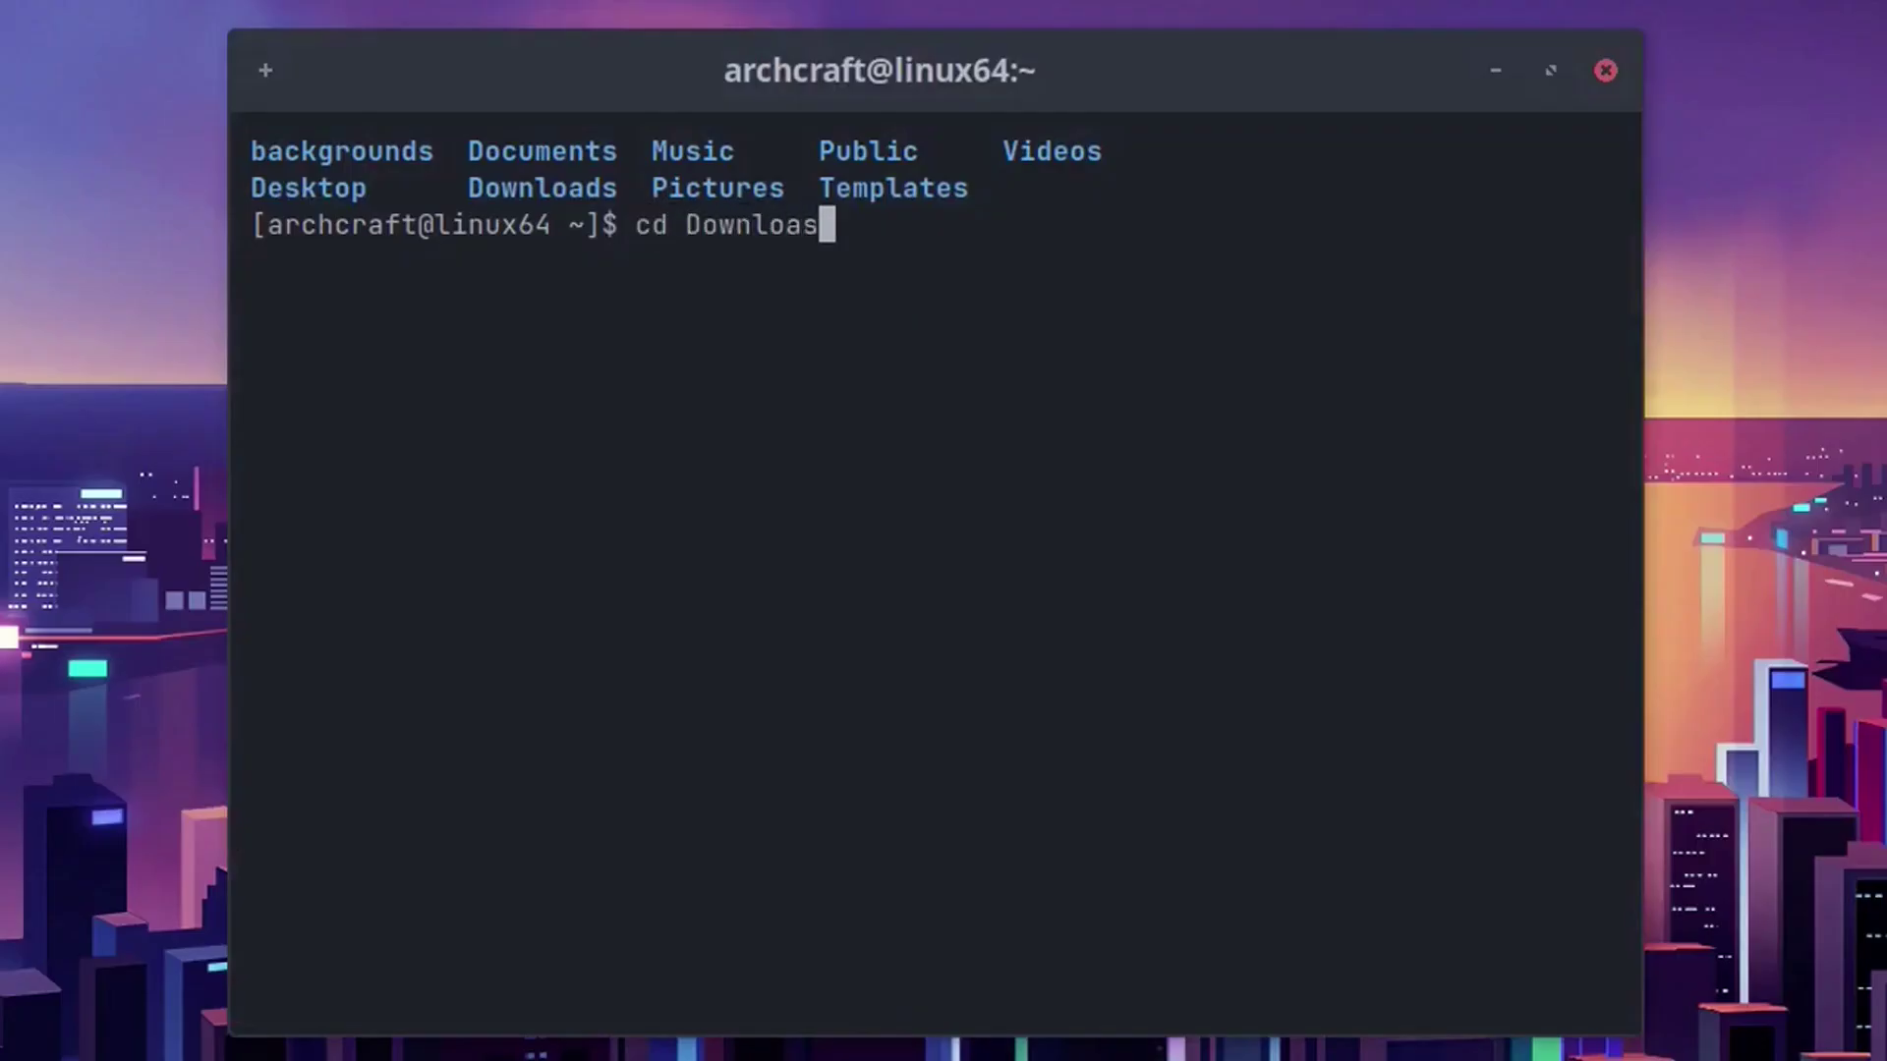
key(BackSpace)
text(ds)
key(Return)
text(ls)
key(Return)
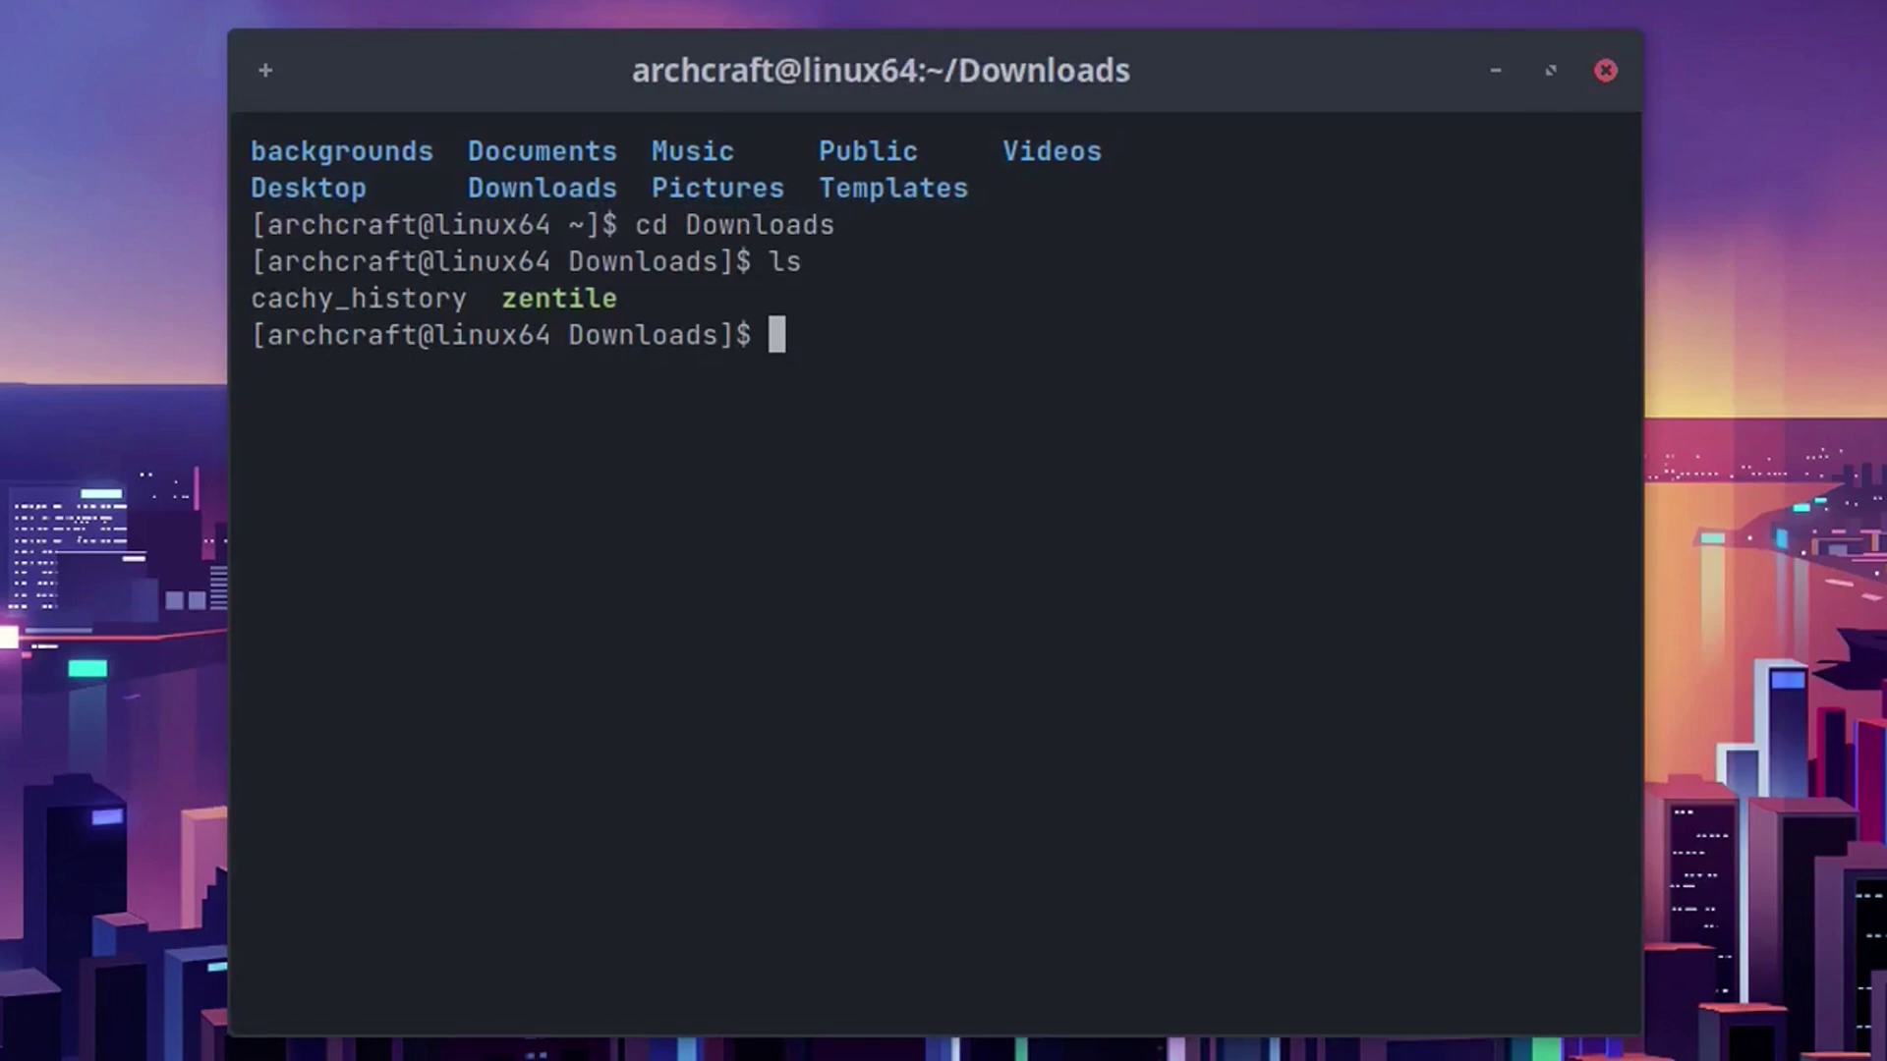
Step: Enlarge the terminal font with Ctrl+= and run ./zentile
key(ctrl+plus)
key(ctrl+plus)
key(ctrl+plus)
key(ctrl+plus)
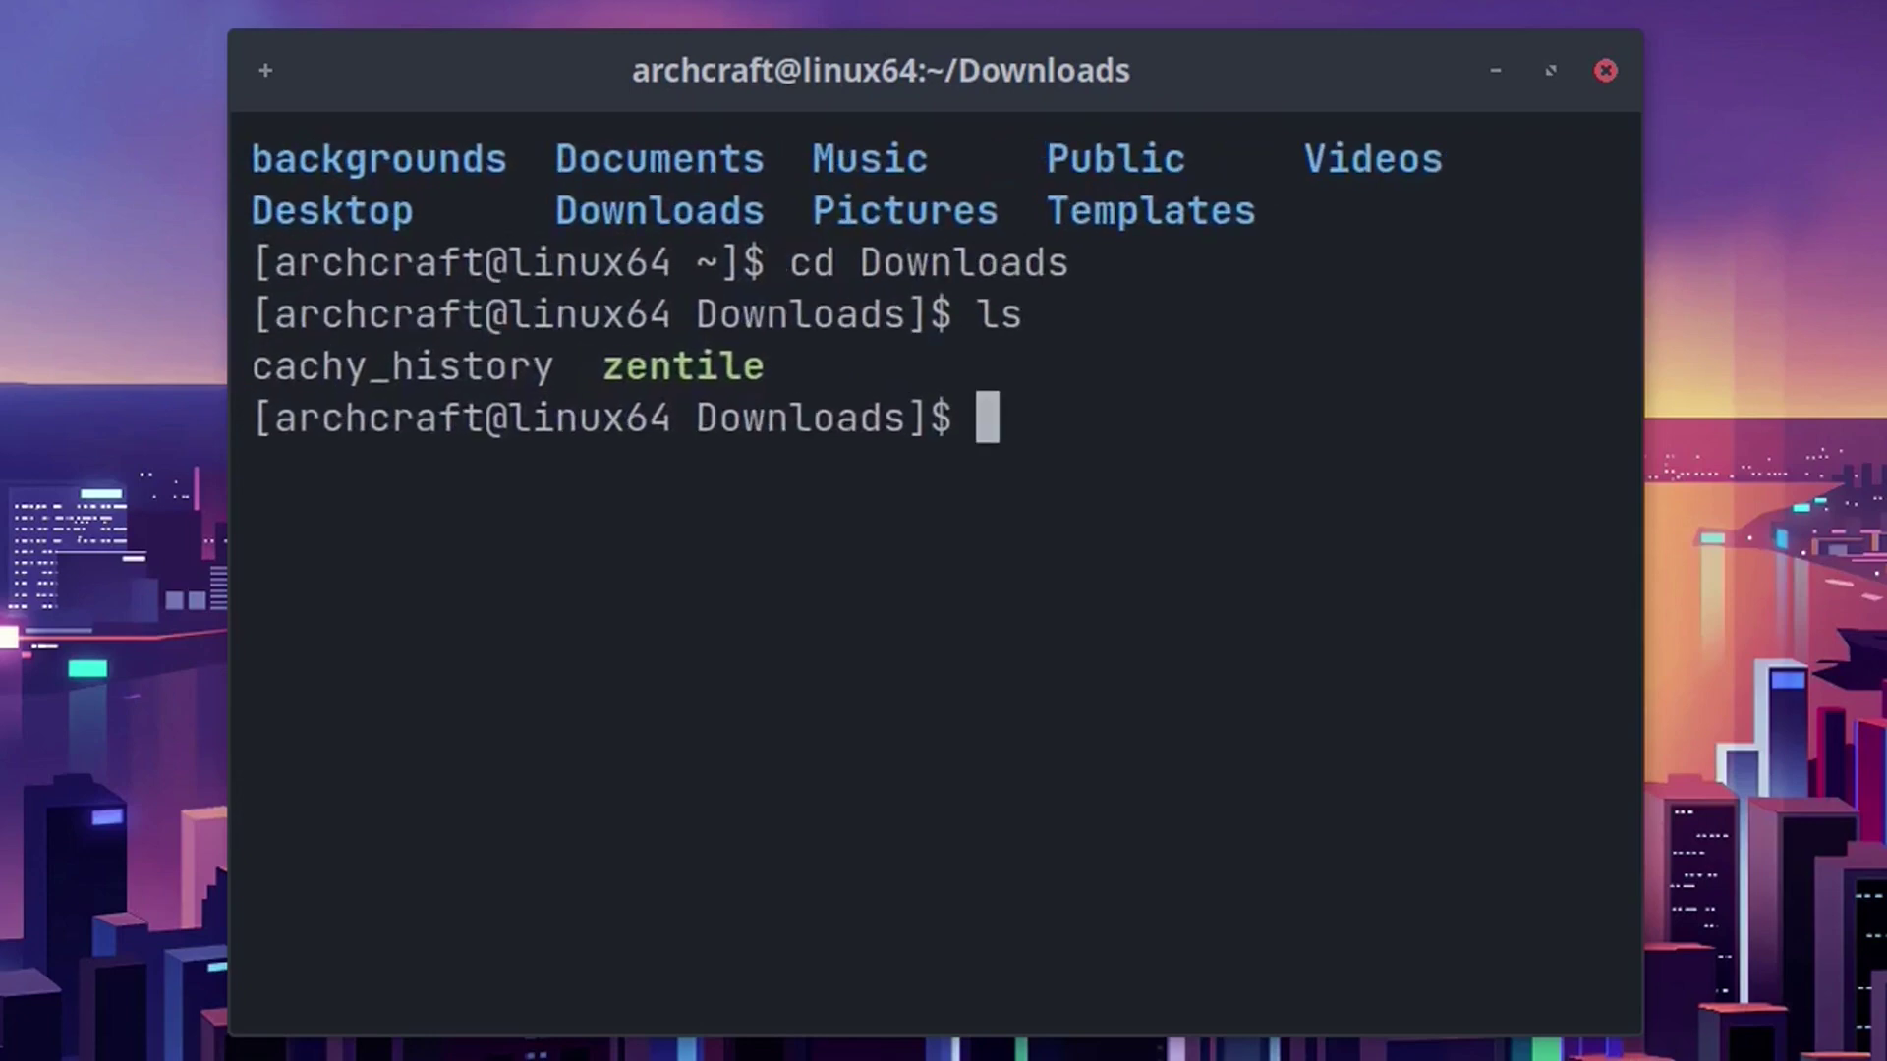
text(./x)
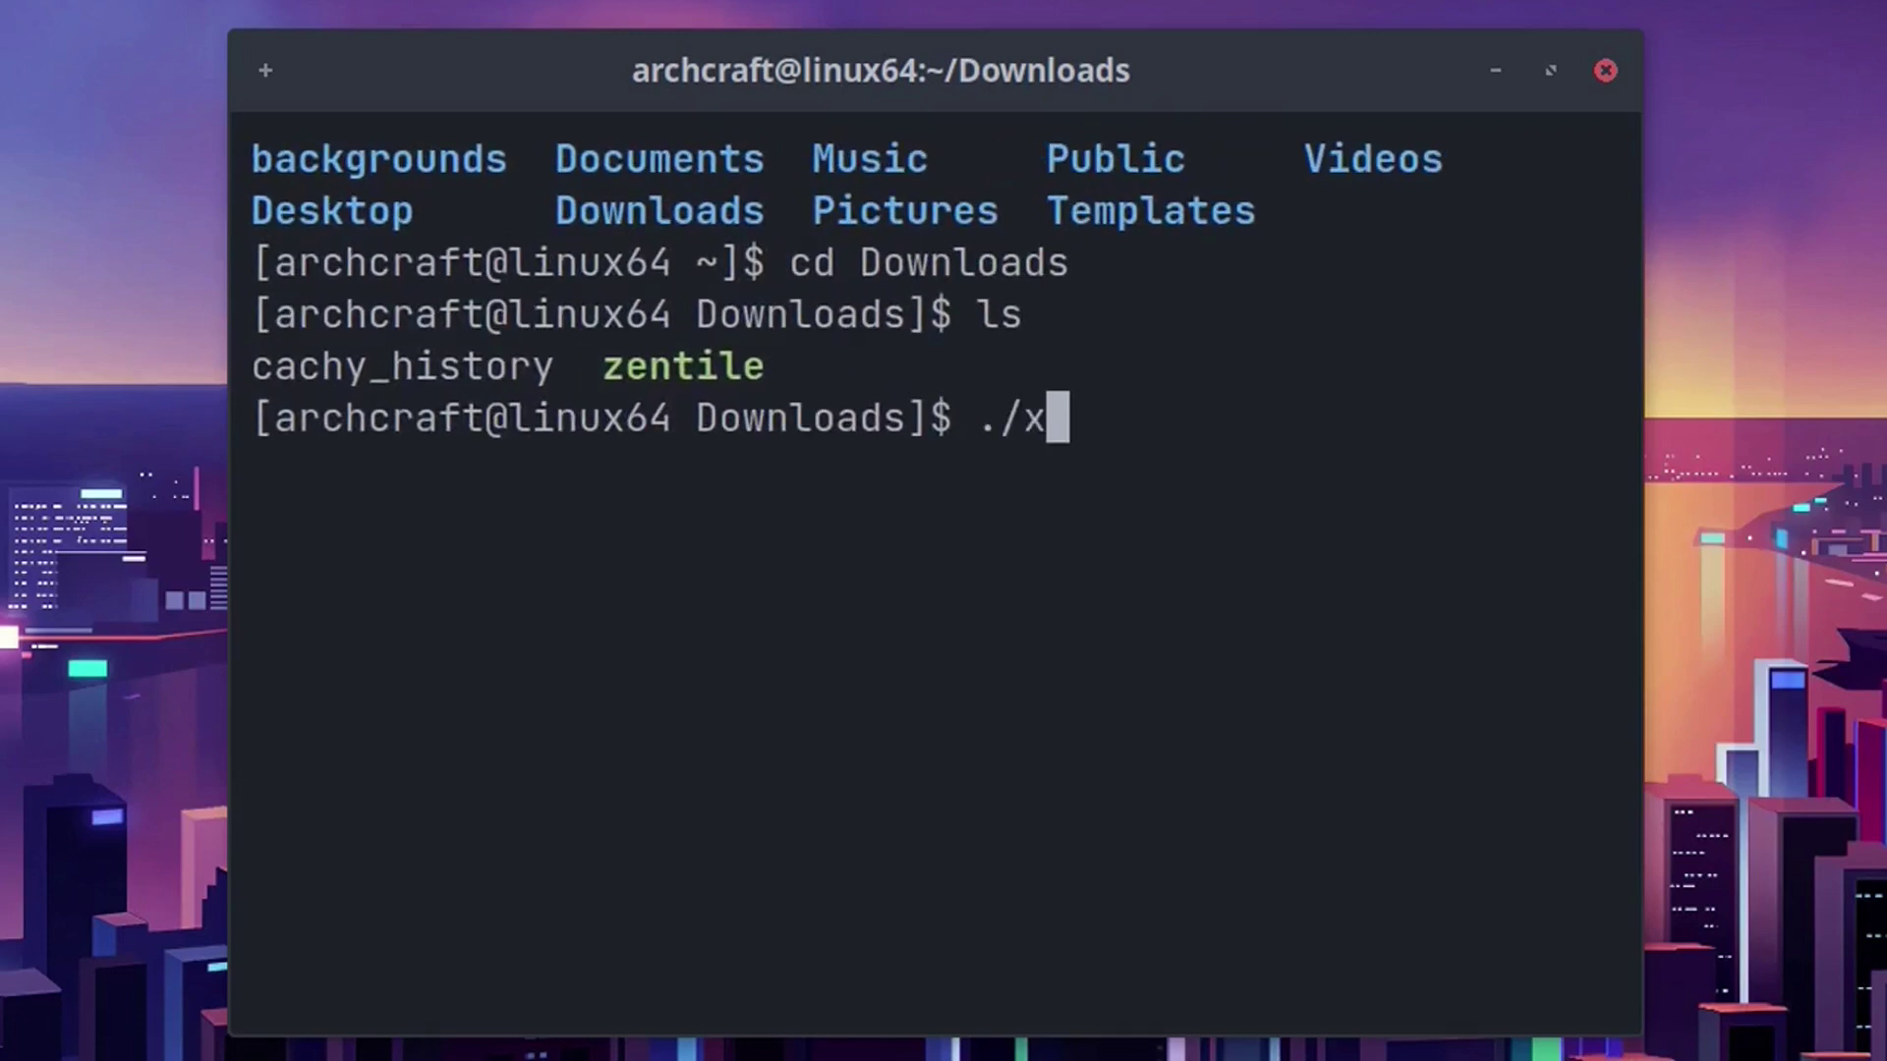
key(BackSpace)
text(zentile)
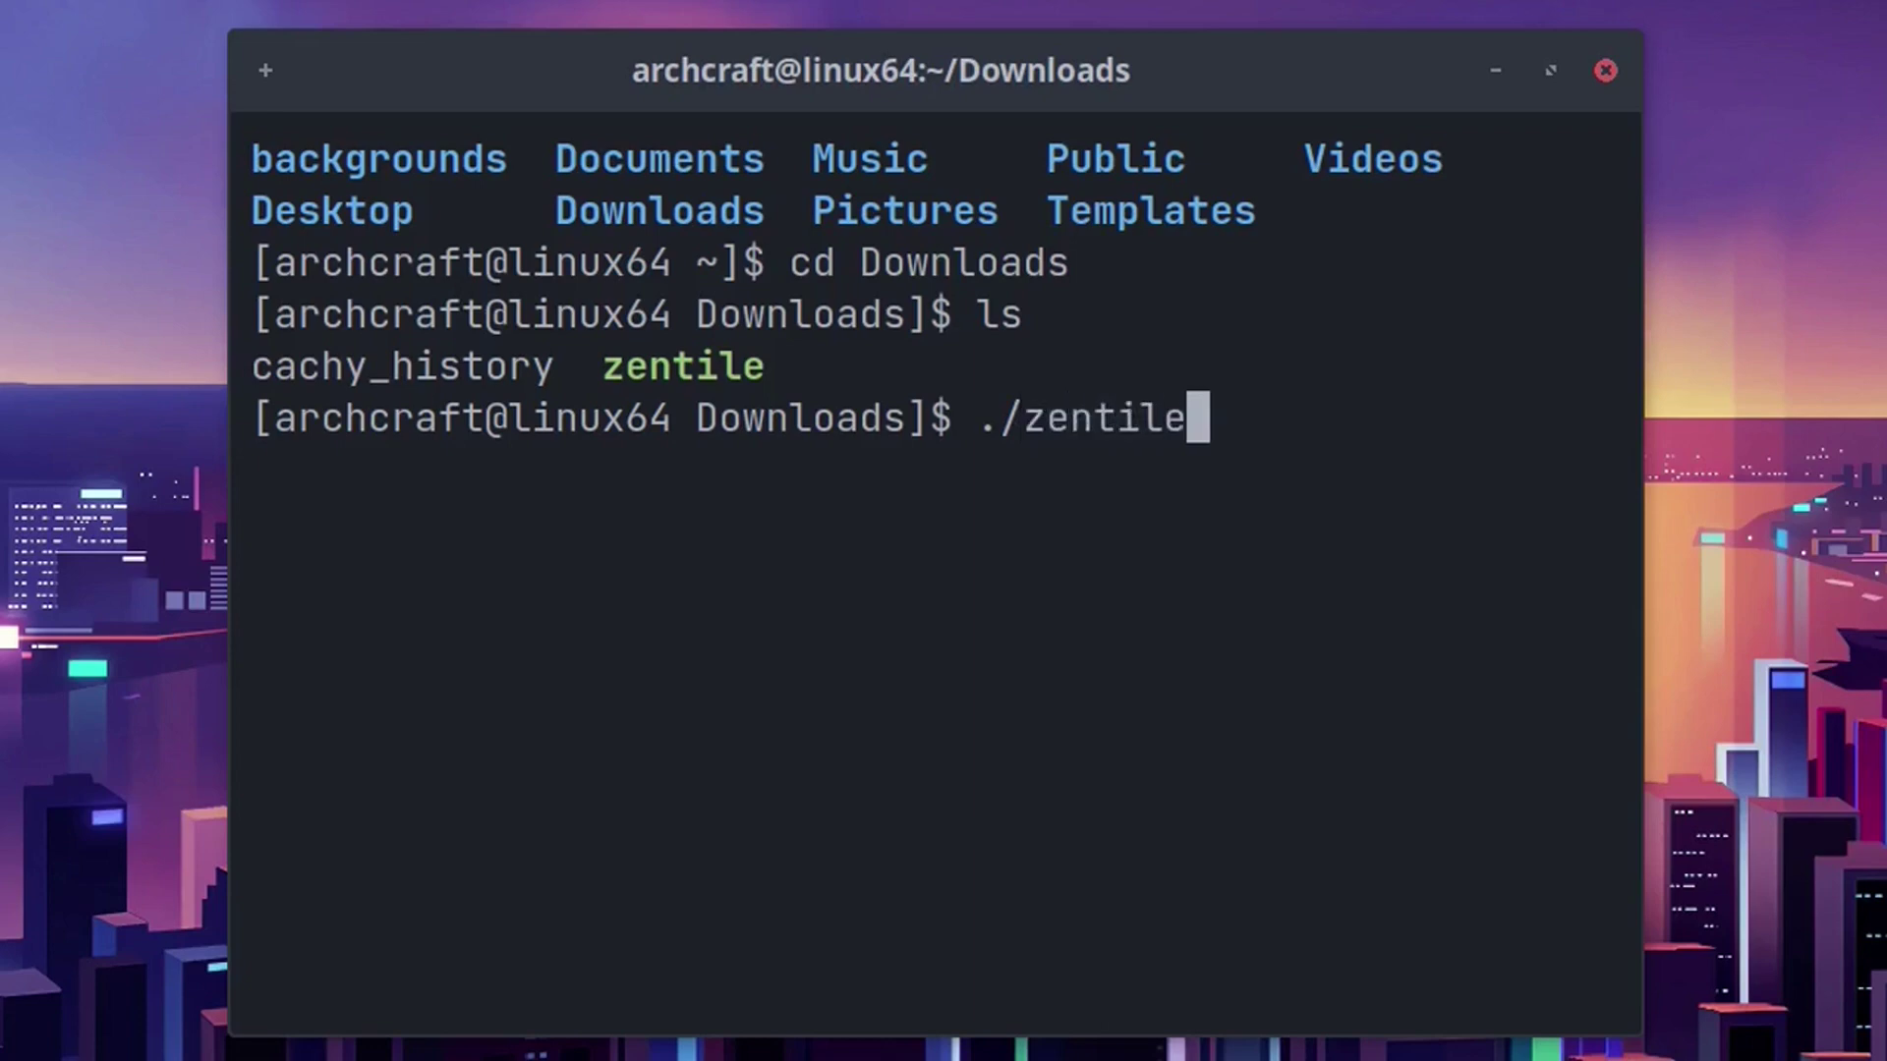
key(Return)
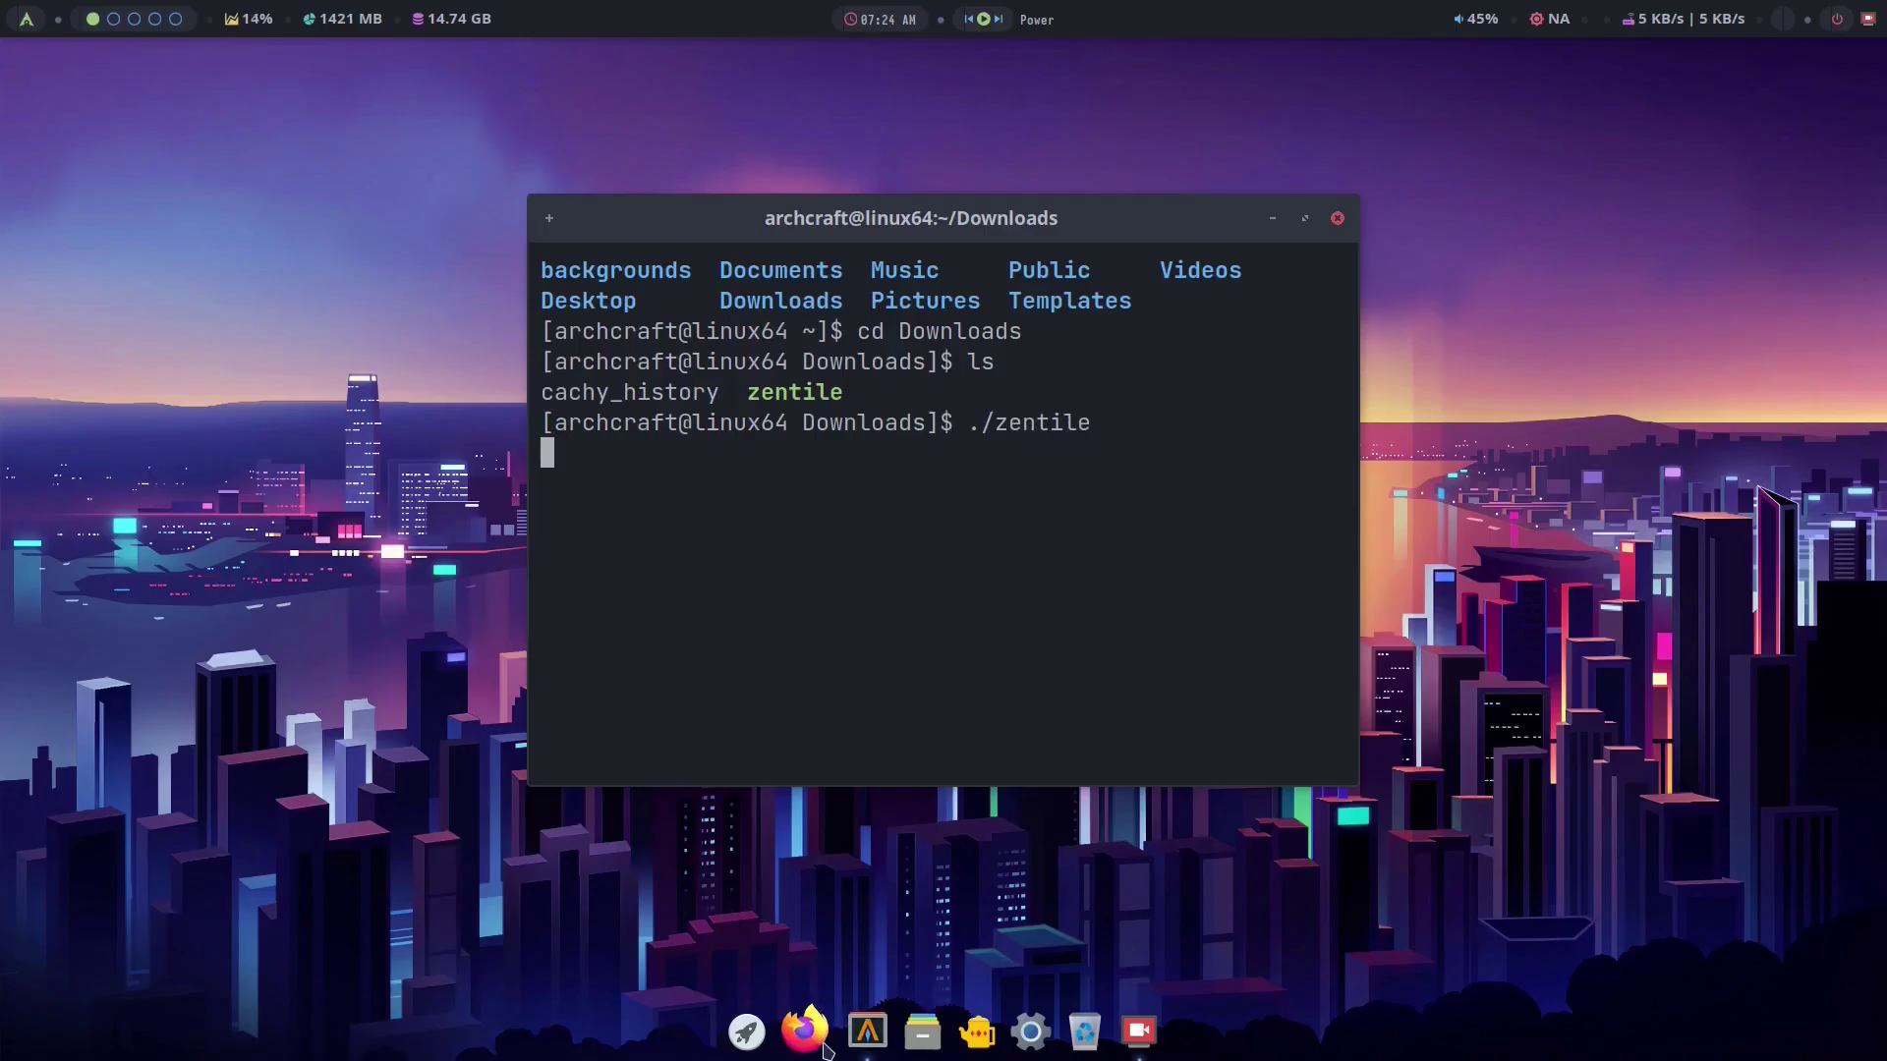
click(921, 1032)
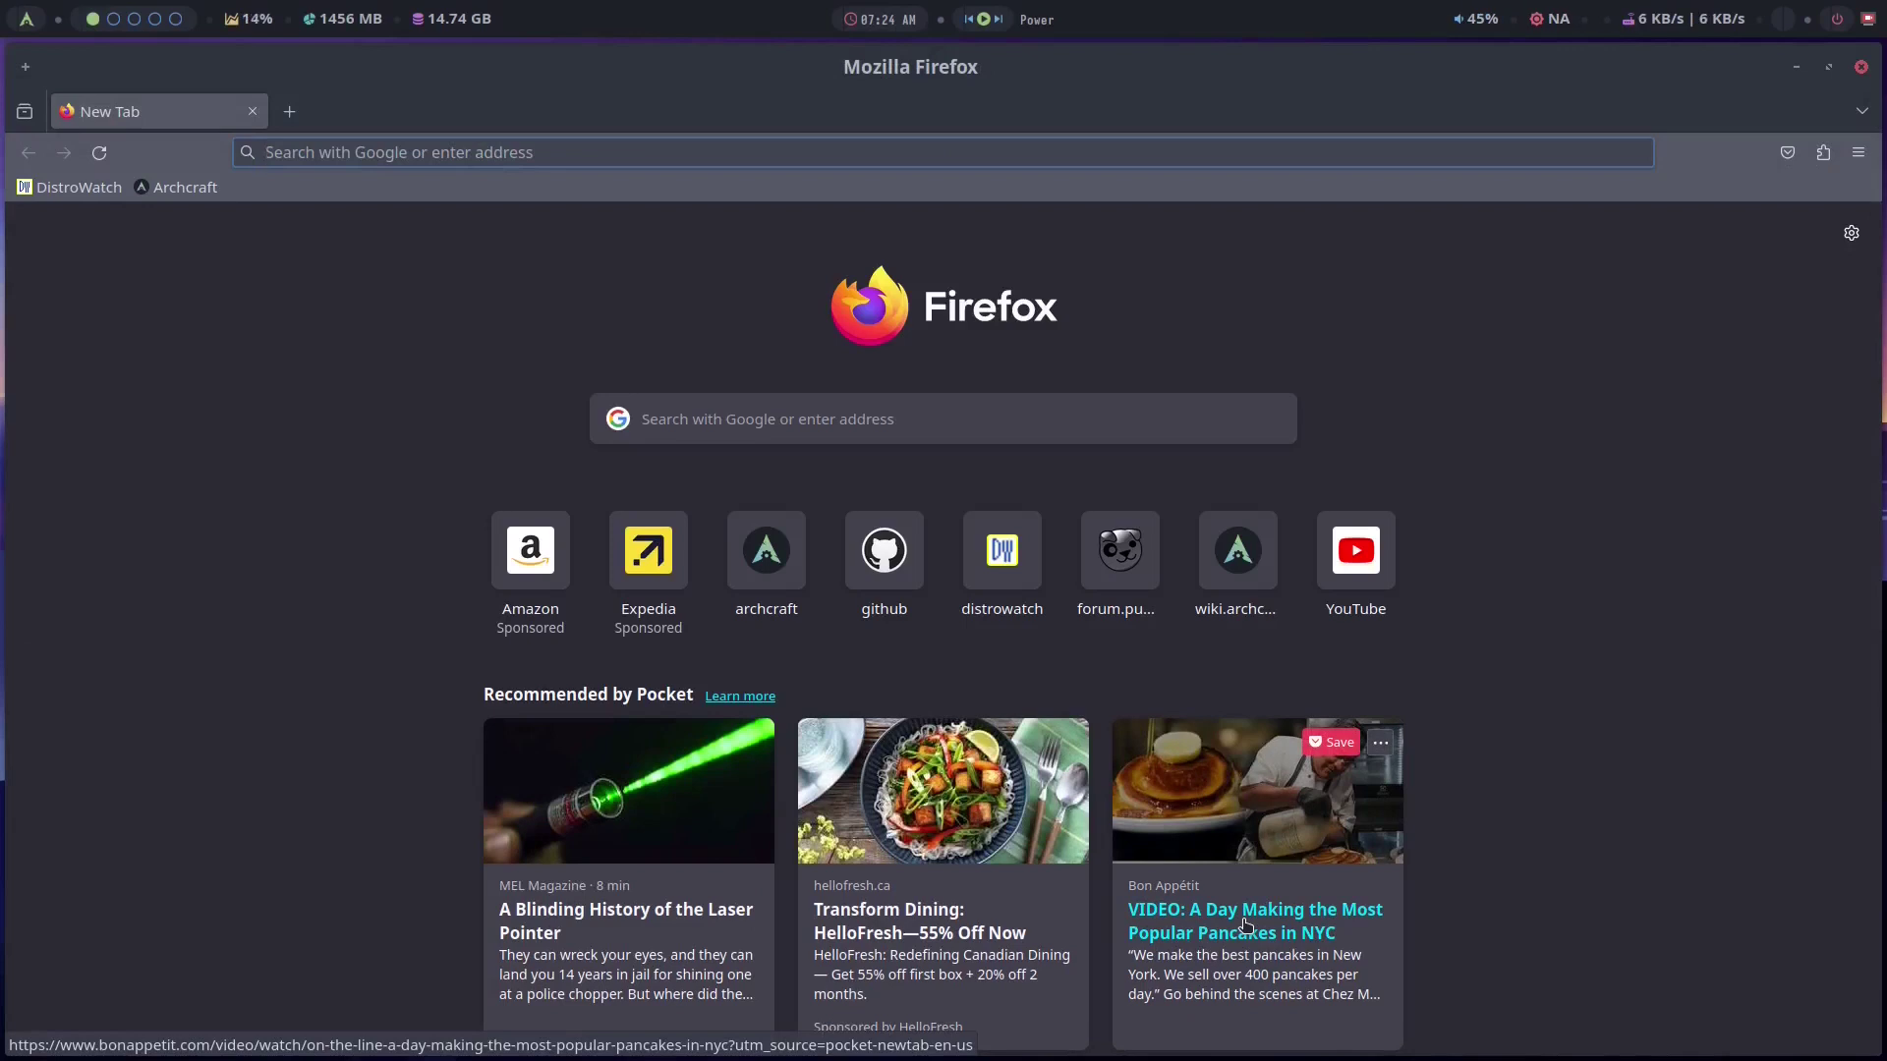
Step: Tile Firefox beside the terminal and Thunar, toggle it full screen and back, then open Documents
key(super+Down)
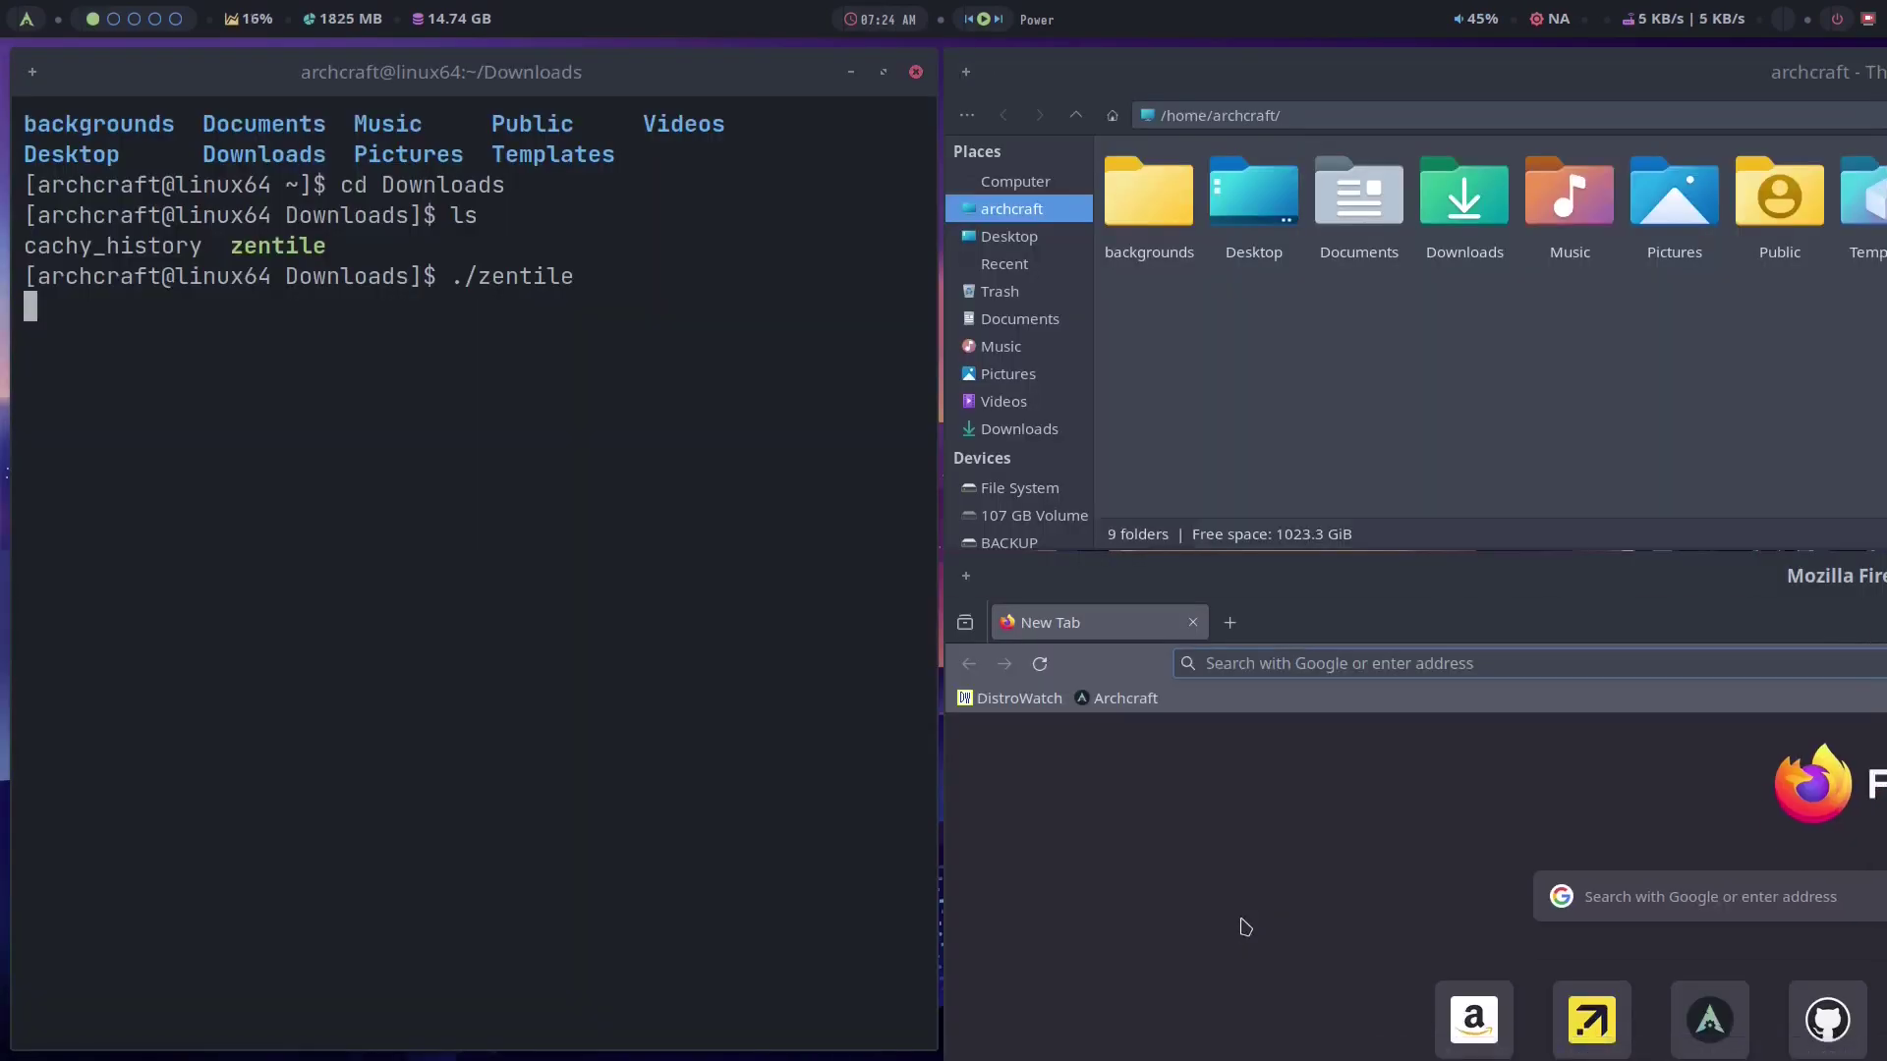
key(super+Up)
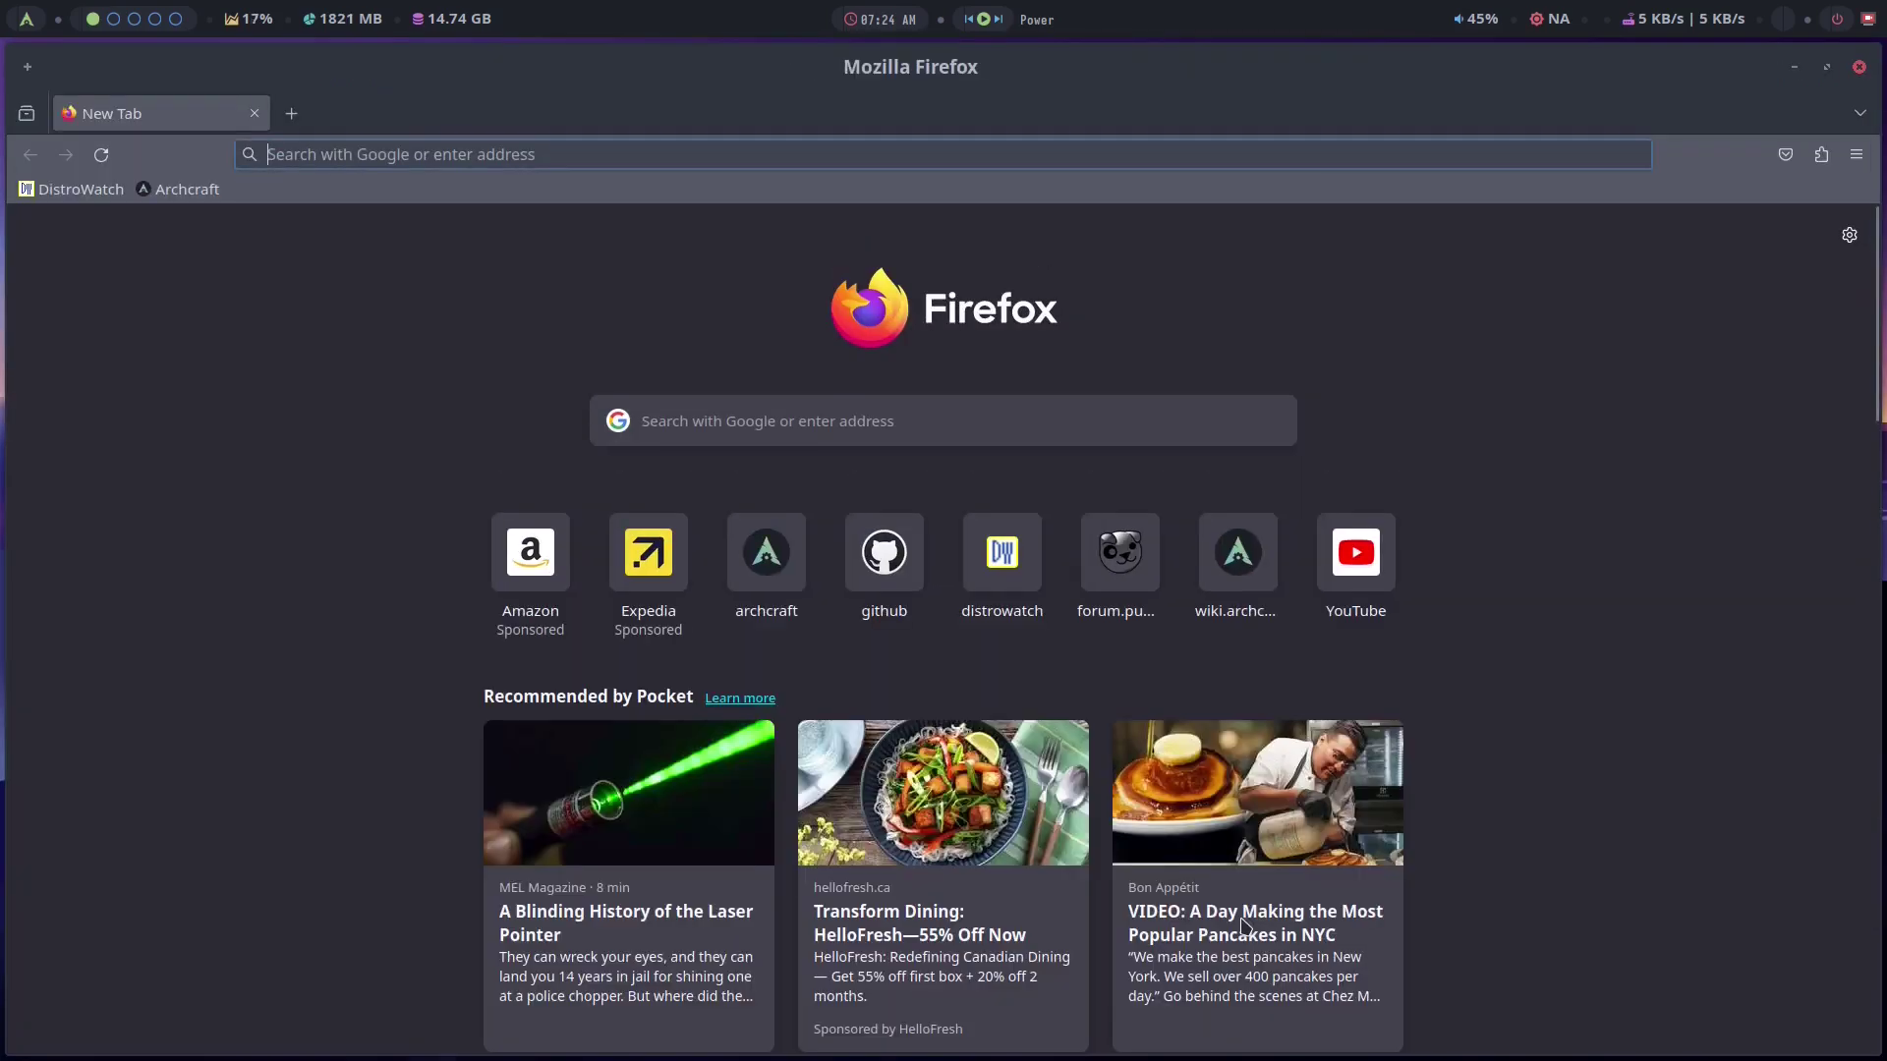
key(super+Down)
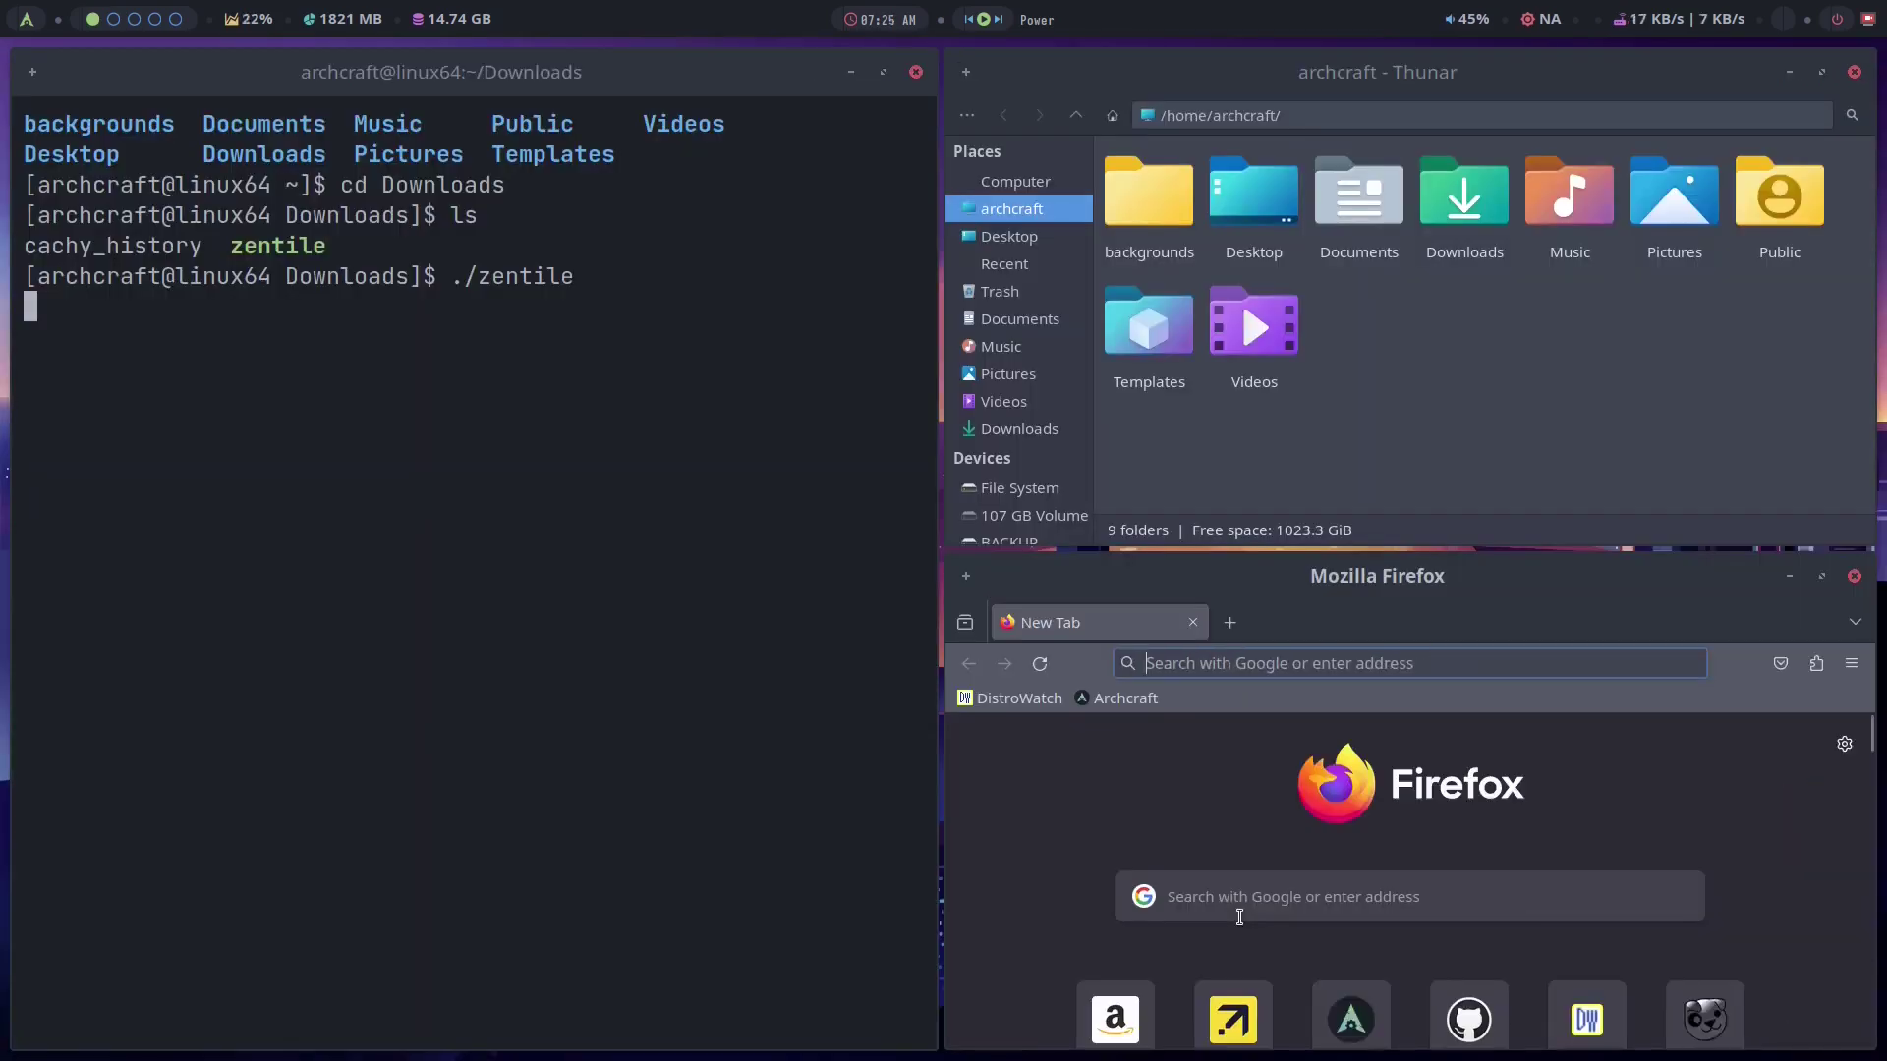
double_click(1359, 202)
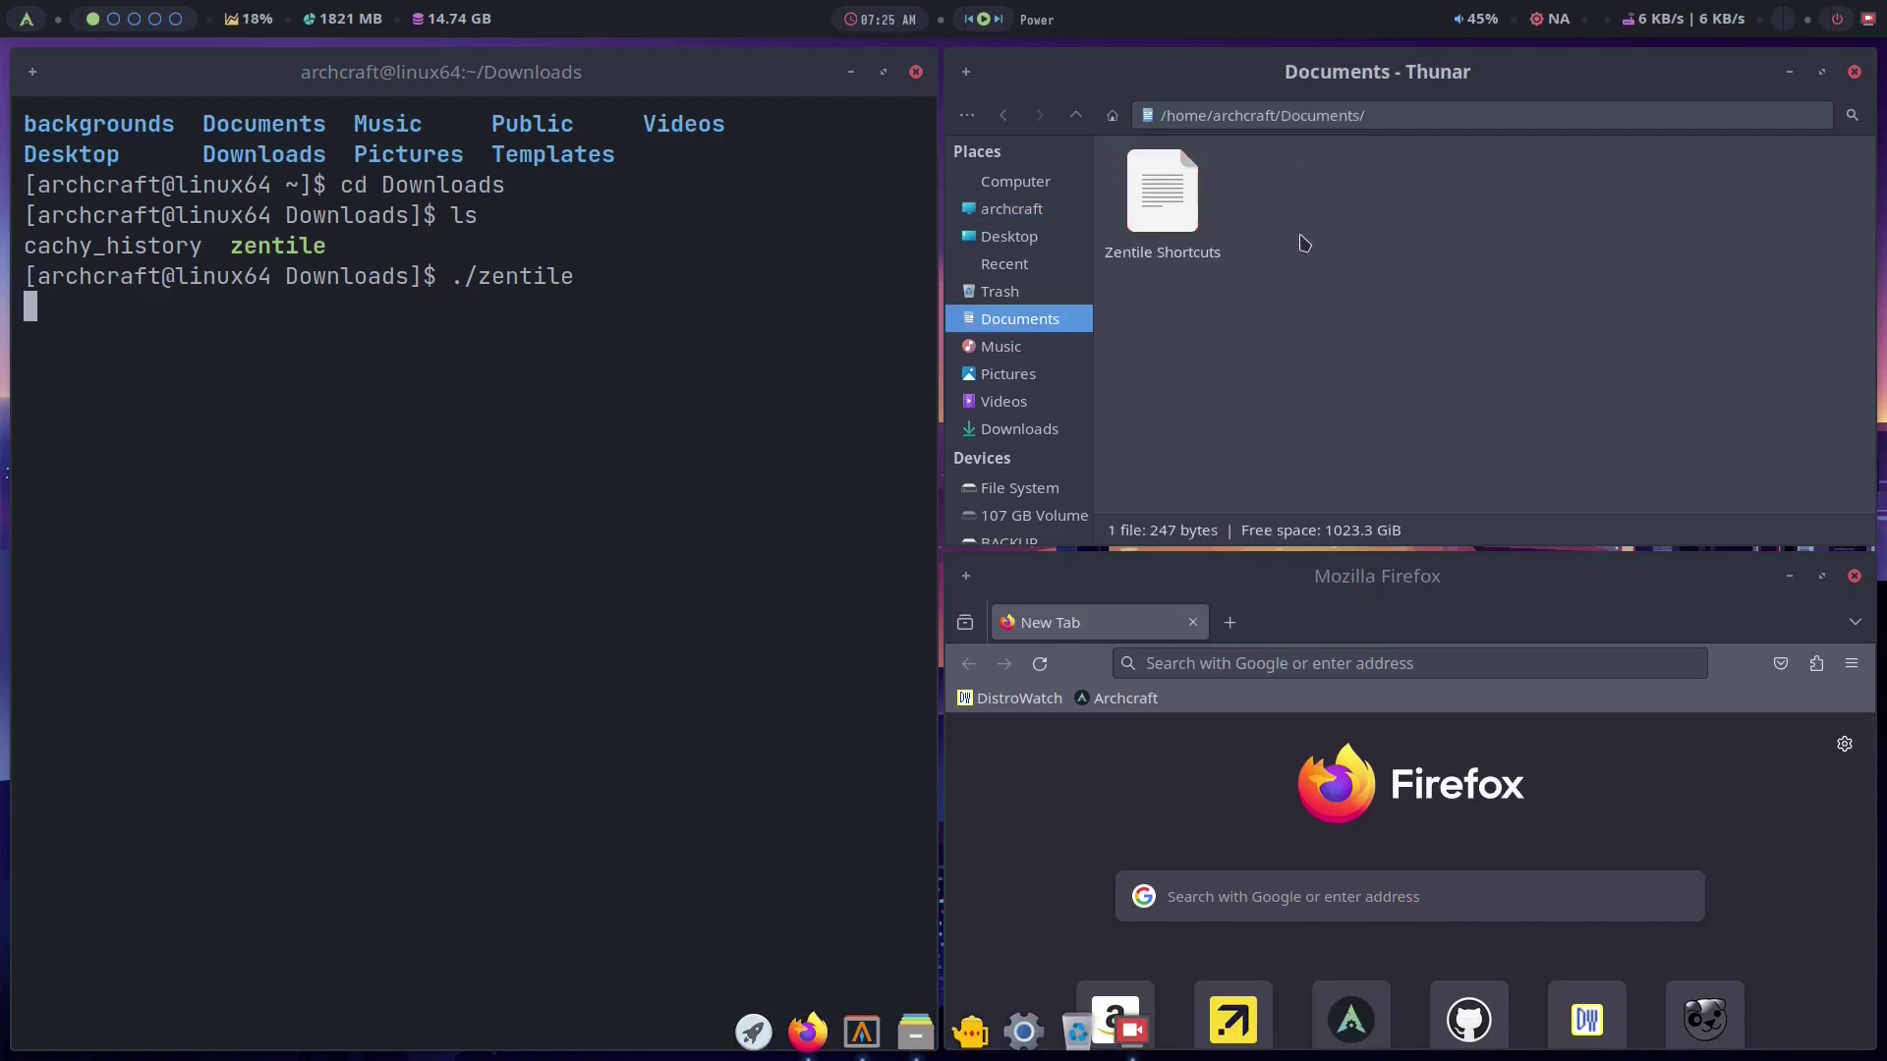
Step: Open the Zentile Shortcuts file in Geany, close Thunar, and scroll to its top
right_click(1181, 202)
click(1503, 275)
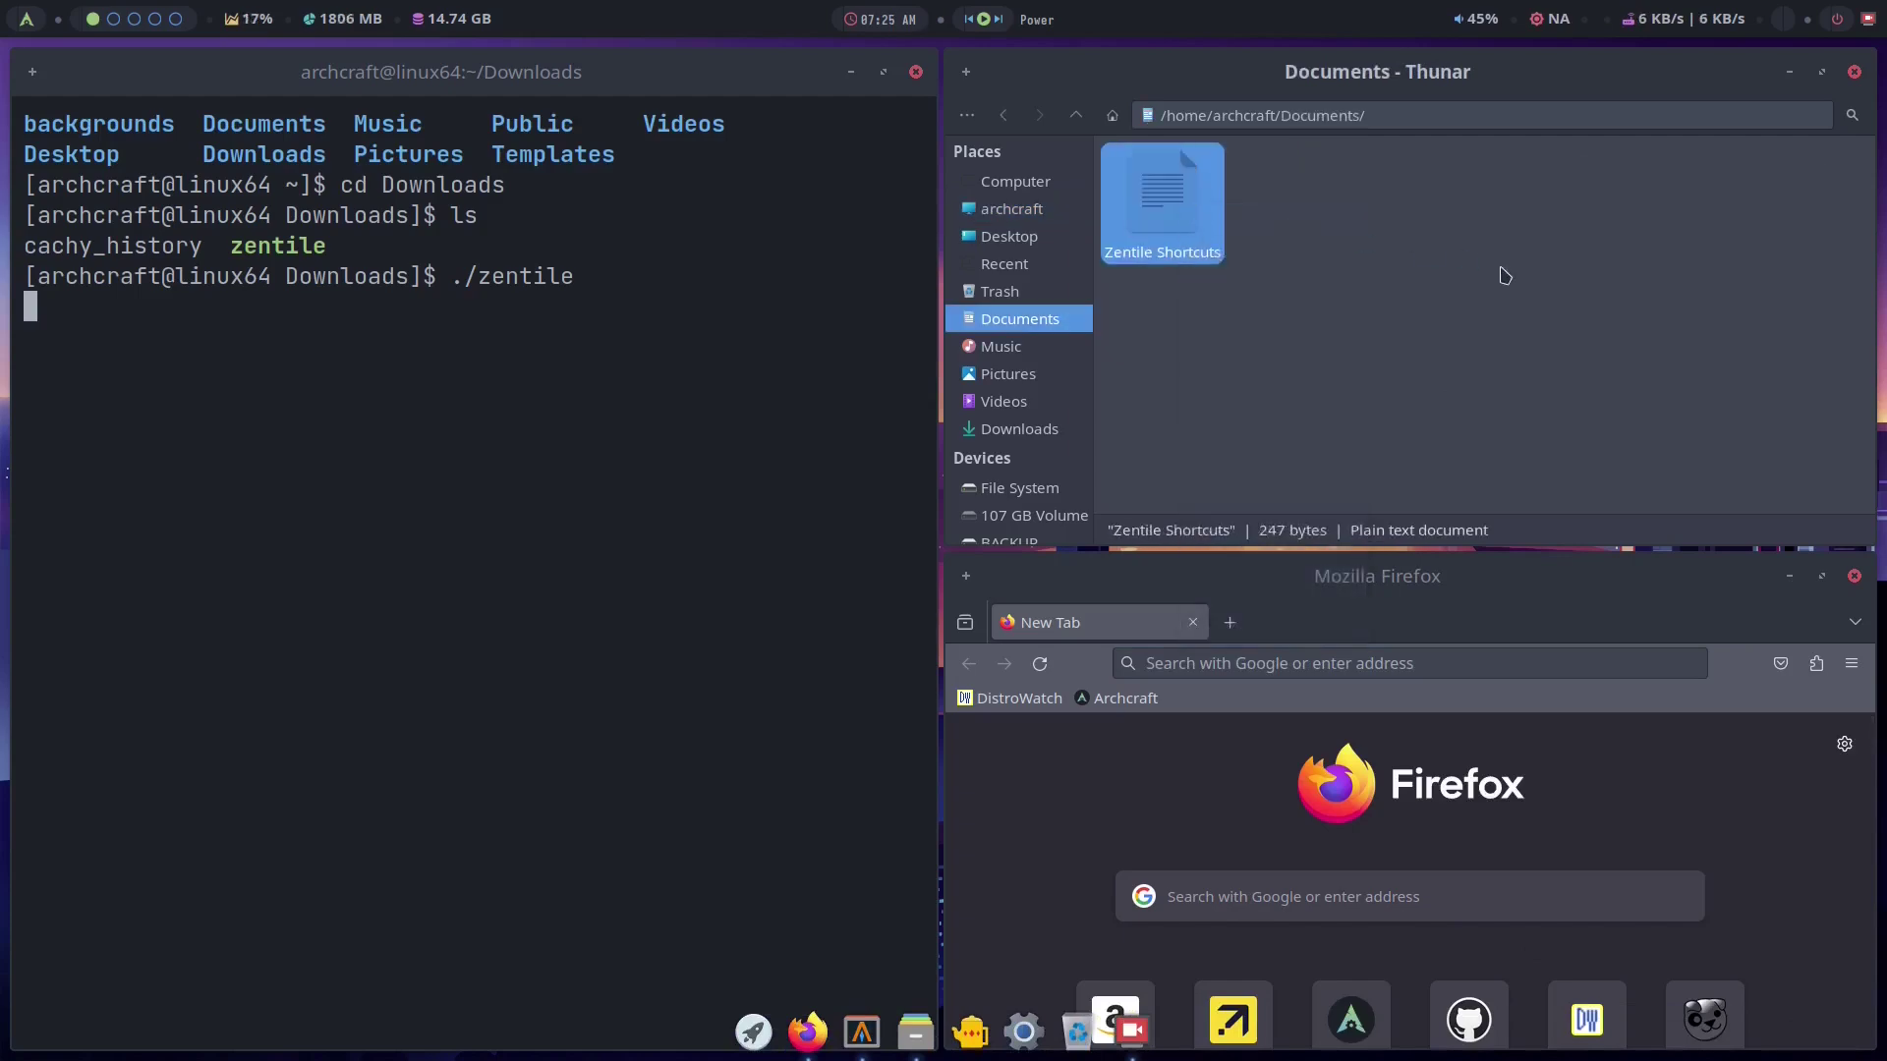
click(1853, 73)
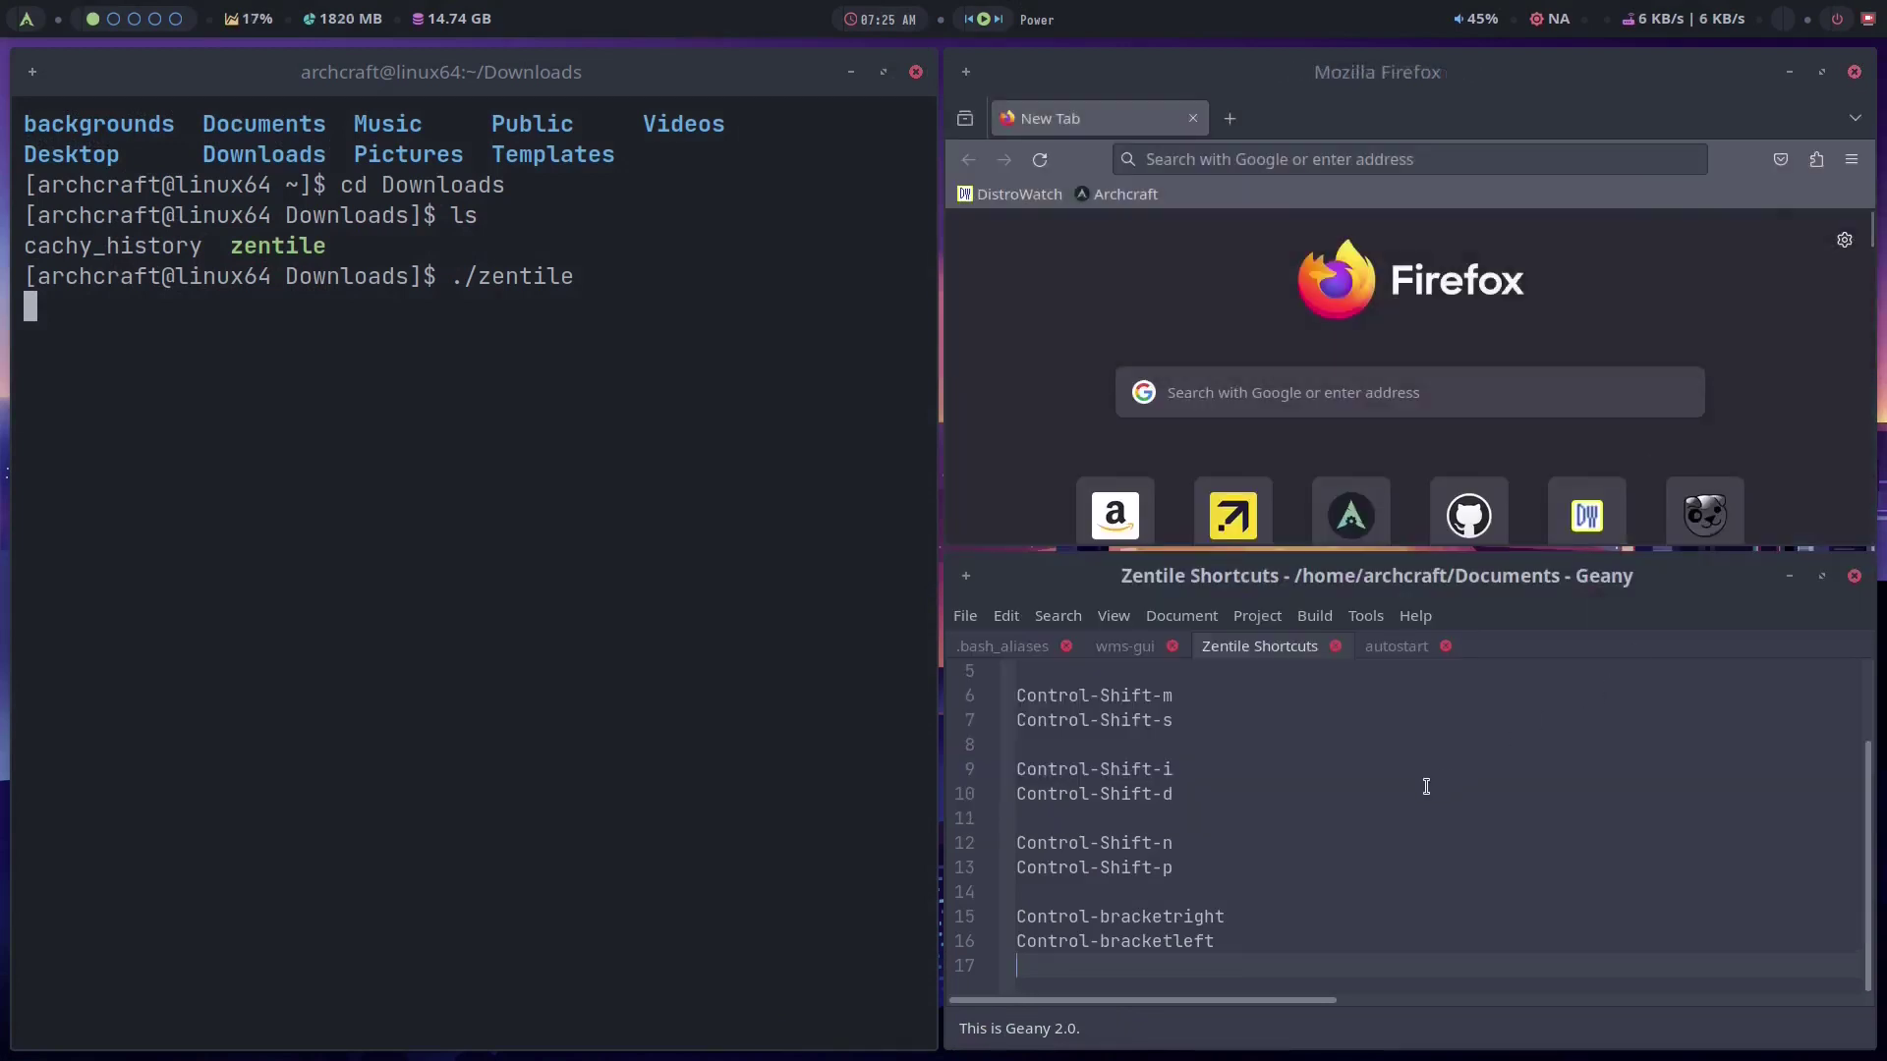
scroll(1425, 786, up, 2)
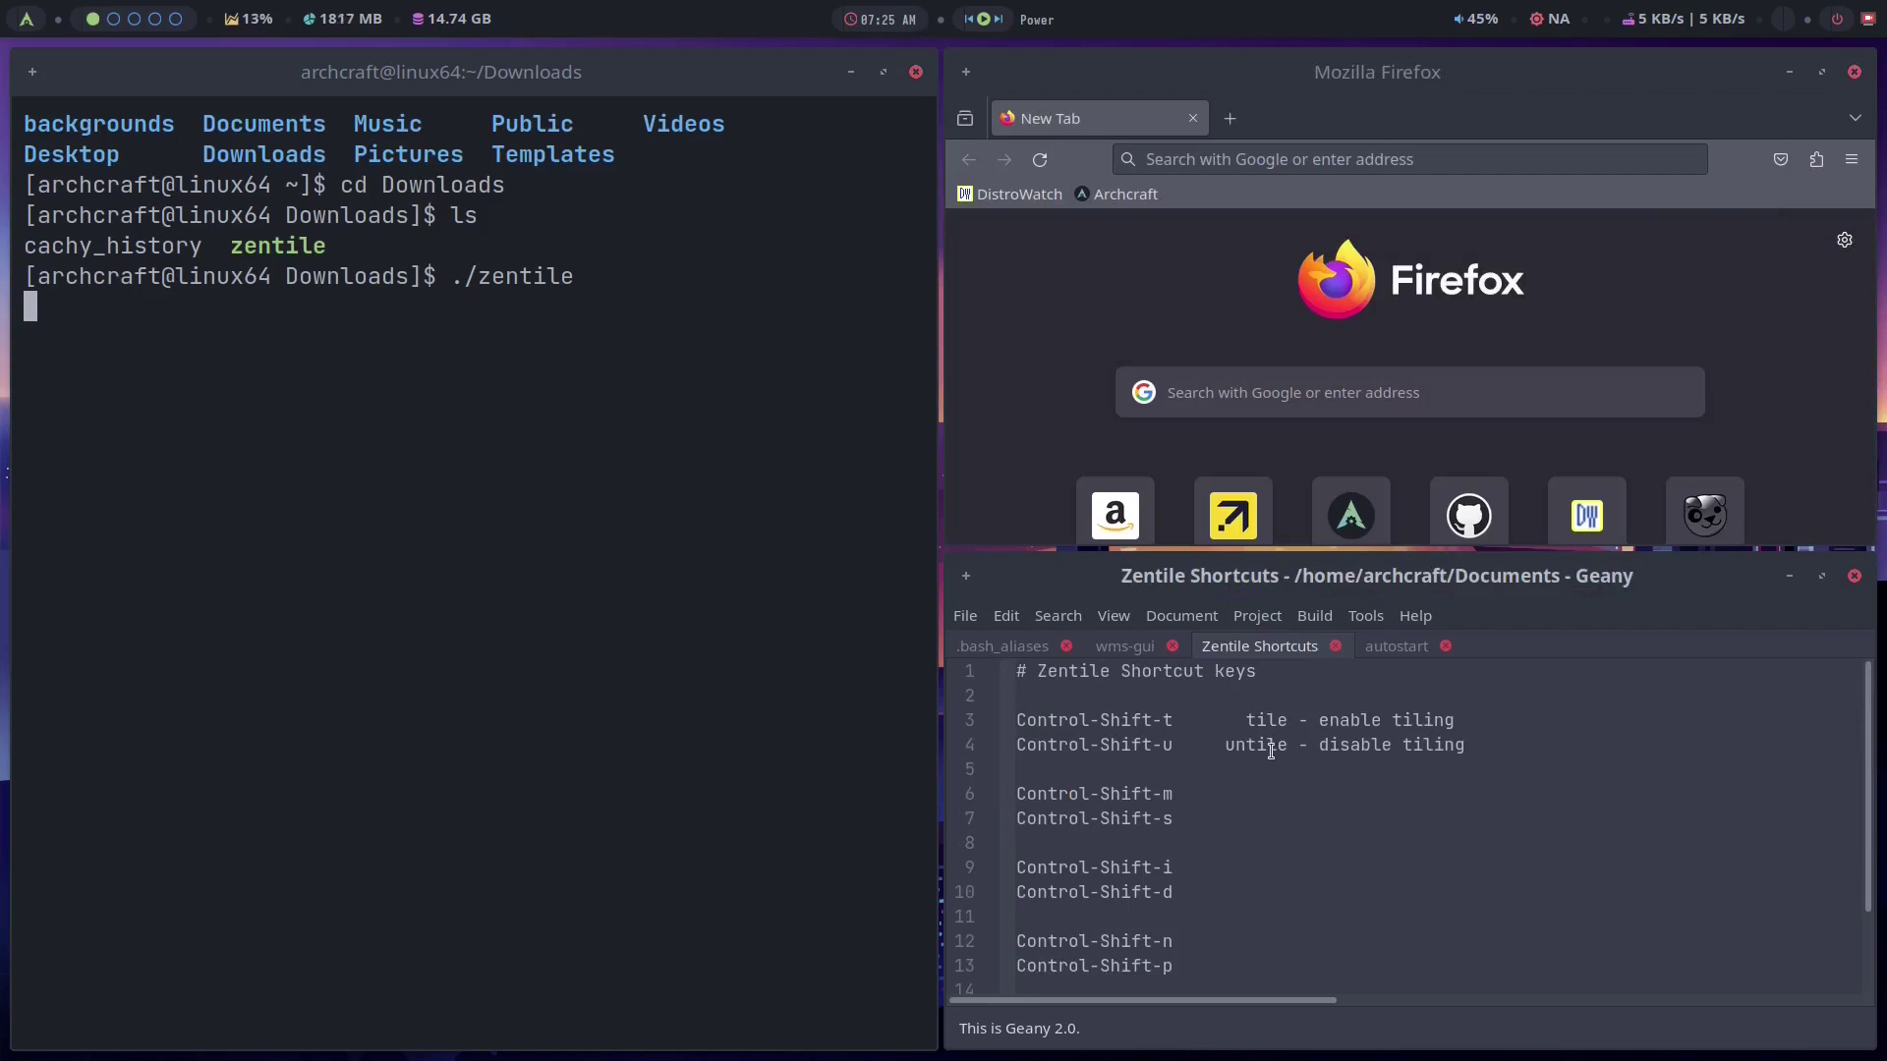
scroll(1479, 761, down, 2)
scroll(1345, 781, up, 2)
click(1031, 353)
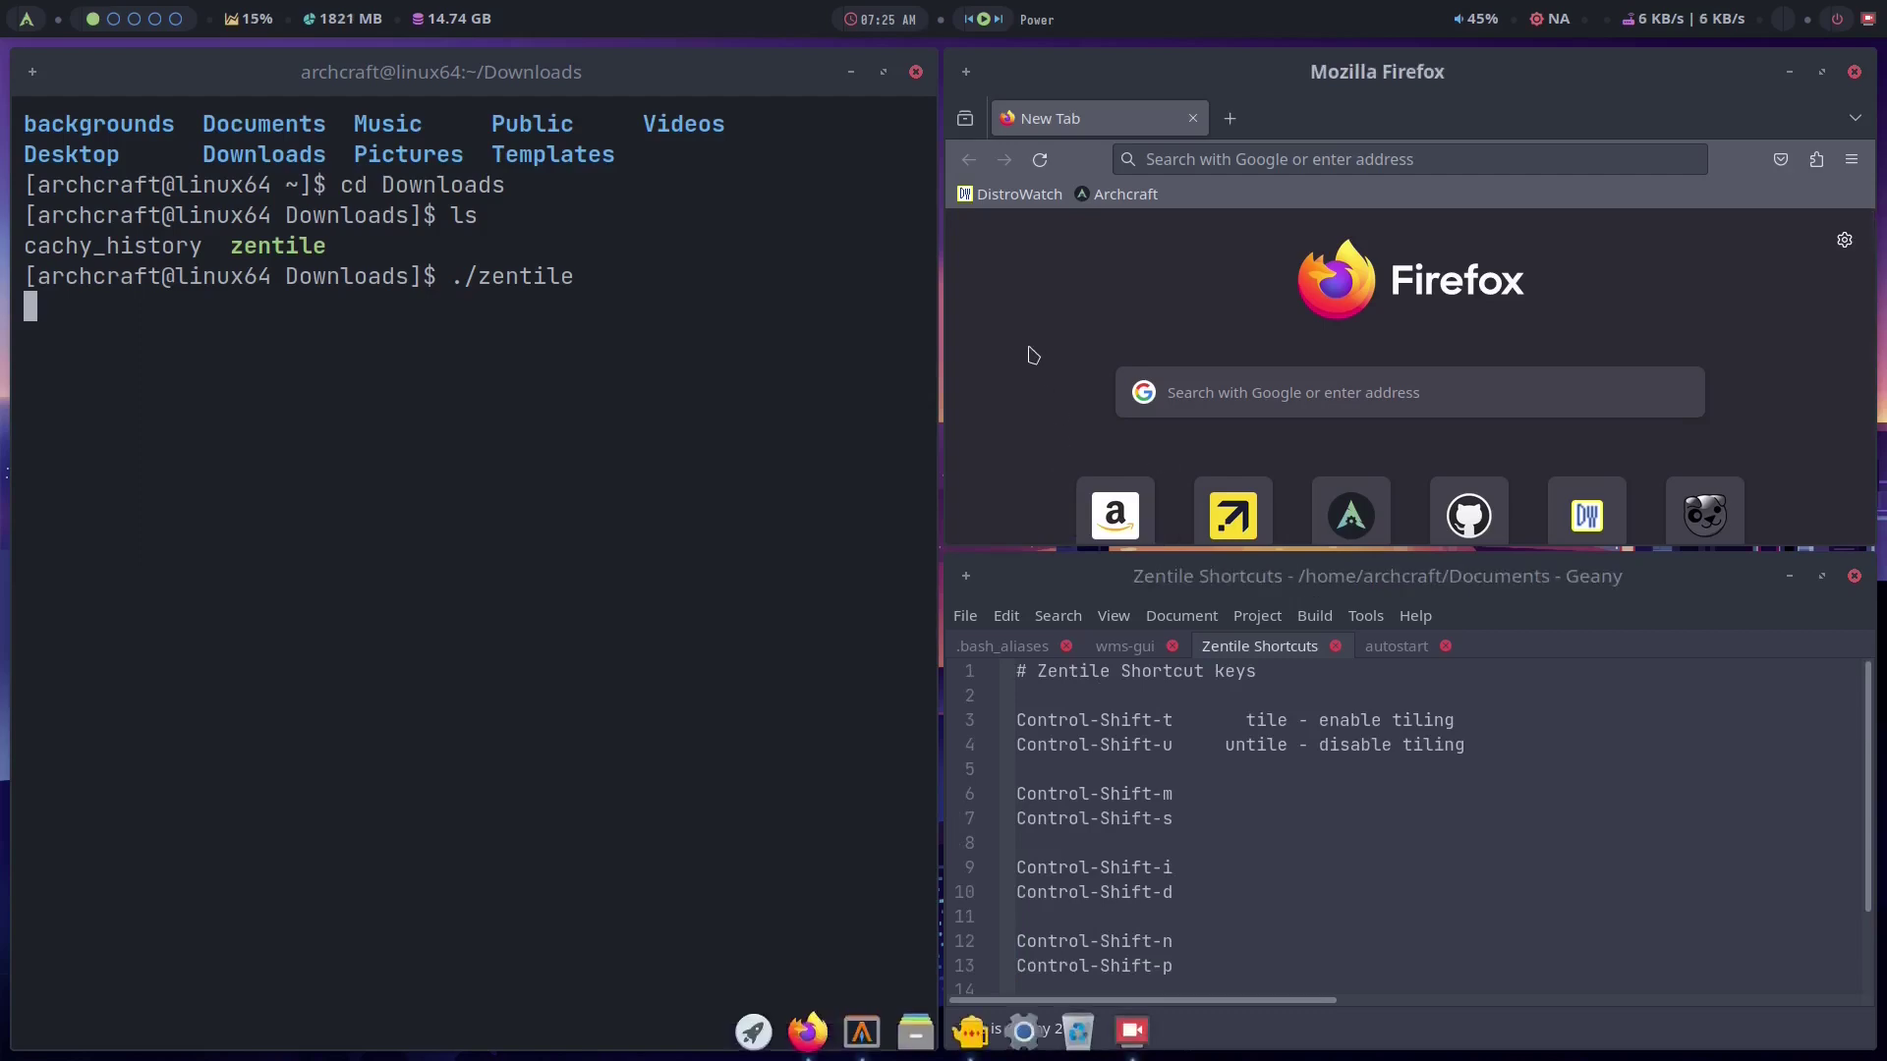
Step: Swap Firefox into the master tile and cycle layouts with Ctrl+Shift+S back to the original
key(ctrl+shift+m)
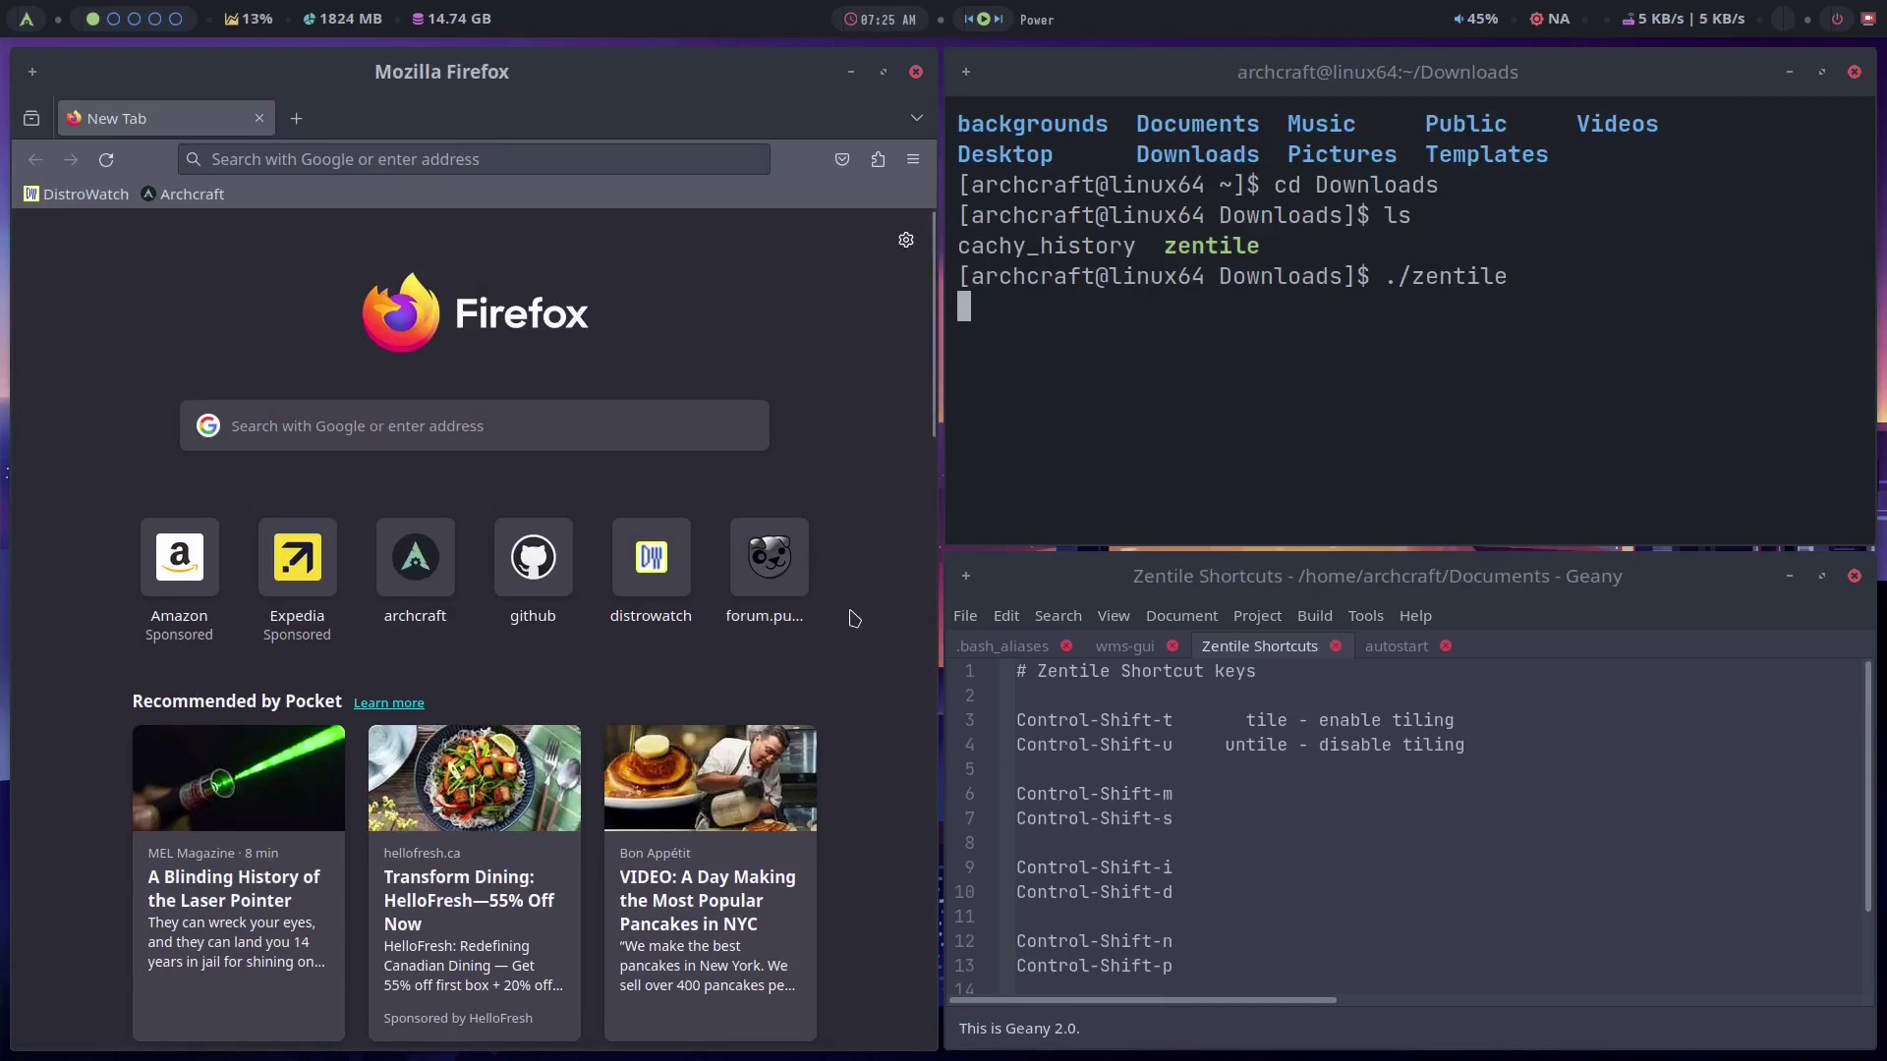
key(ctrl+shift+s)
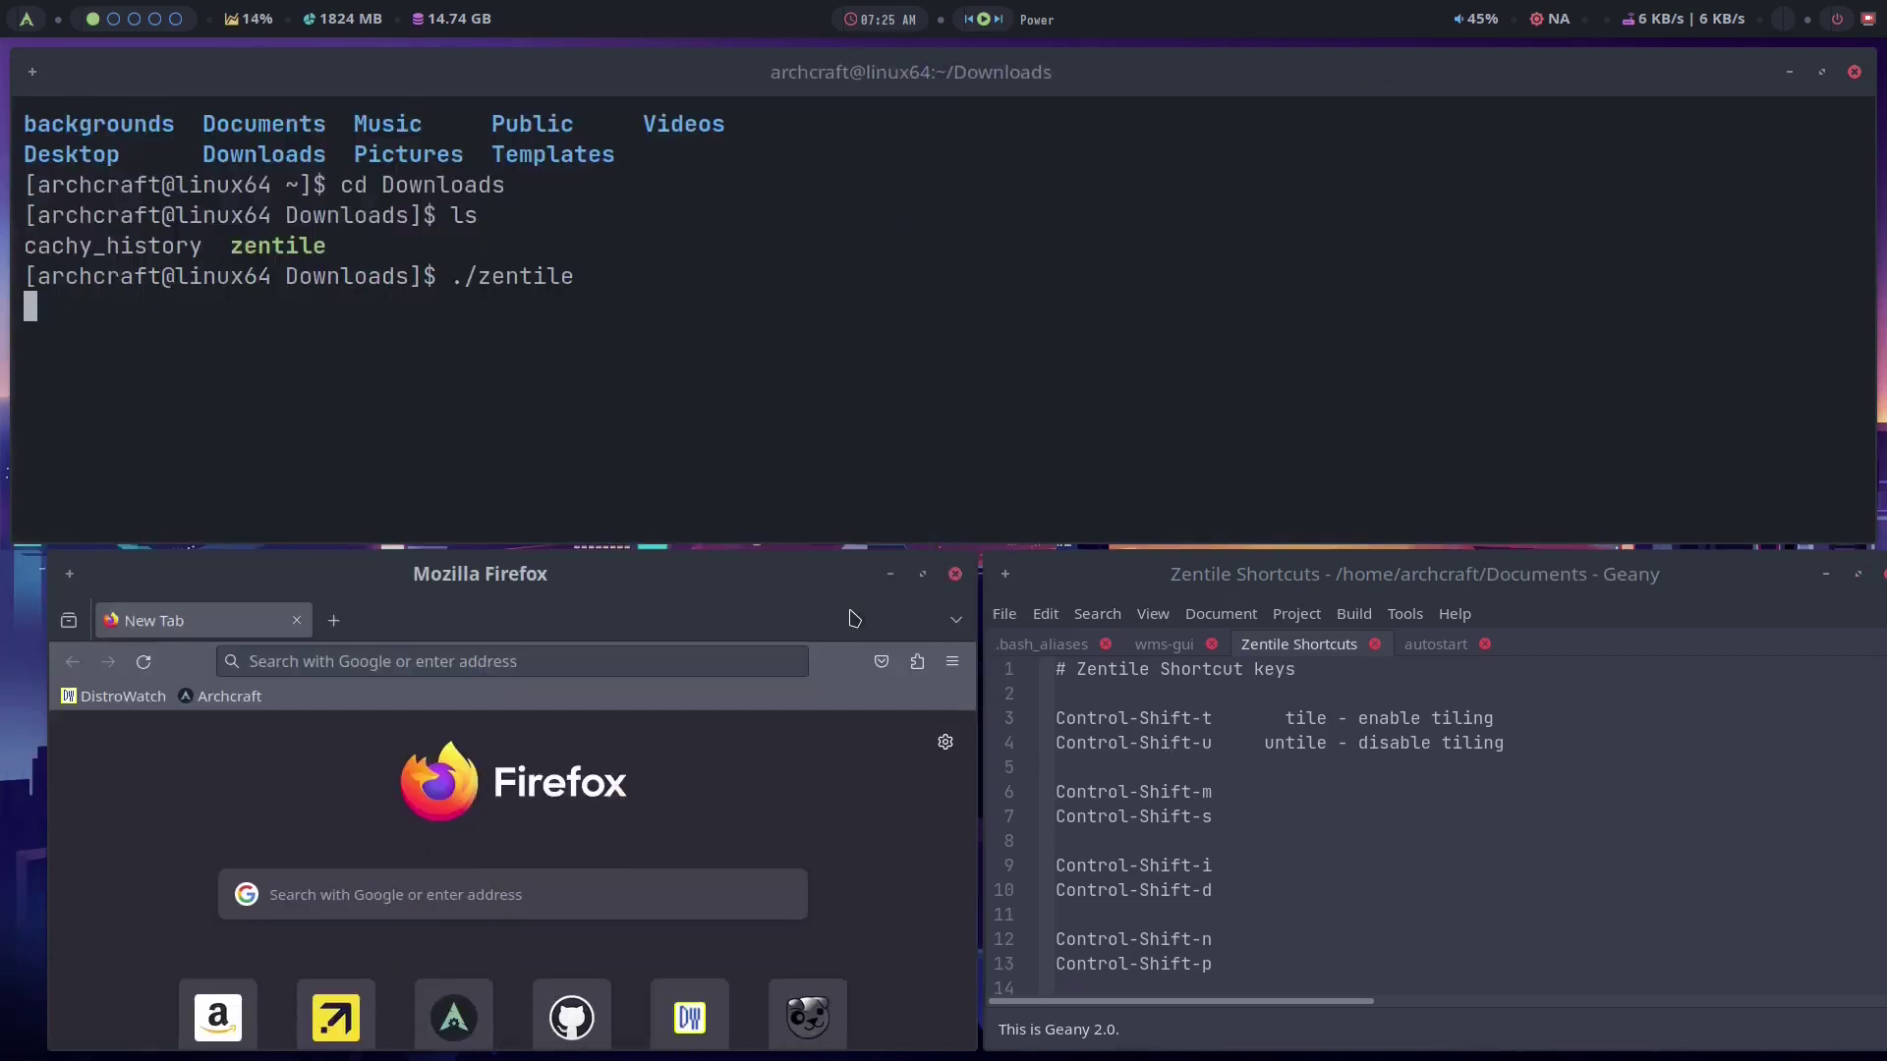
key(ctrl+shift+s)
key(ctrl+shift+s)
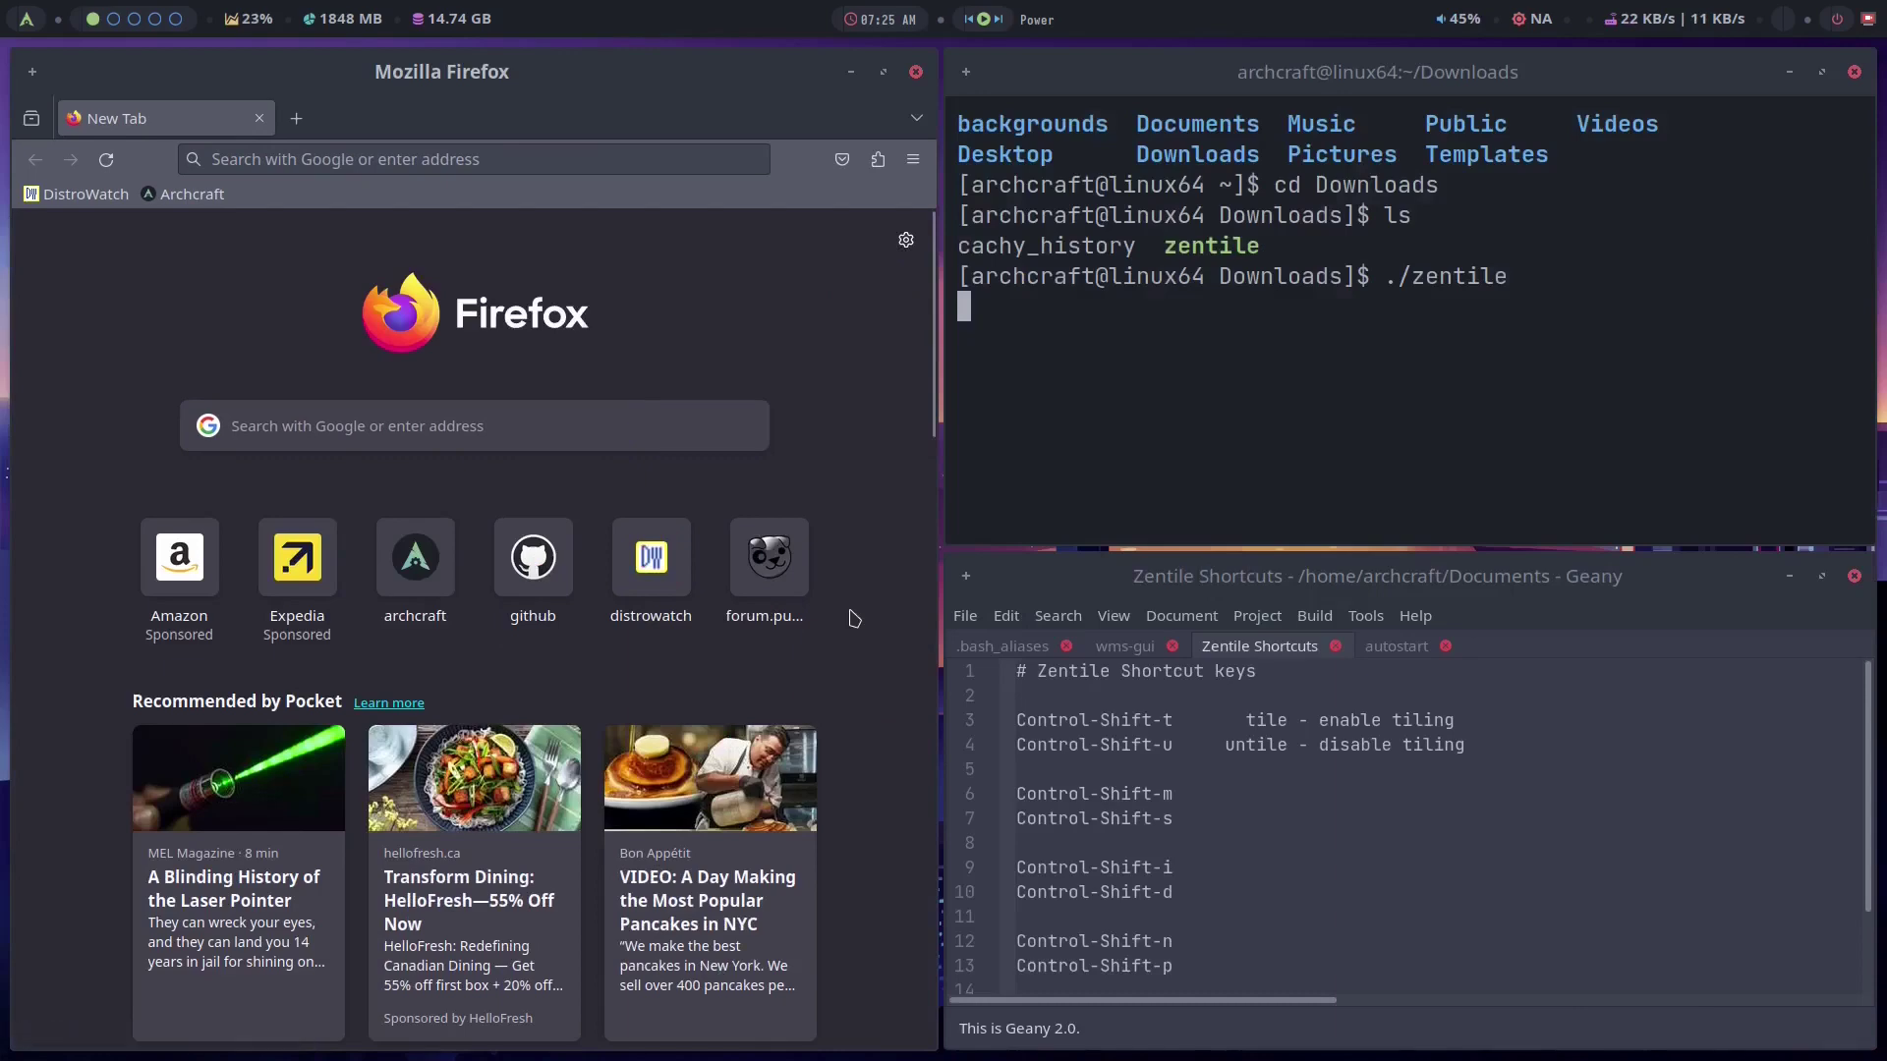
key(ctrl+shift+s)
key(ctrl+shift+s)
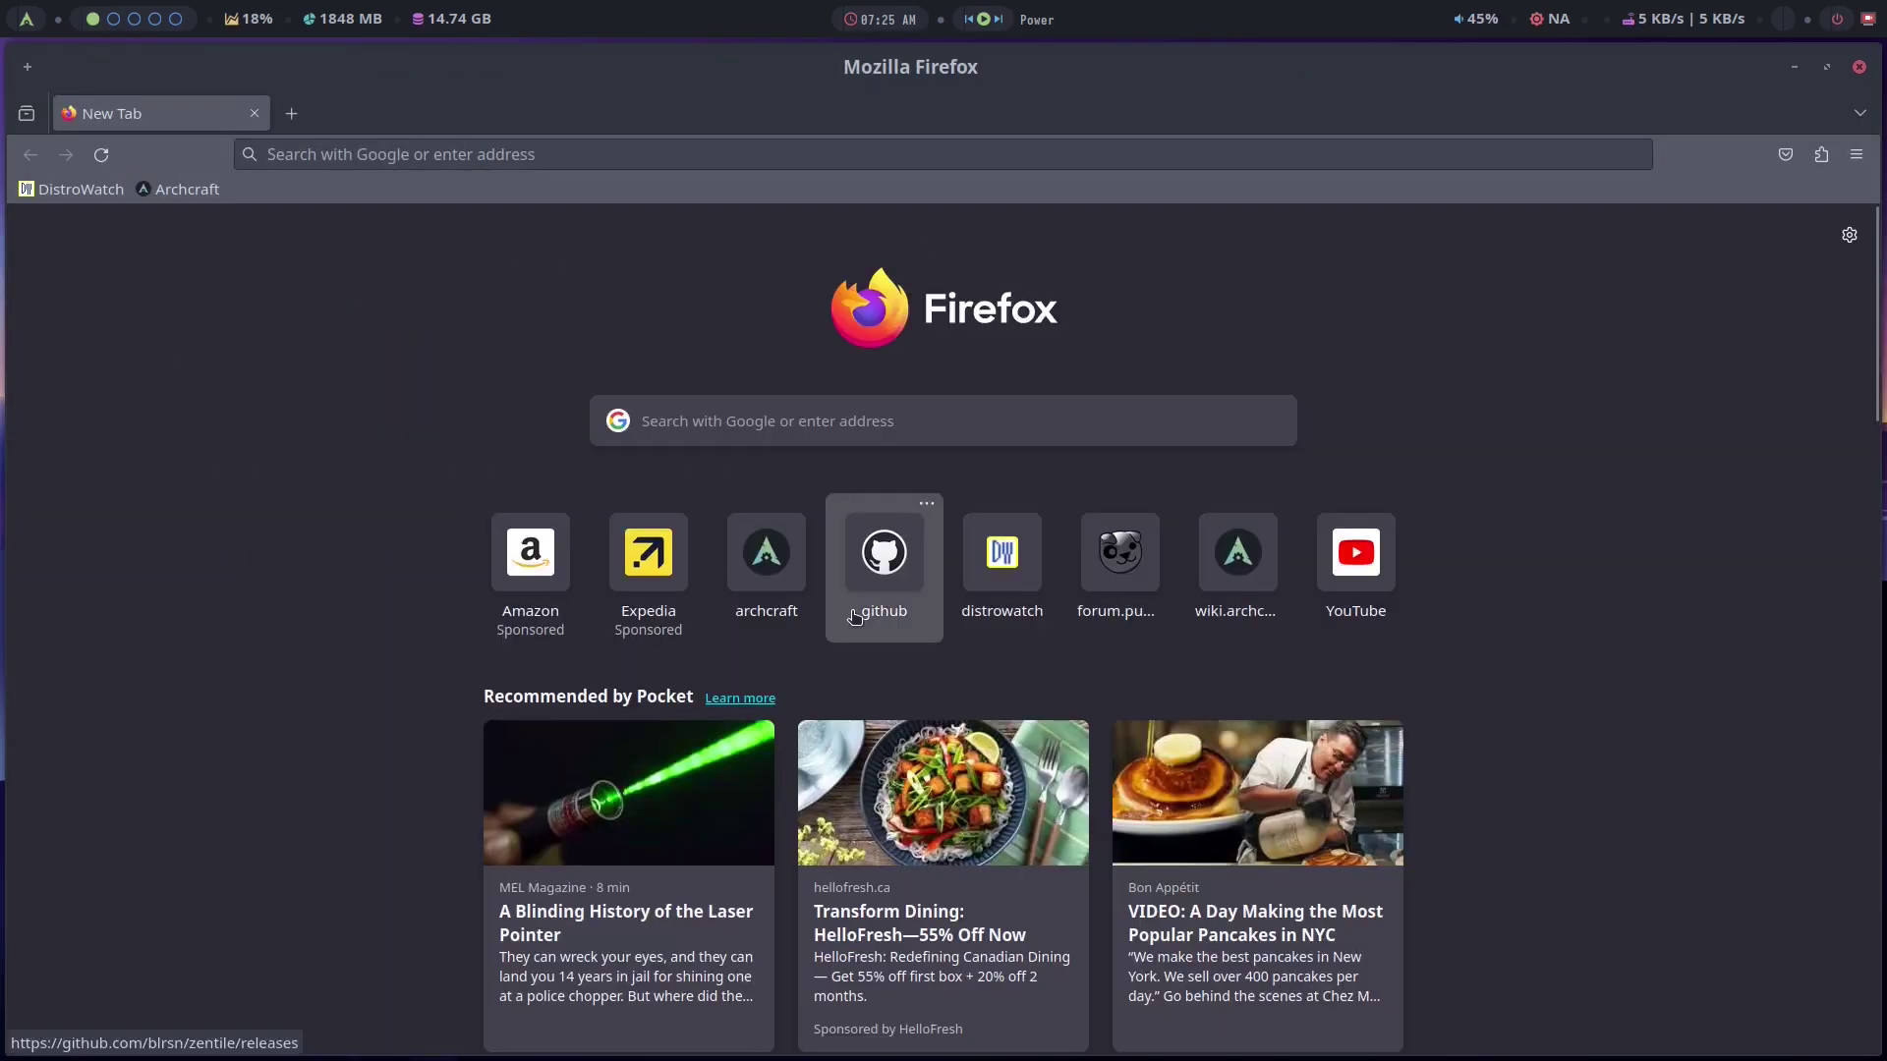
key(ctrl+shift+s)
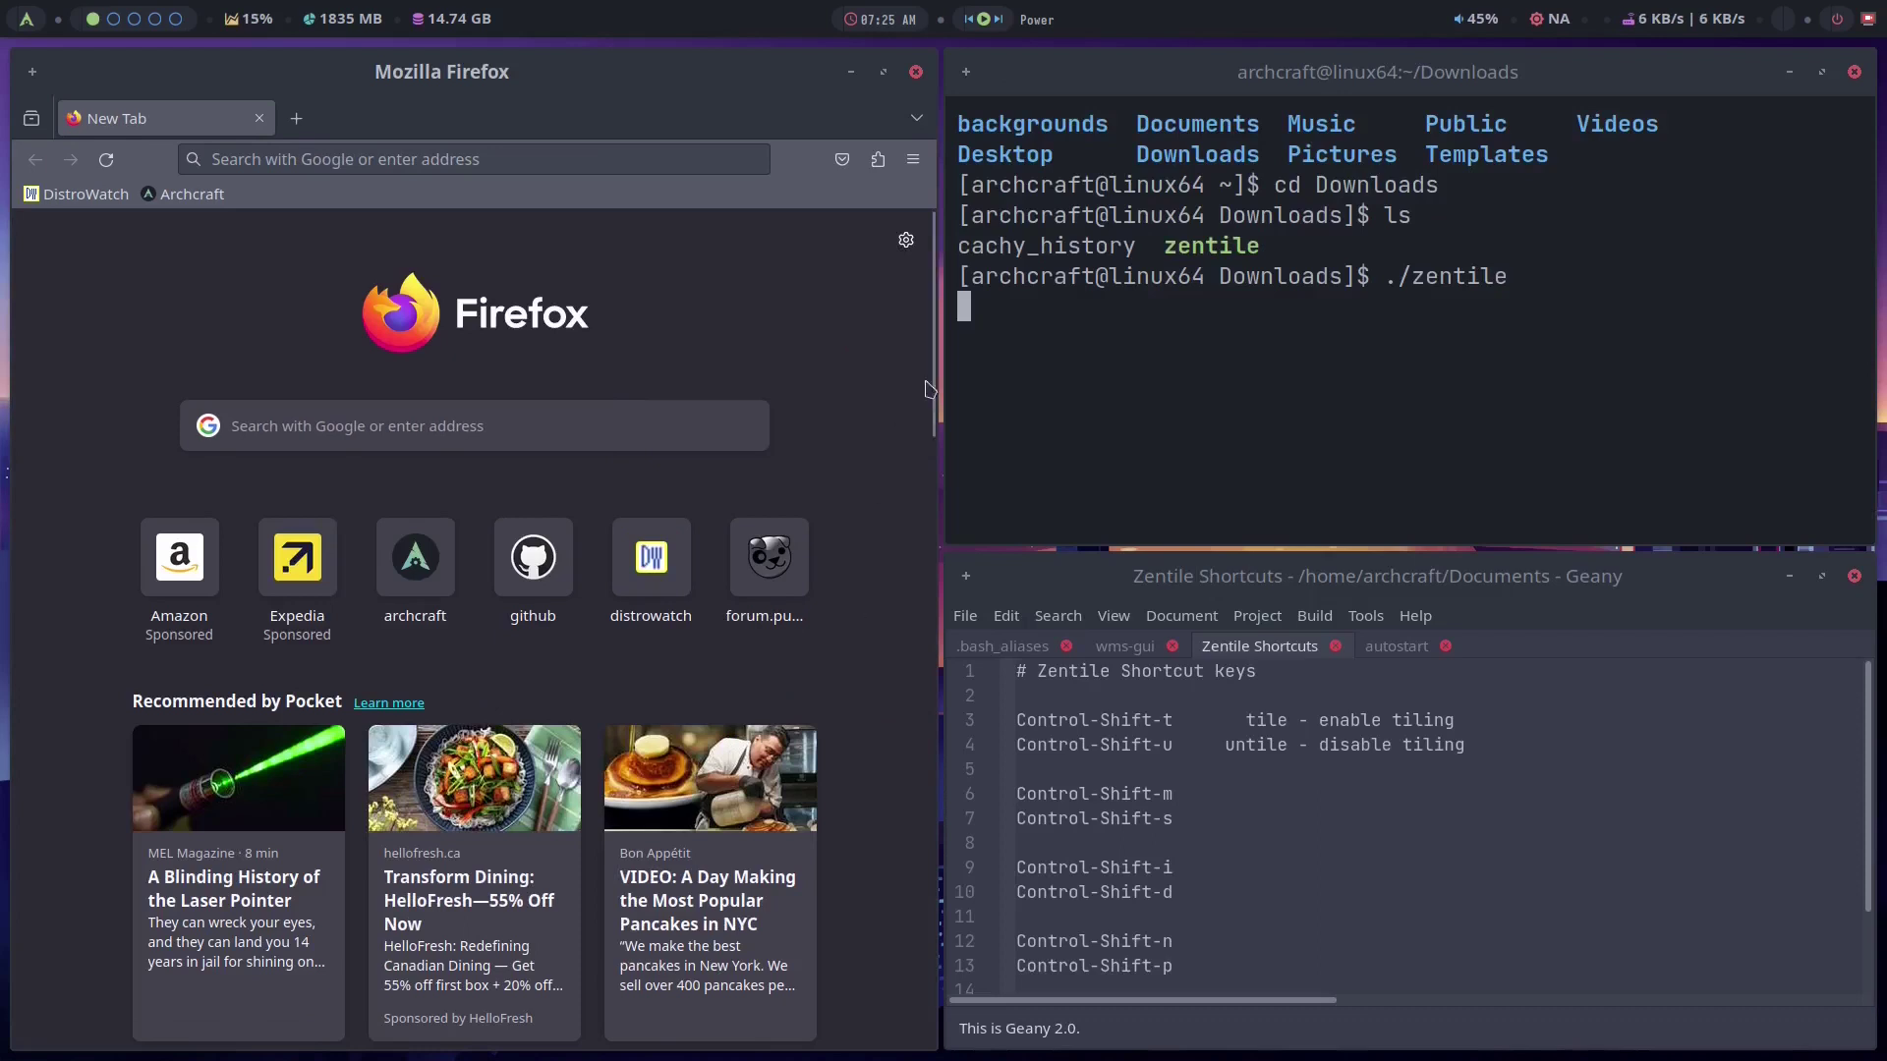
Step: Swap the terminal into the large left tile with Ctrl+Shift+M
click(1122, 385)
key(ctrl+shift+m)
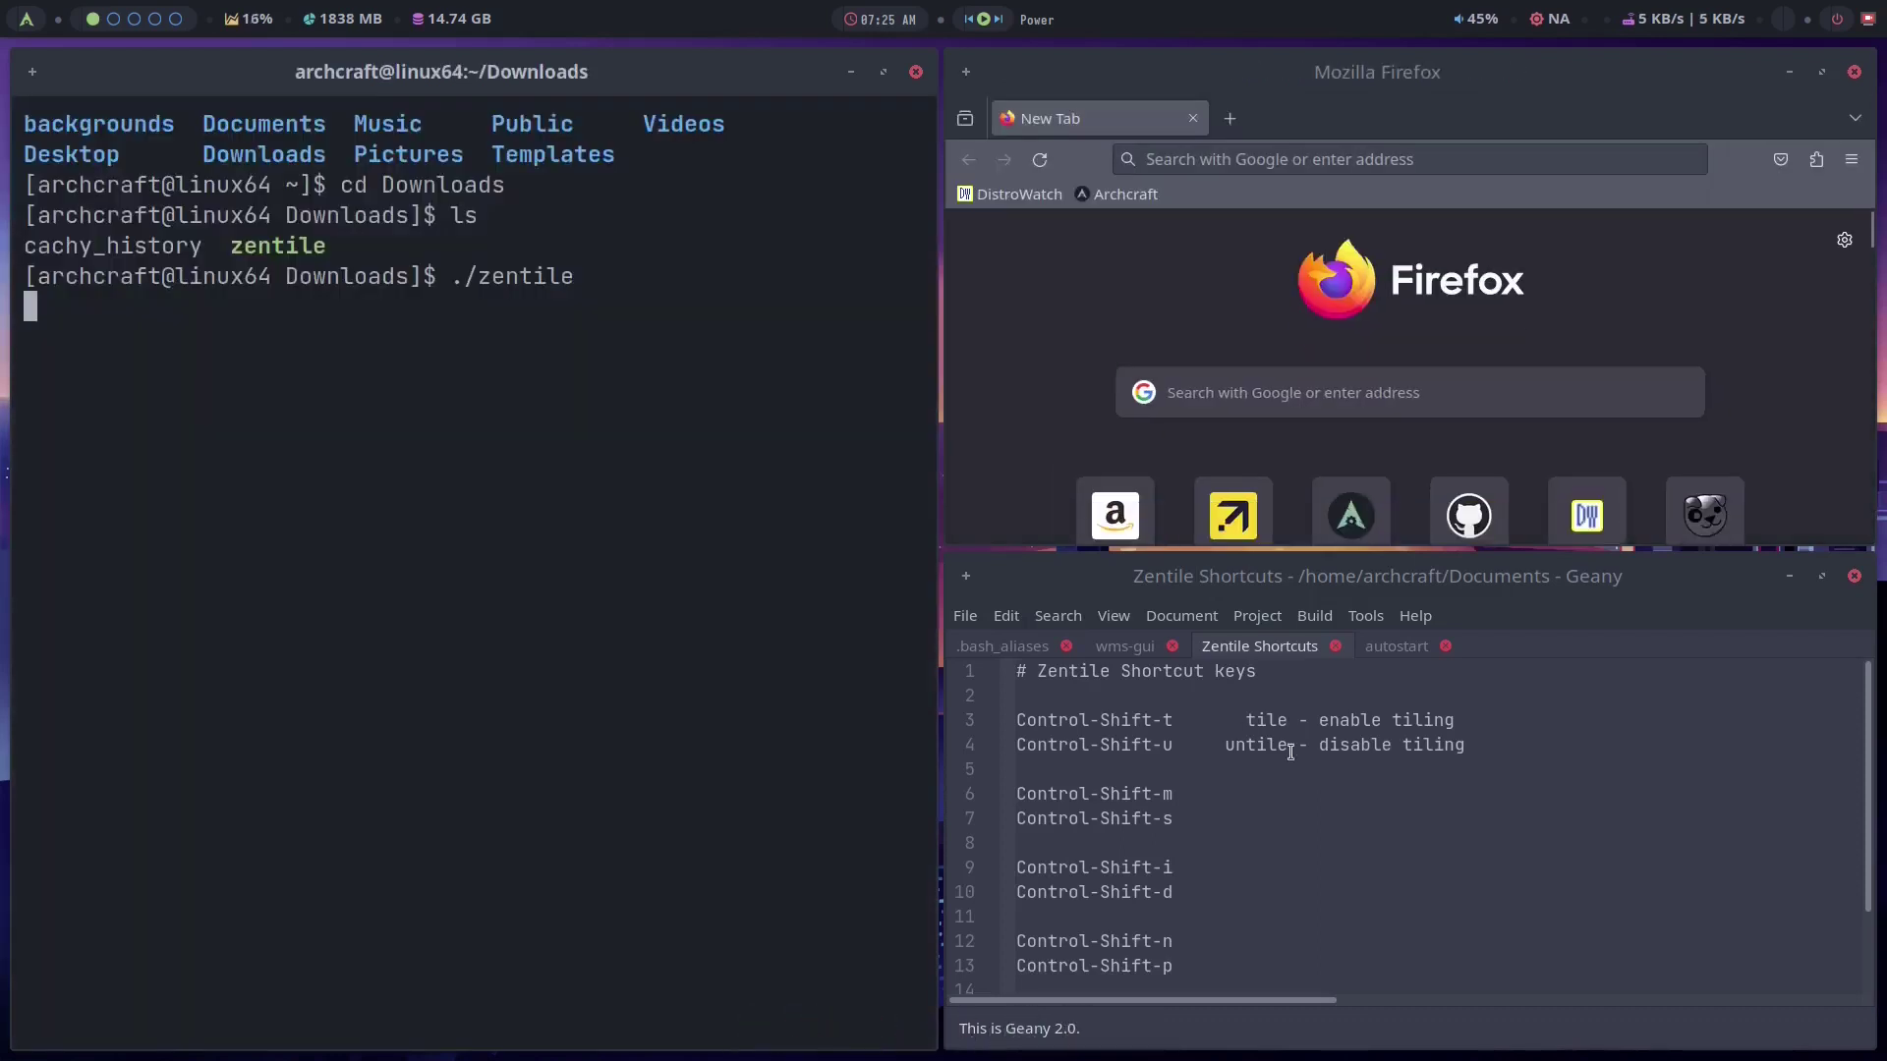
scroll(1331, 809, down, 2)
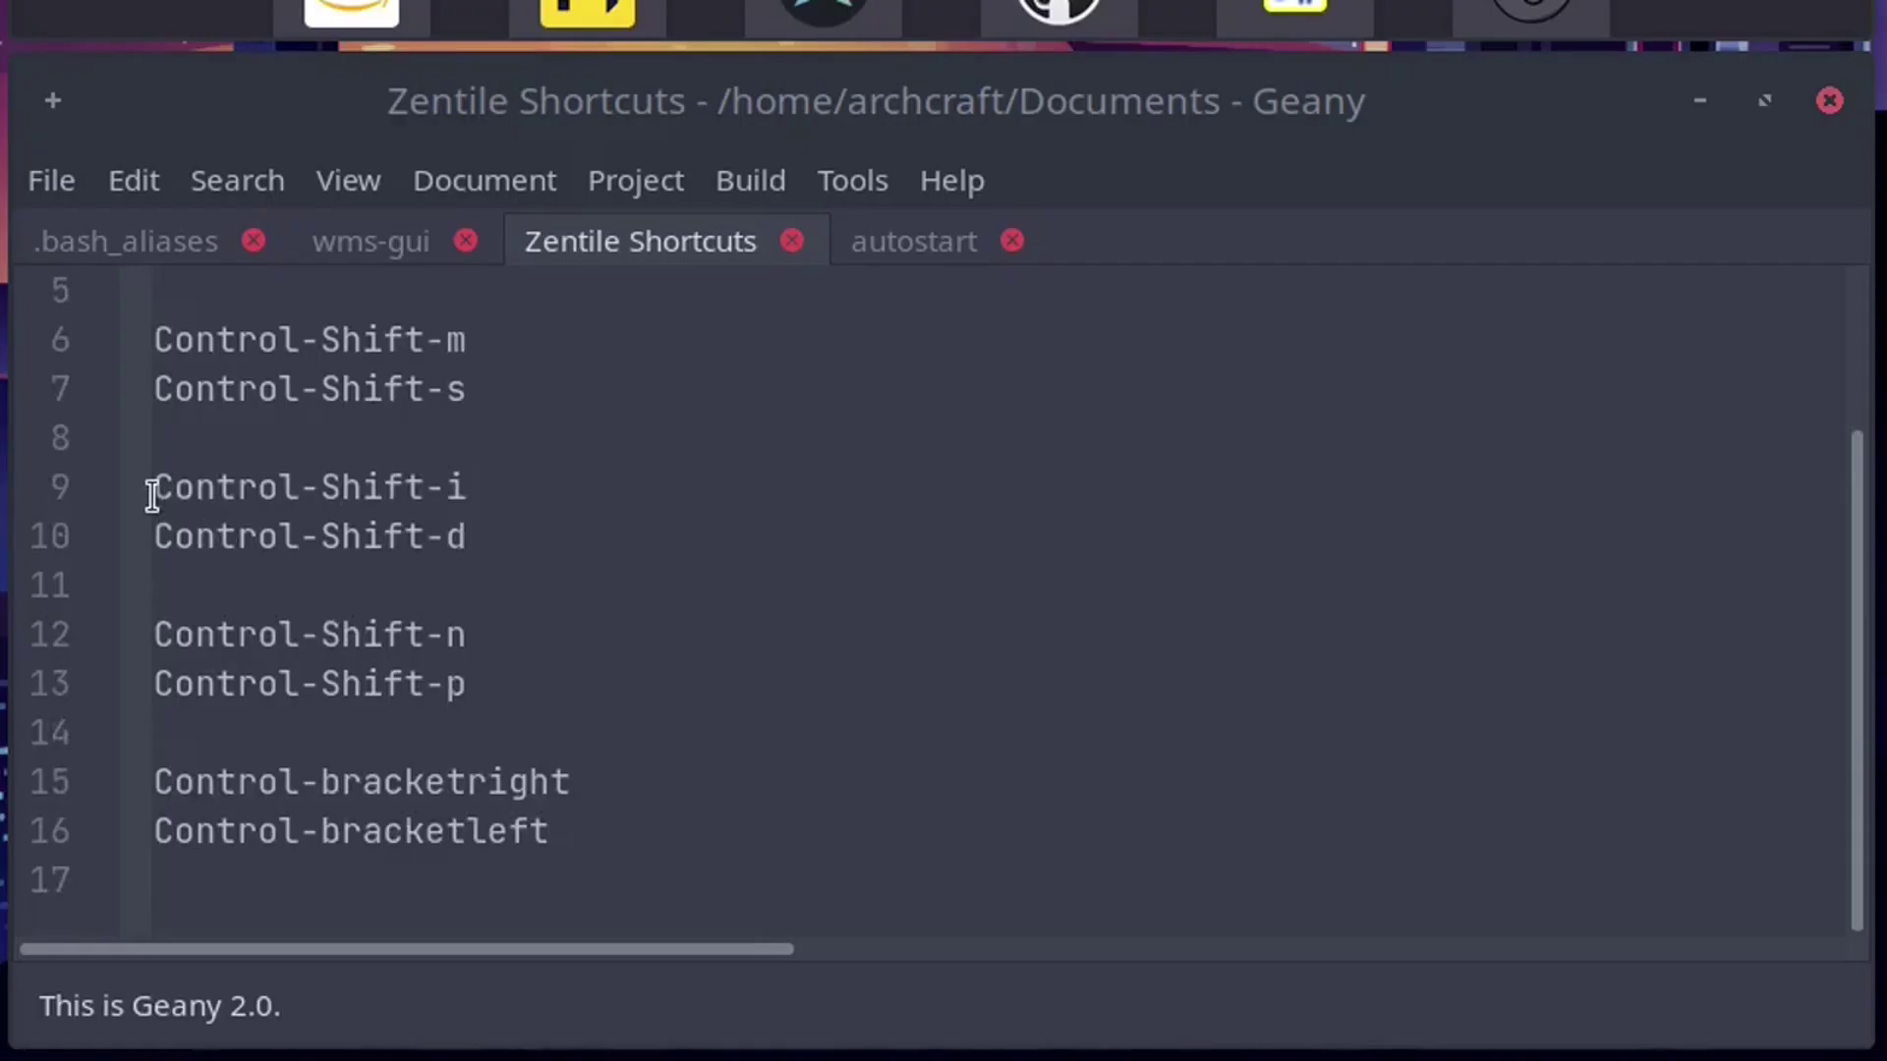
drag(153, 492, 497, 669)
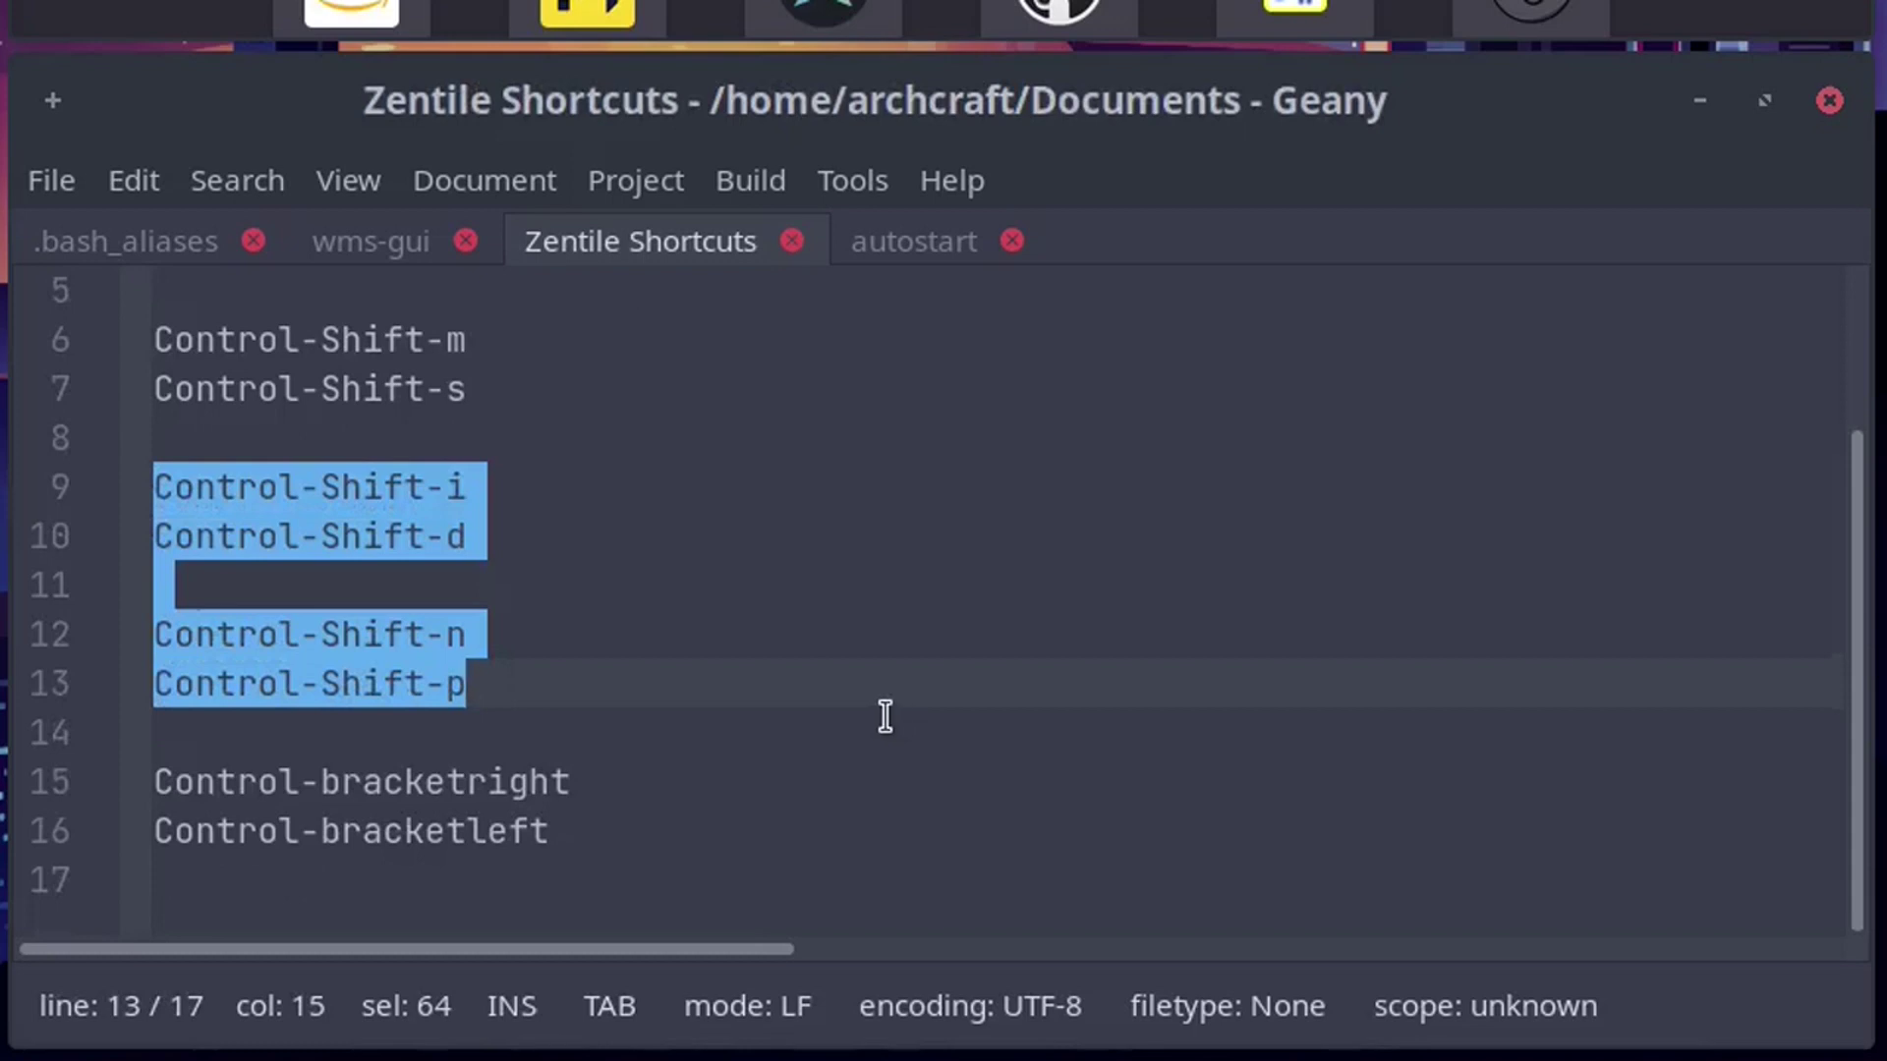
scroll(884, 717, up, 2)
scroll(875, 711, down, 2)
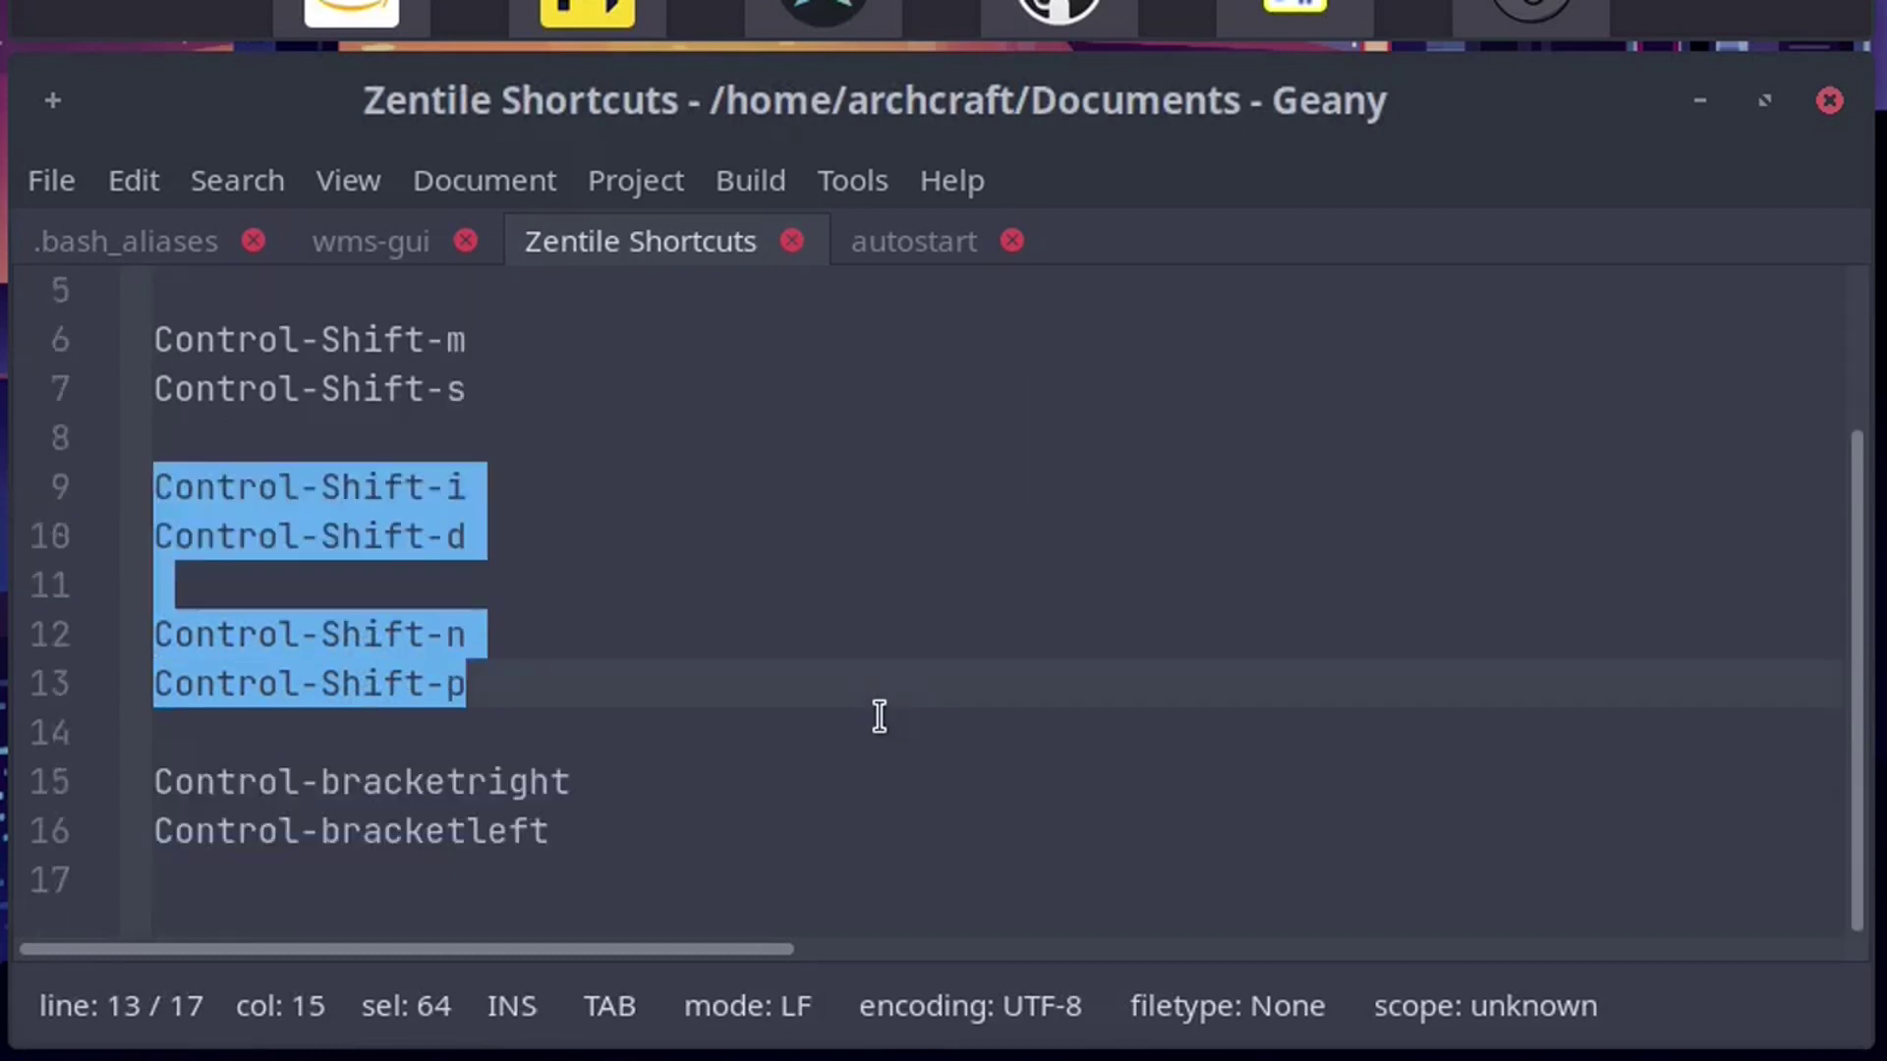
click(796, 782)
click(1067, 917)
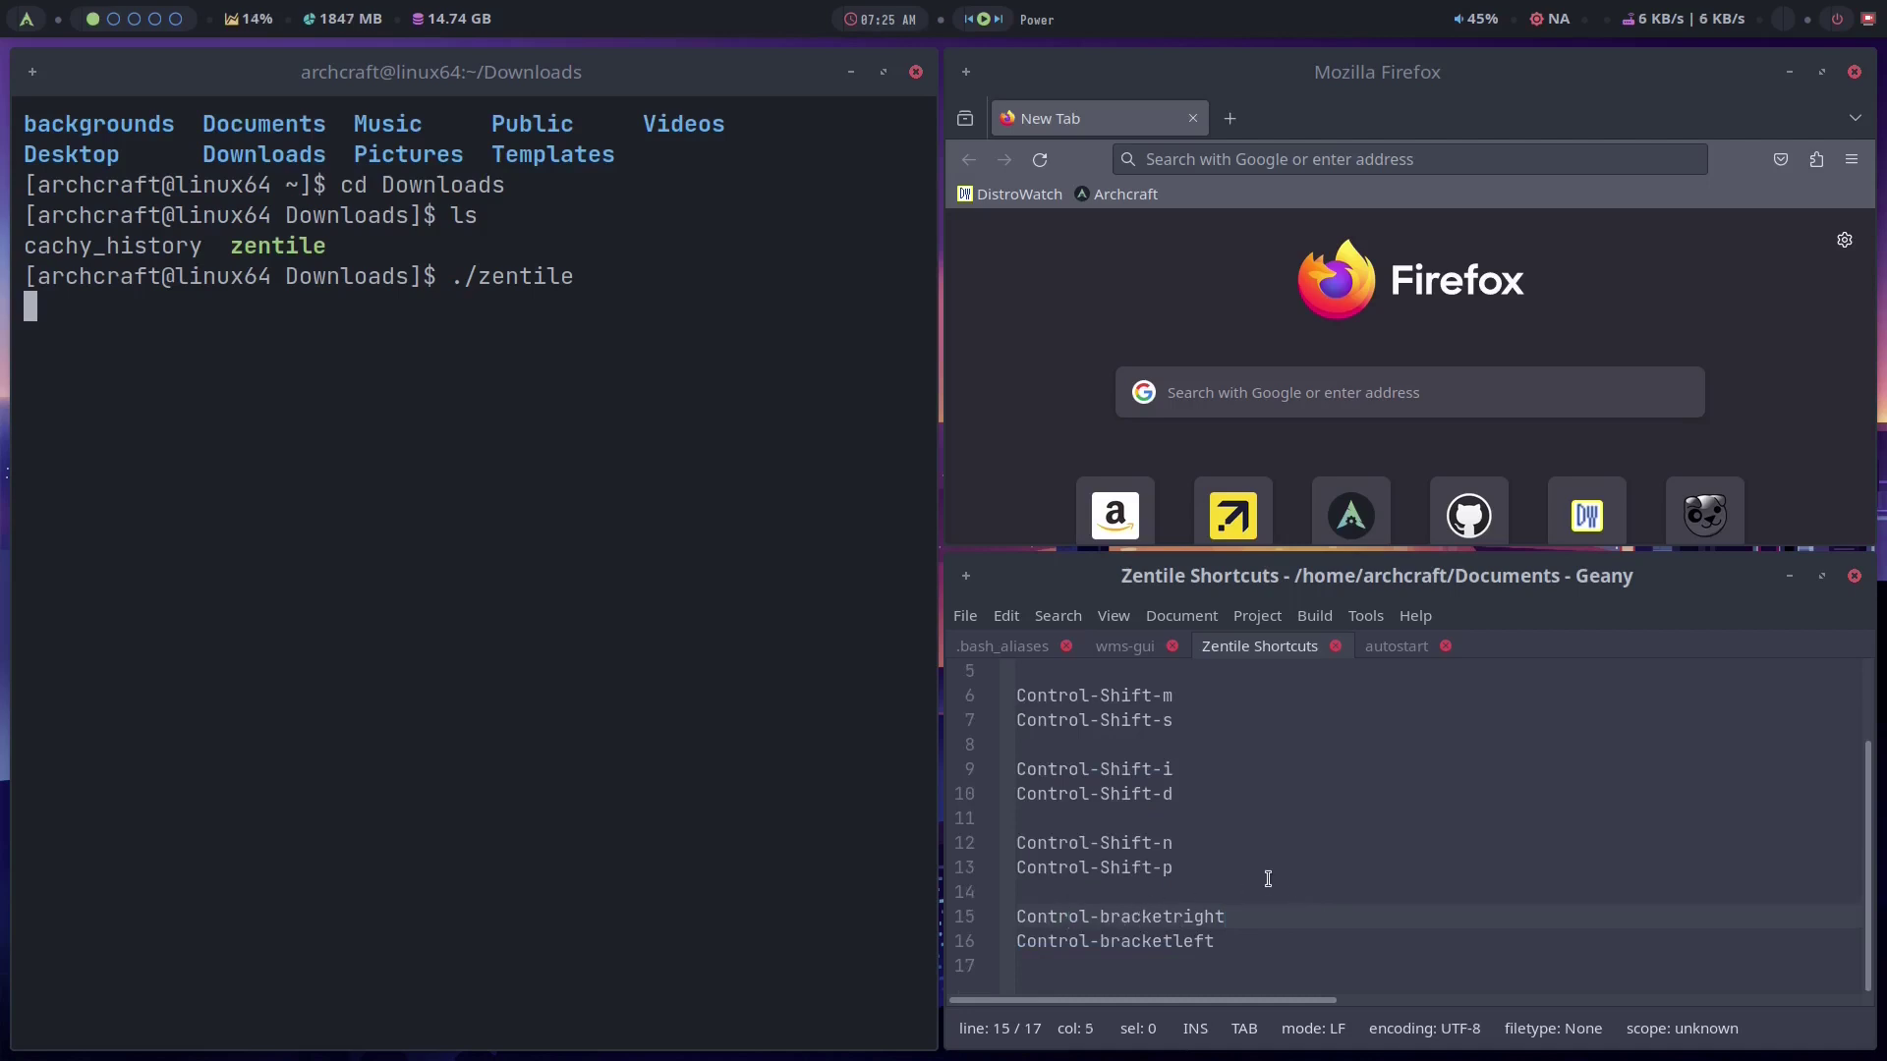
key(ctrl+bracketright)
key(ctrl+bracketright)
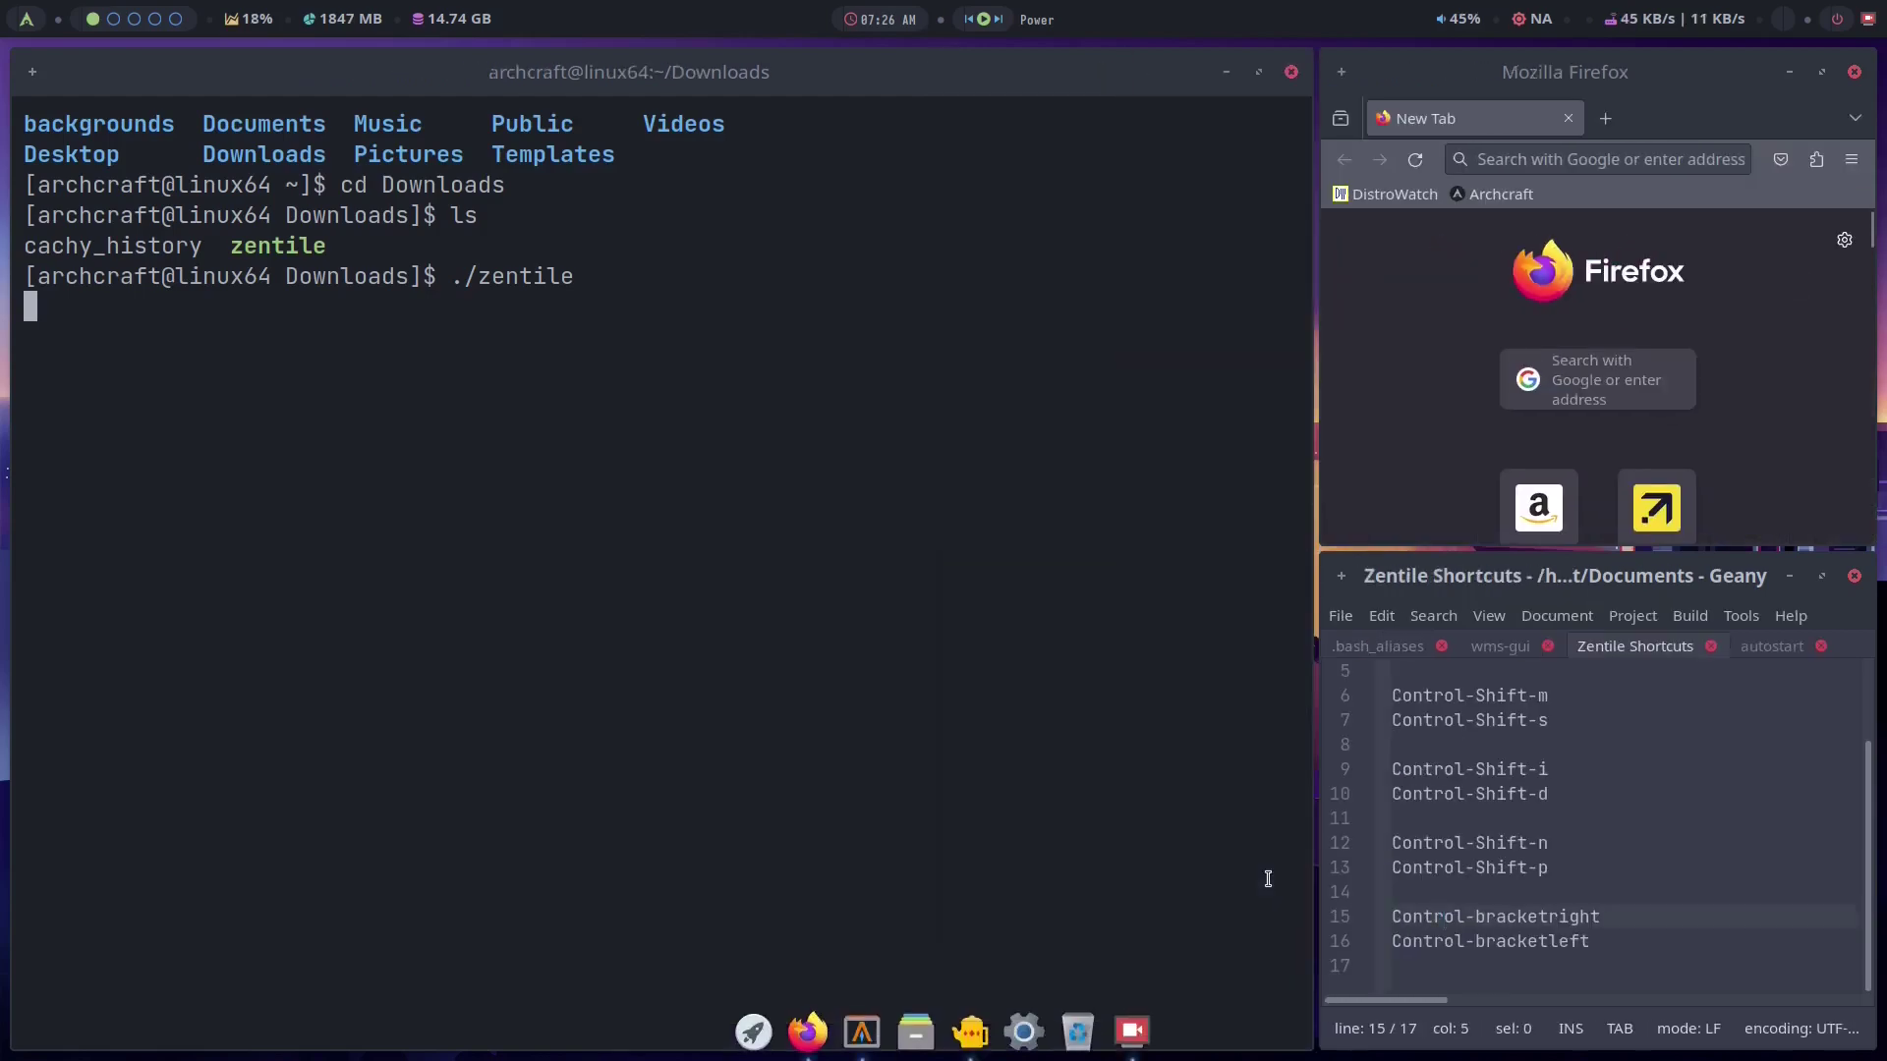
key(ctrl+bracketleft)
key(ctrl+bracketleft)
key(ctrl+bracketleft)
key(ctrl+bracketleft)
key(ctrl+bracketright)
key(ctrl+bracketright)
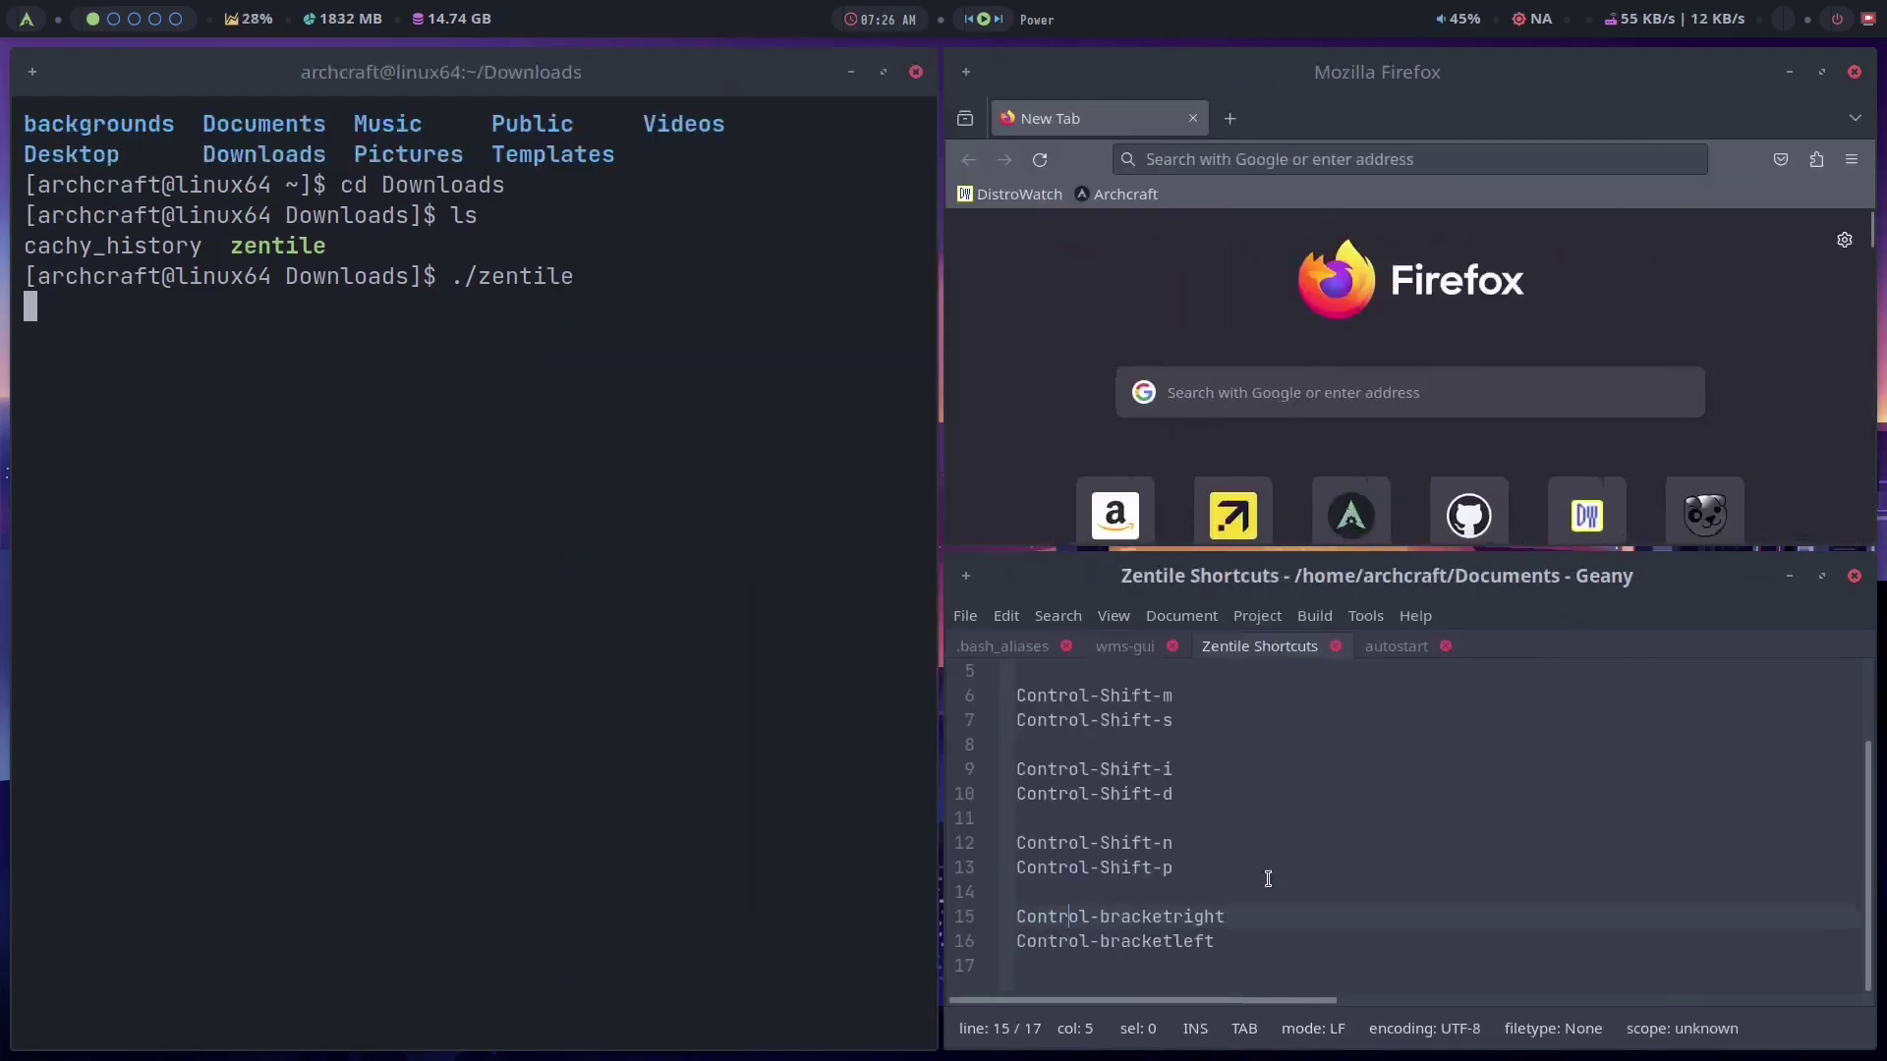
key(ctrl+bracketright)
key(ctrl+bracketleft)
scroll(1255, 897, up, 2)
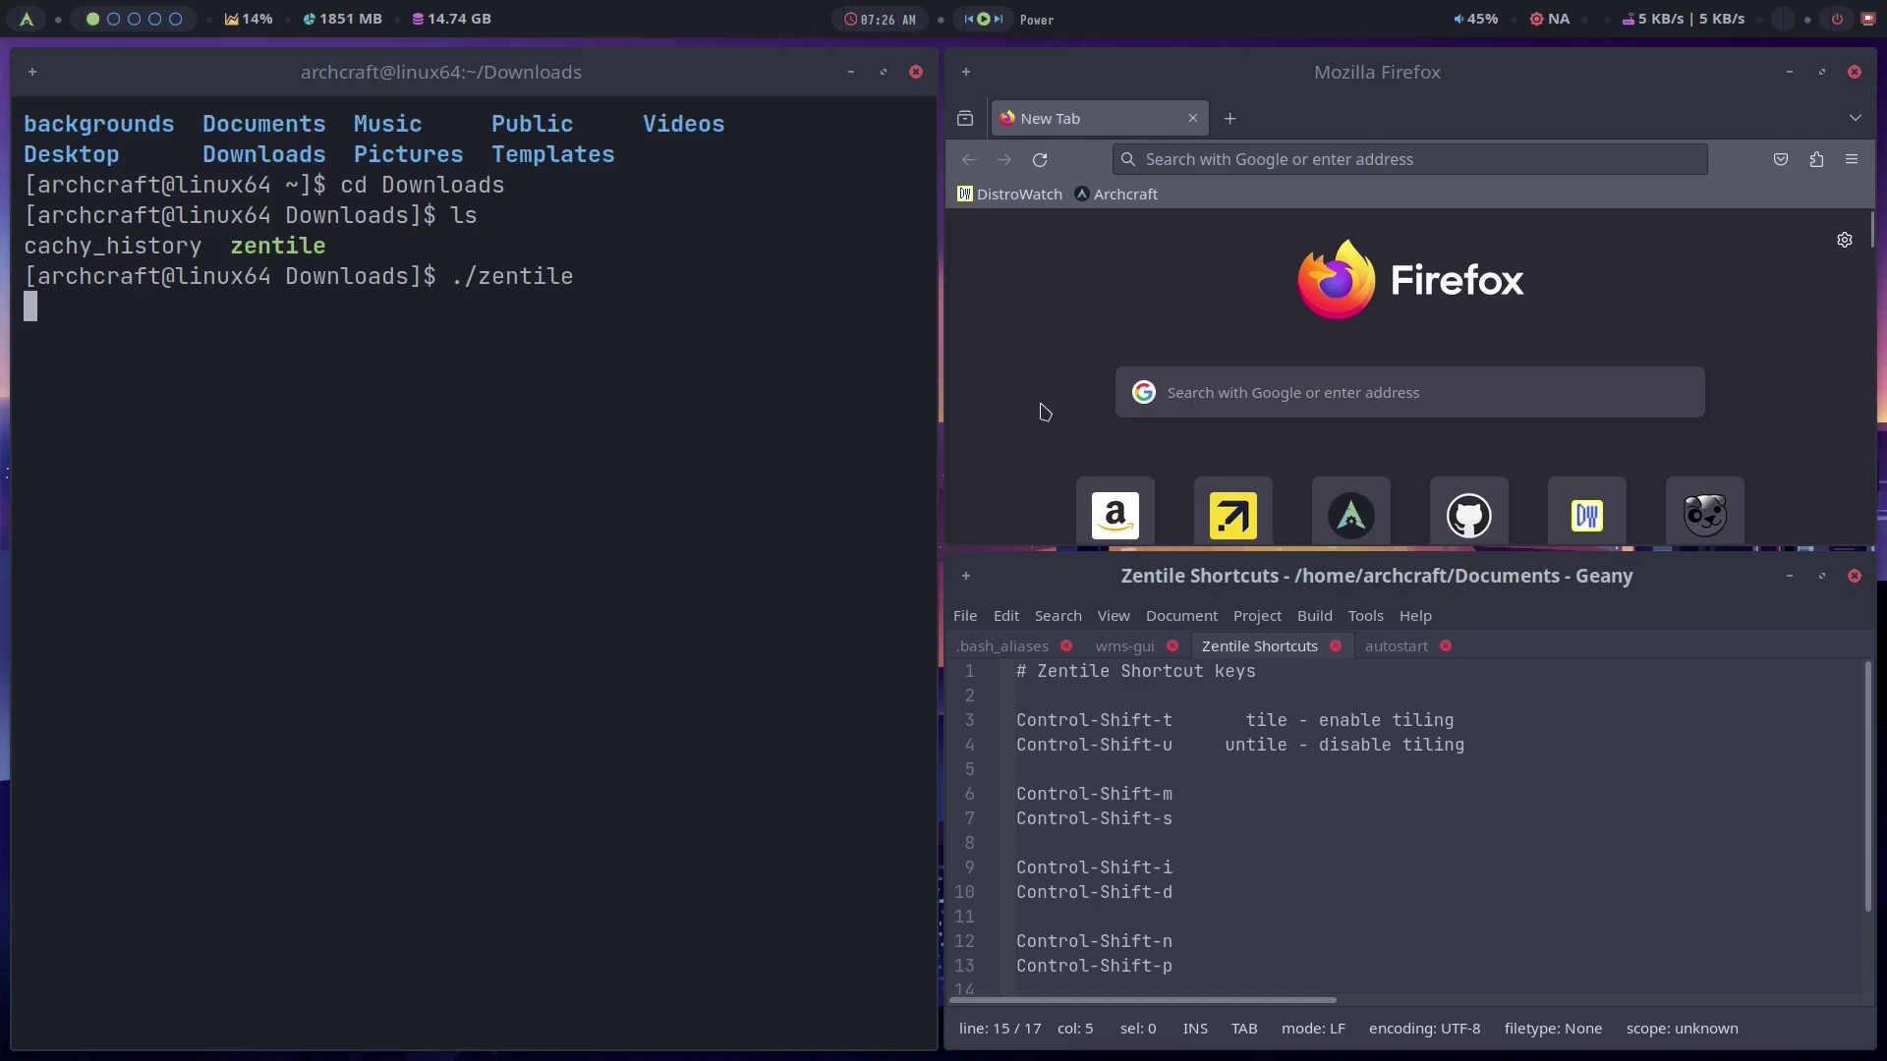
Step: Open Thunar on the empty second workspace
click(792, 380)
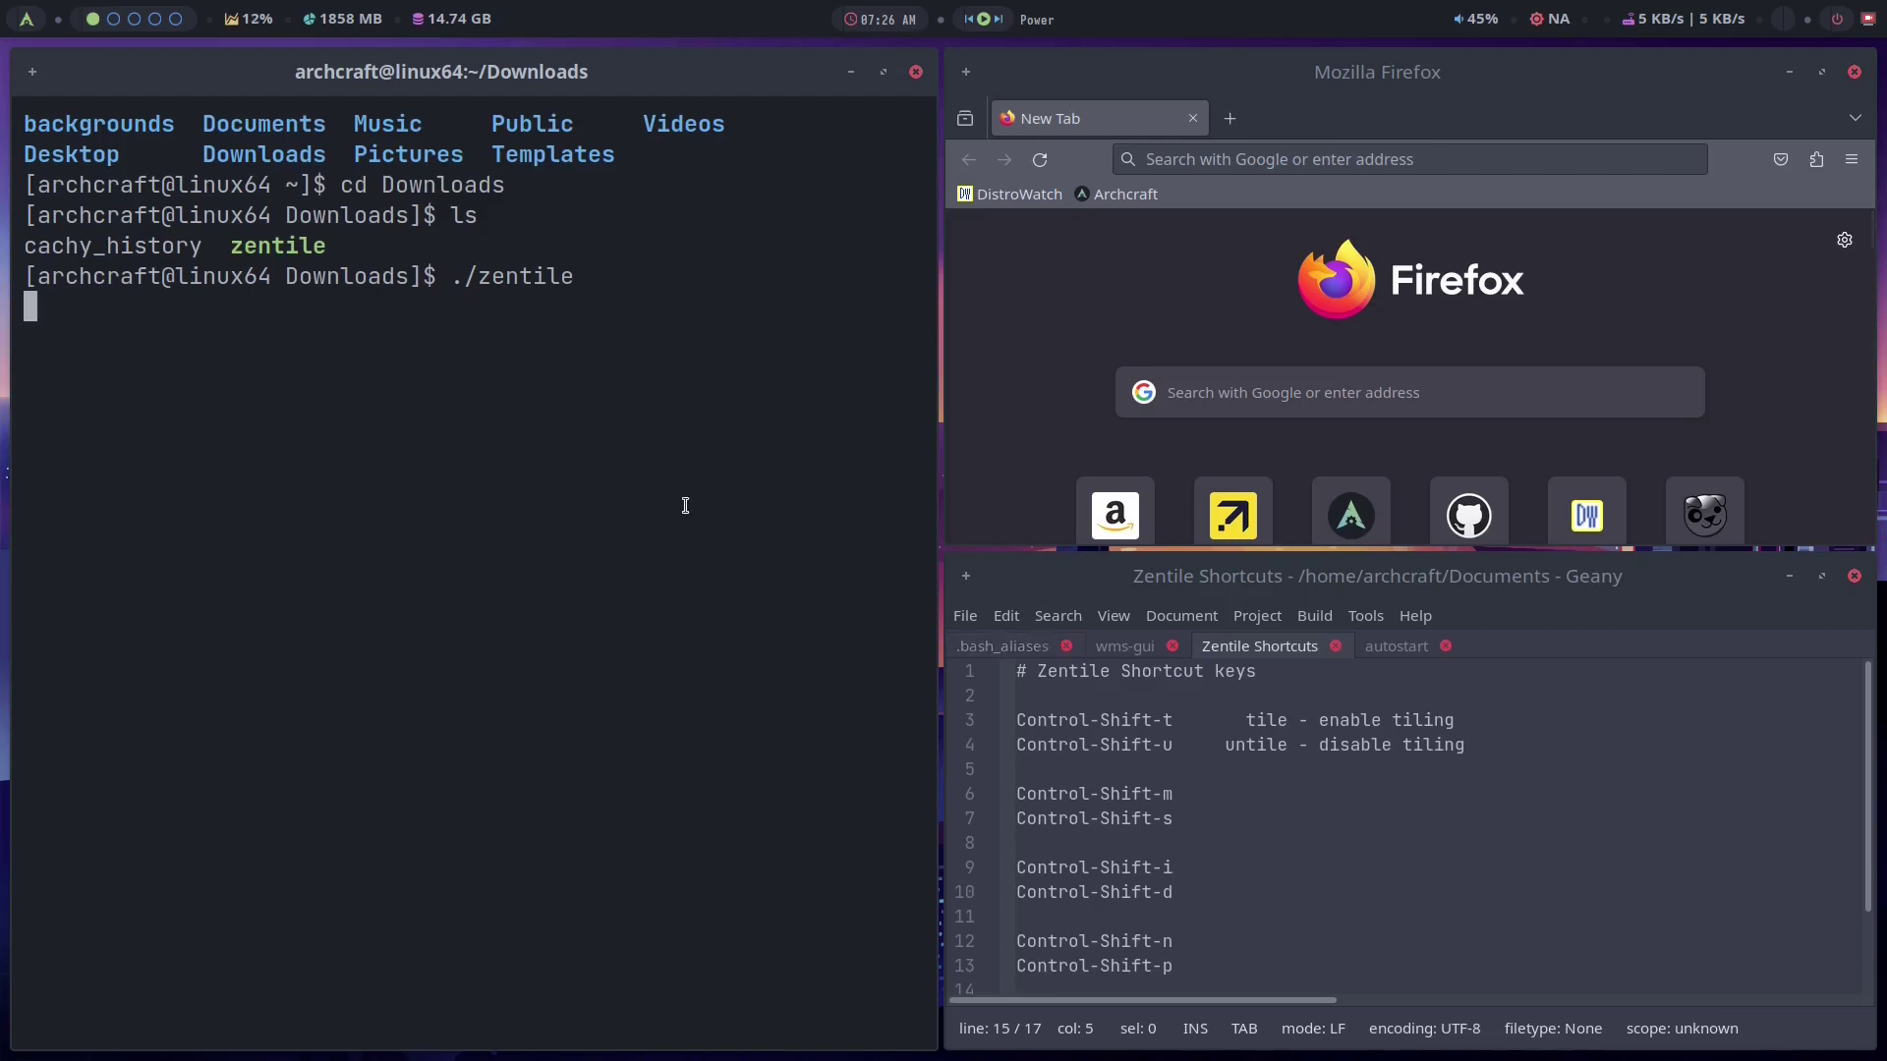
key(Return)
click(114, 18)
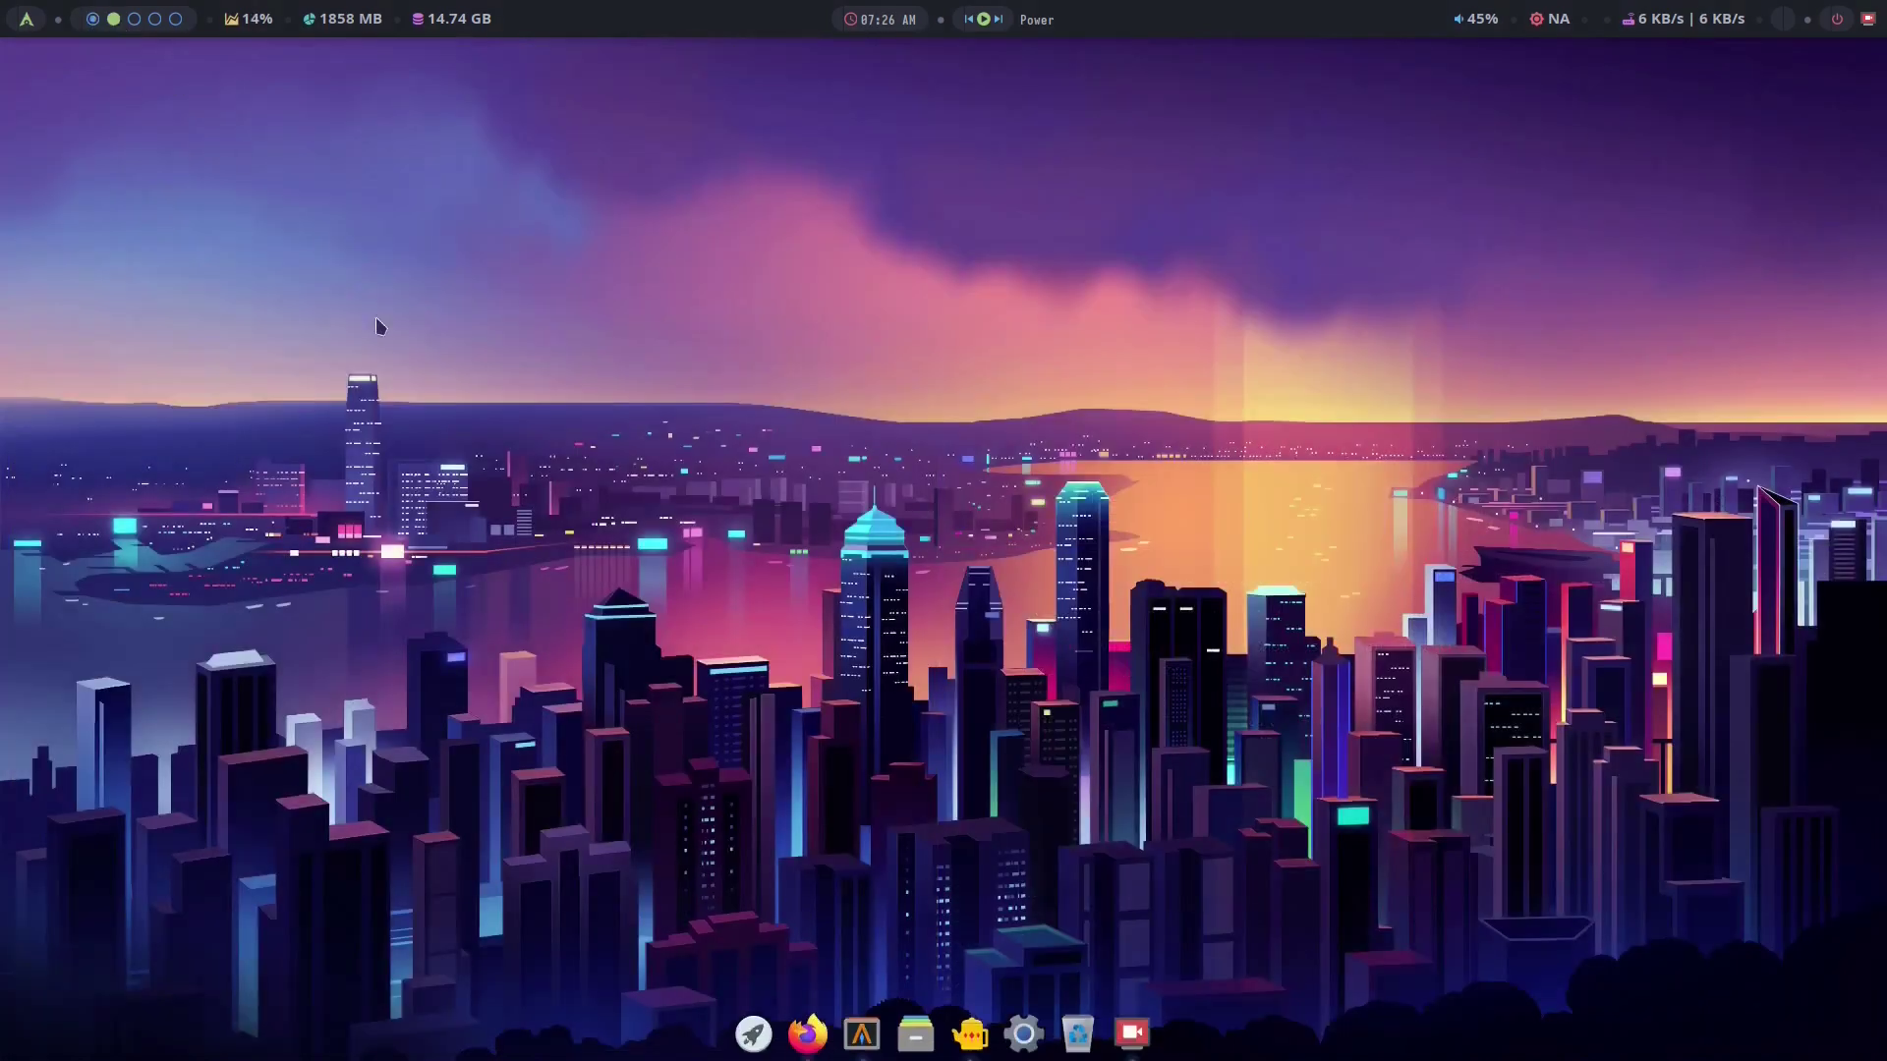
click(915, 1030)
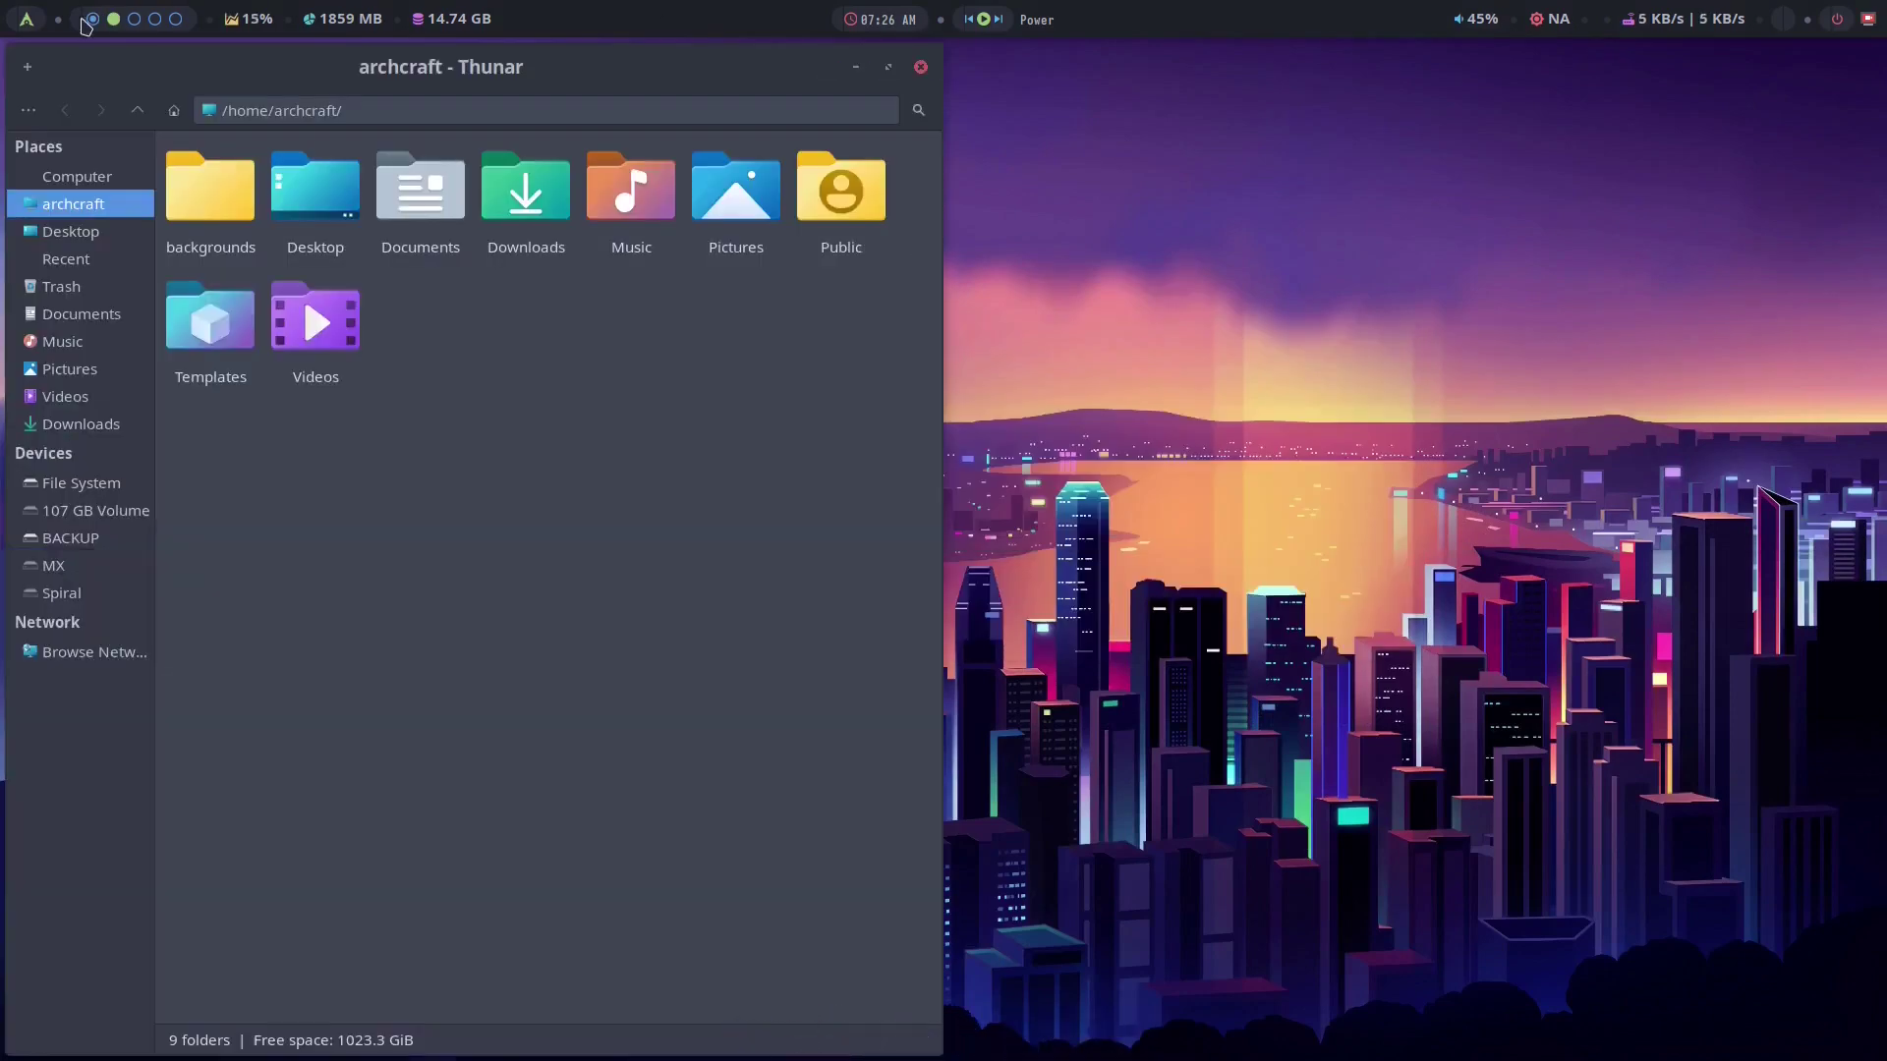
Step: Back on workspace 1, swap Firefox into the large left tile with Ctrl+Shift+M
click(93, 20)
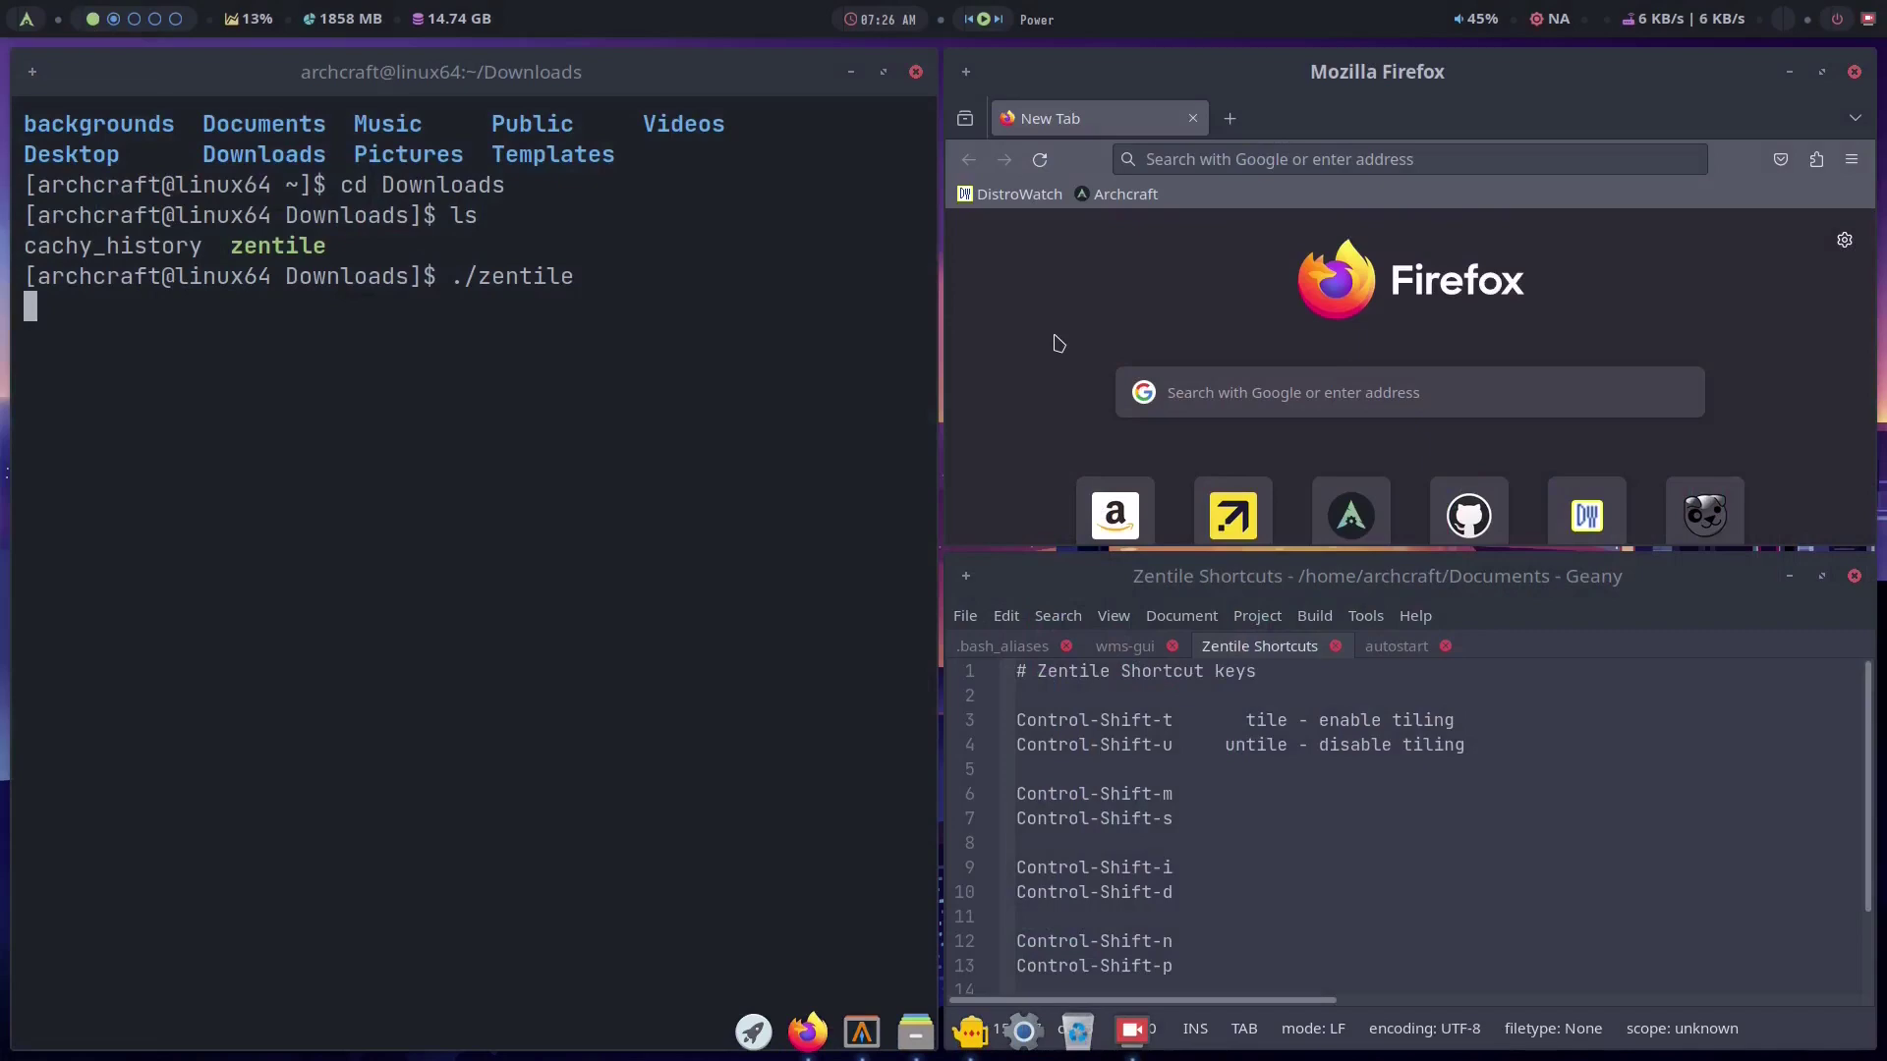
key(ctrl+shift+m)
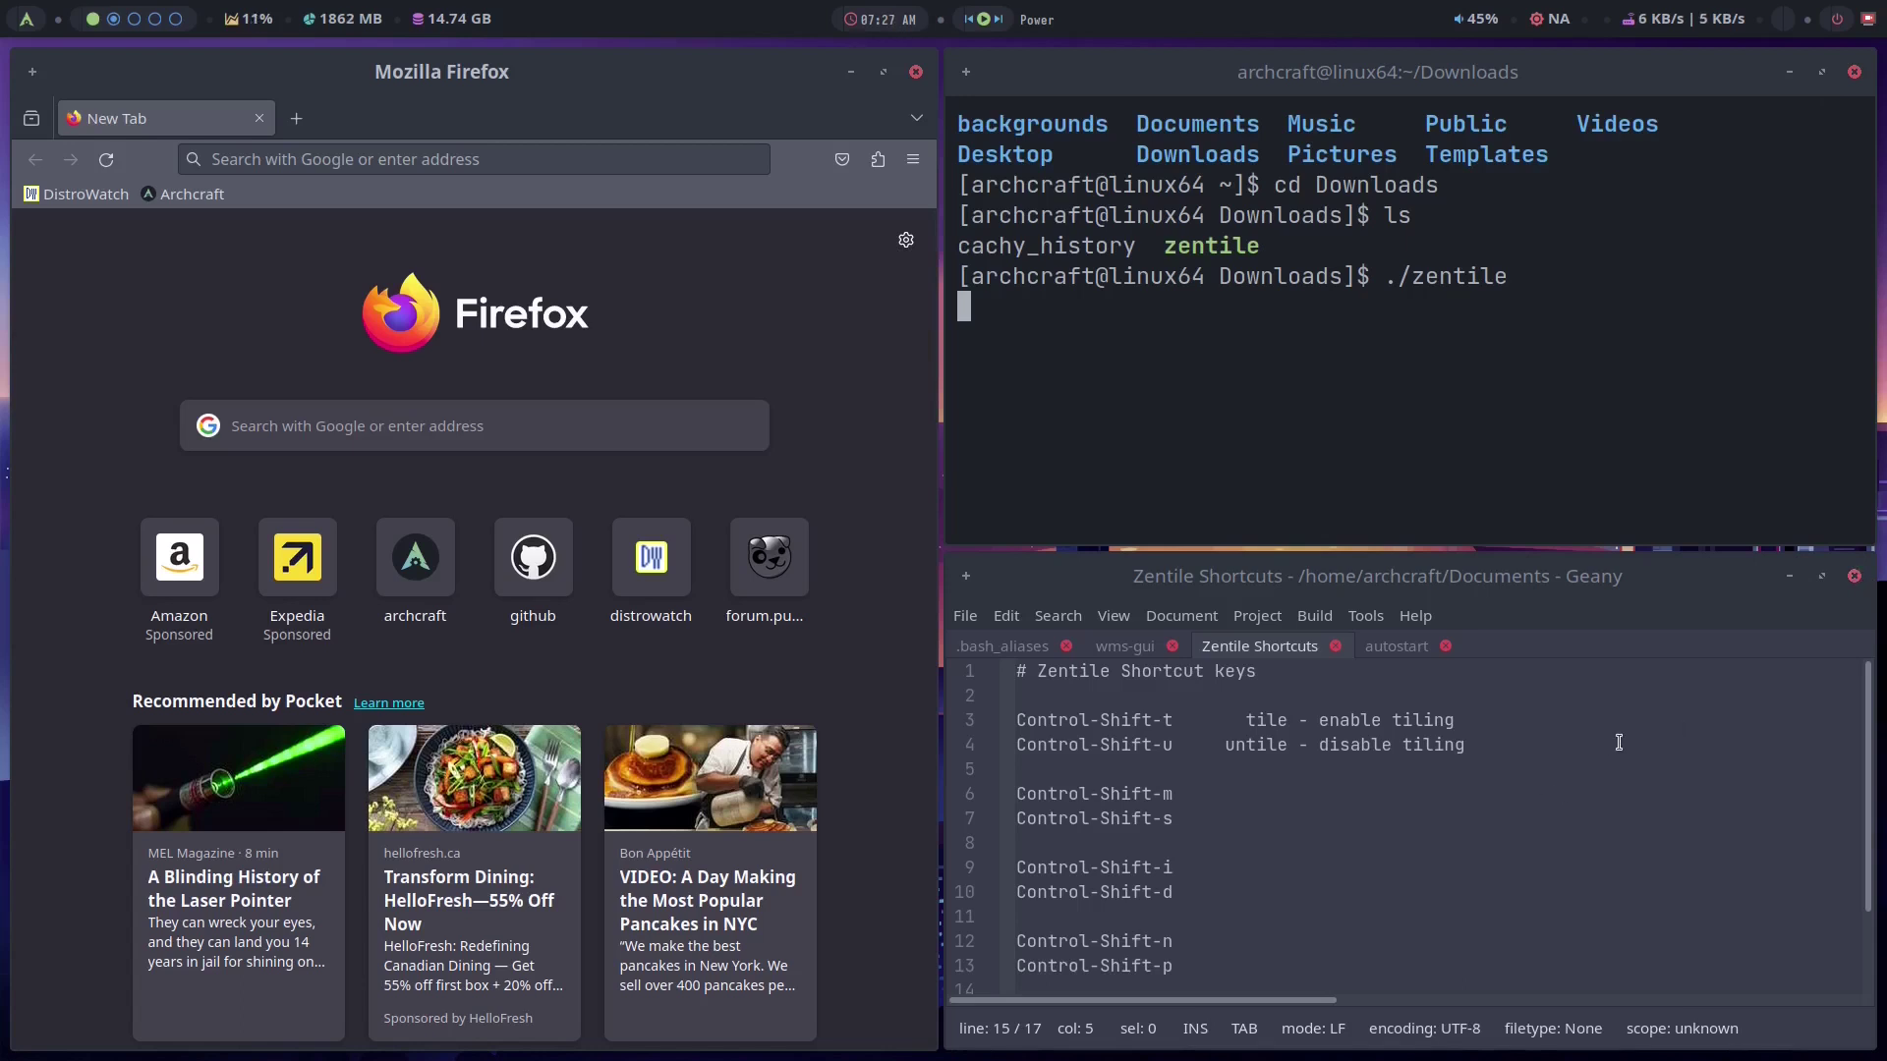
scroll(1618, 743, down, 2)
scroll(1586, 793, up, 2)
click(1852, 577)
Step: Close the terminal and Firefox, then list Downloads in a fresh, enlarged, full-screen terminal
click(1854, 72)
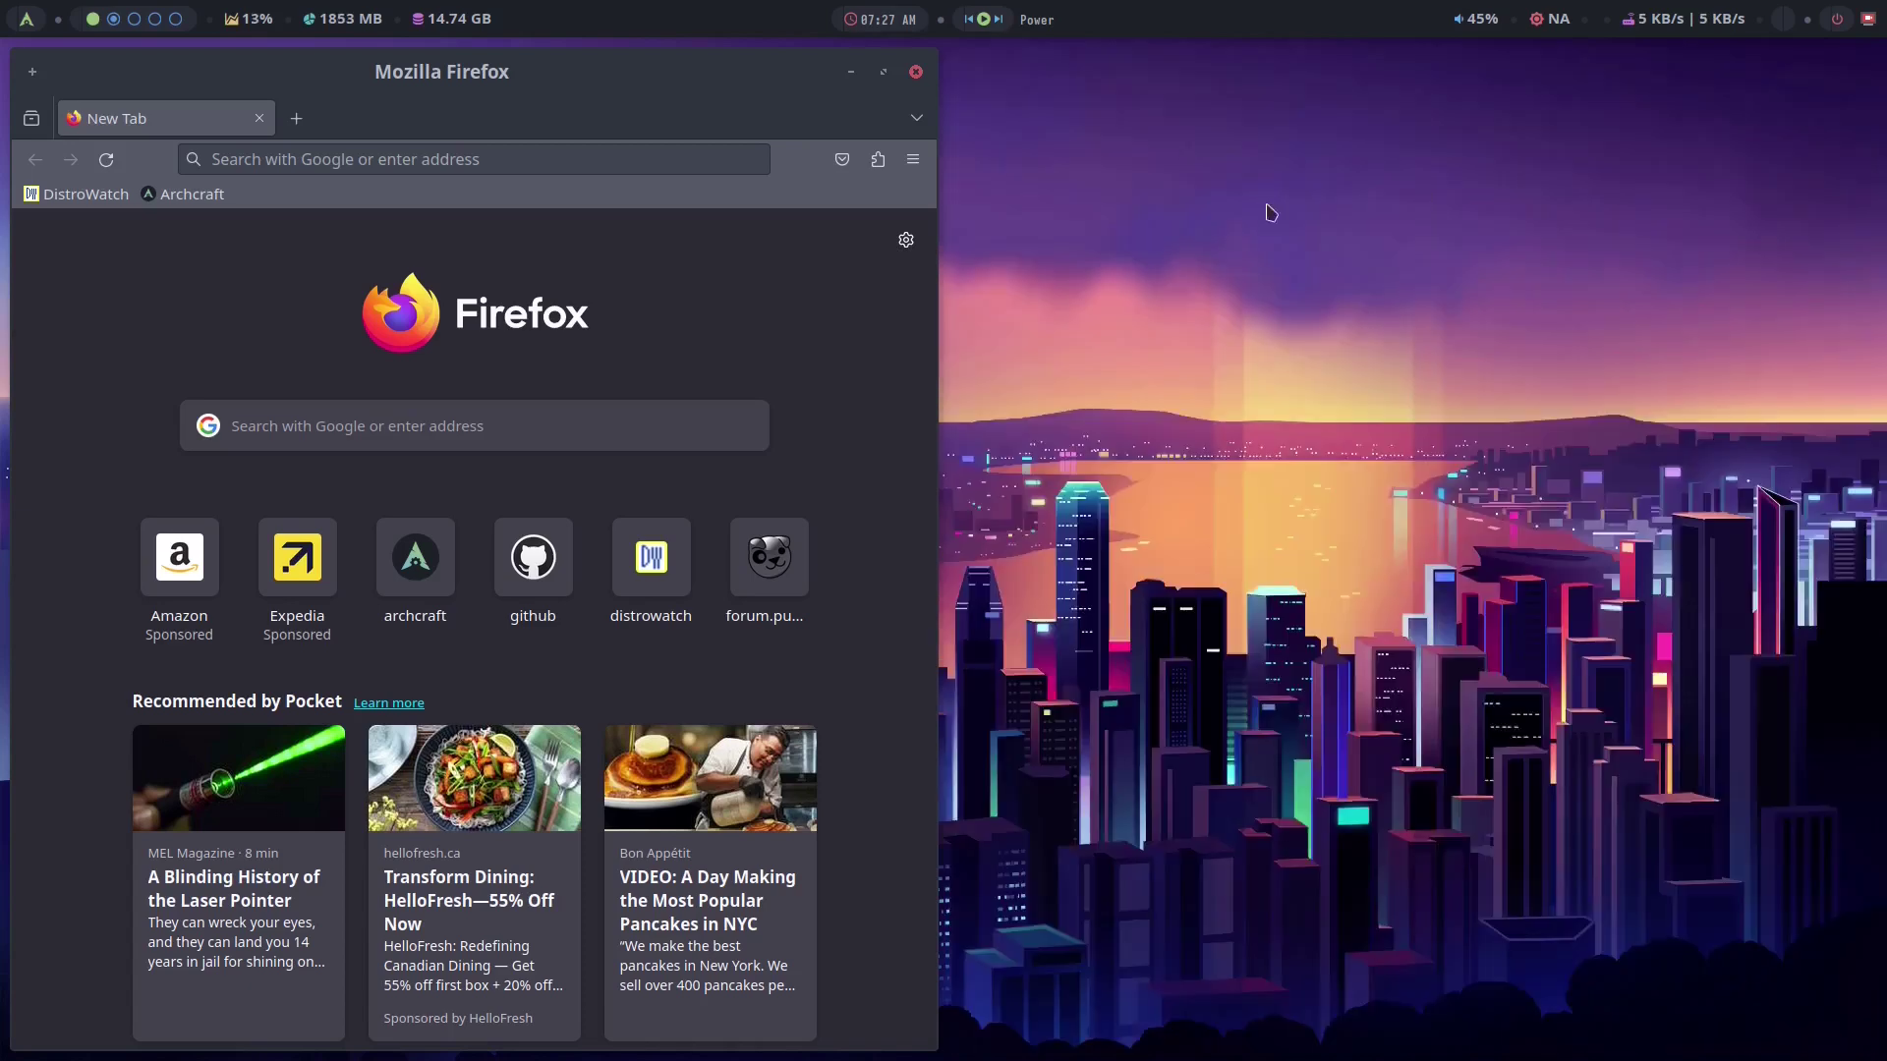
click(916, 72)
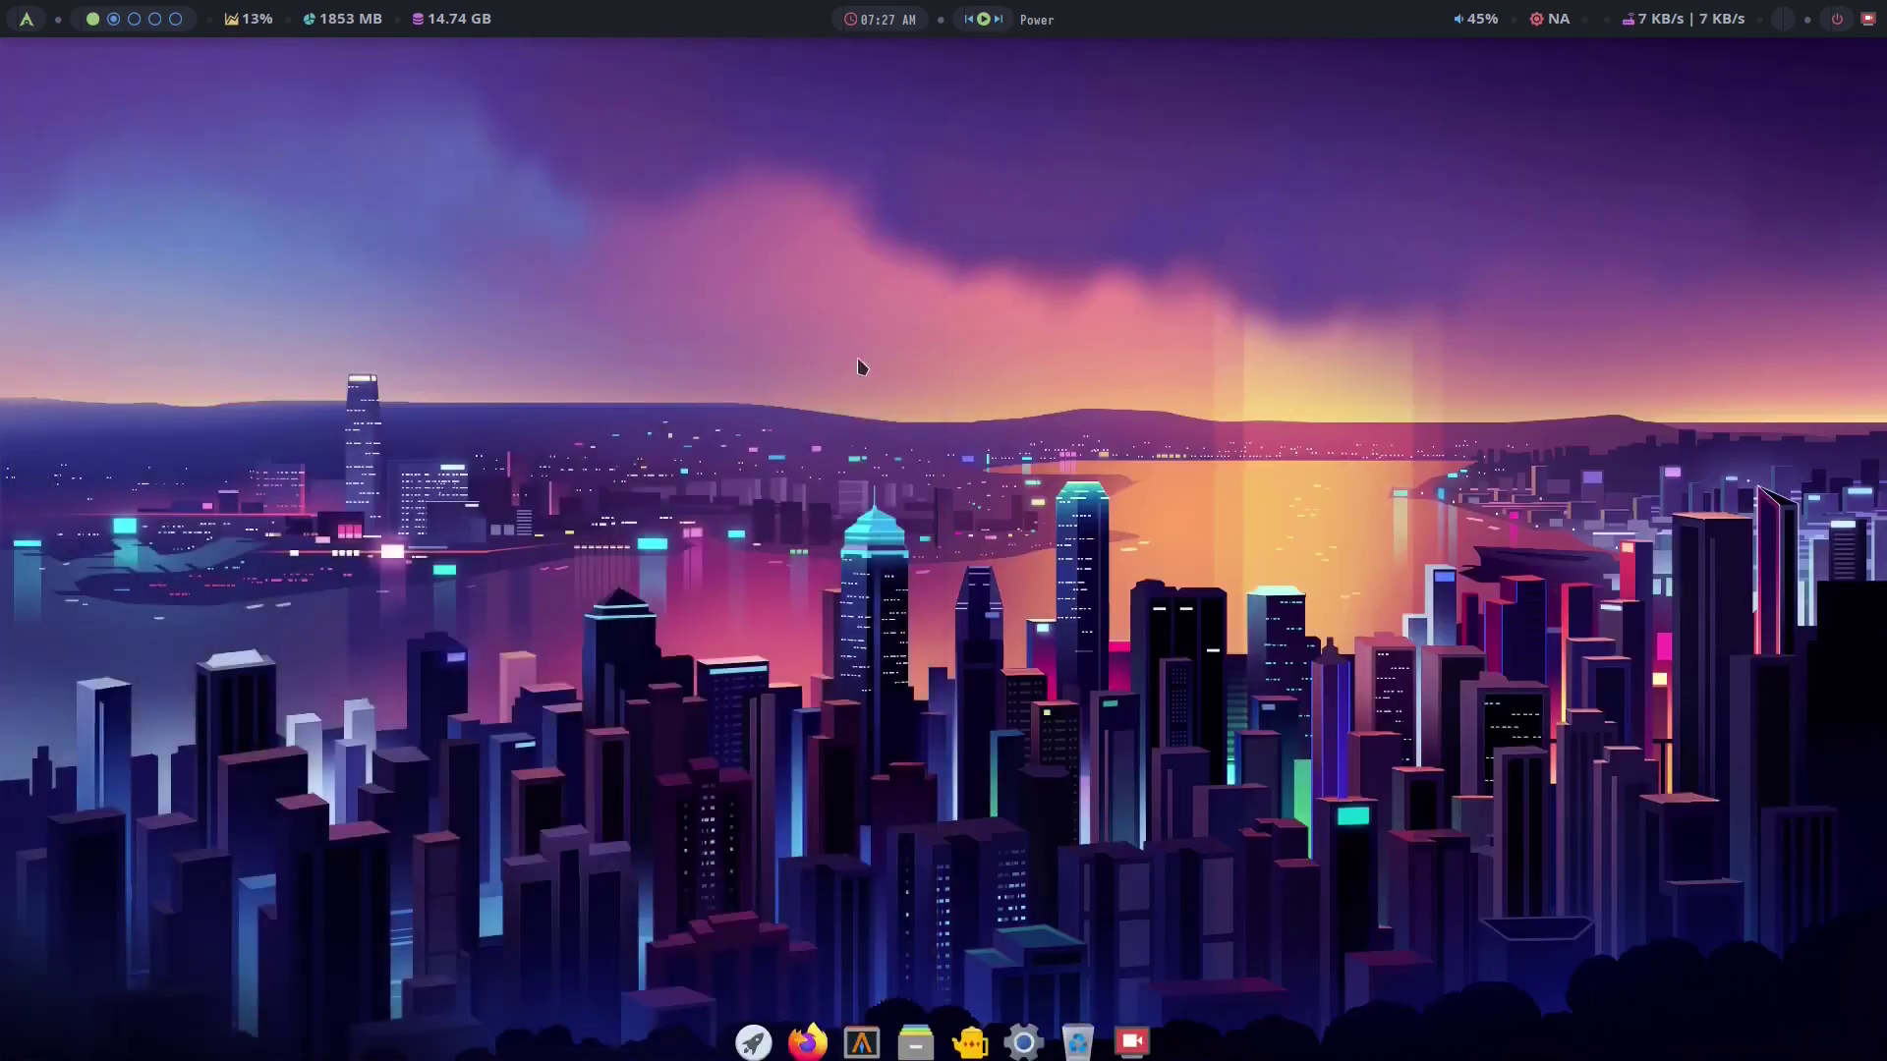
click(861, 1029)
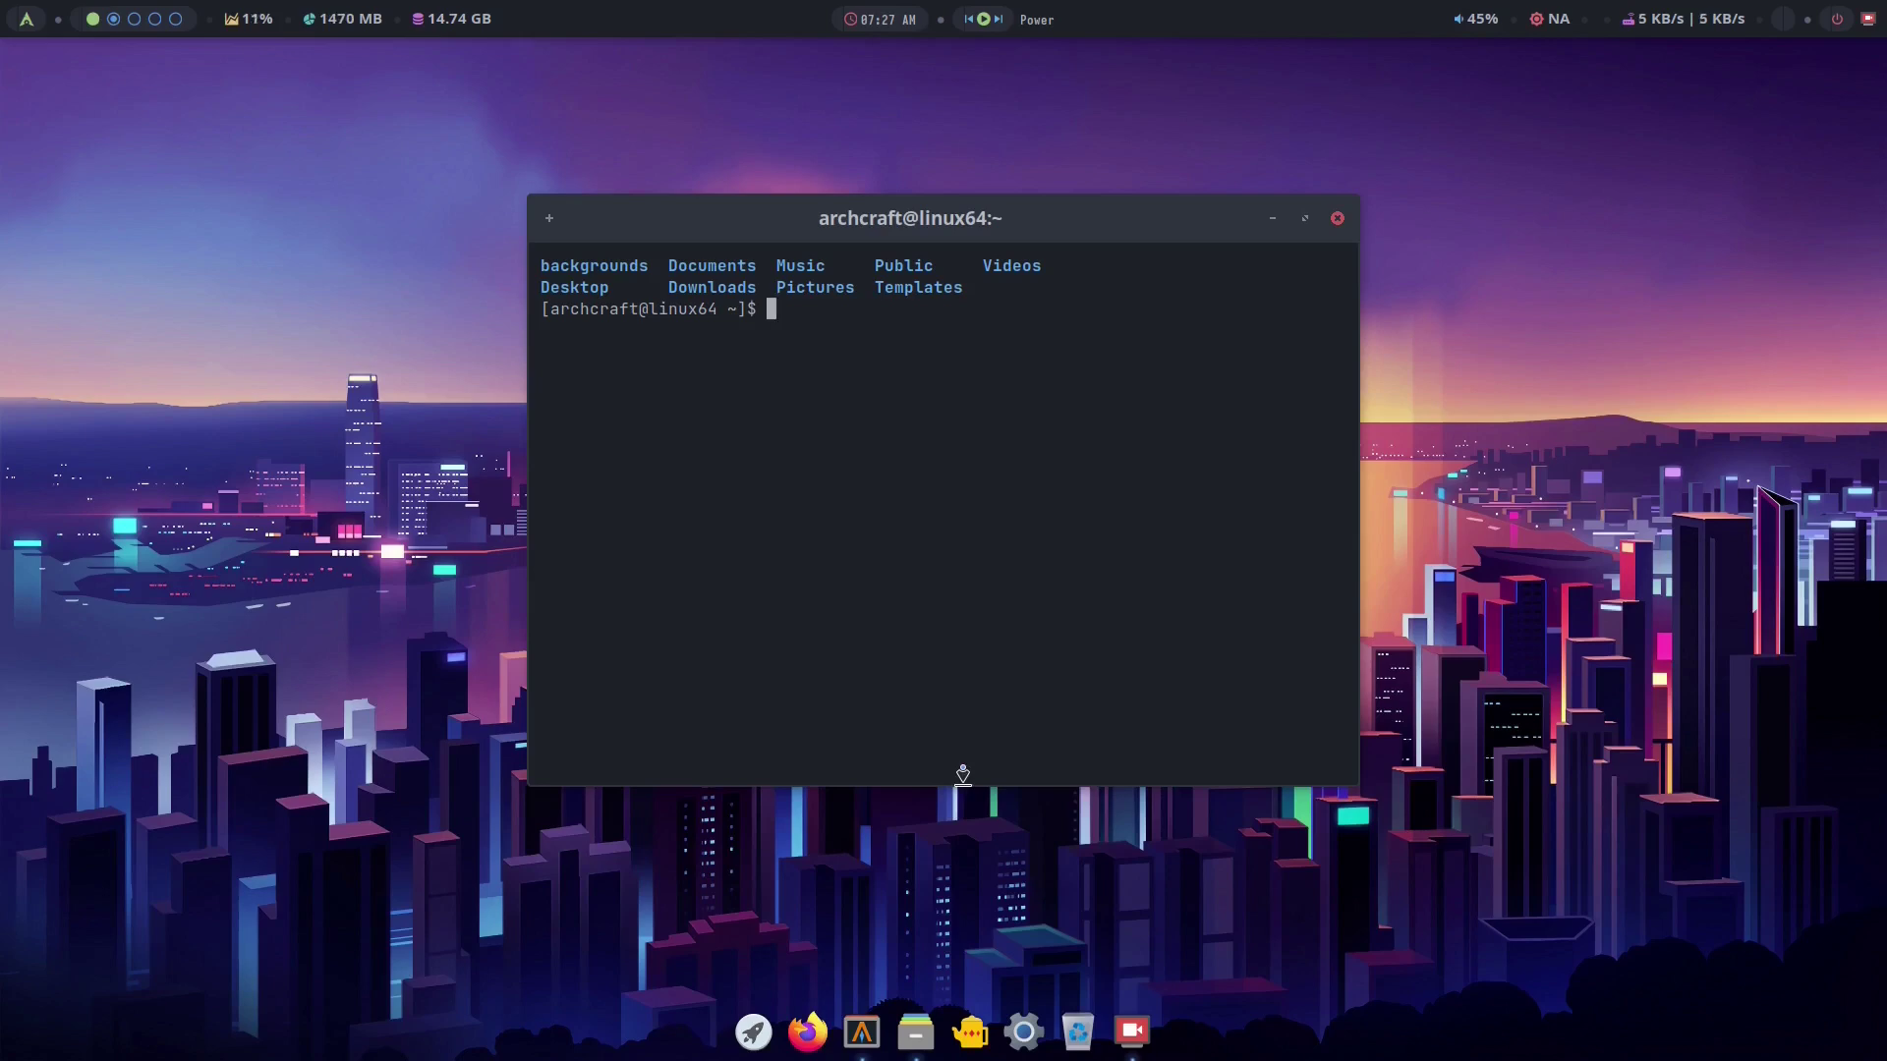
key(ctrl+plus)
key(ctrl+plus)
key(ctrl+plus)
key(ctrl+plus)
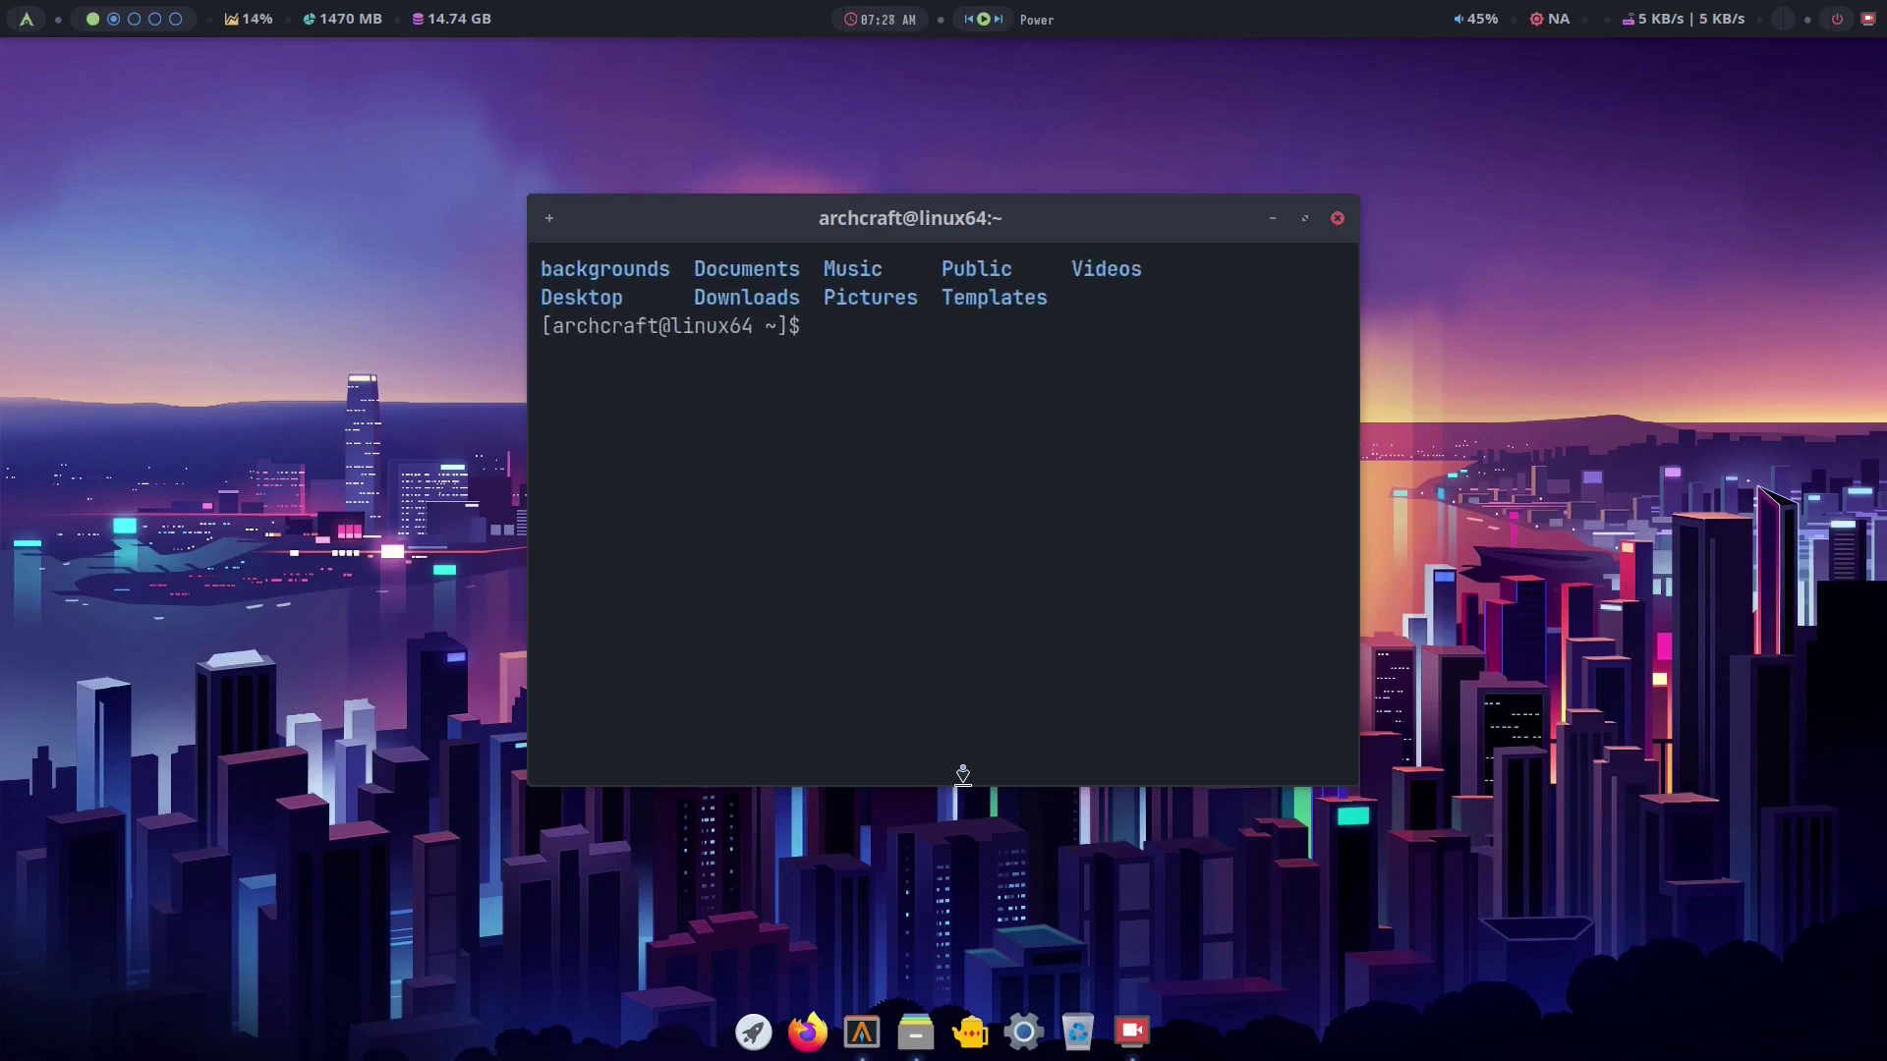
text(cd D)
text(ownloads)
key(Return)
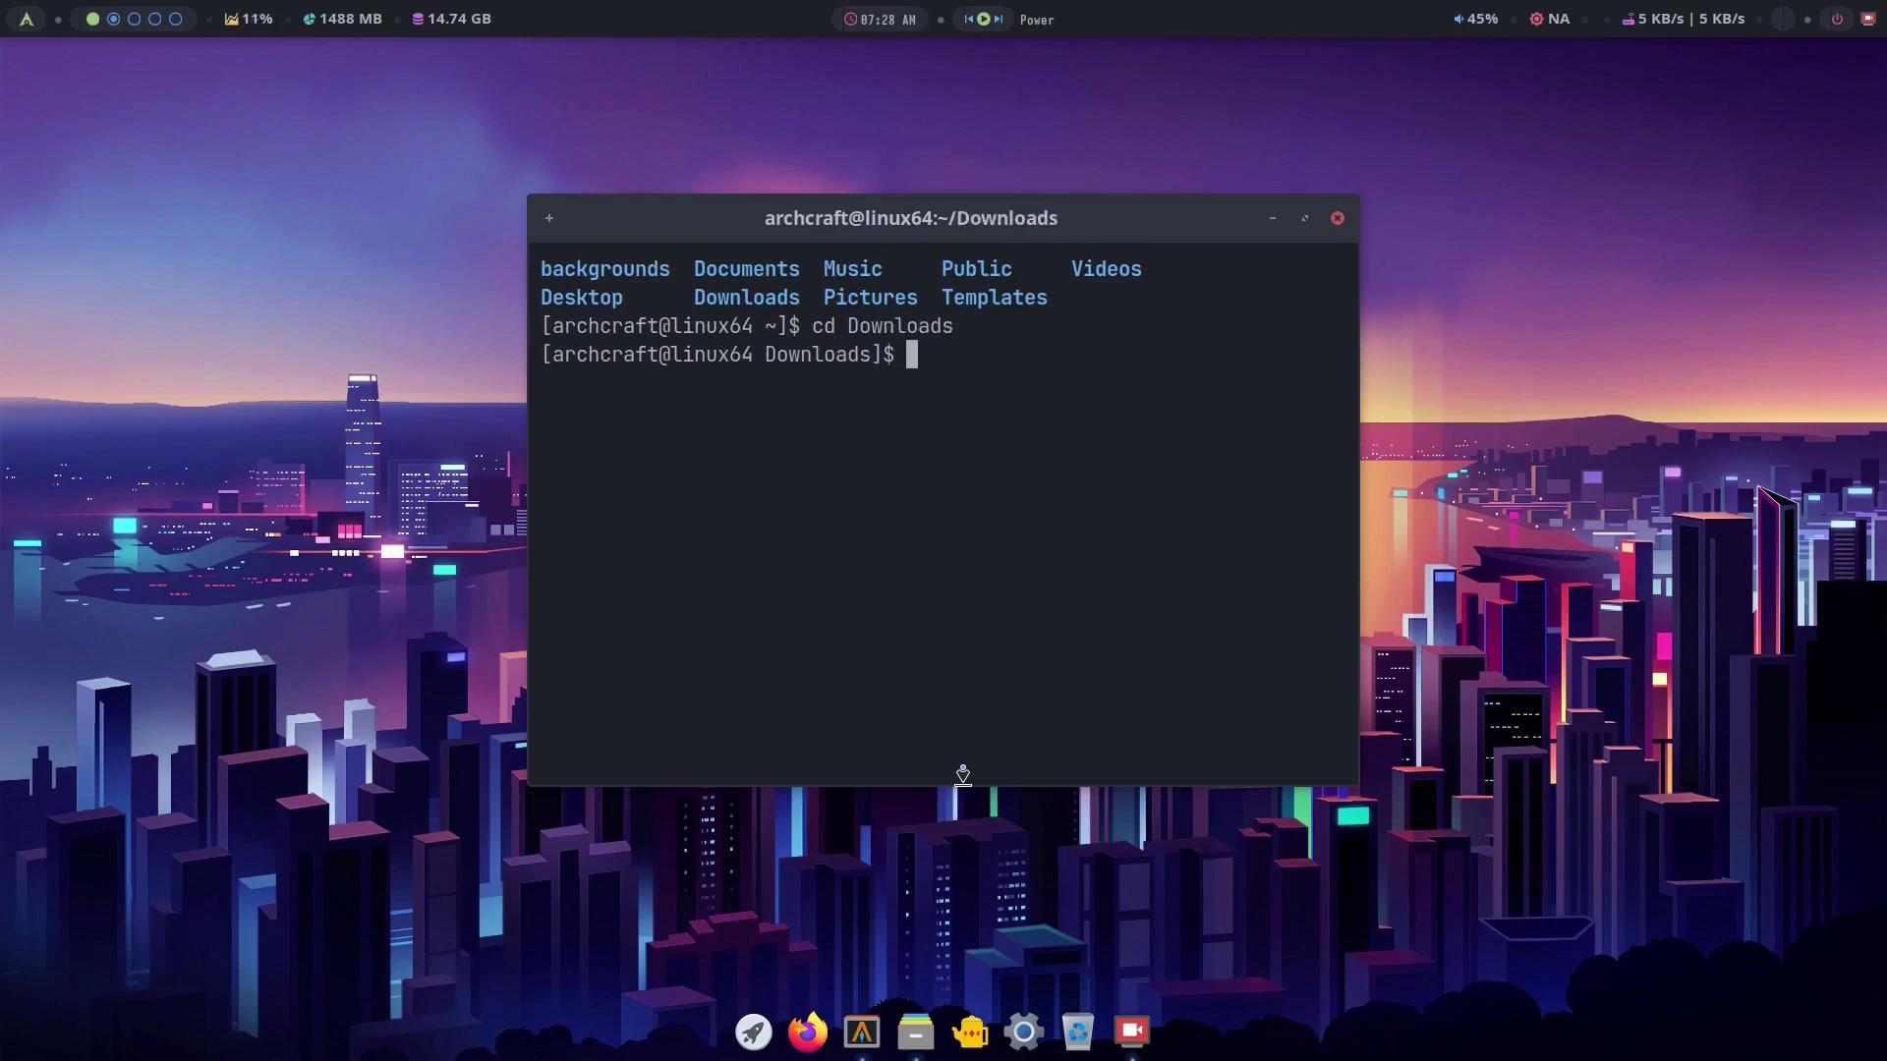
click(1304, 218)
text(ls)
key(Return)
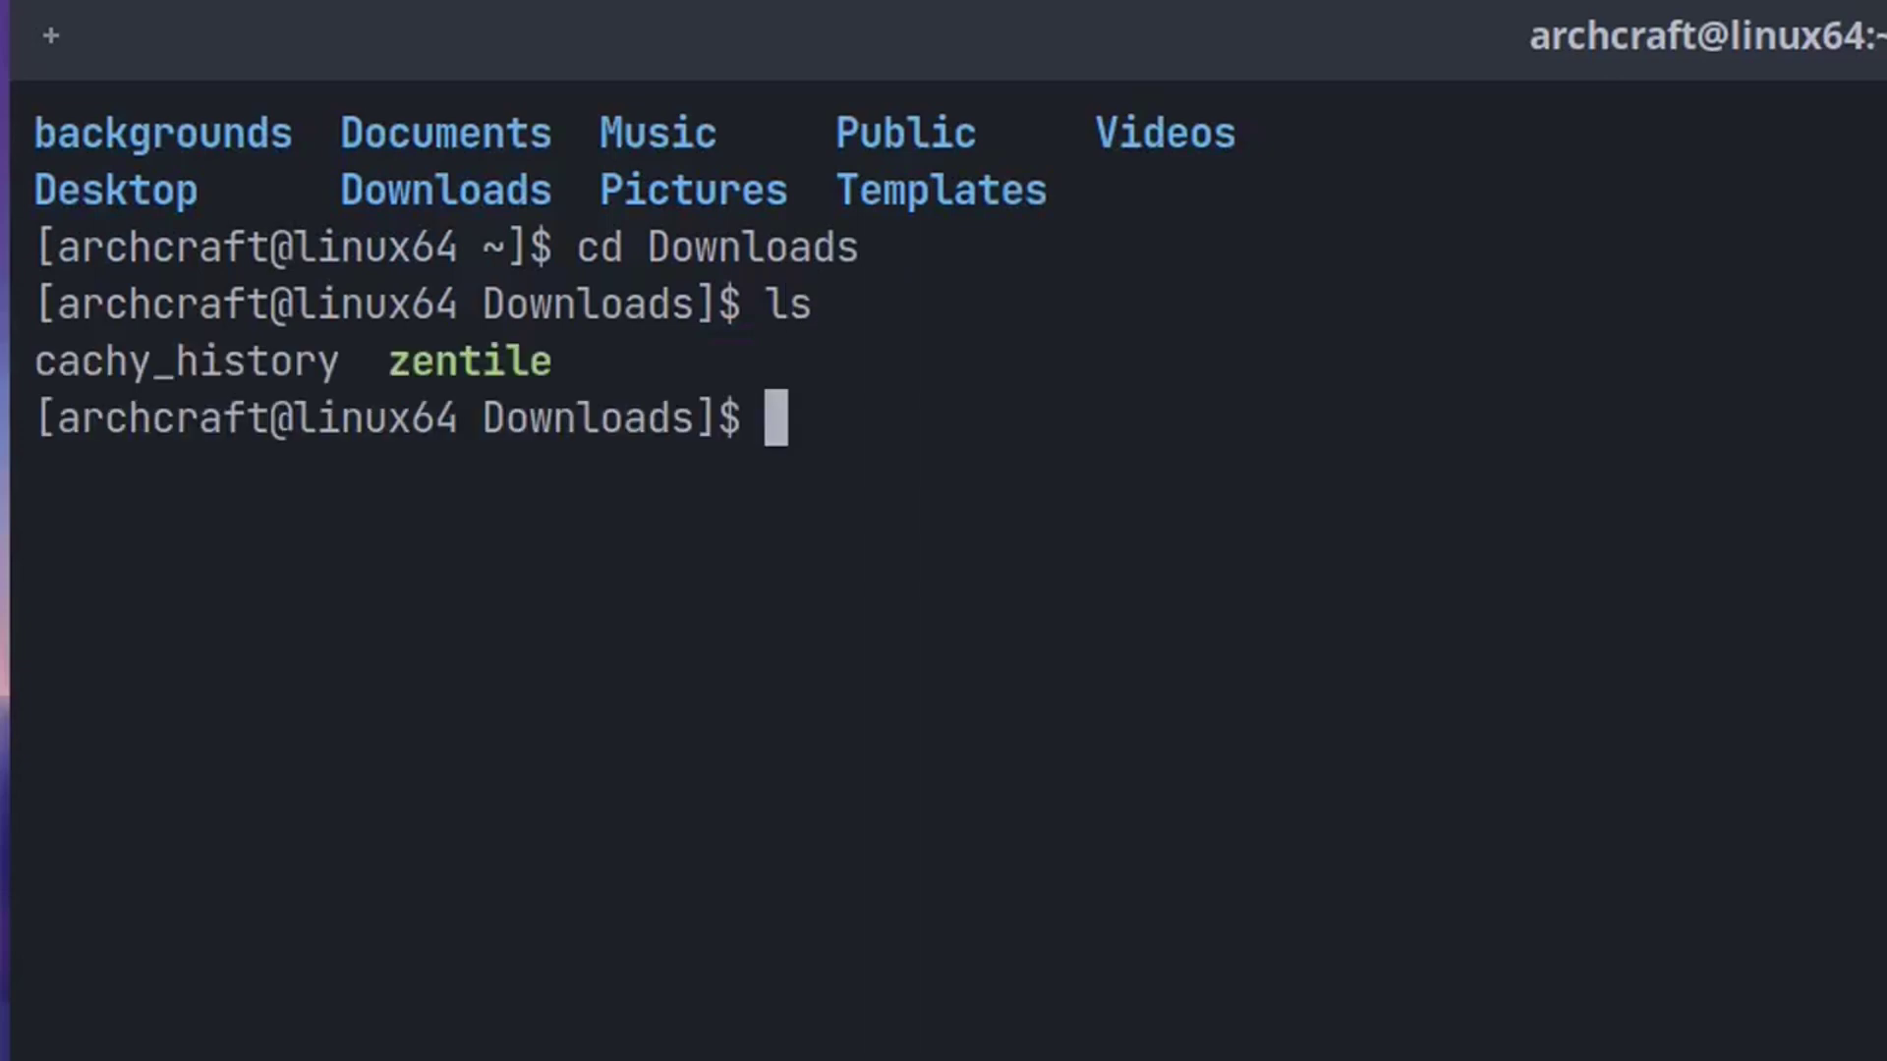
Step: Copy zentile to /usr/local/bin with sudo, entering the administrator password, then return home
text(sudo )
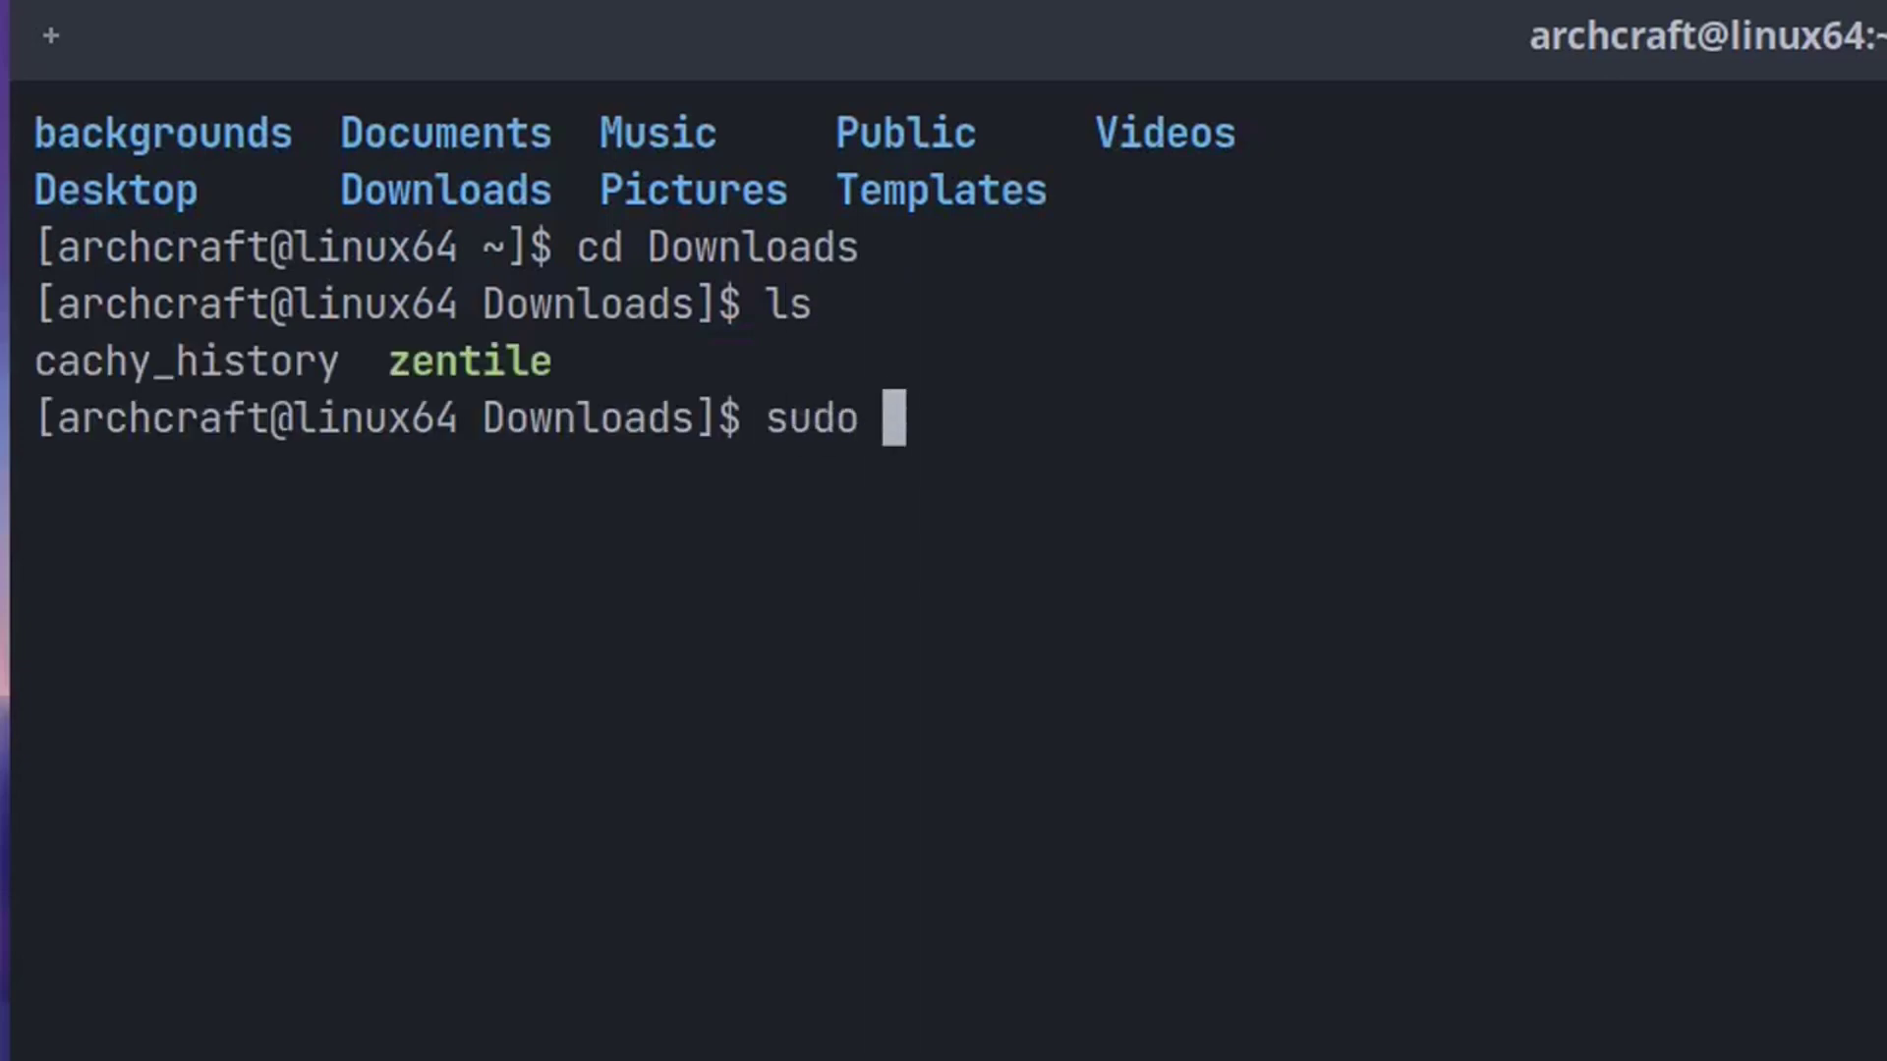
text(cp)
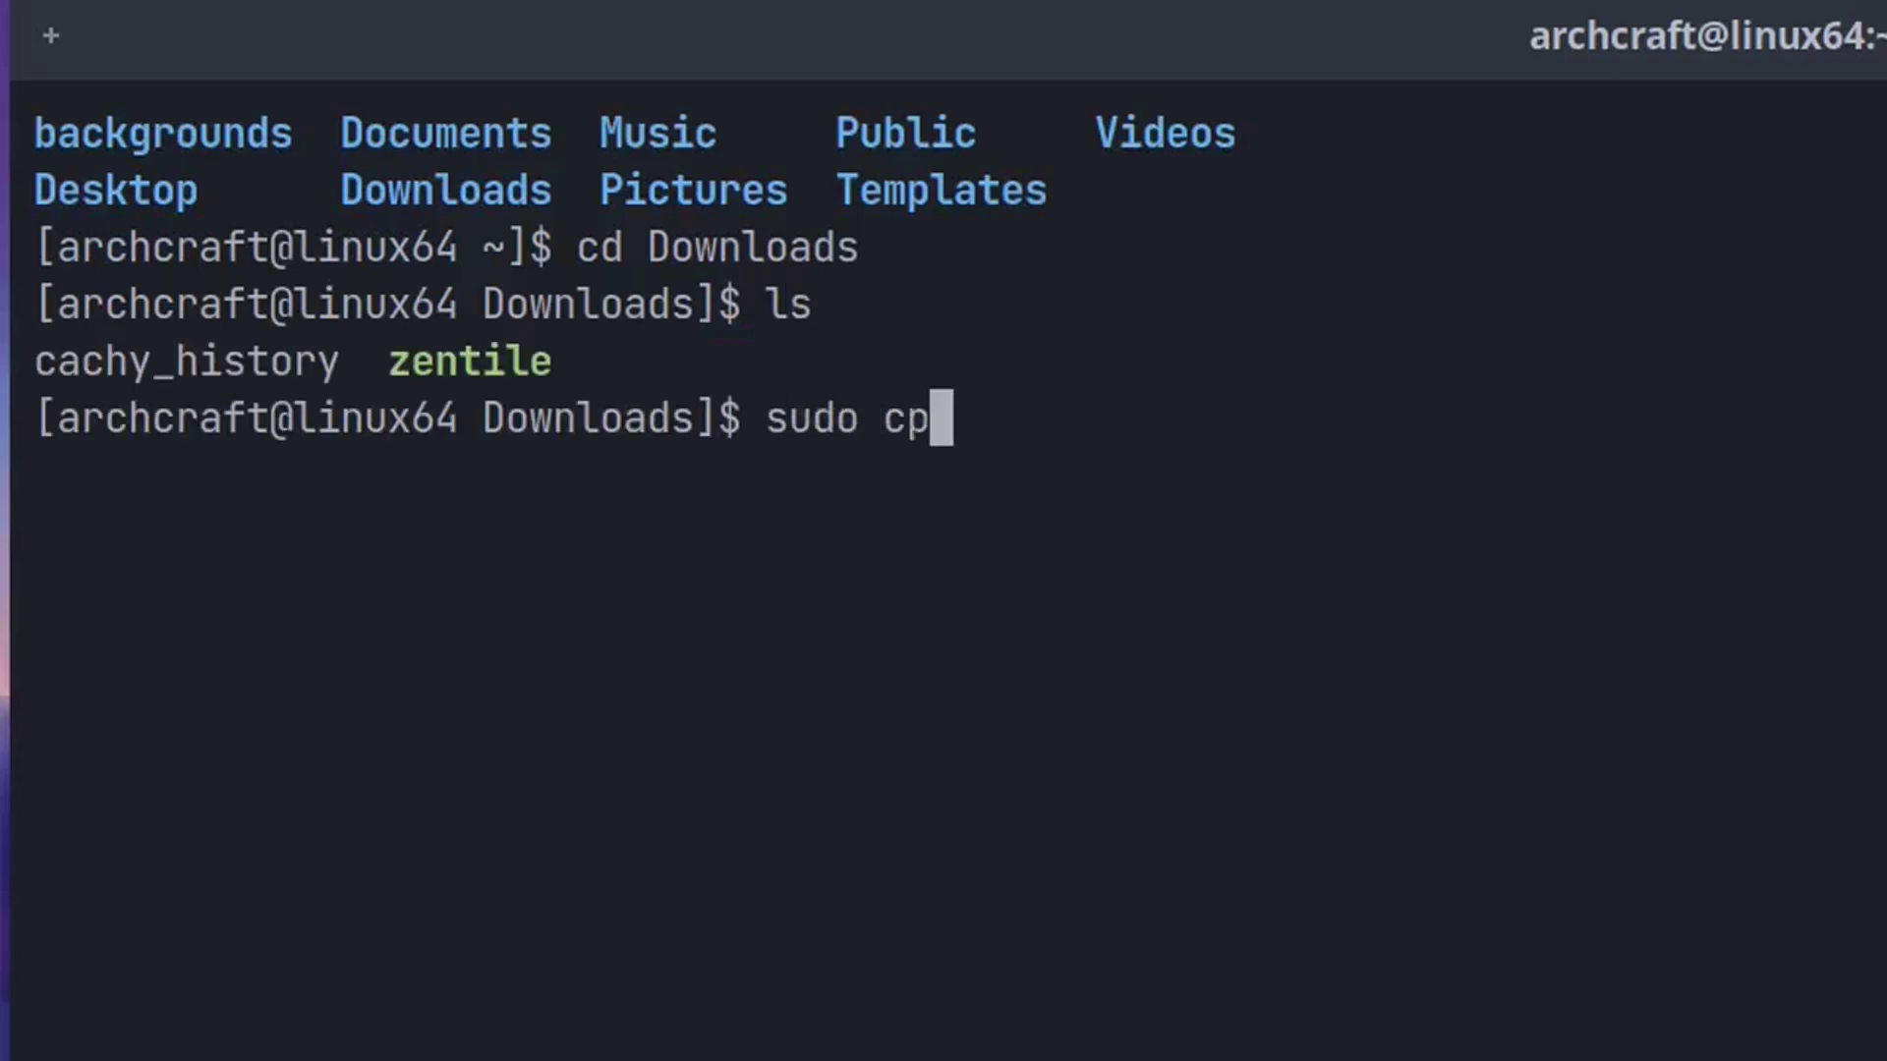
text( zentile )
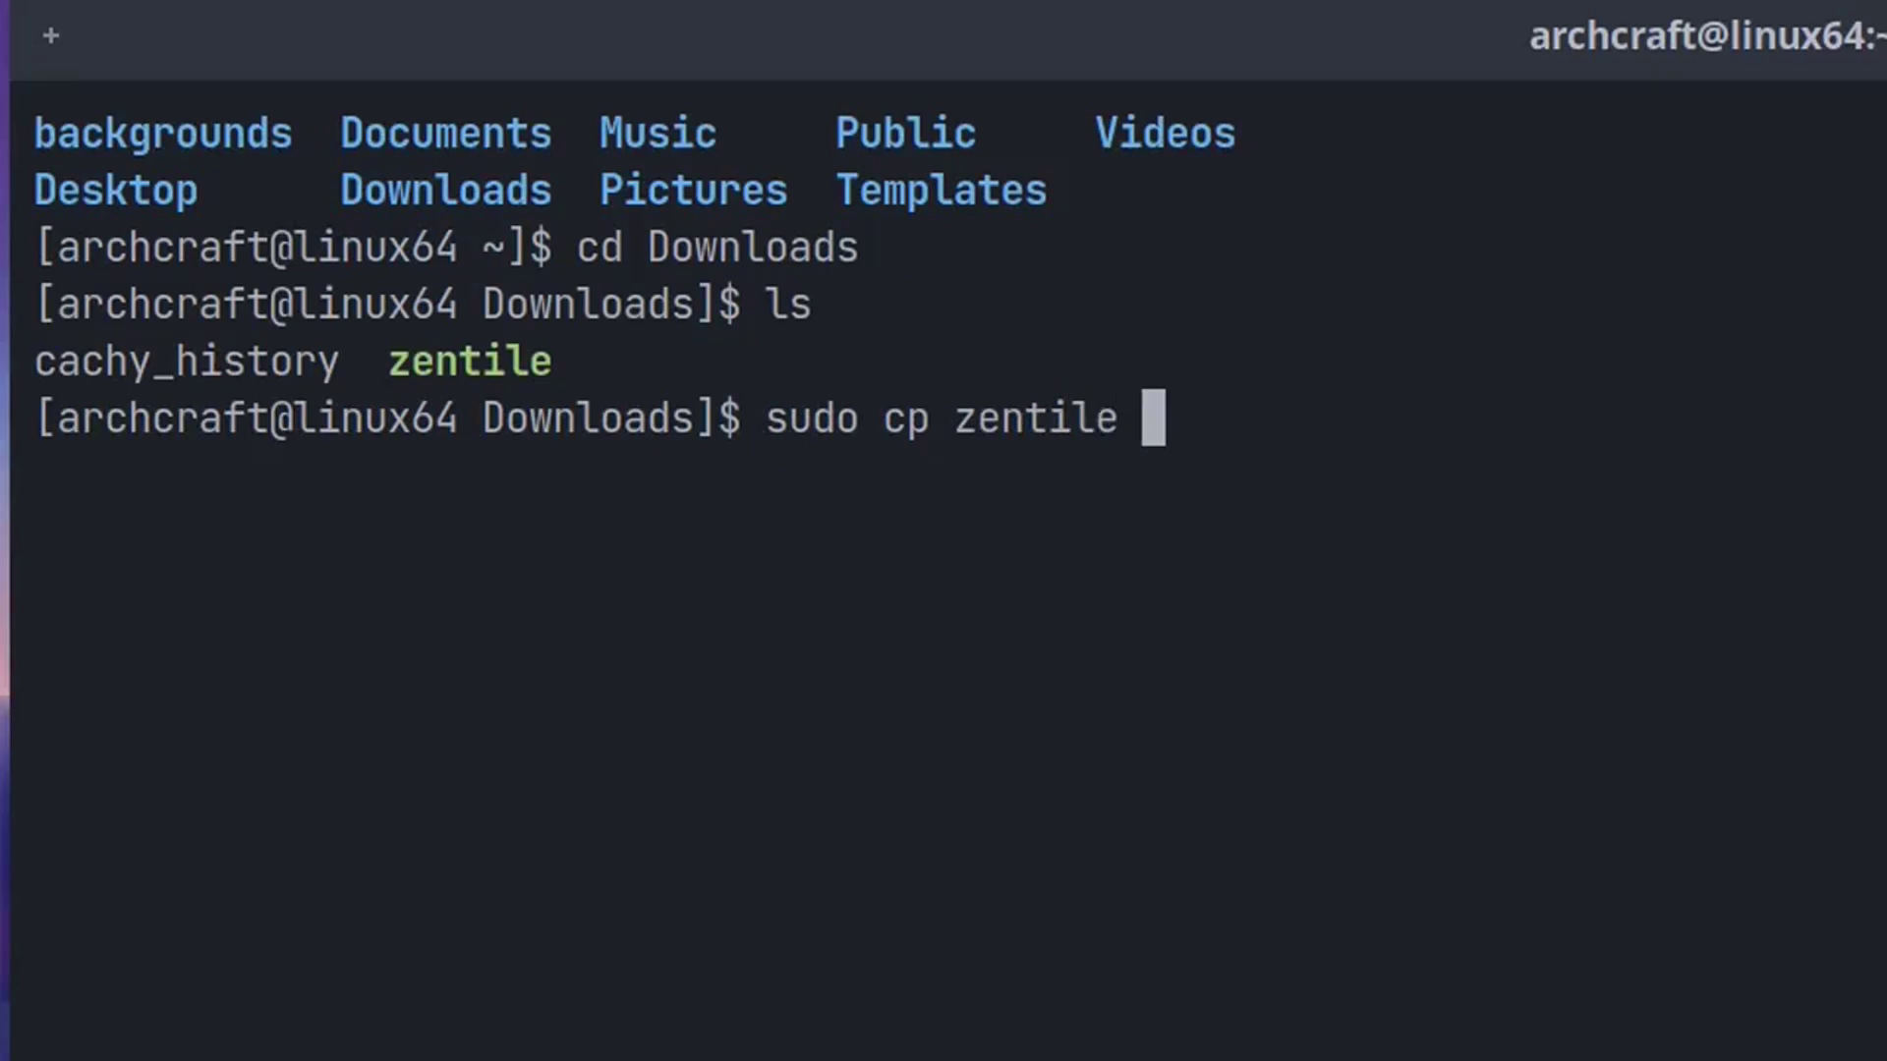
text(/usr/)
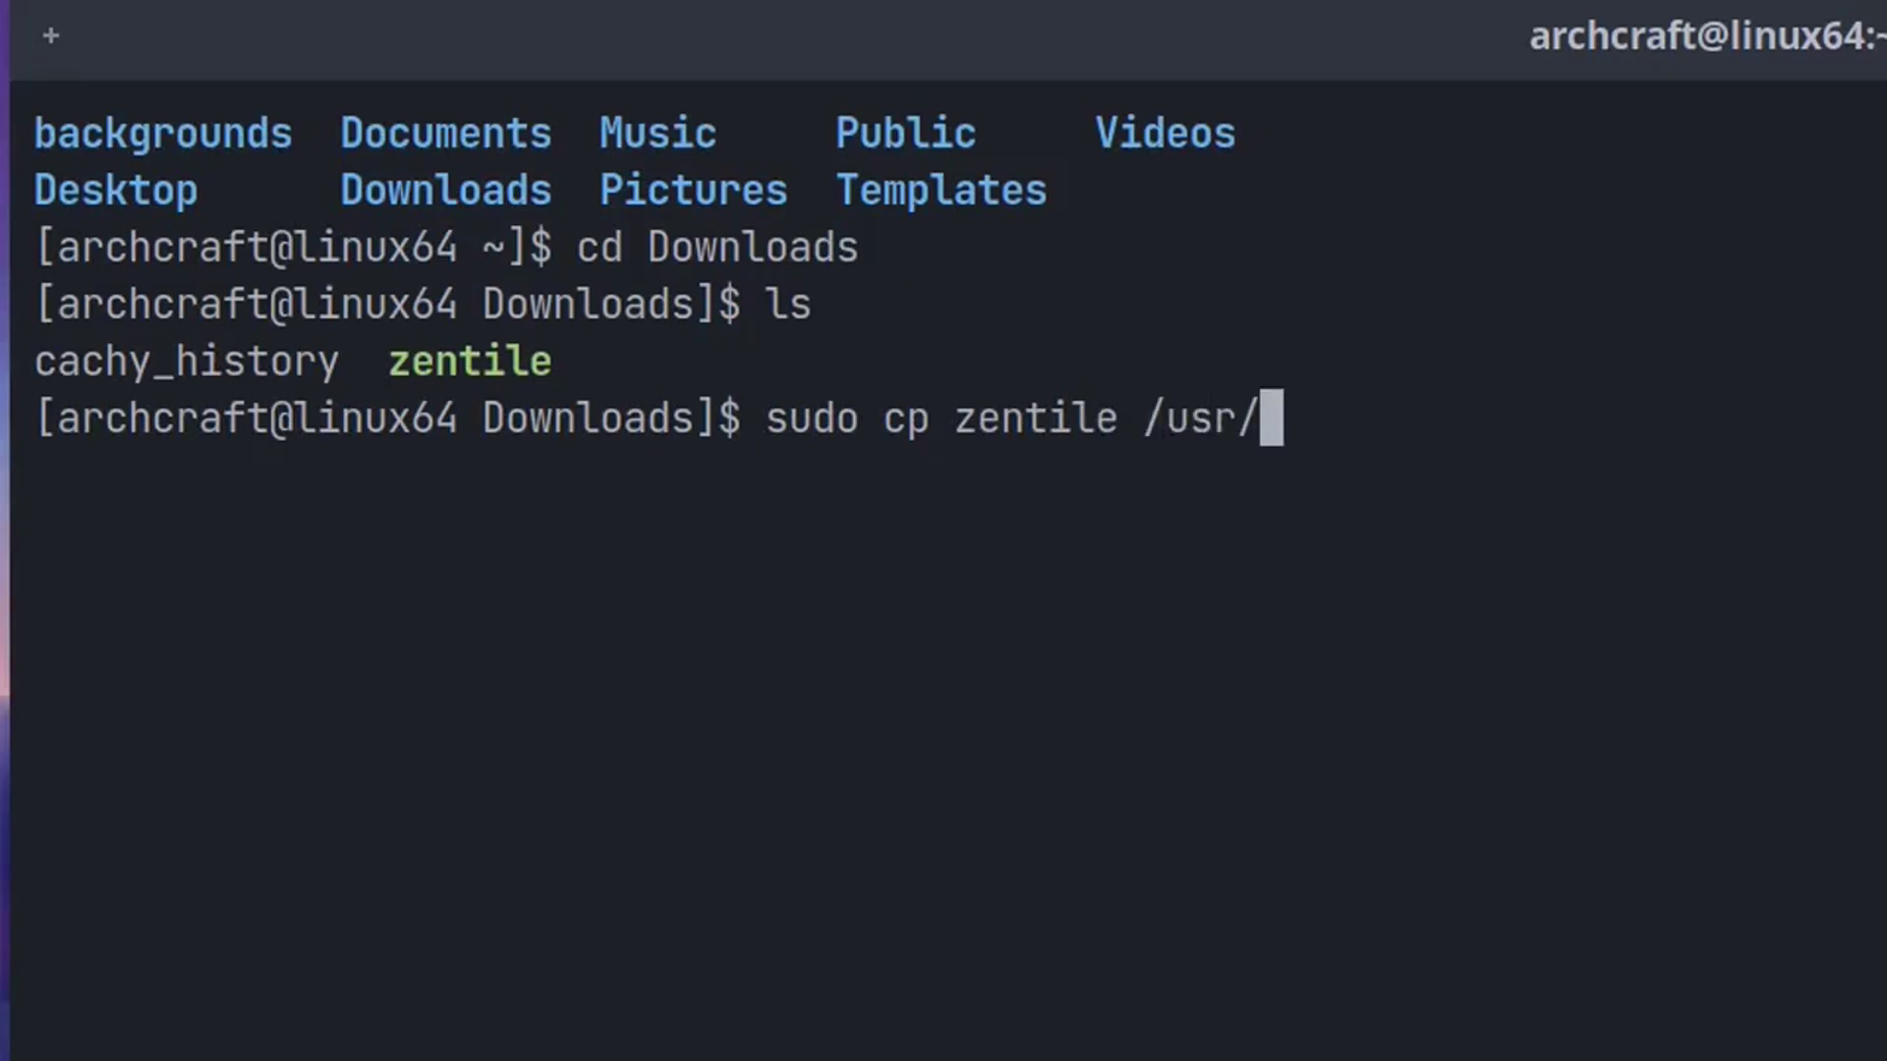
text(local/)
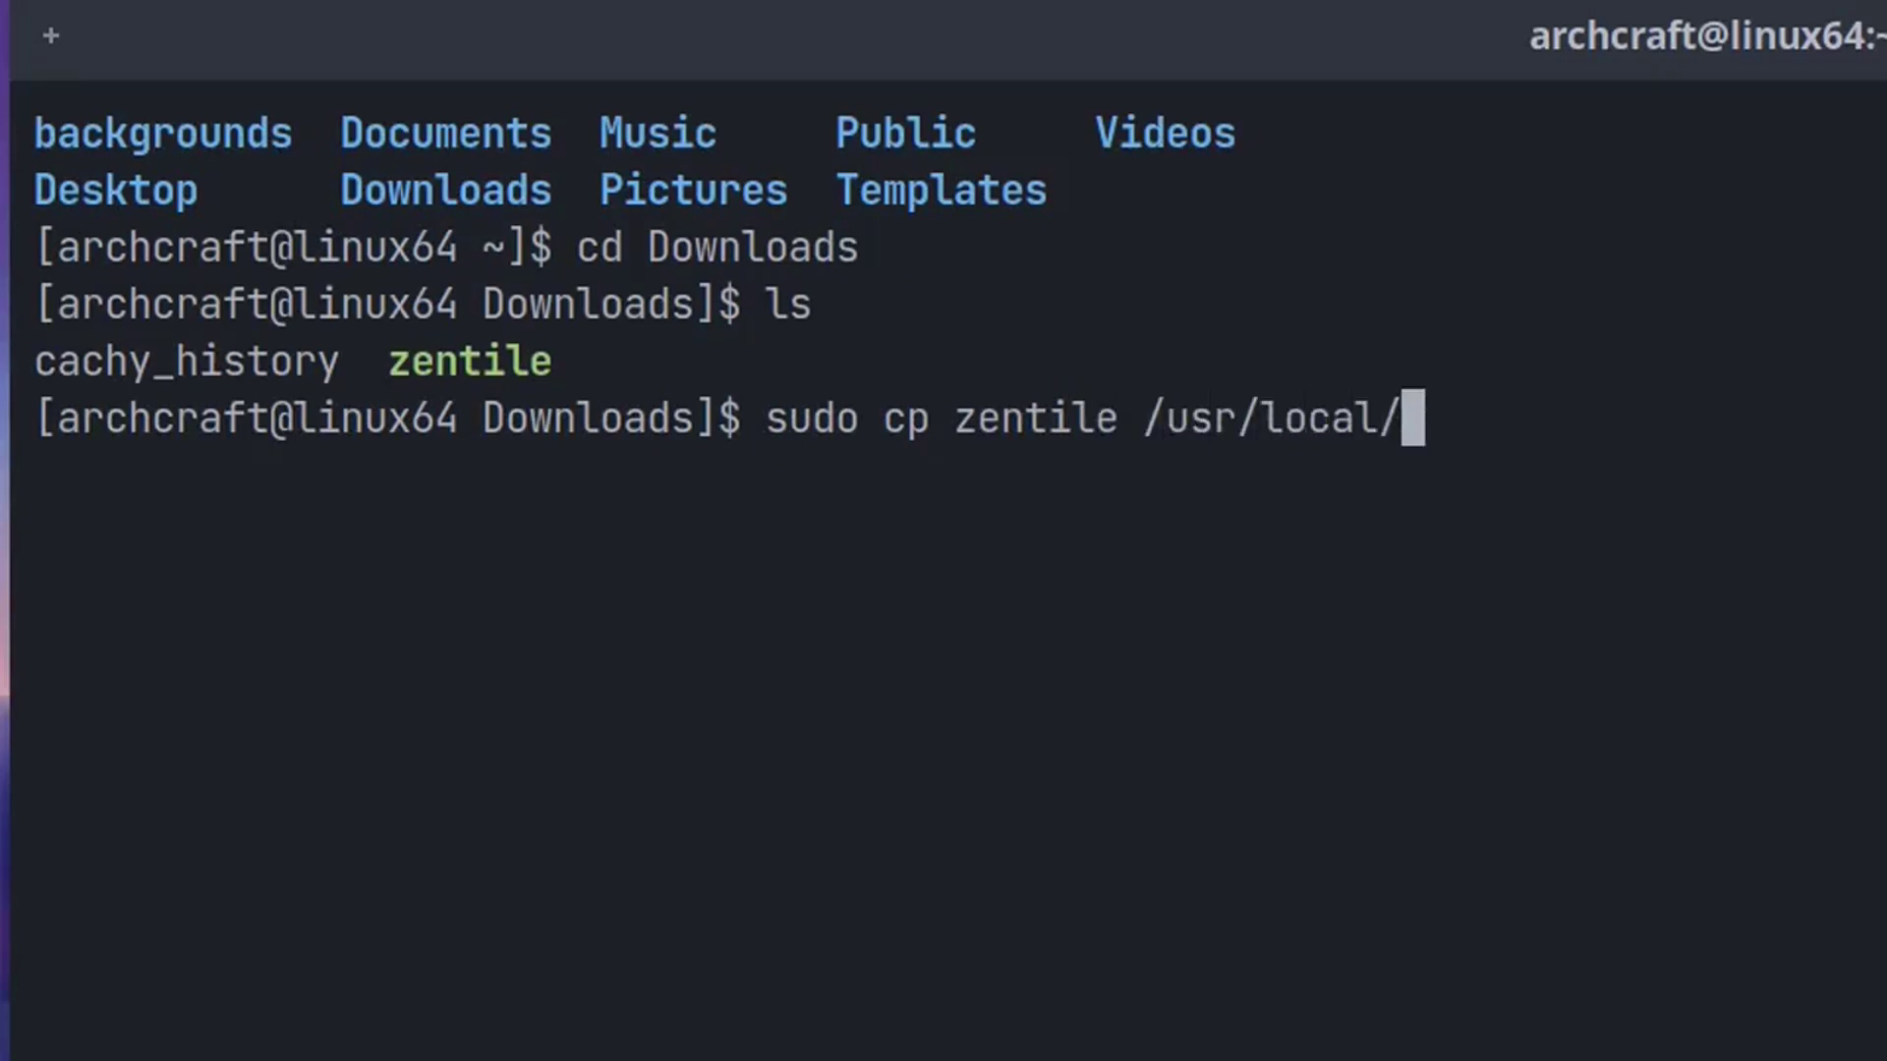
text(bin)
key(Return)
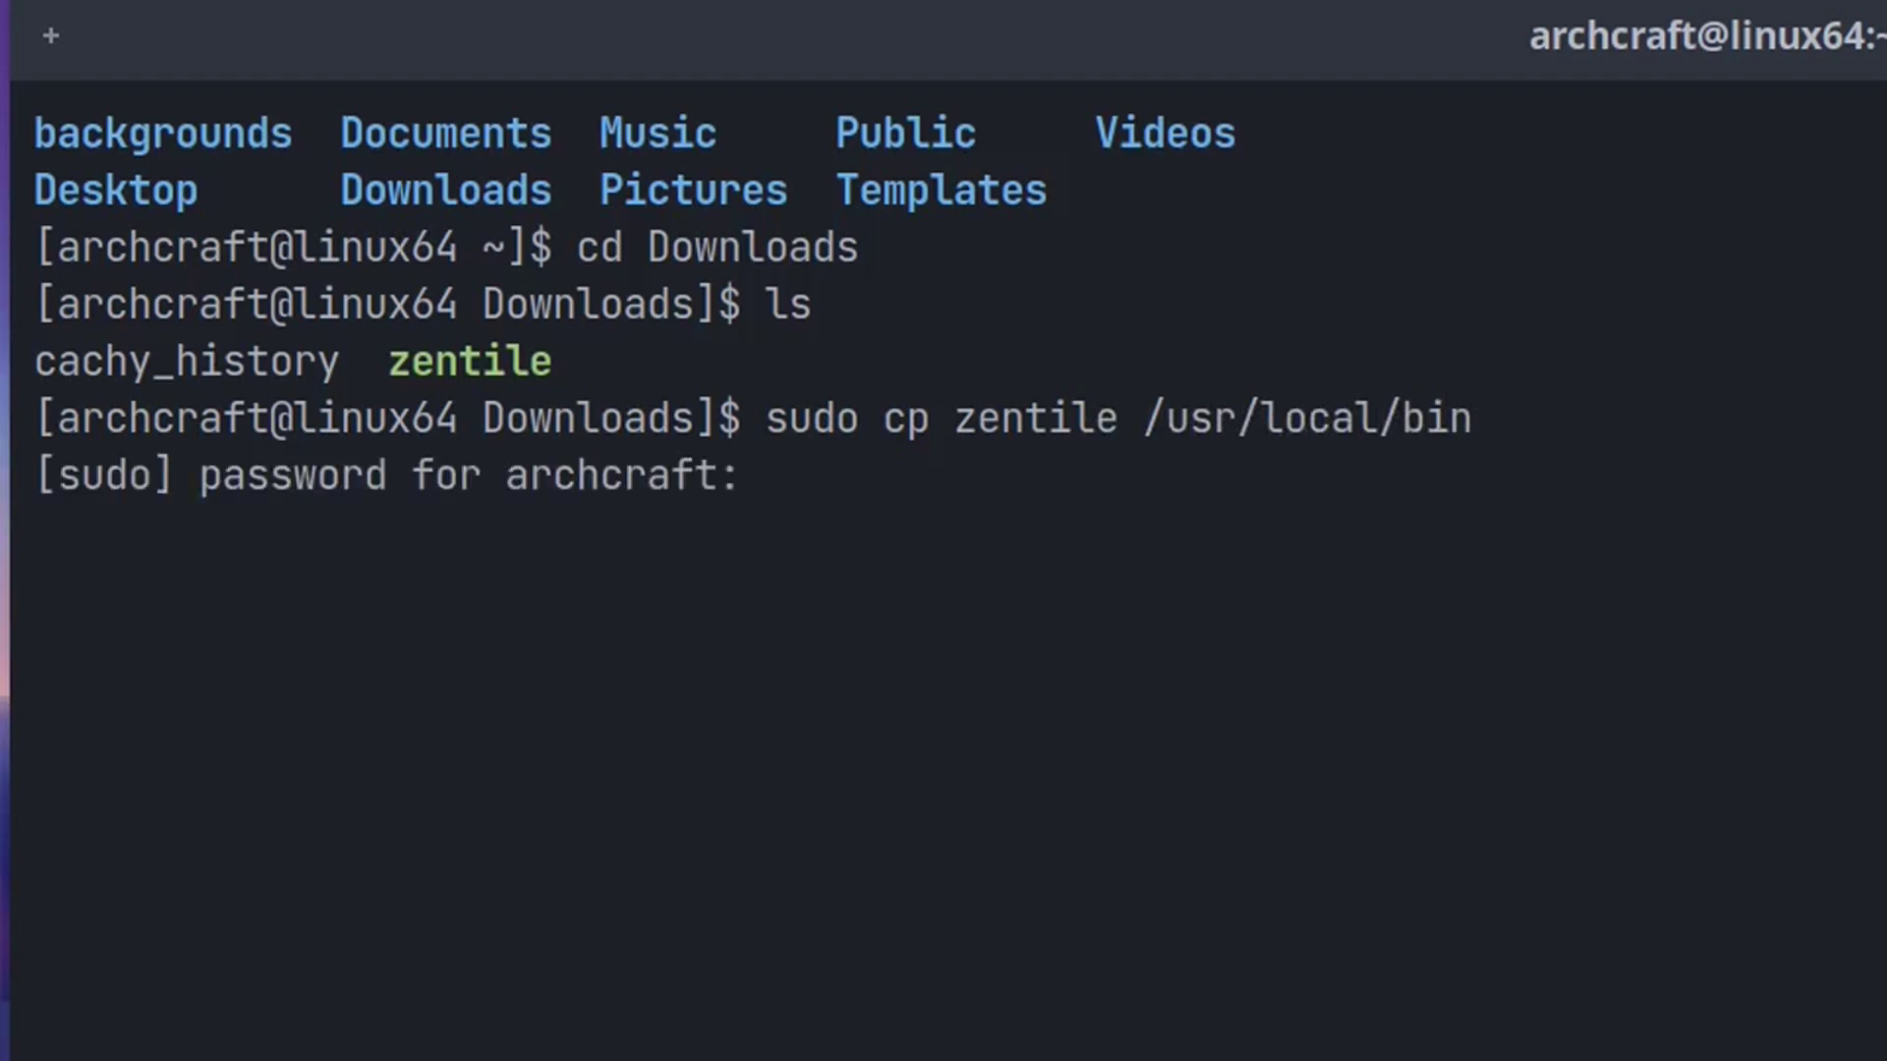
text(************)
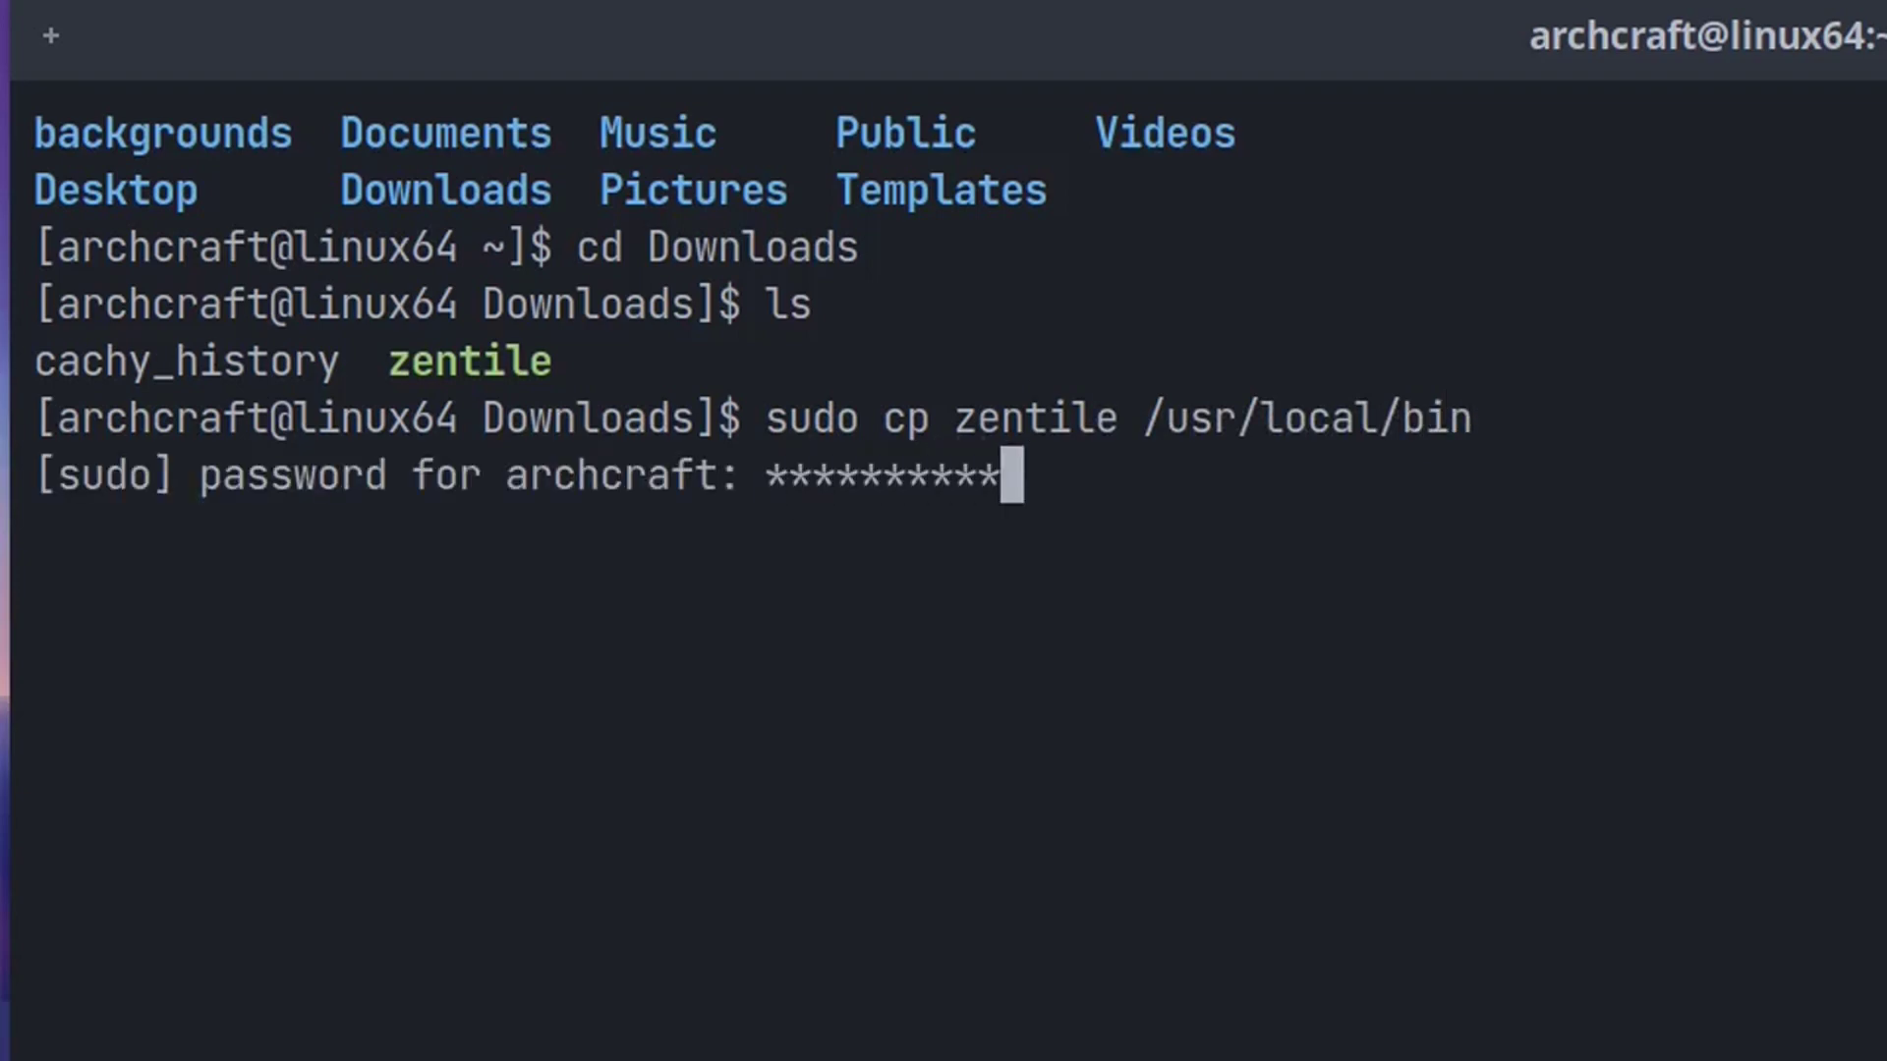
text(*)
key(Return)
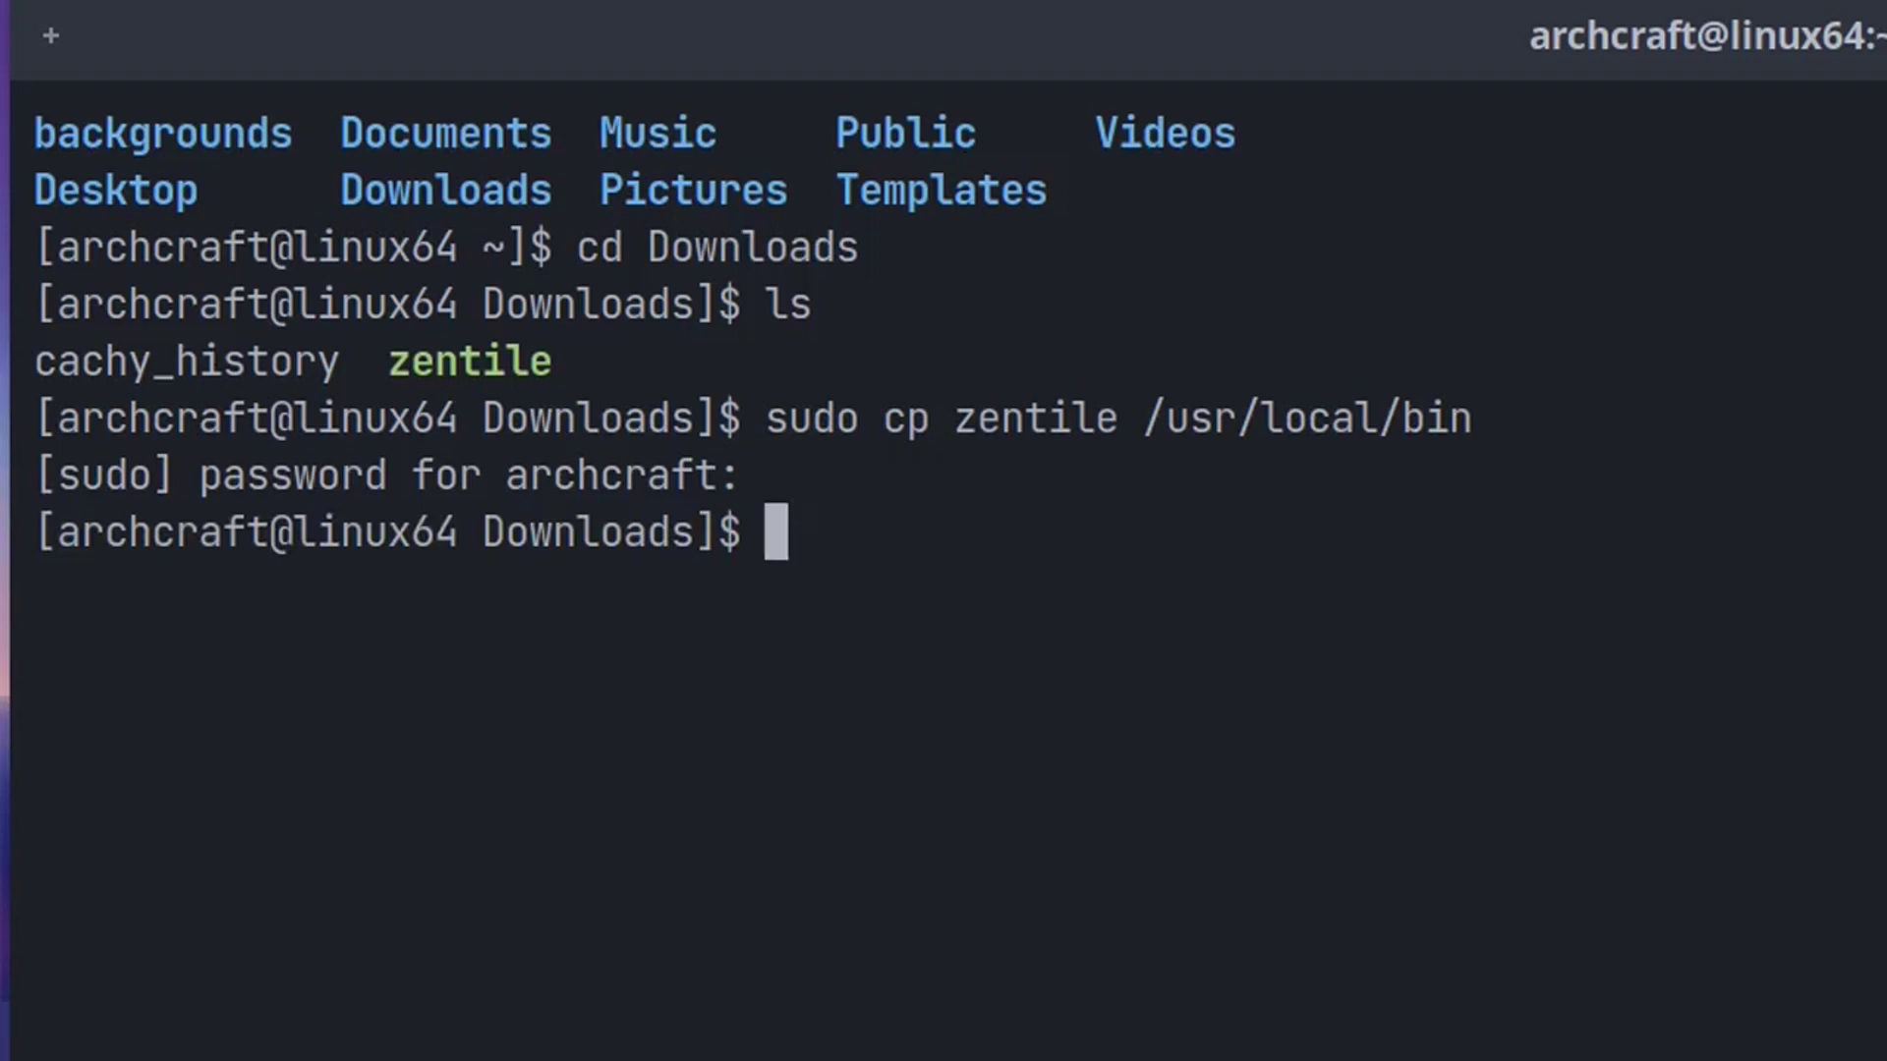
text(cd ..)
key(Return)
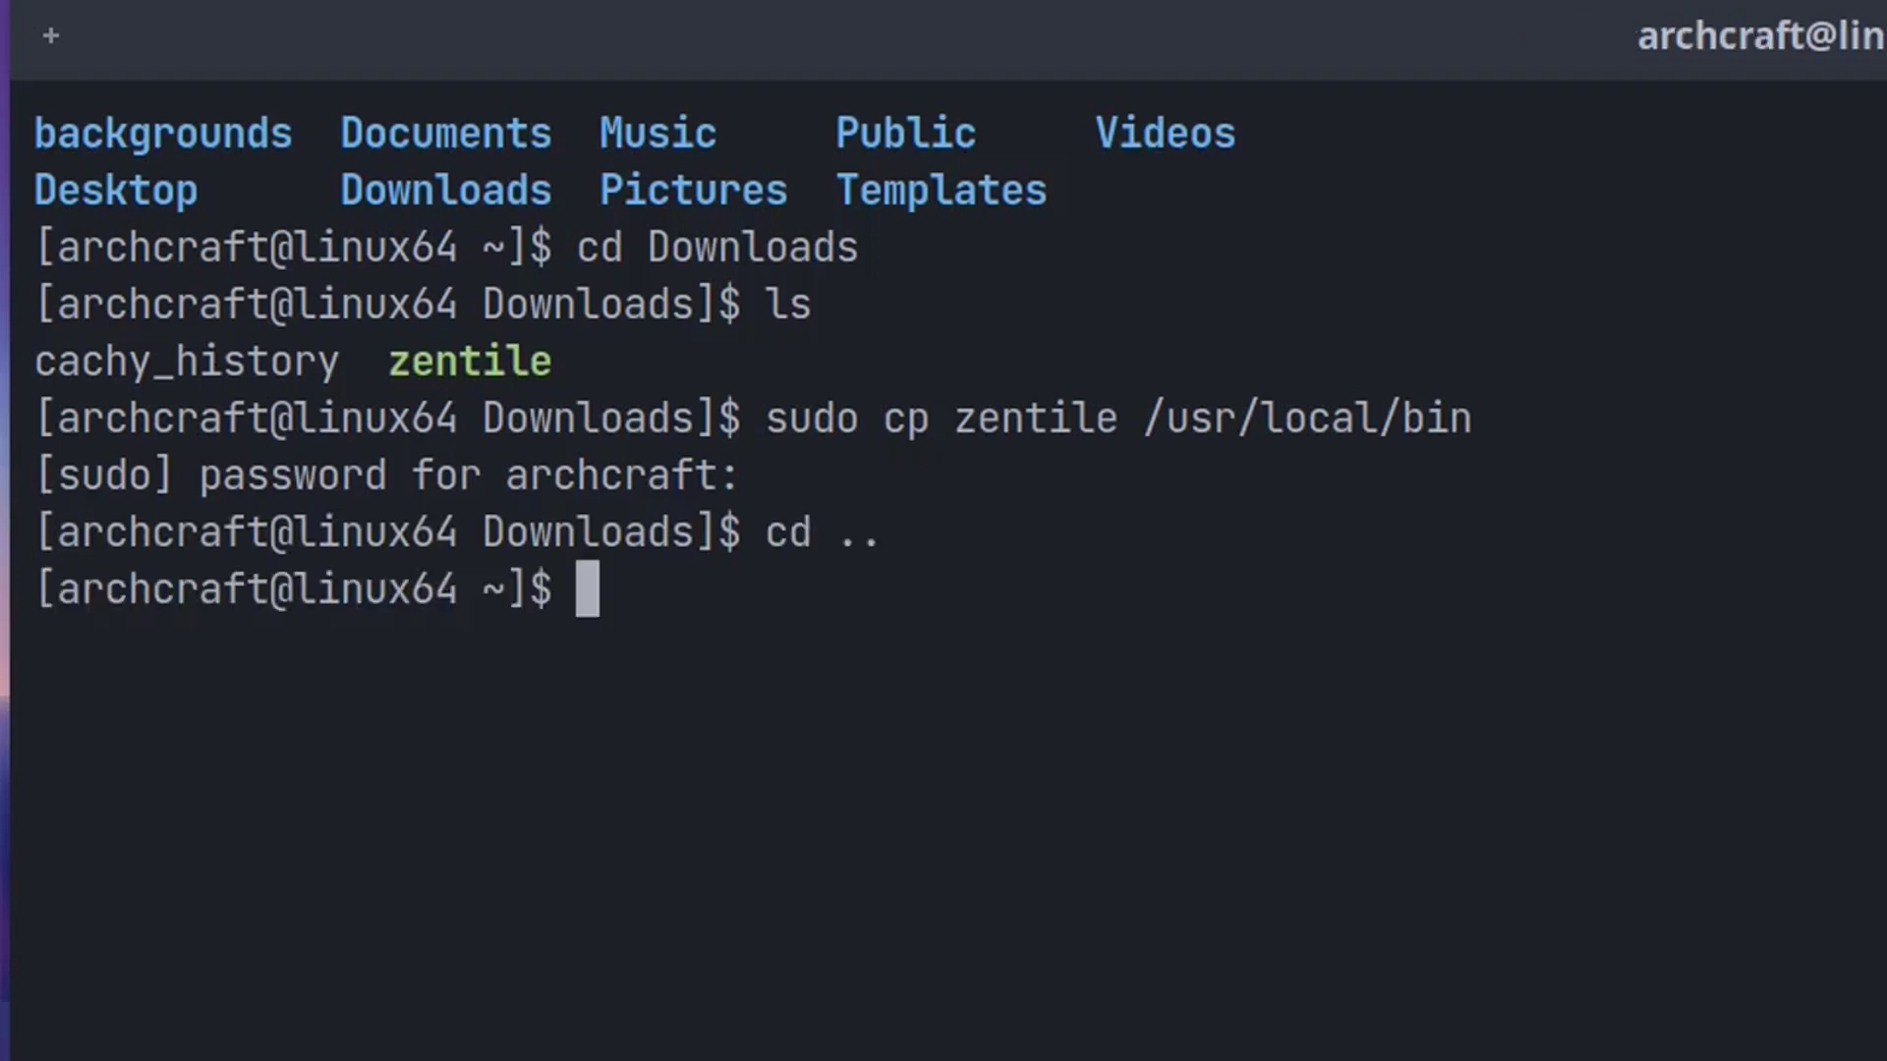
text(ls)
key(Return)
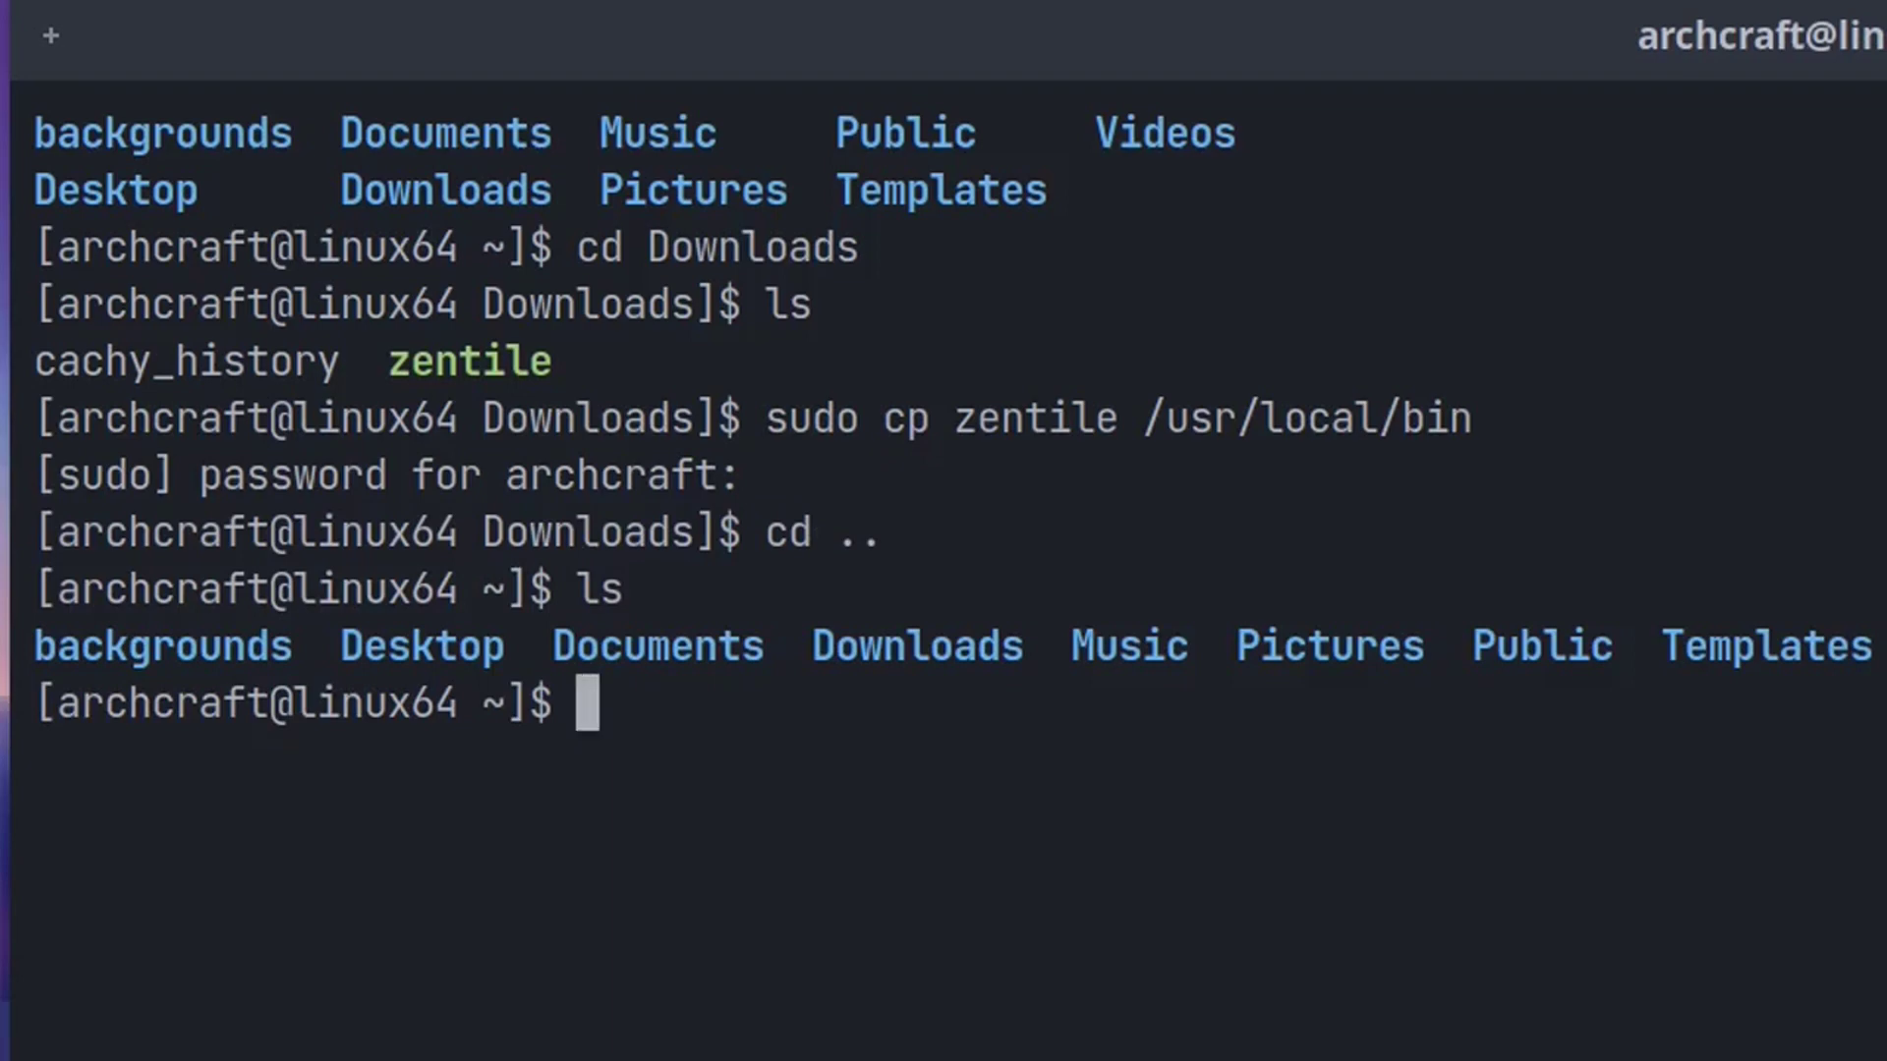
Step: Stop any running zentile with killall, then start 'zentile &' in the background
text(kill)
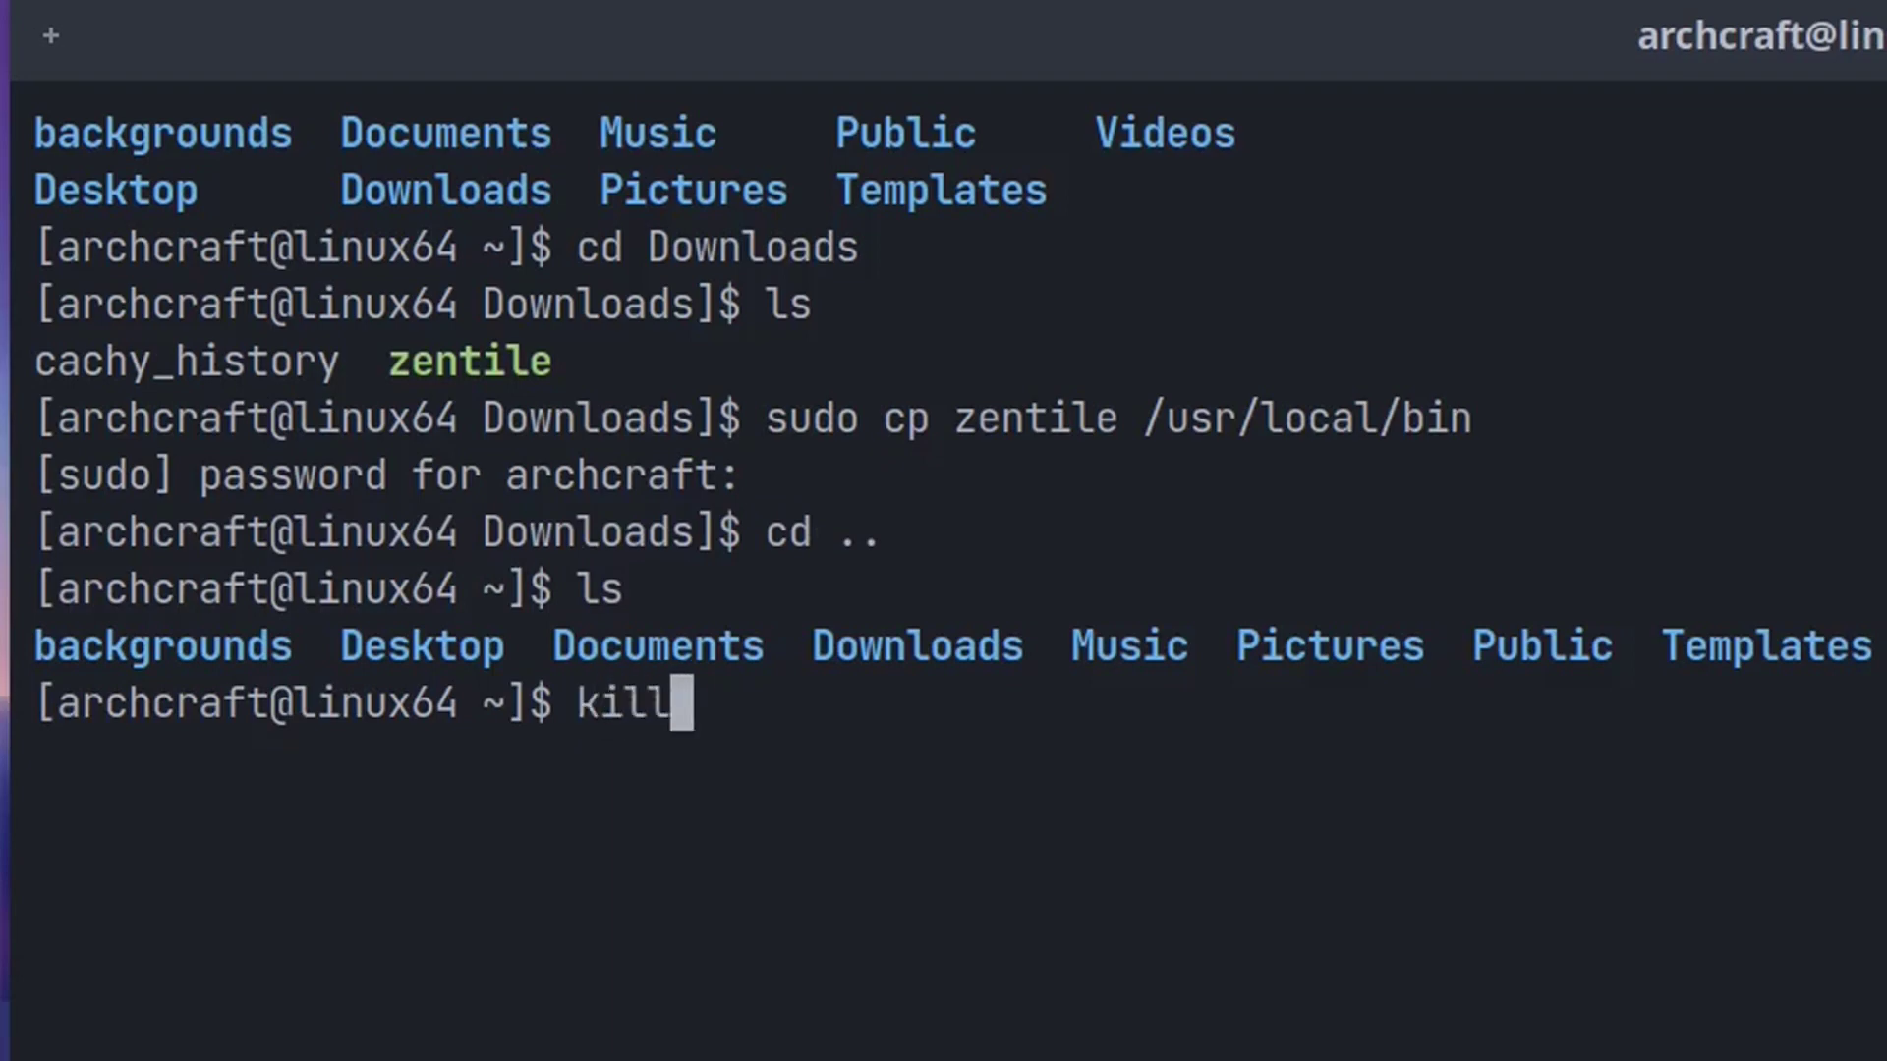
text(all zentile)
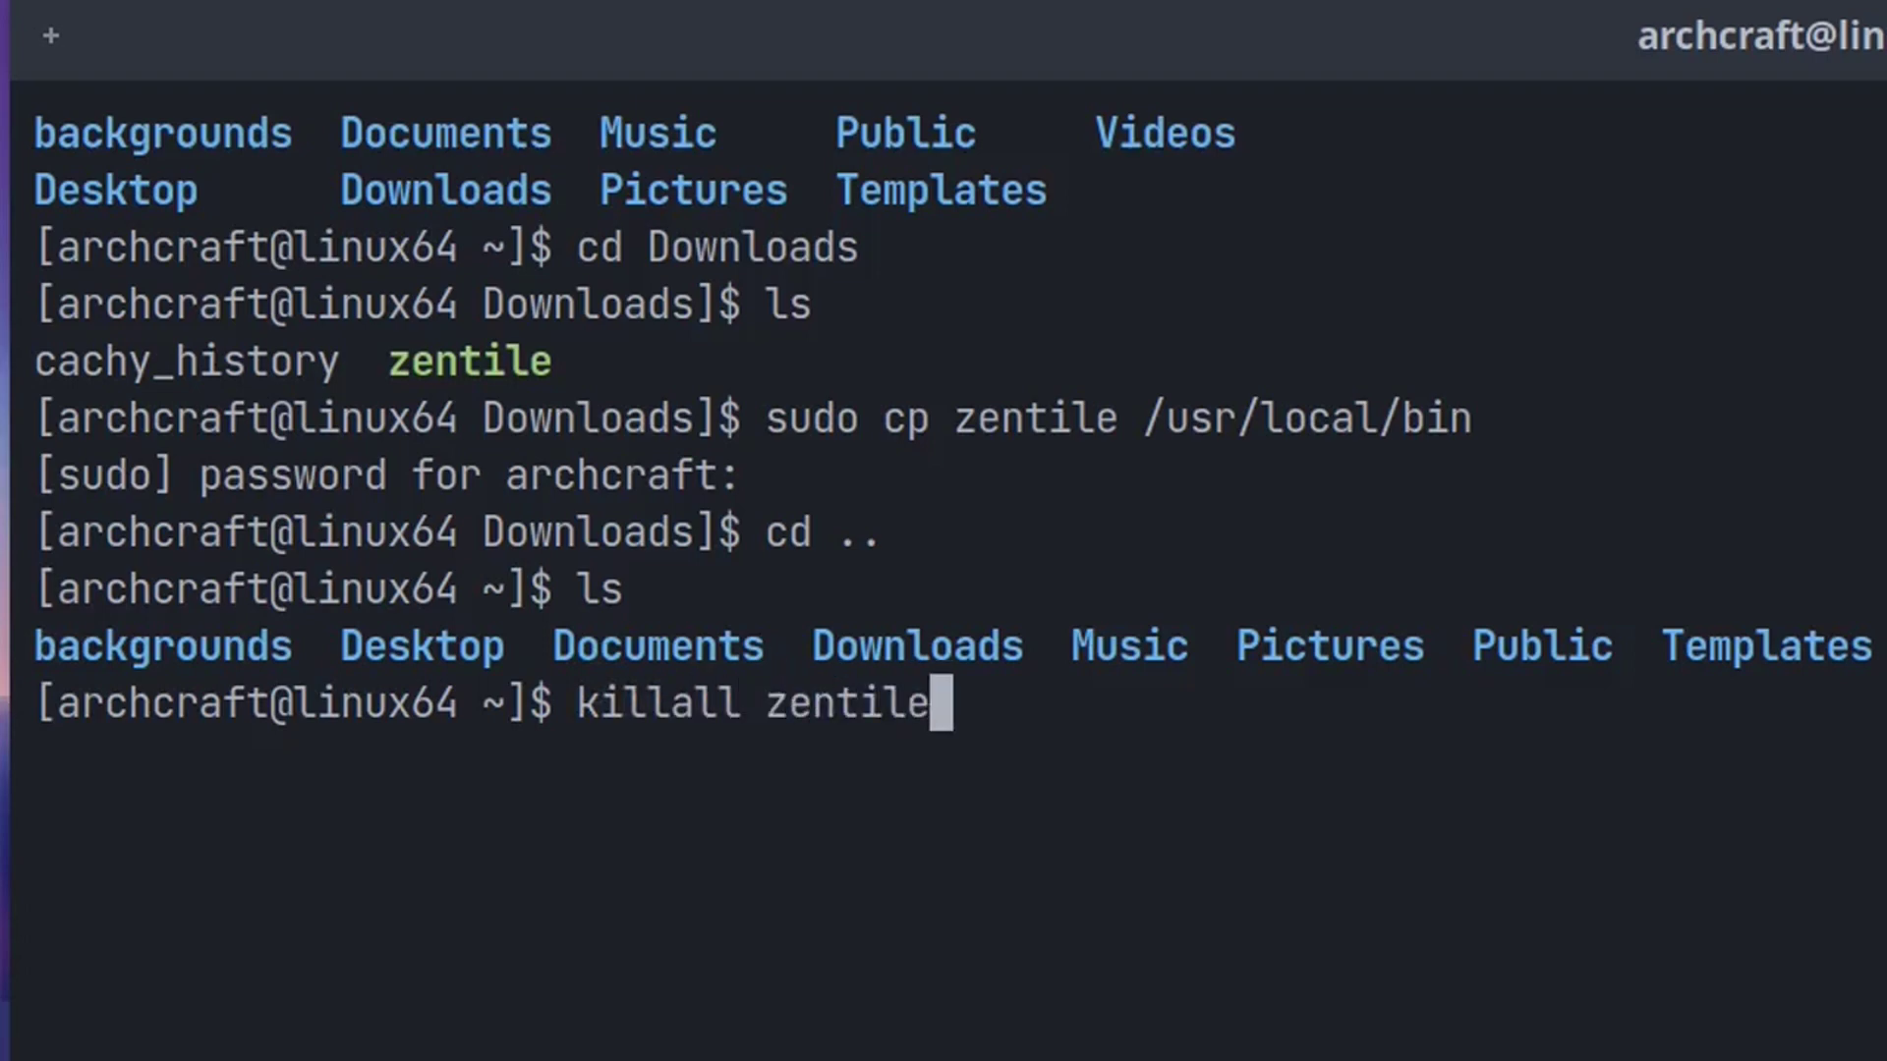
key(Return)
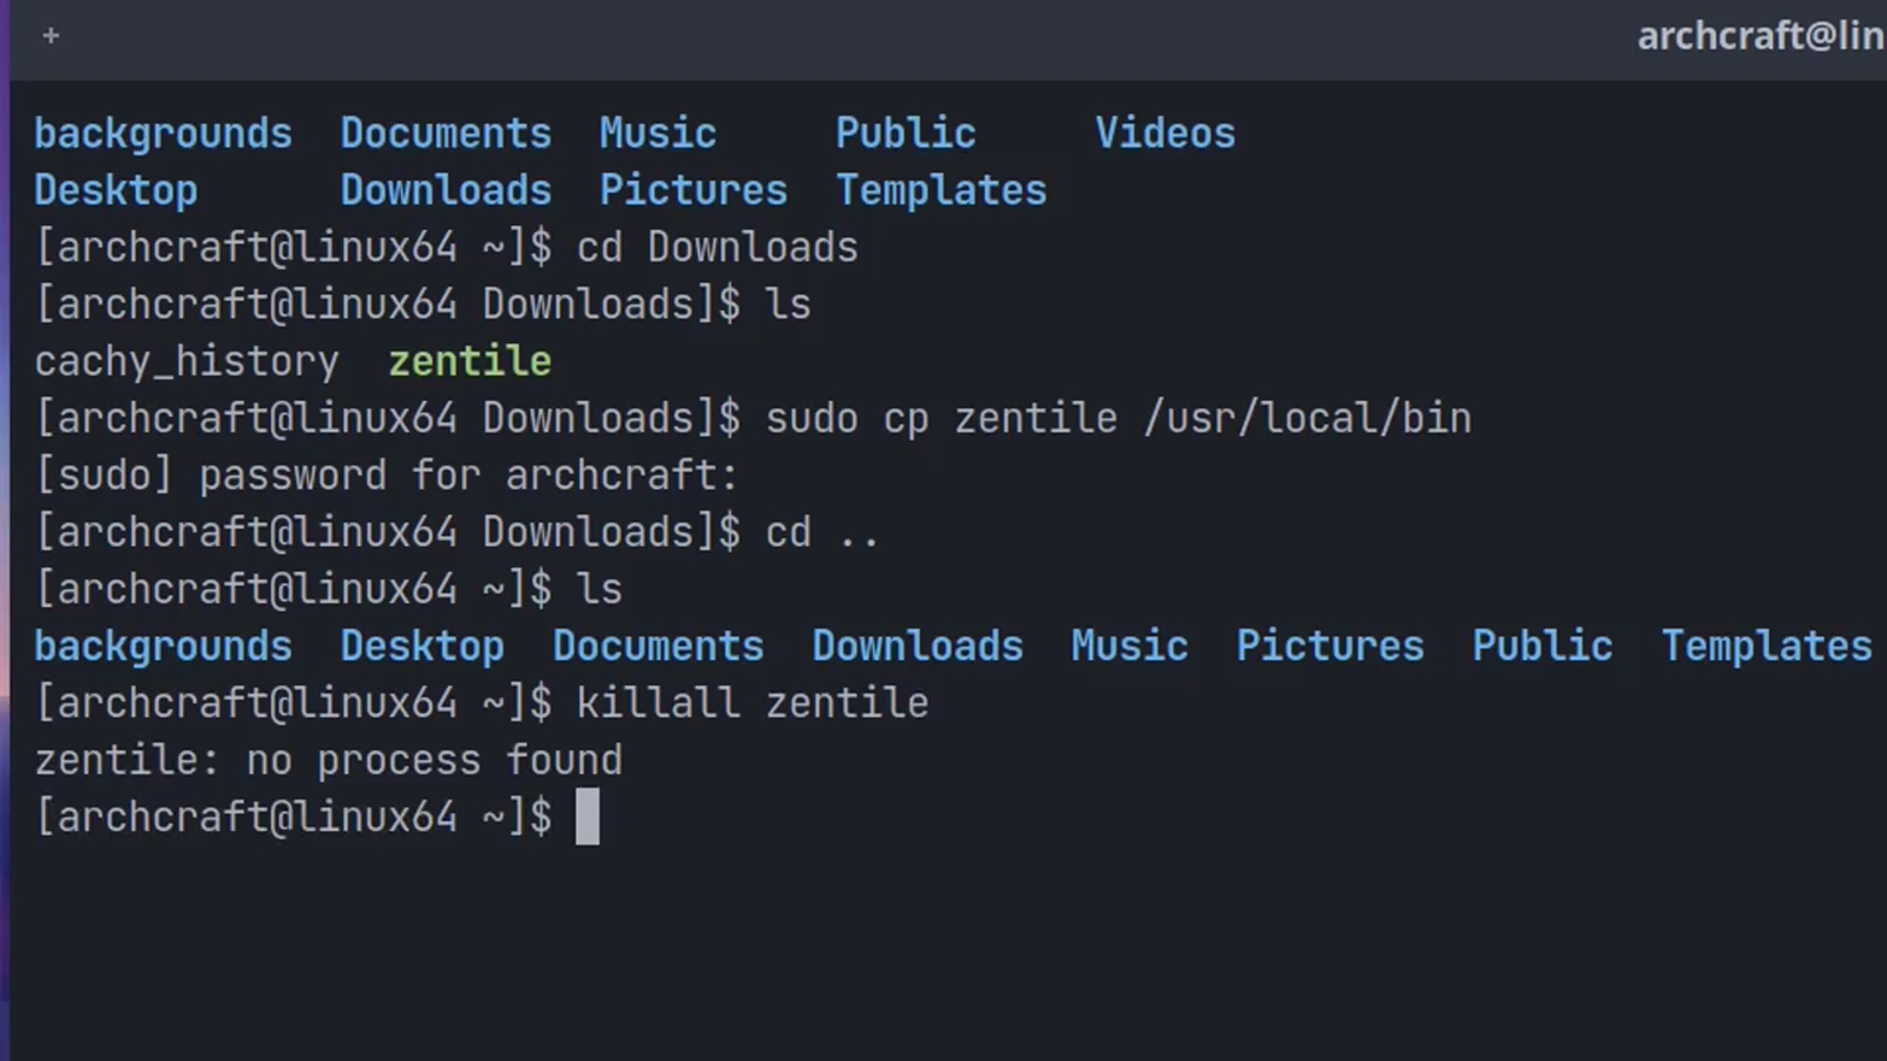
text(zen)
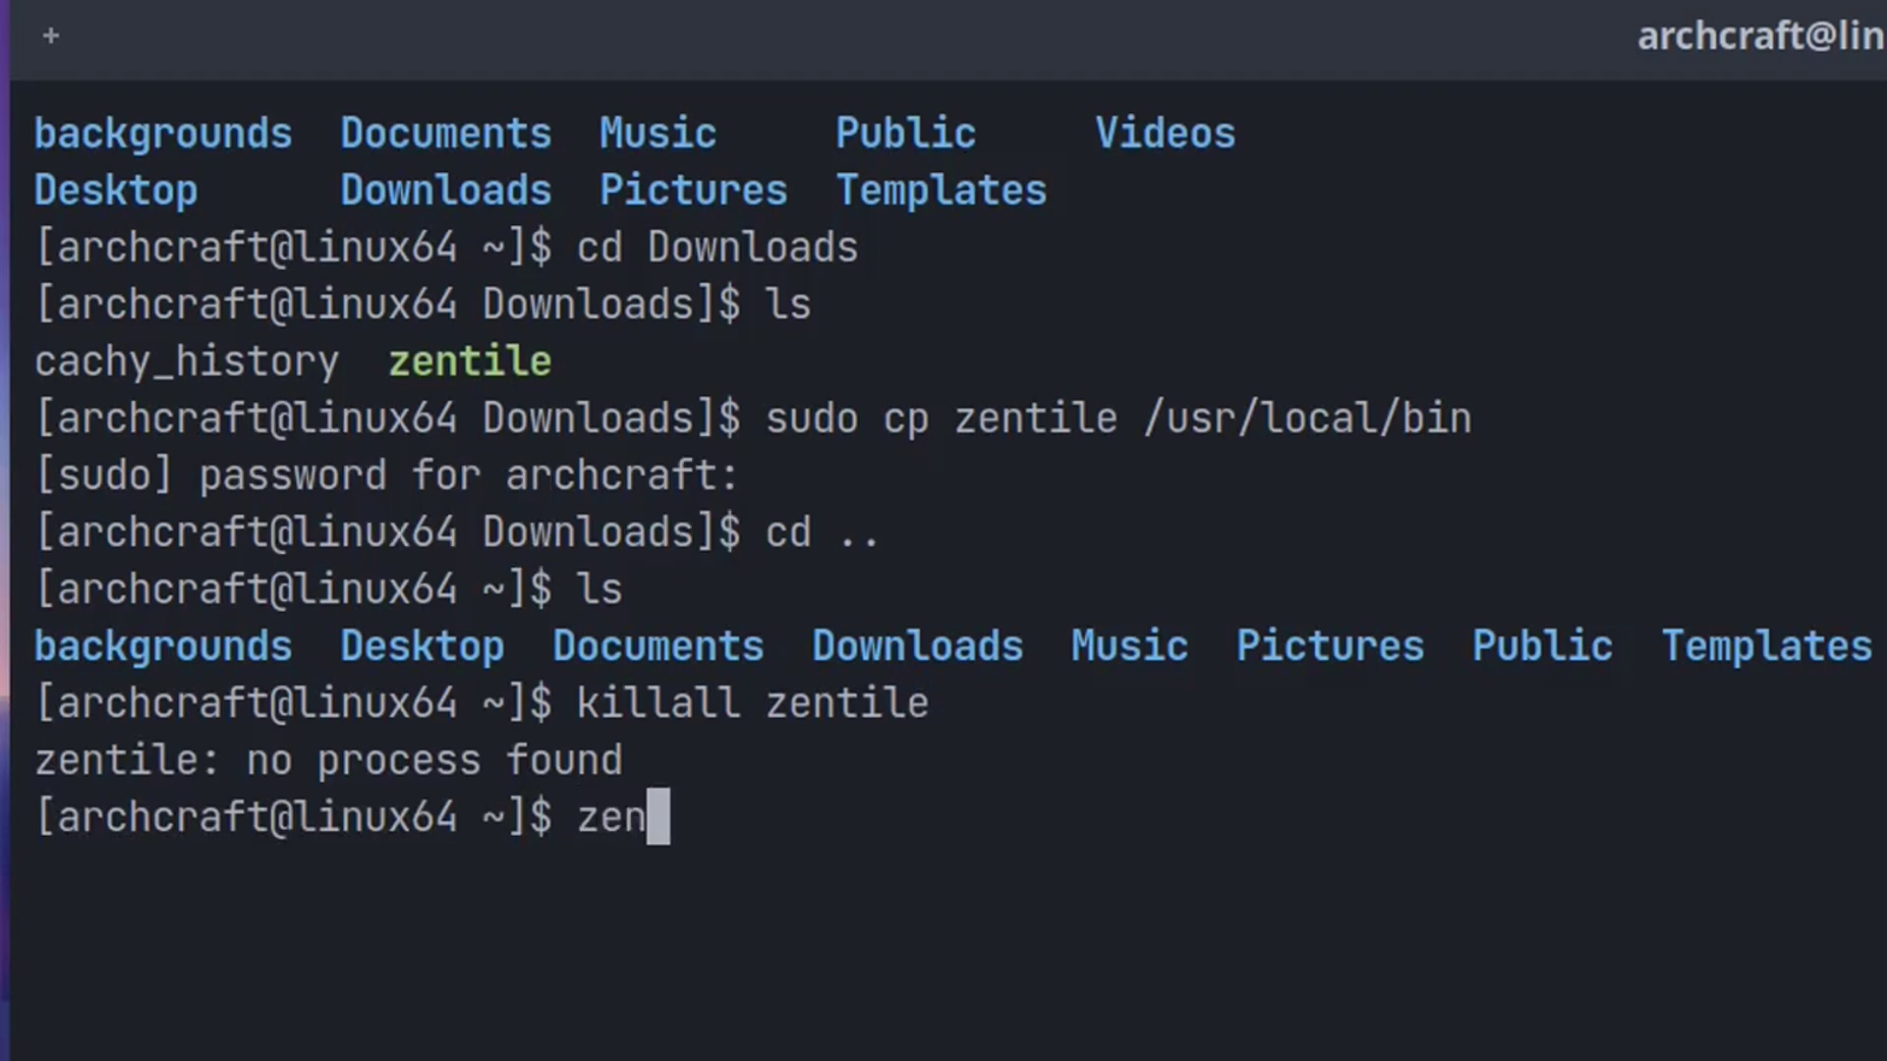
text(tile &)
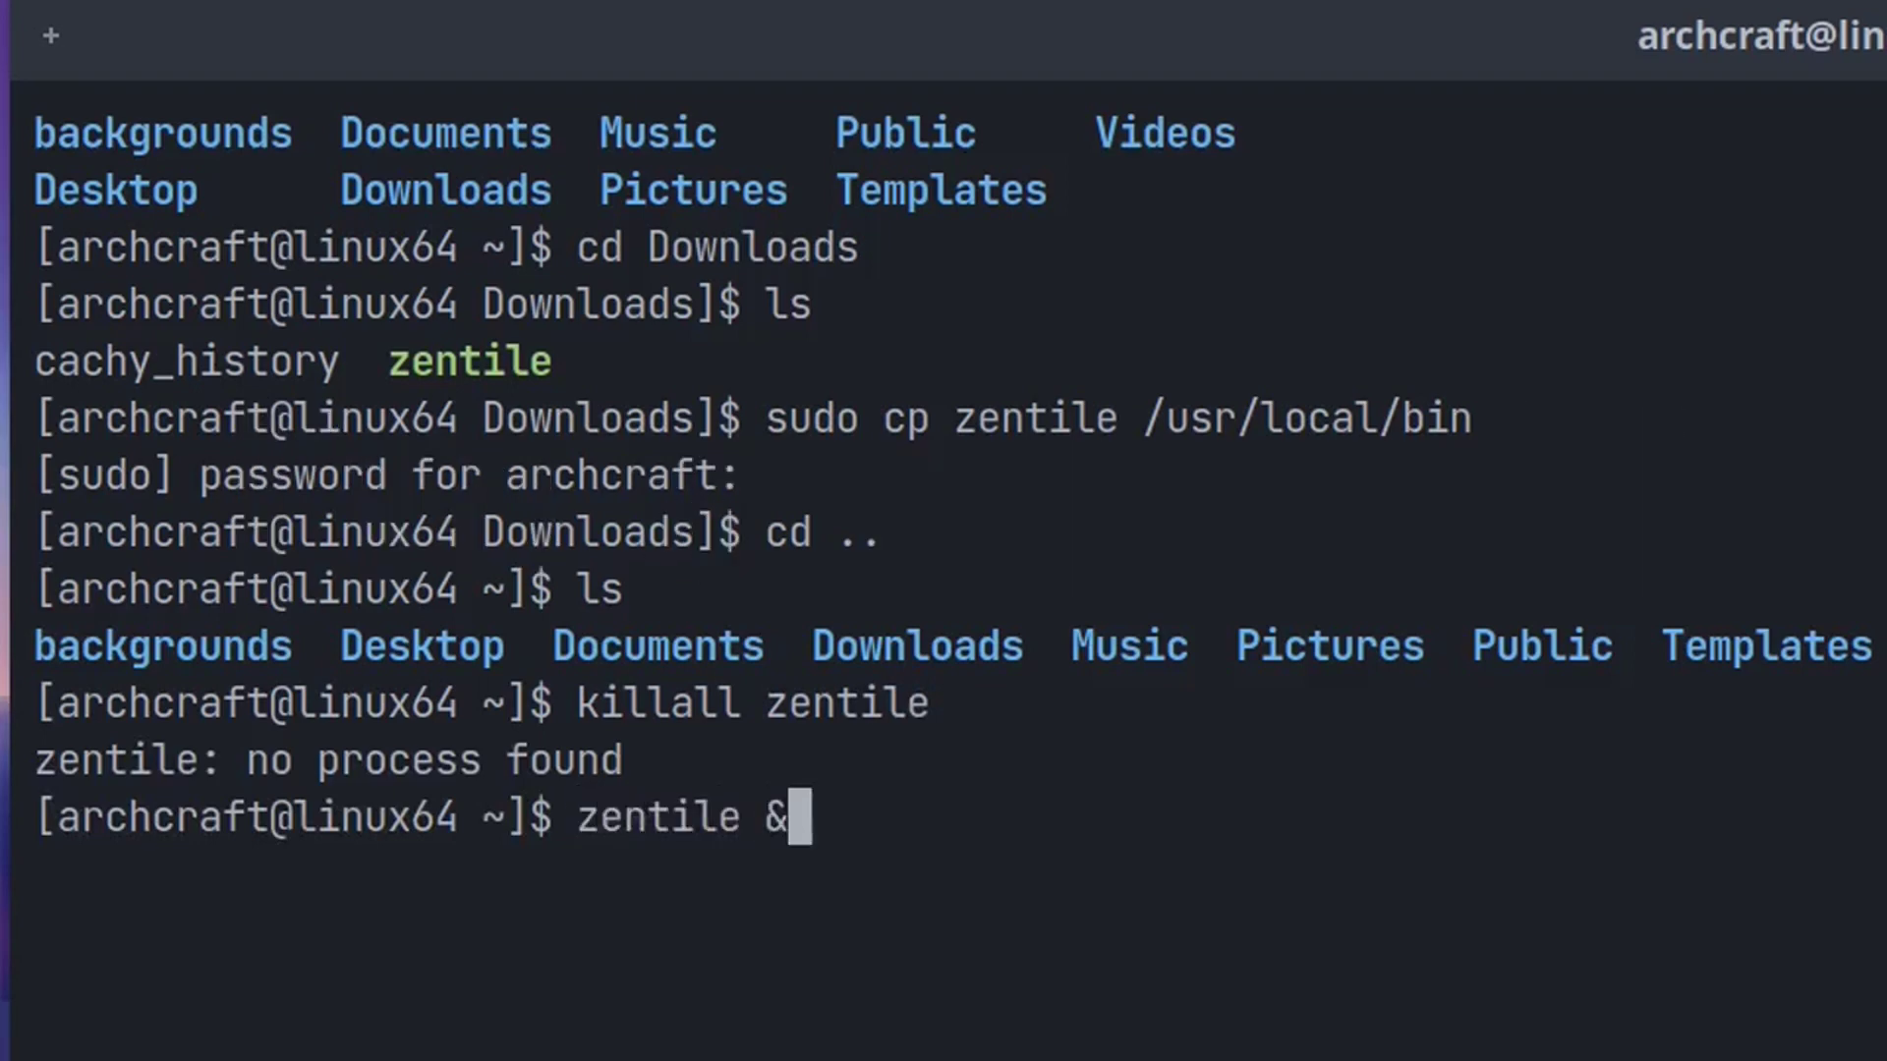
key(Return)
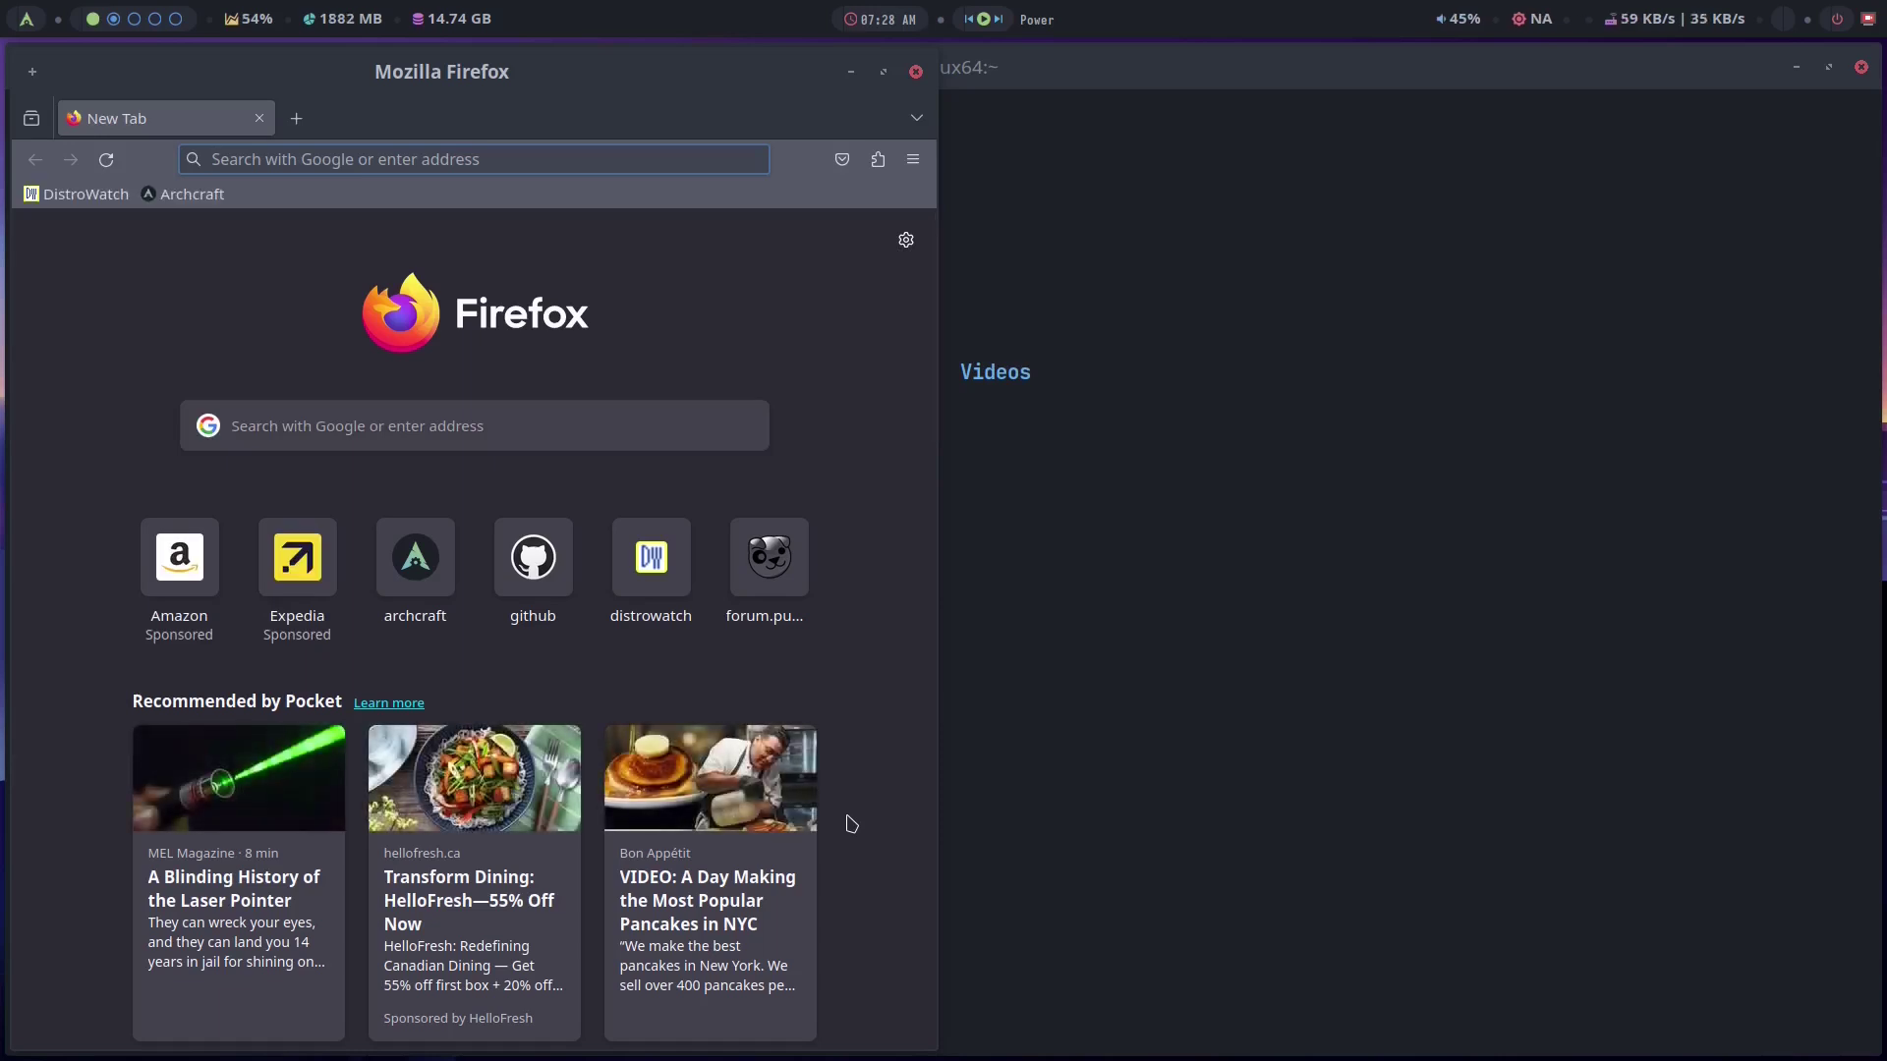
Step: Open Thunar, float and reposition the terminal and file manager, then re-tile all three windows
key(super+shift+f)
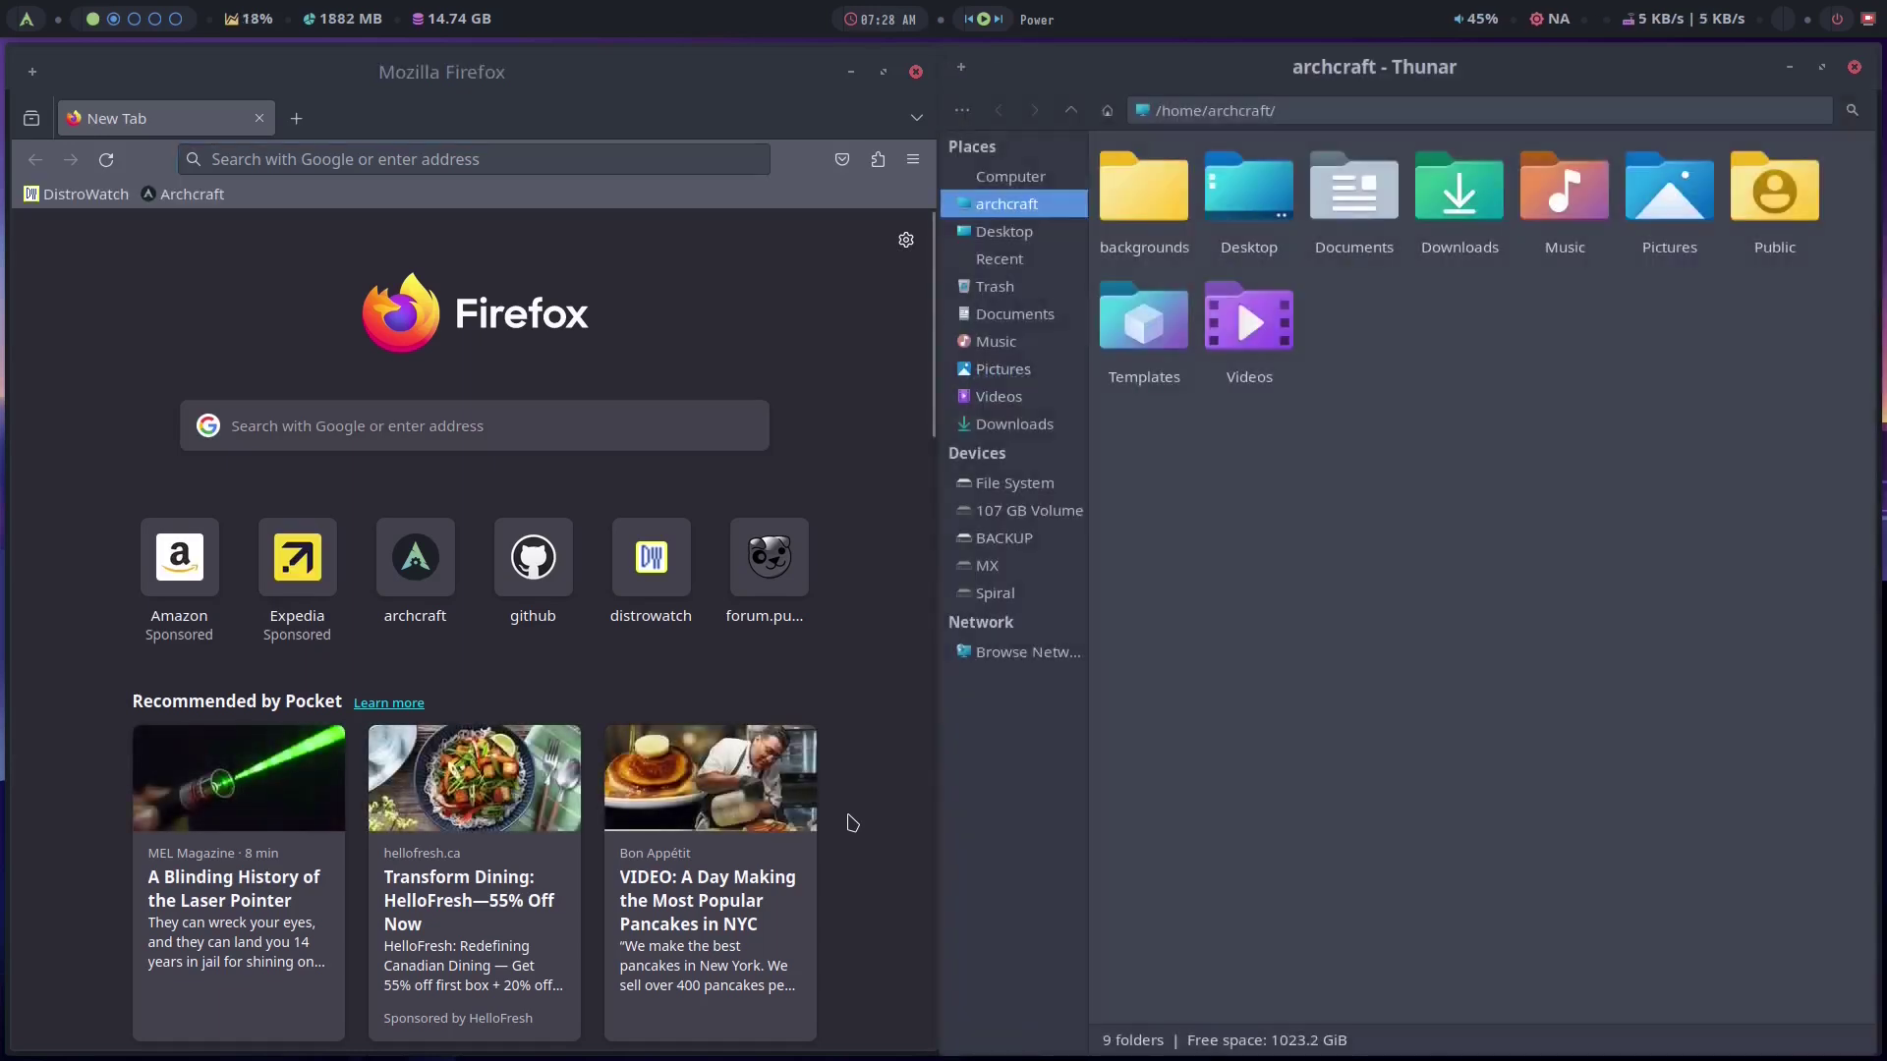
key(super+m)
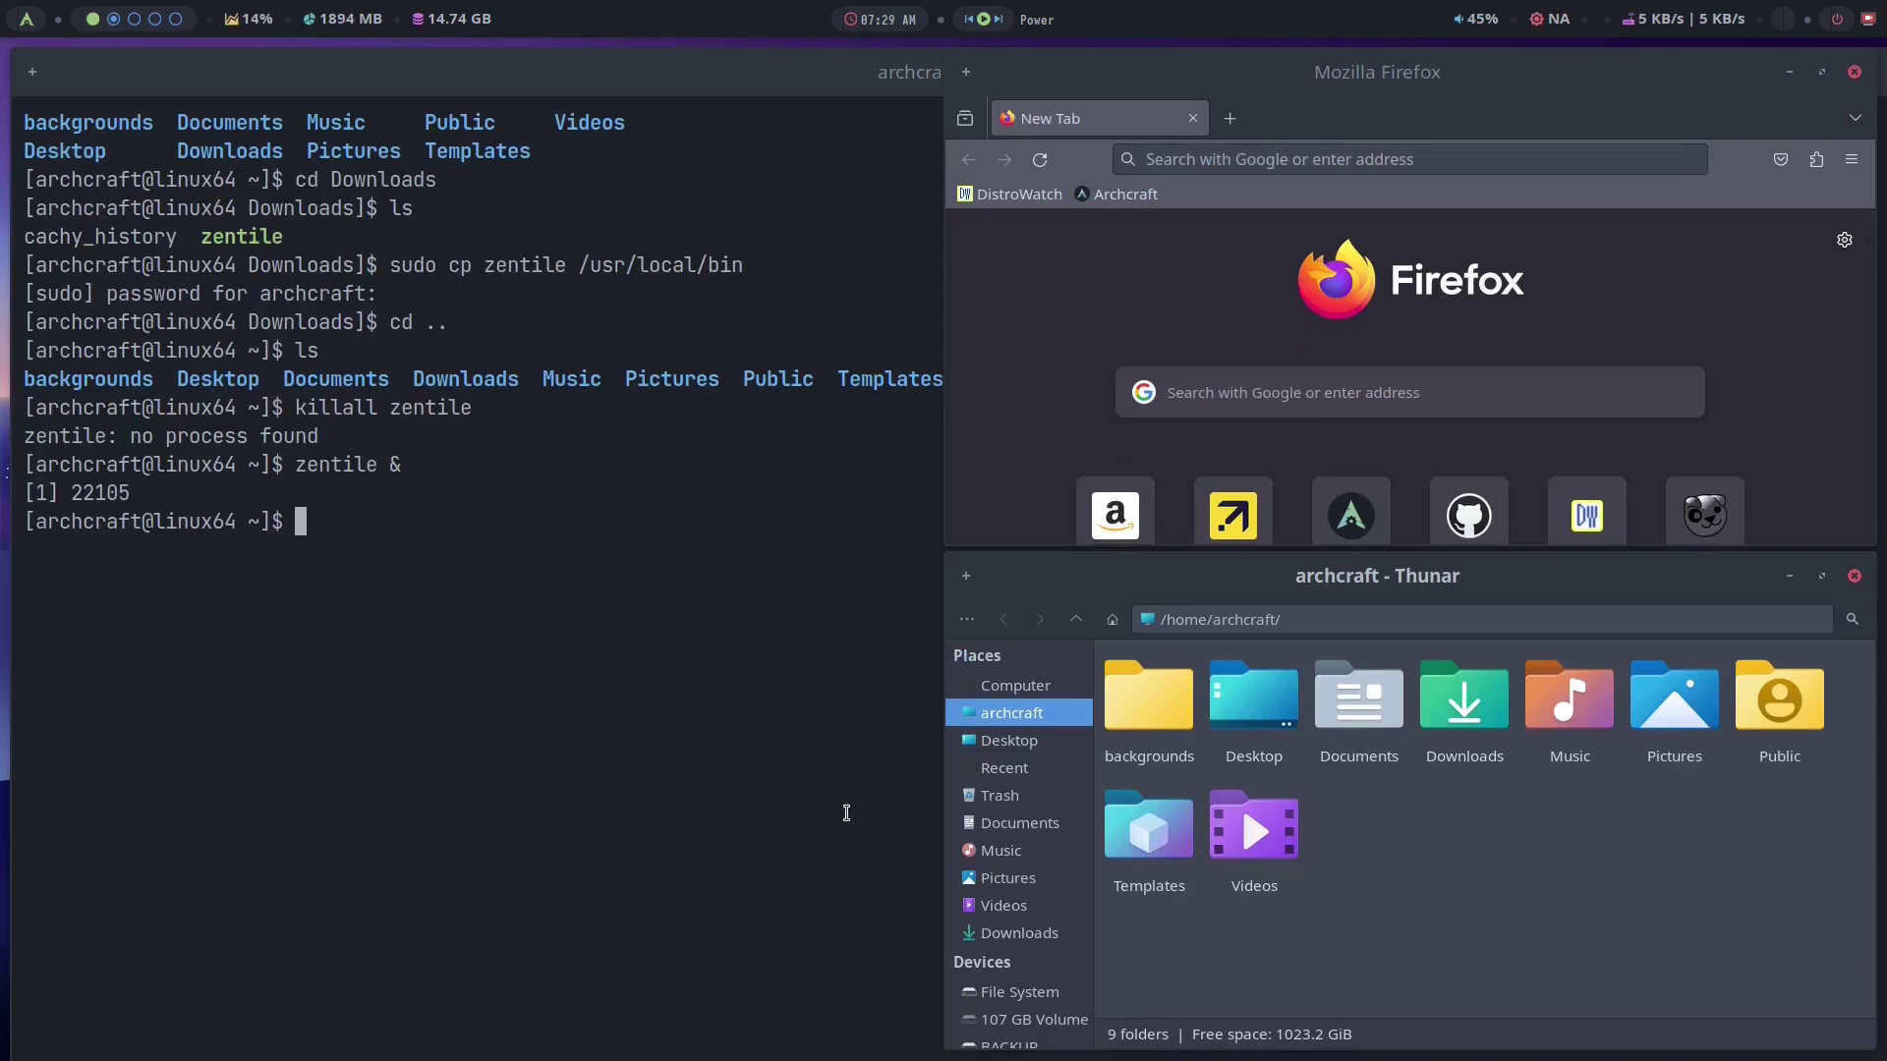
key(super+q)
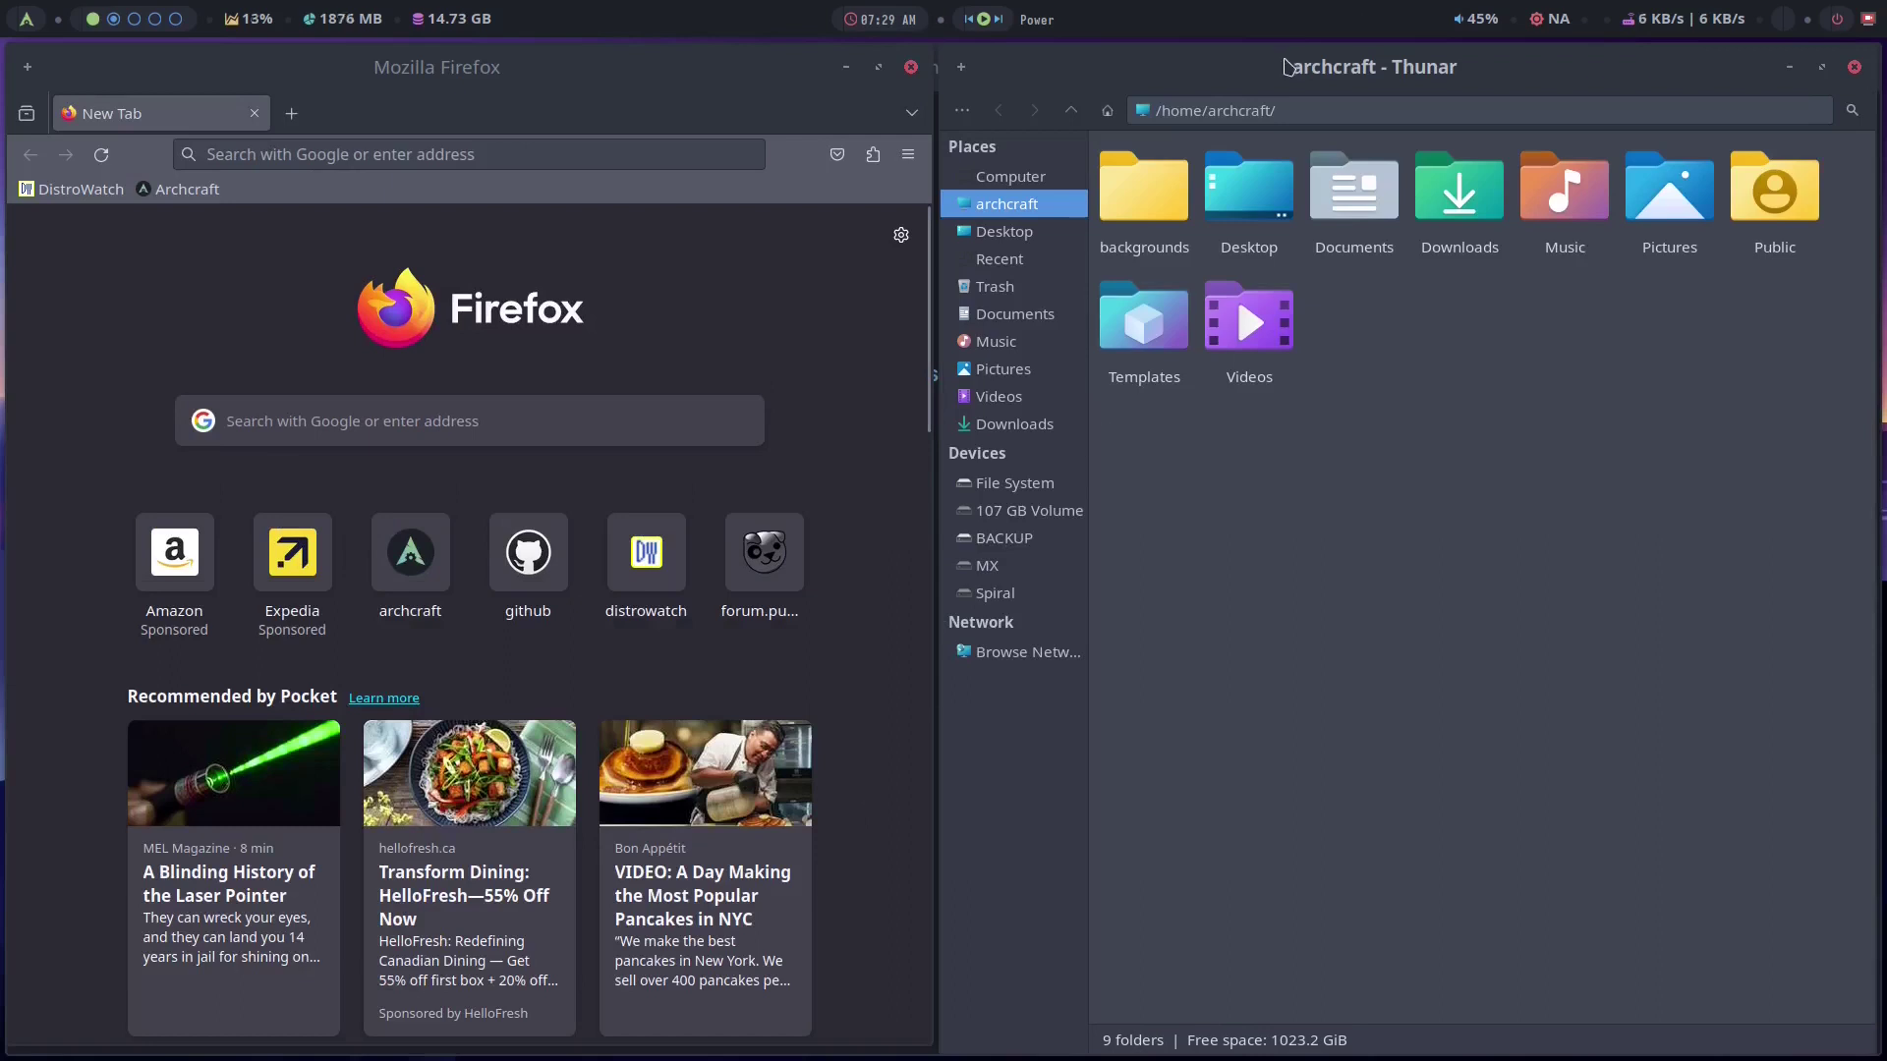
double_click(1292, 66)
drag(1140, 72, 1166, 374)
drag(1113, 281, 1253, 194)
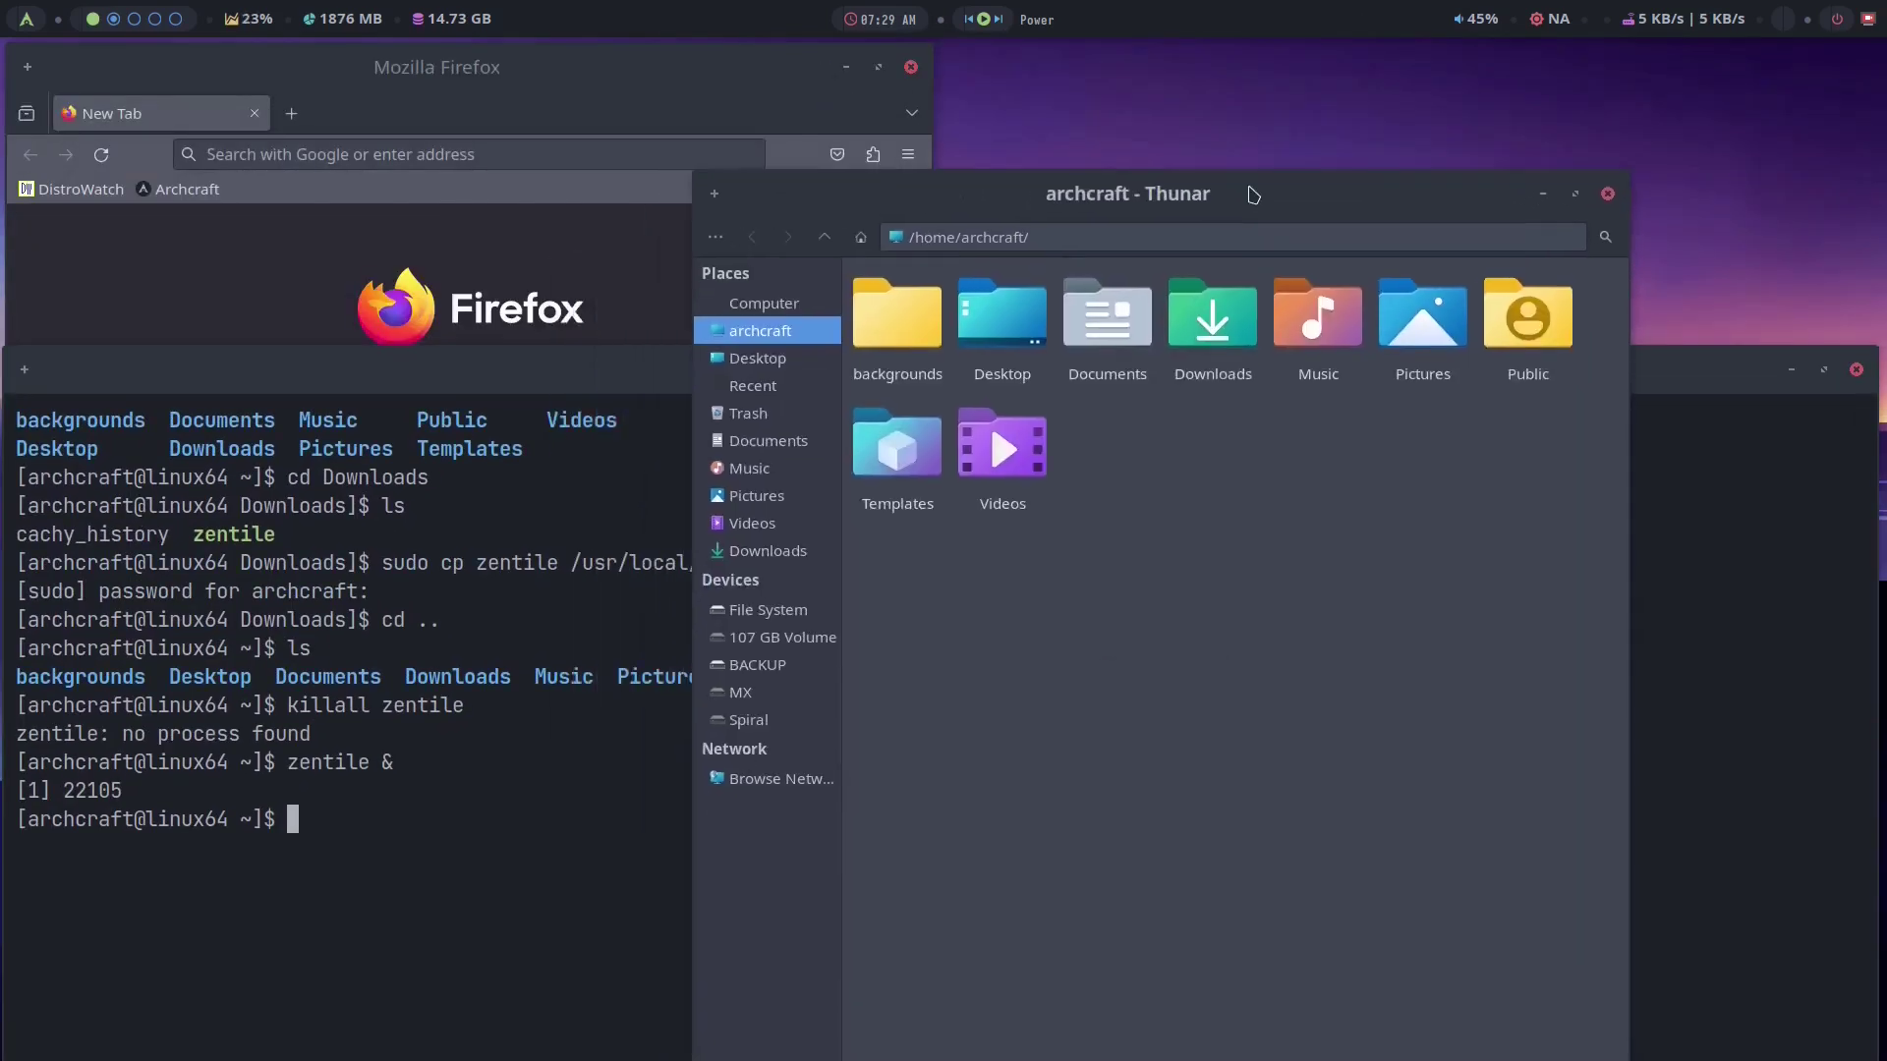
key(ctrl+shift+t)
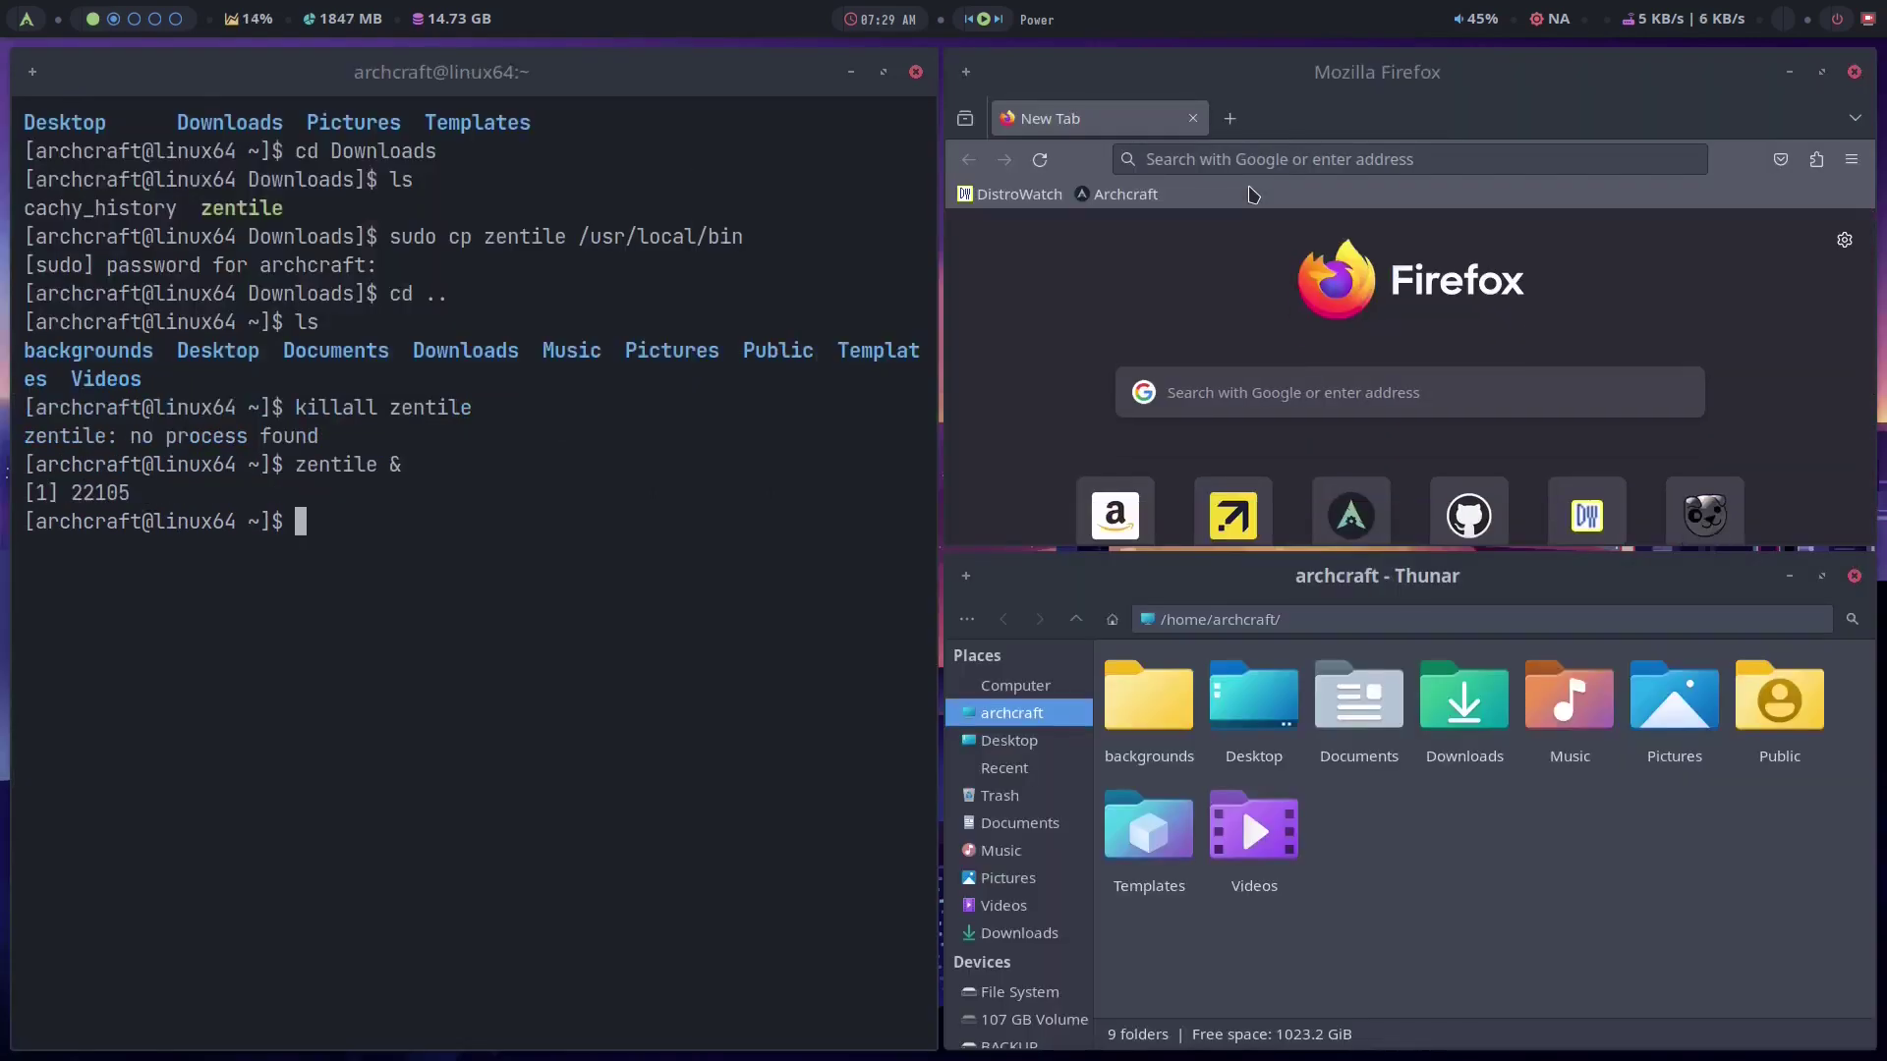
Step: Close all windows and open the Openbox autostart file in Geany via Preferences > Openbox > Edit autostart
key(super+d)
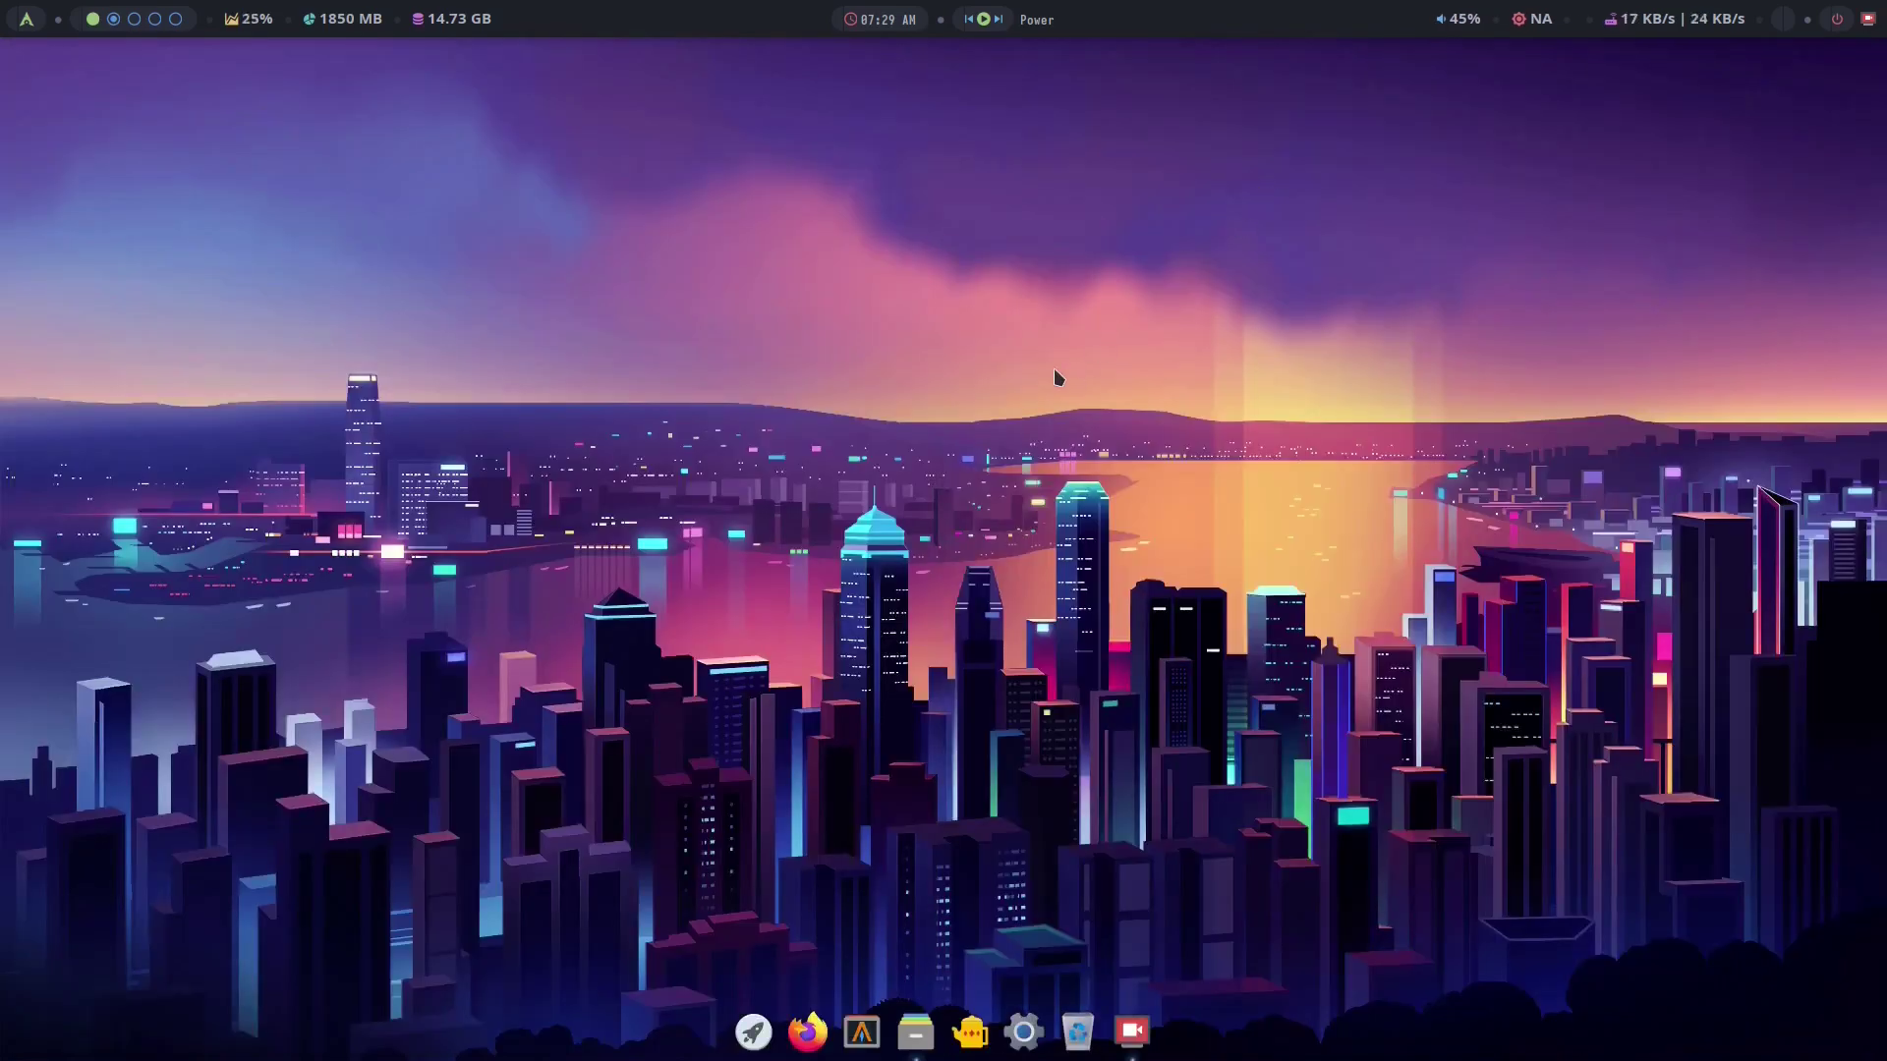
right_click(800, 426)
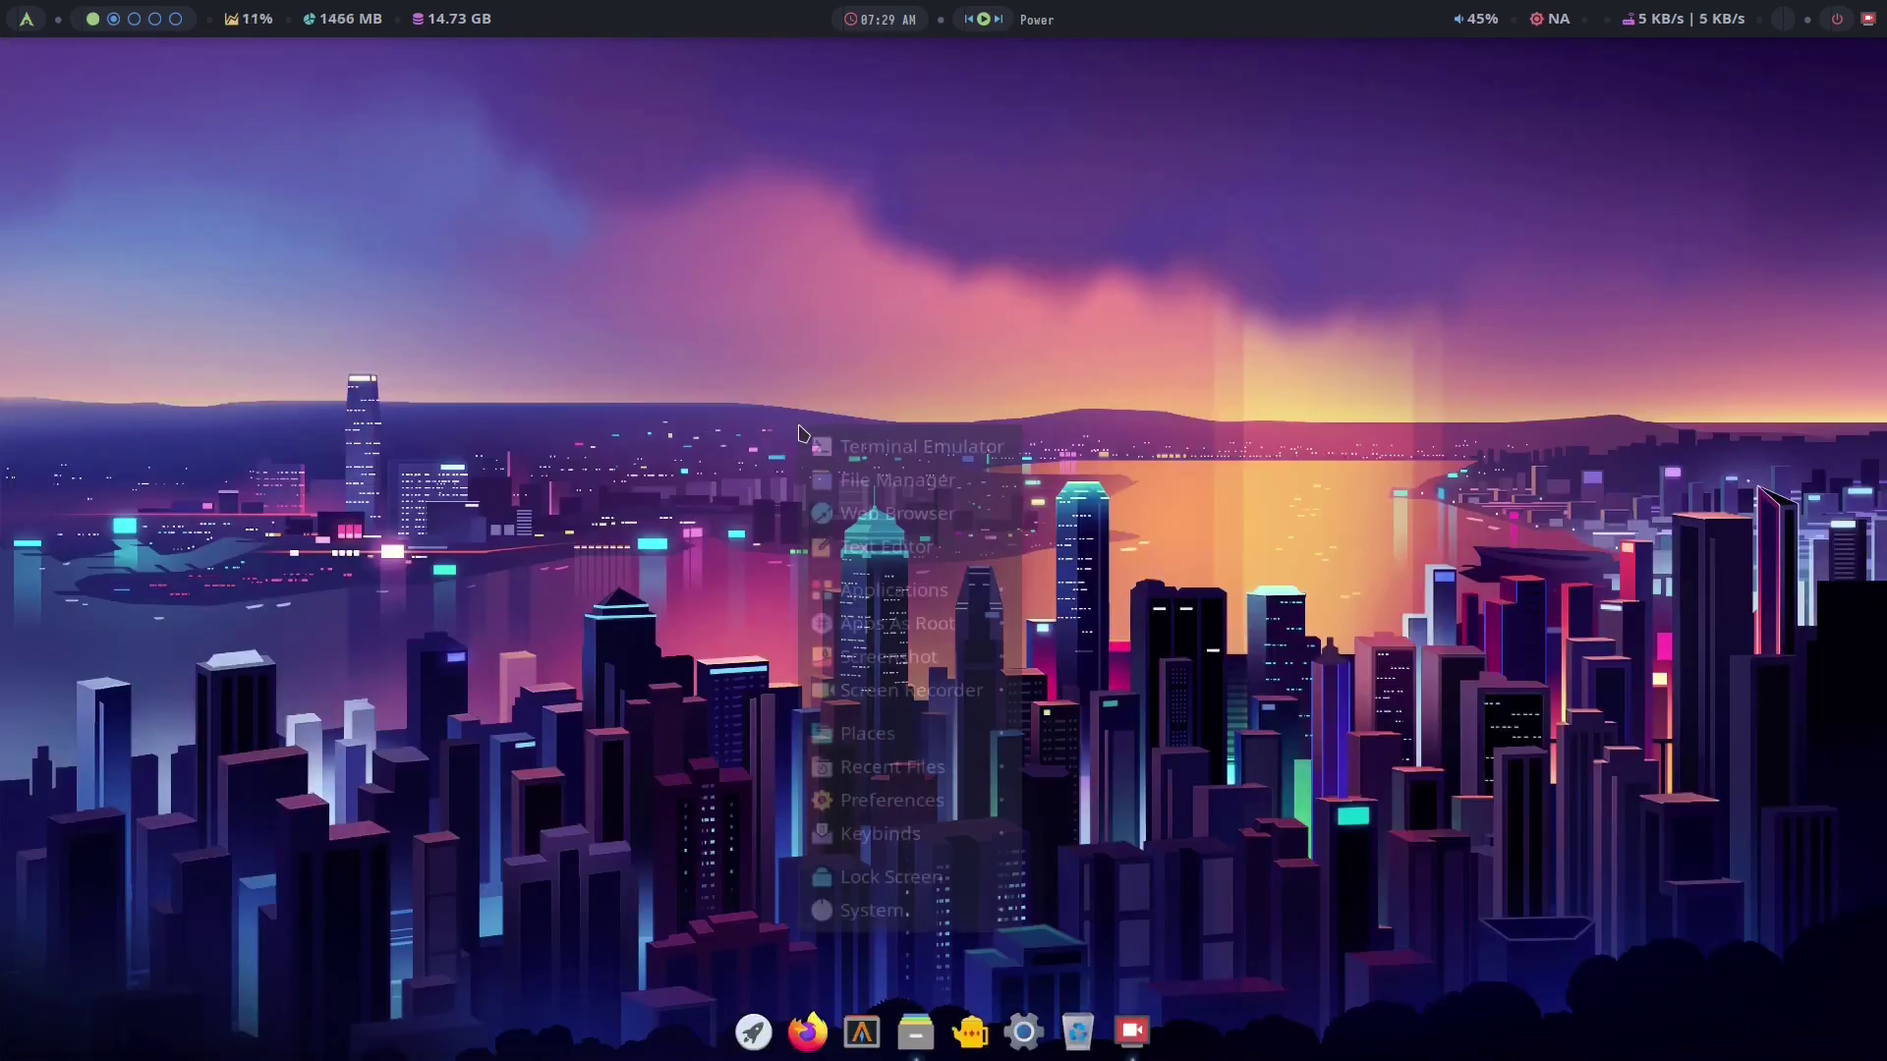
mouse_move(892, 806)
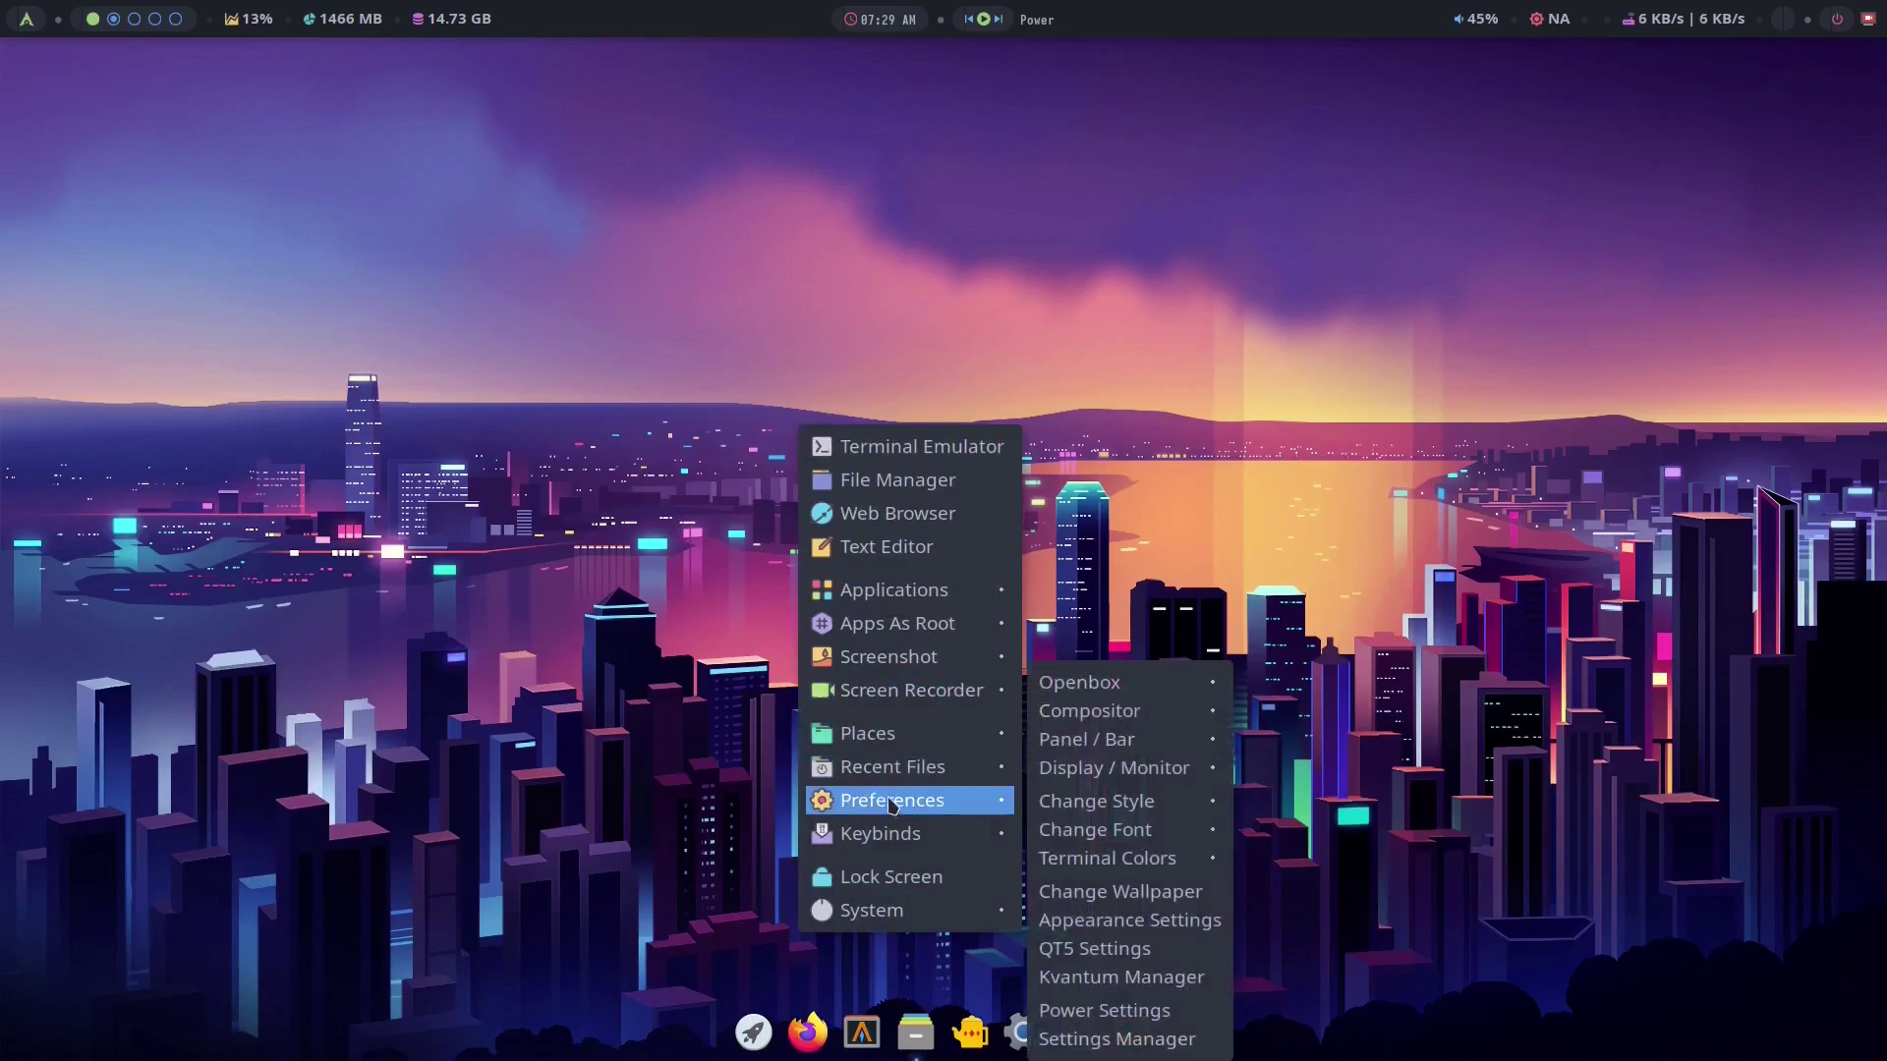
mouse_move(1174, 685)
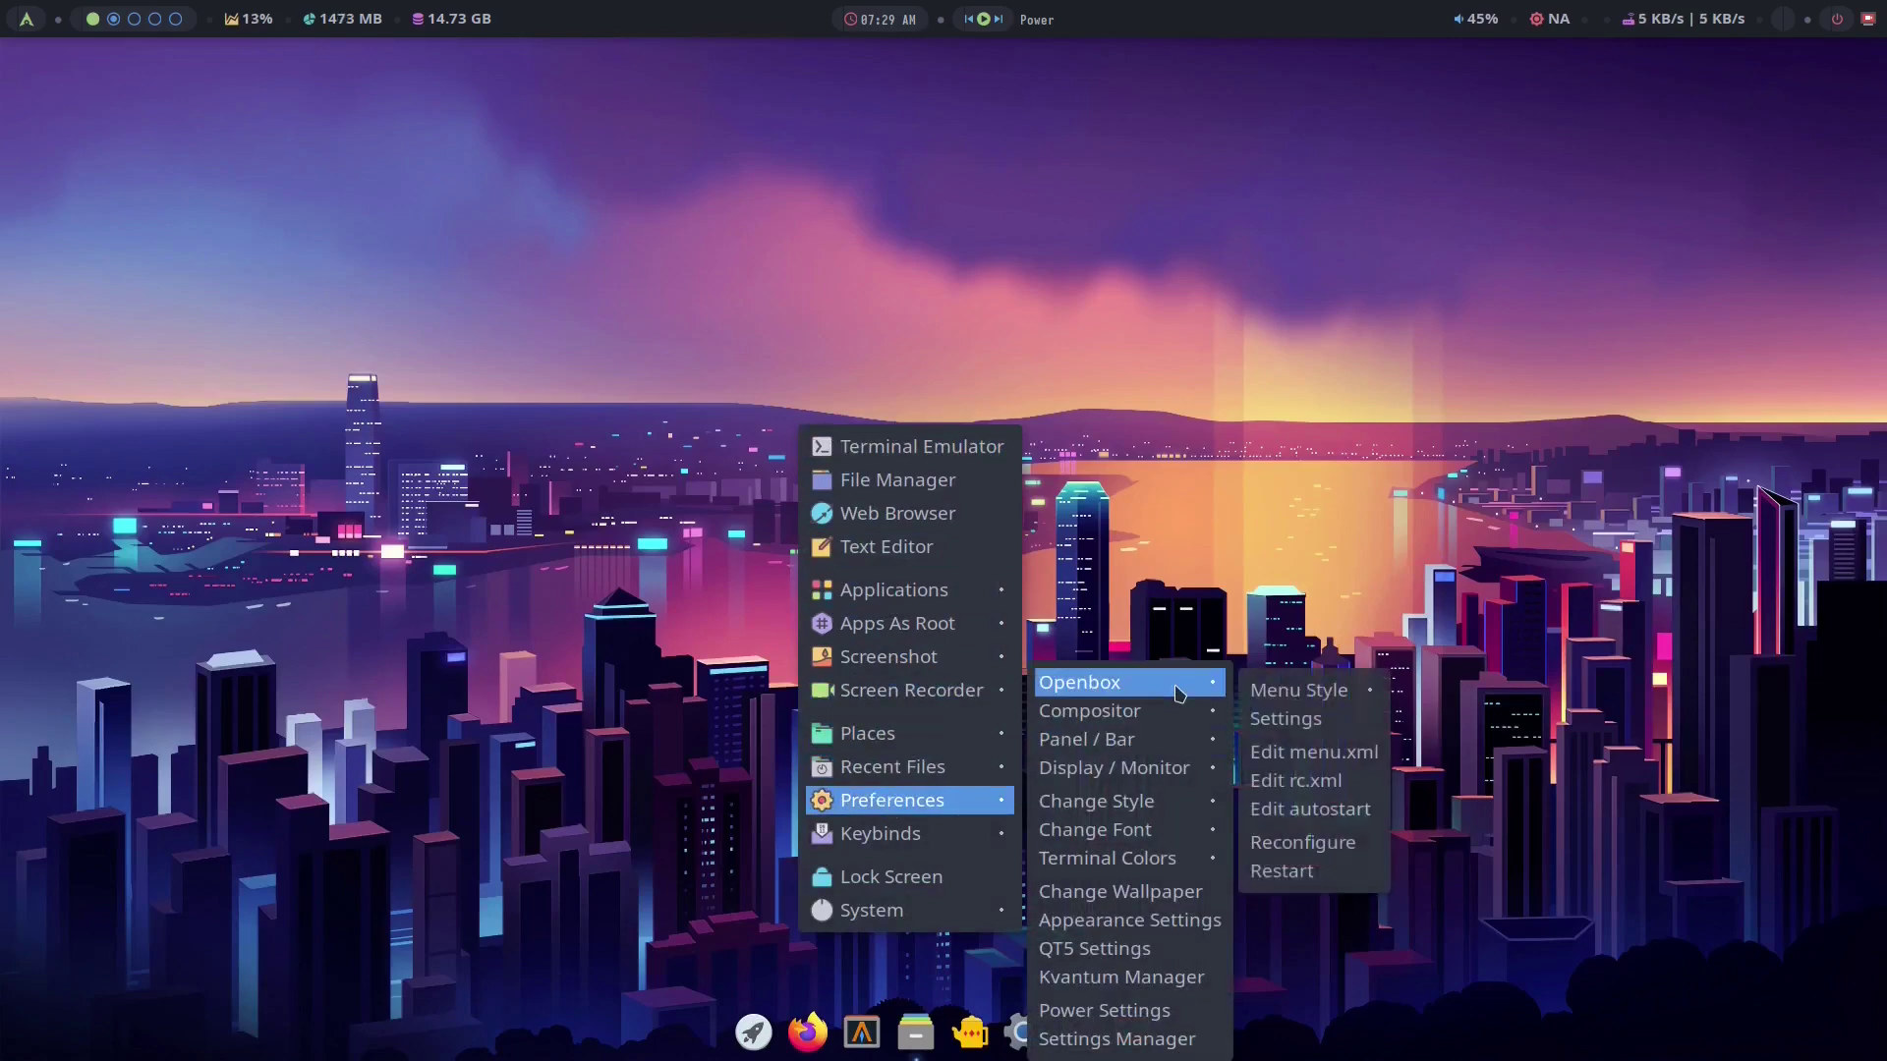
click(1337, 816)
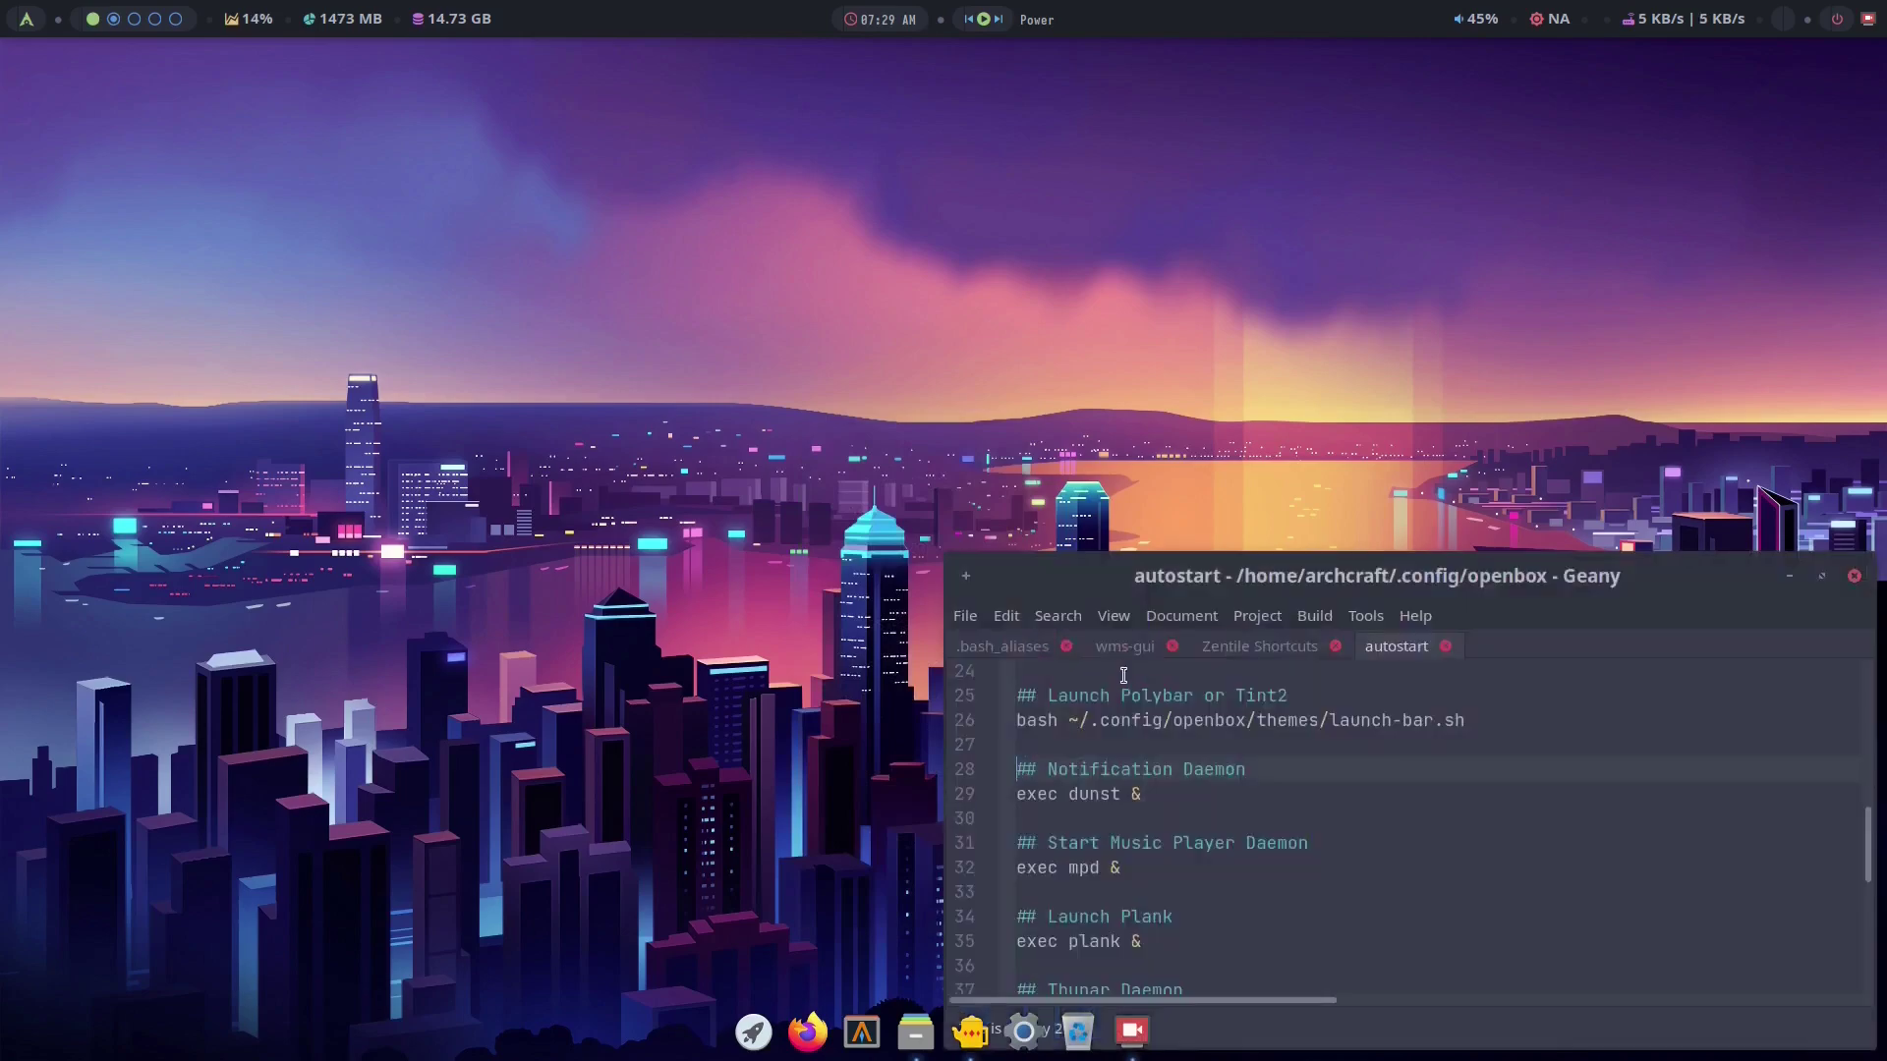
Step: Maximize Geany and add '## Start Zentile' and 'exec zentile &' at line 28
click(1823, 576)
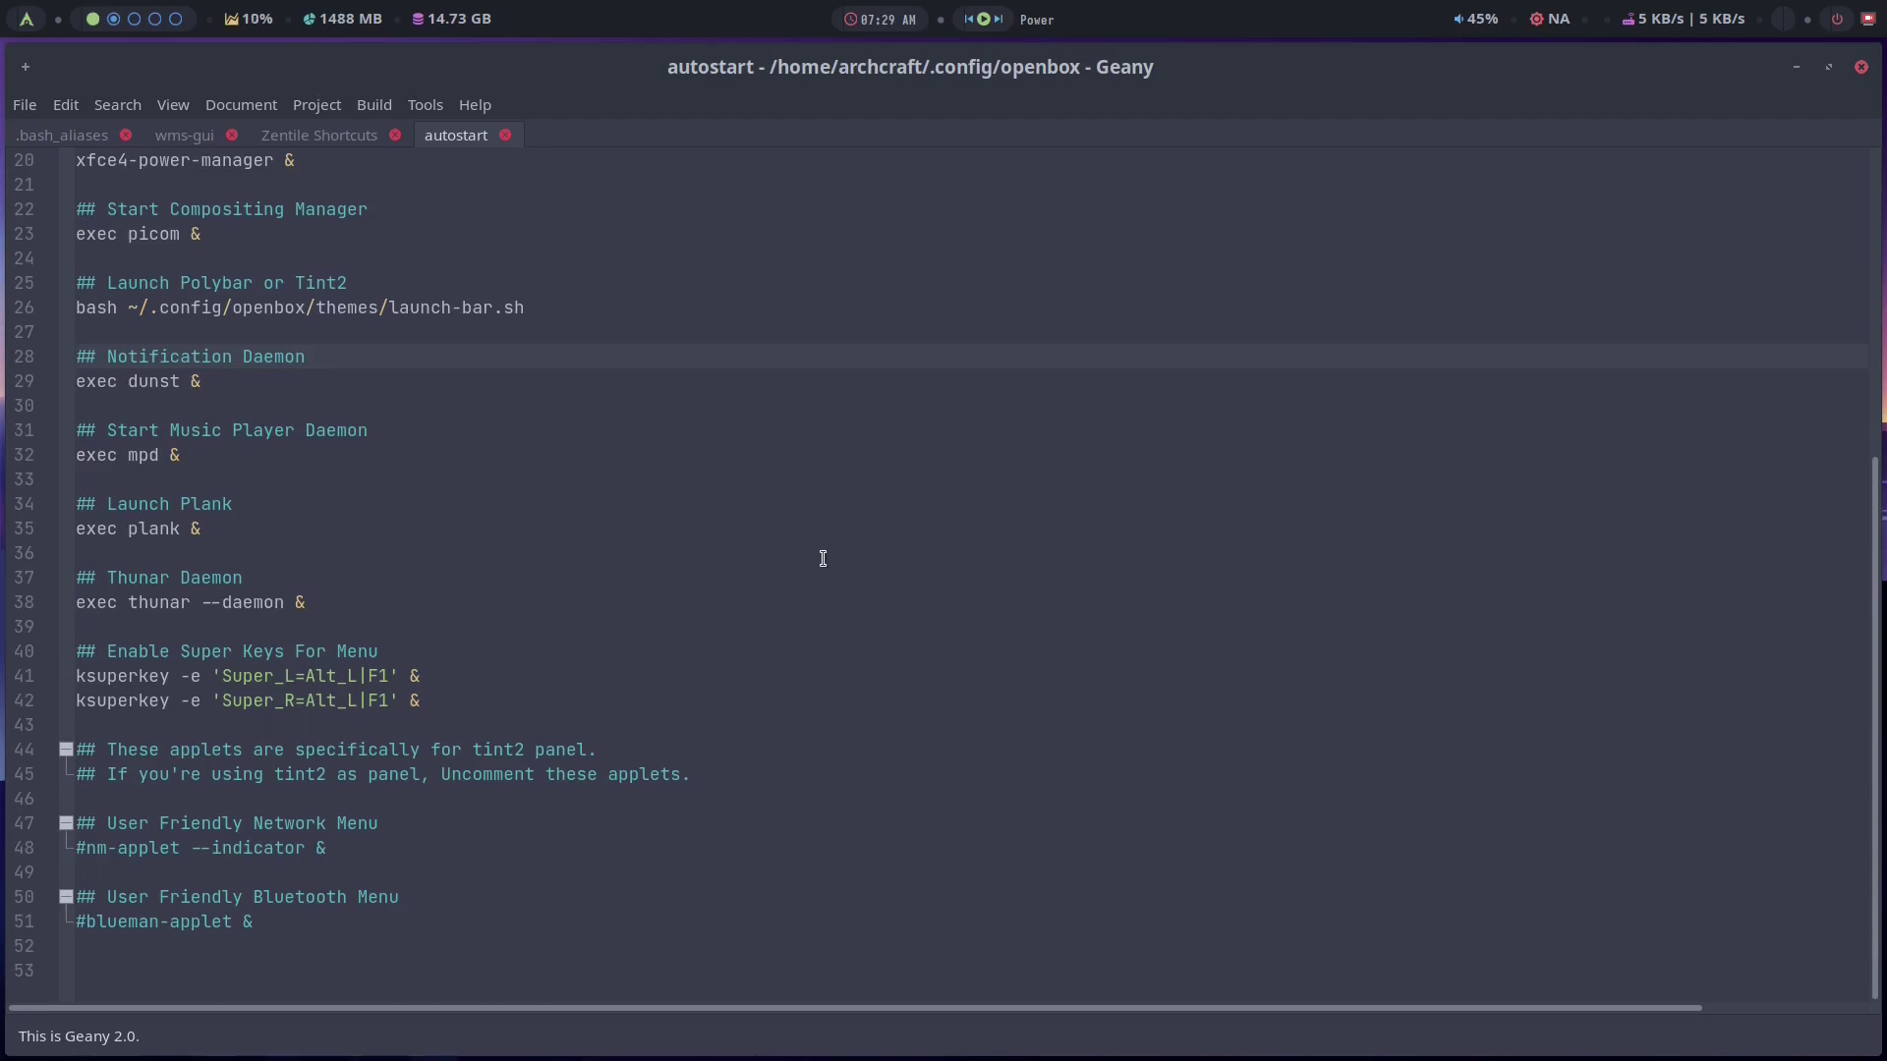
key(Return)
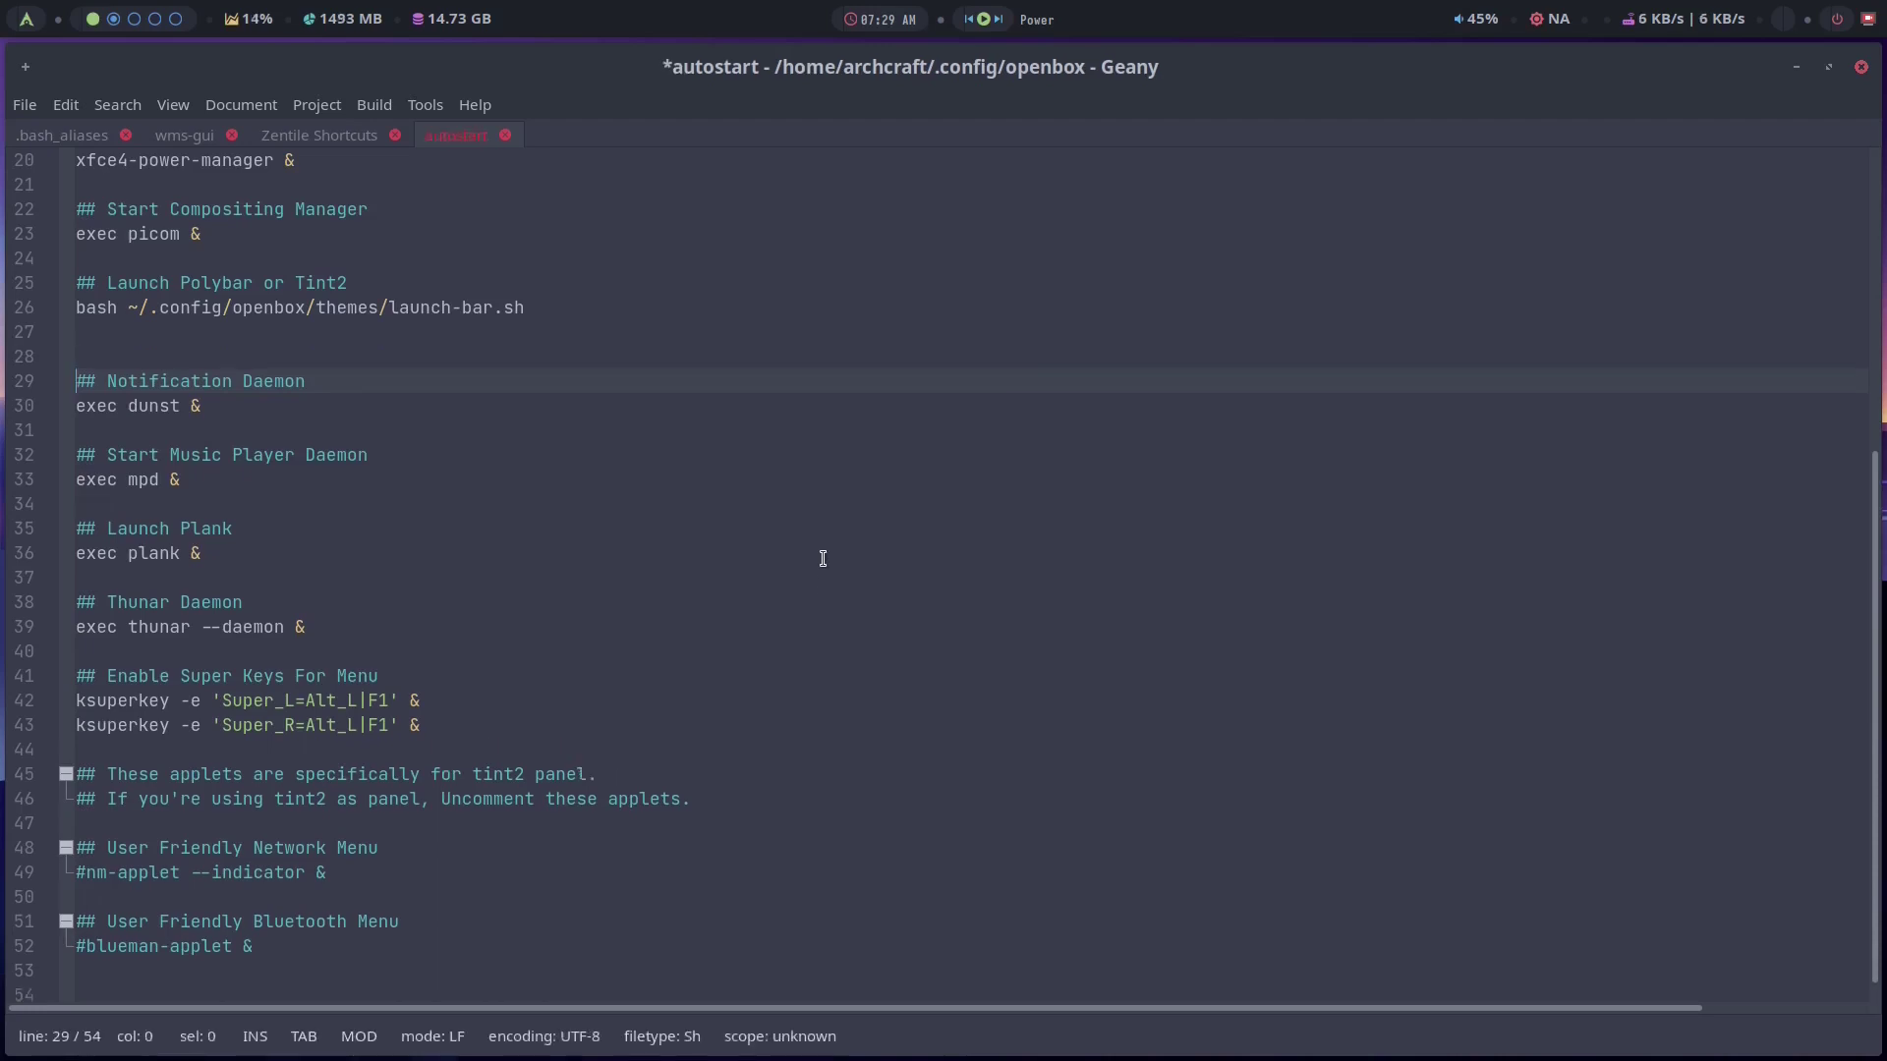
key(Up)
key(Return)
key(Up)
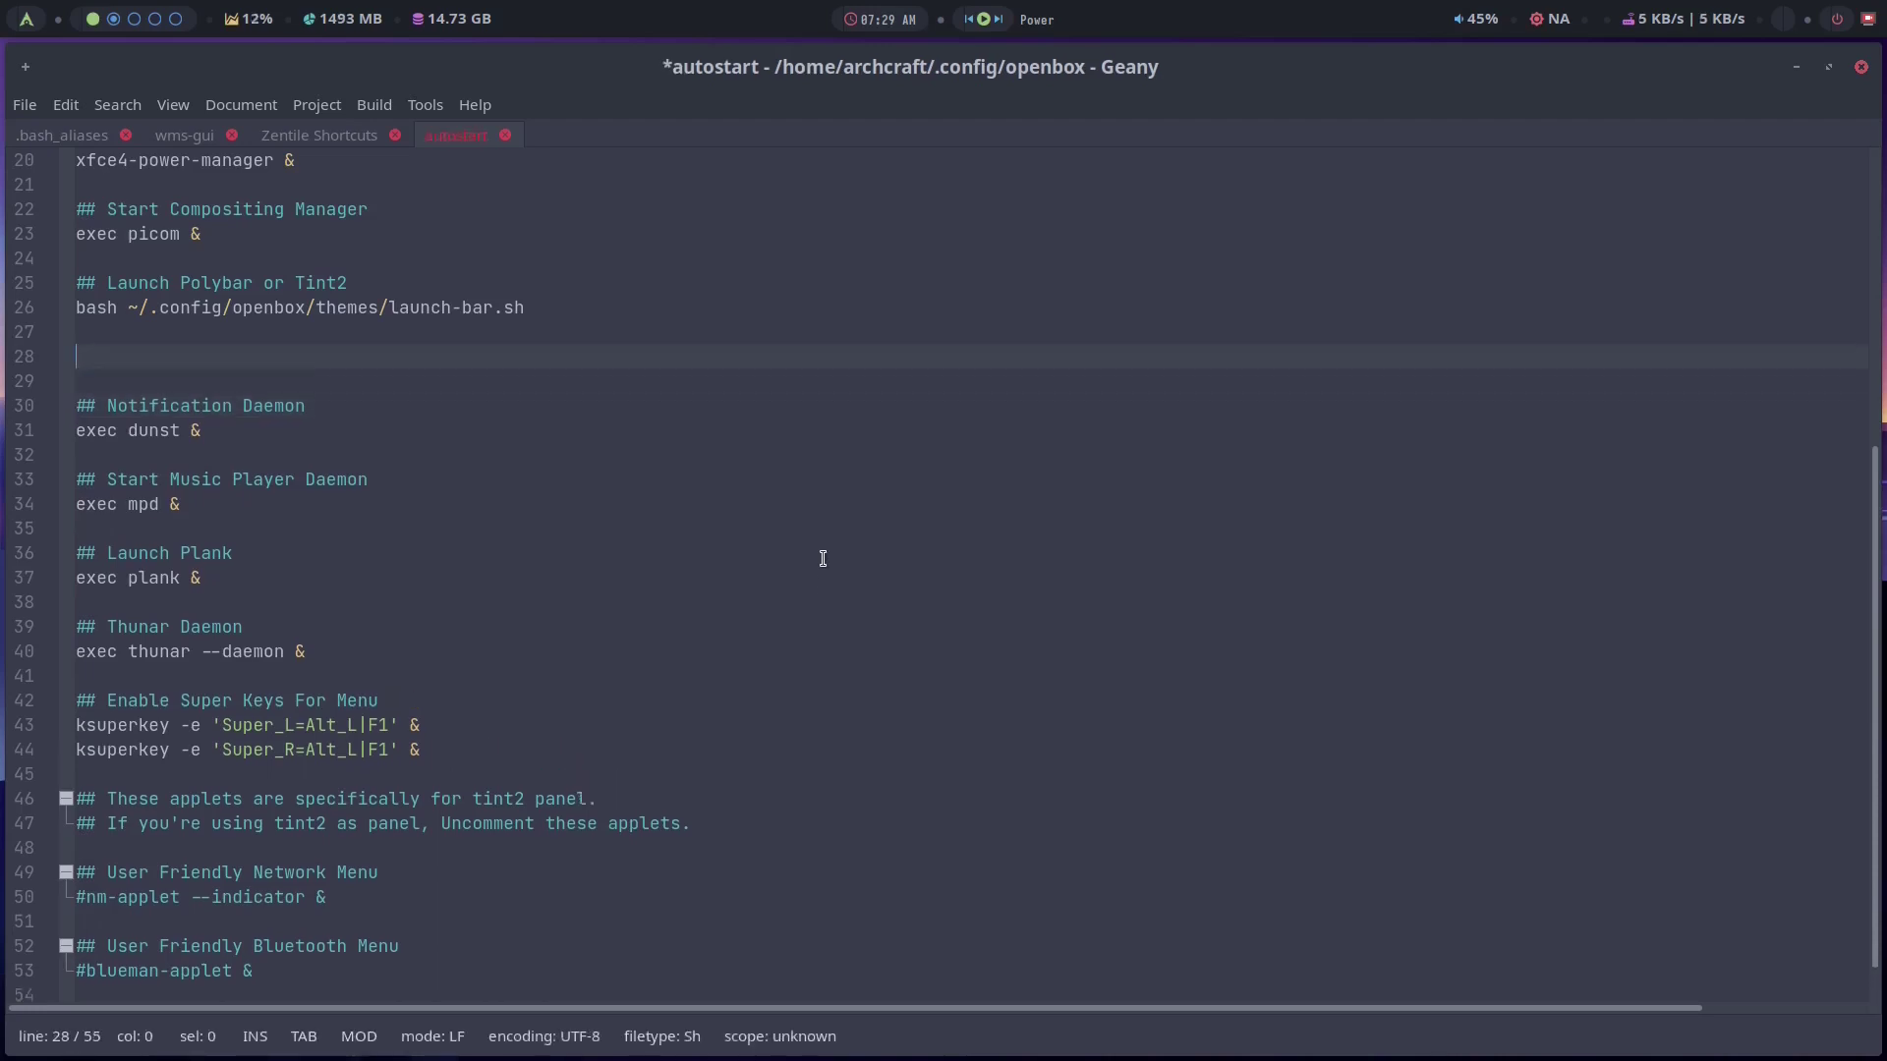
text(## Start Zentile)
key(Return)
text(exec ze)
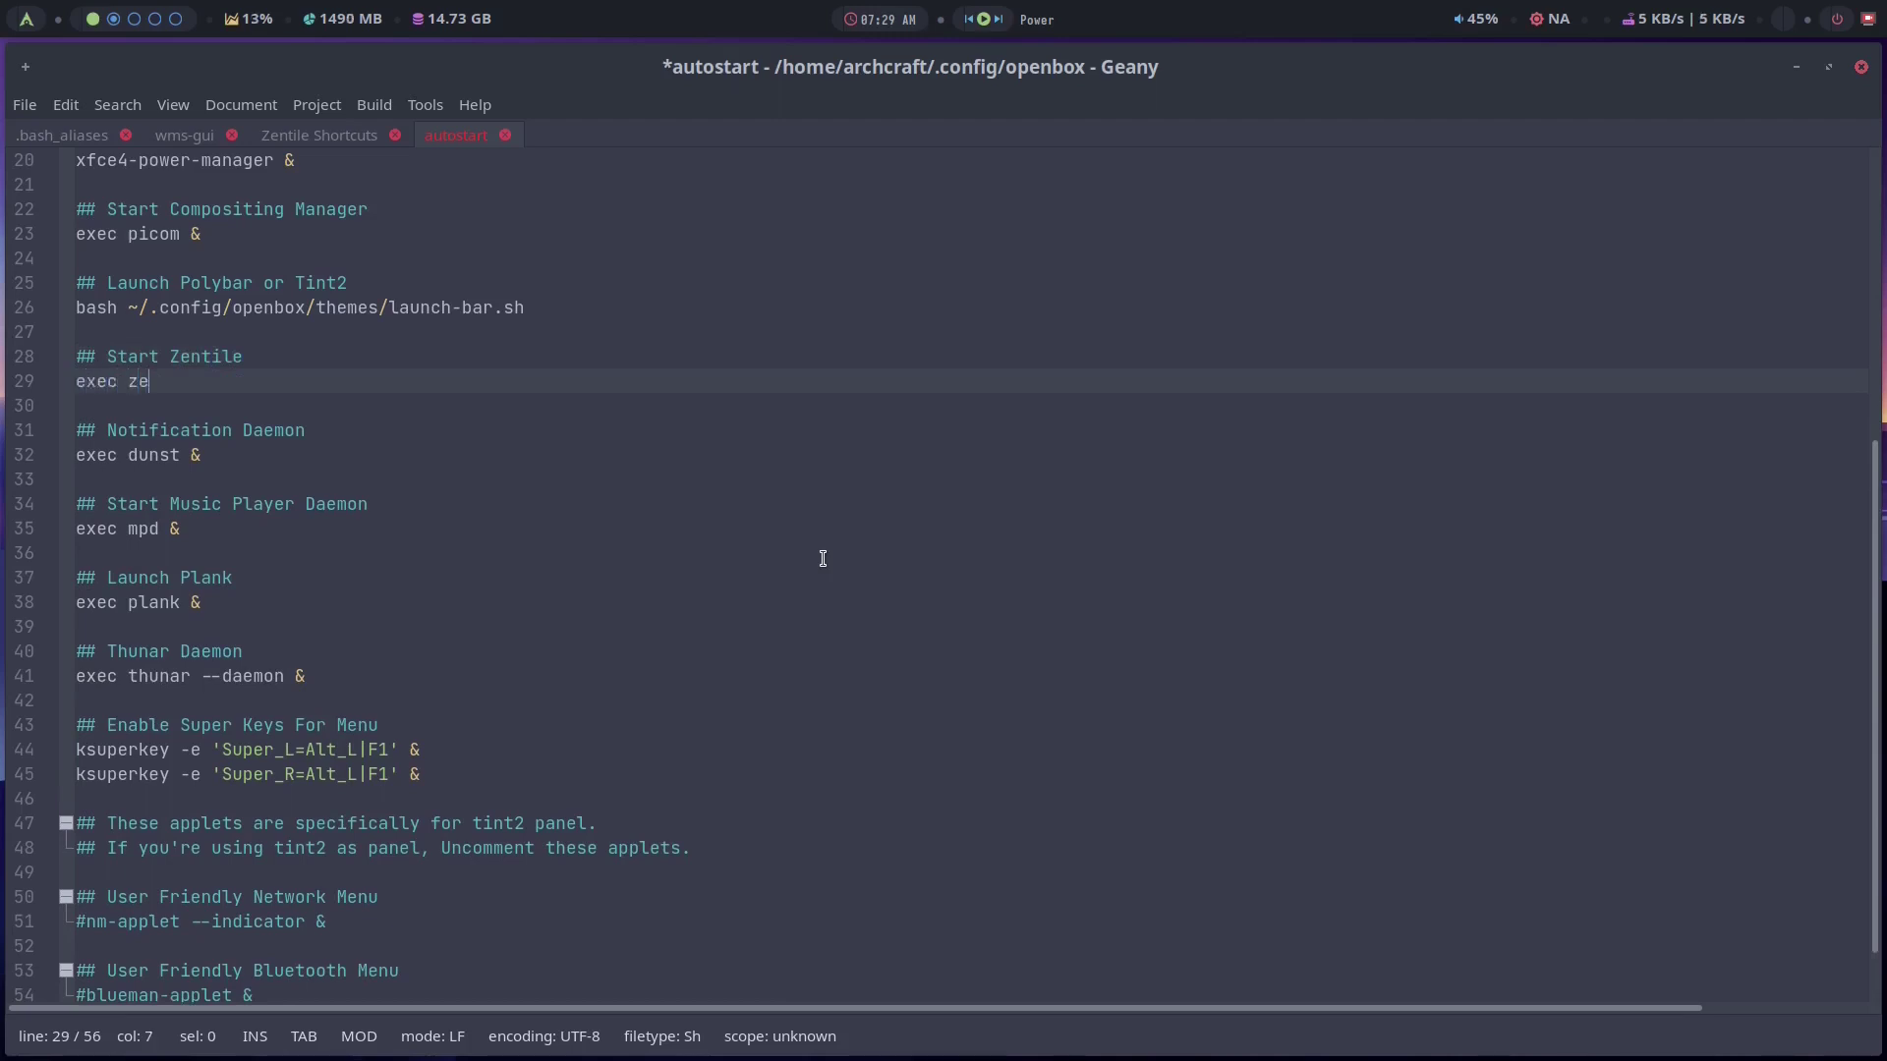
text(ntile &)
Step: Save the autostart file and close Geany
click(28, 105)
click(47, 301)
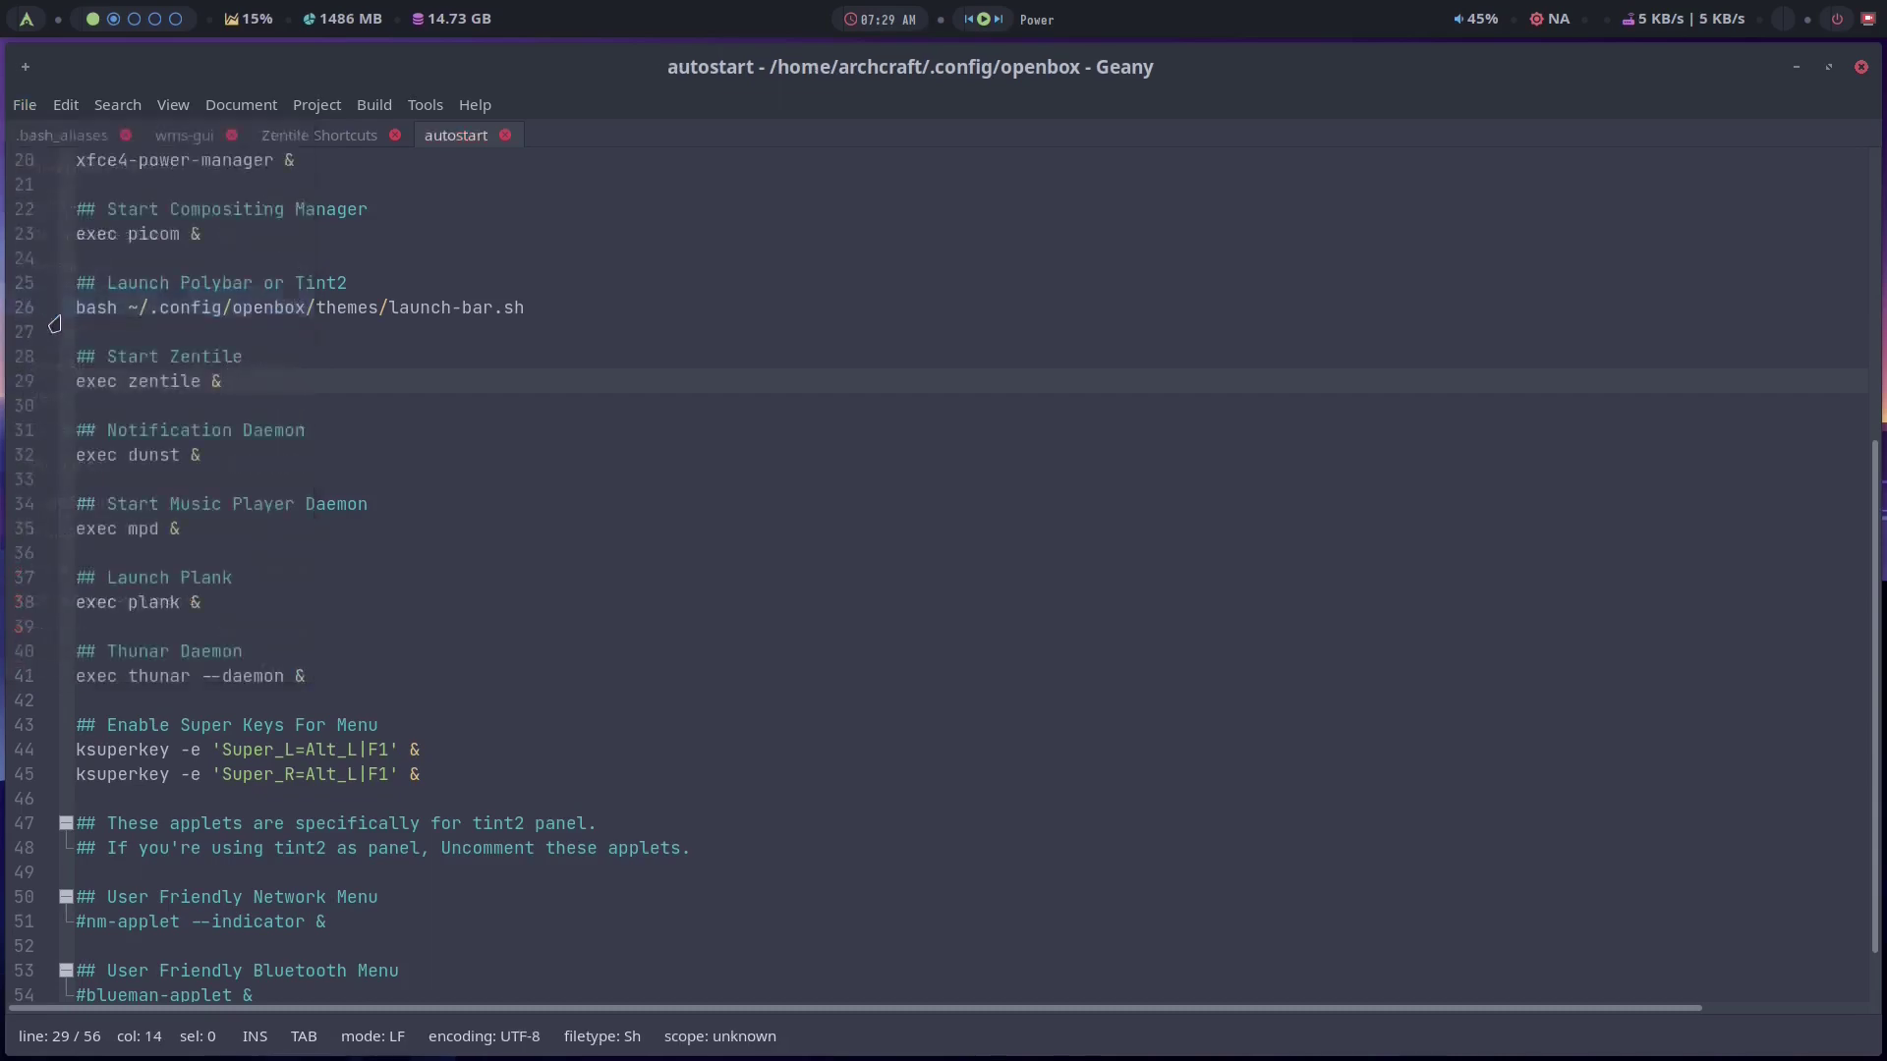
click(1860, 66)
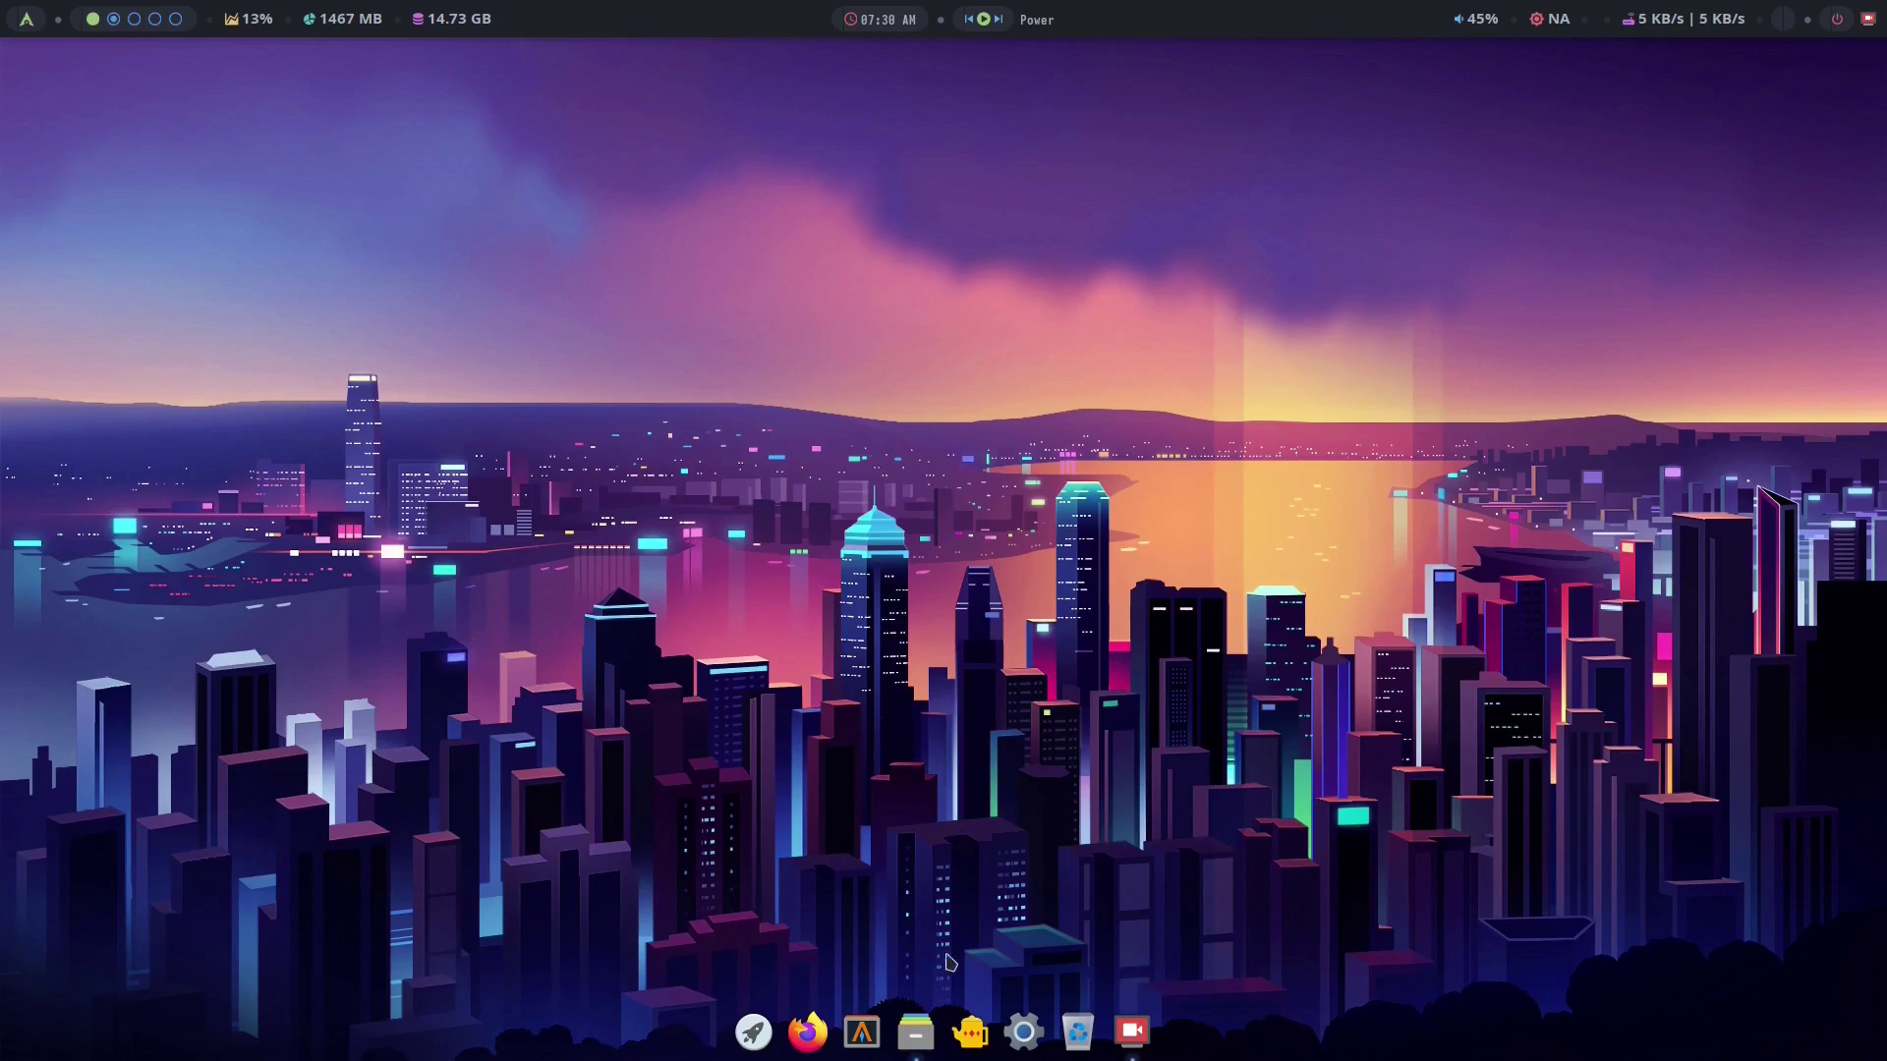
click(915, 1032)
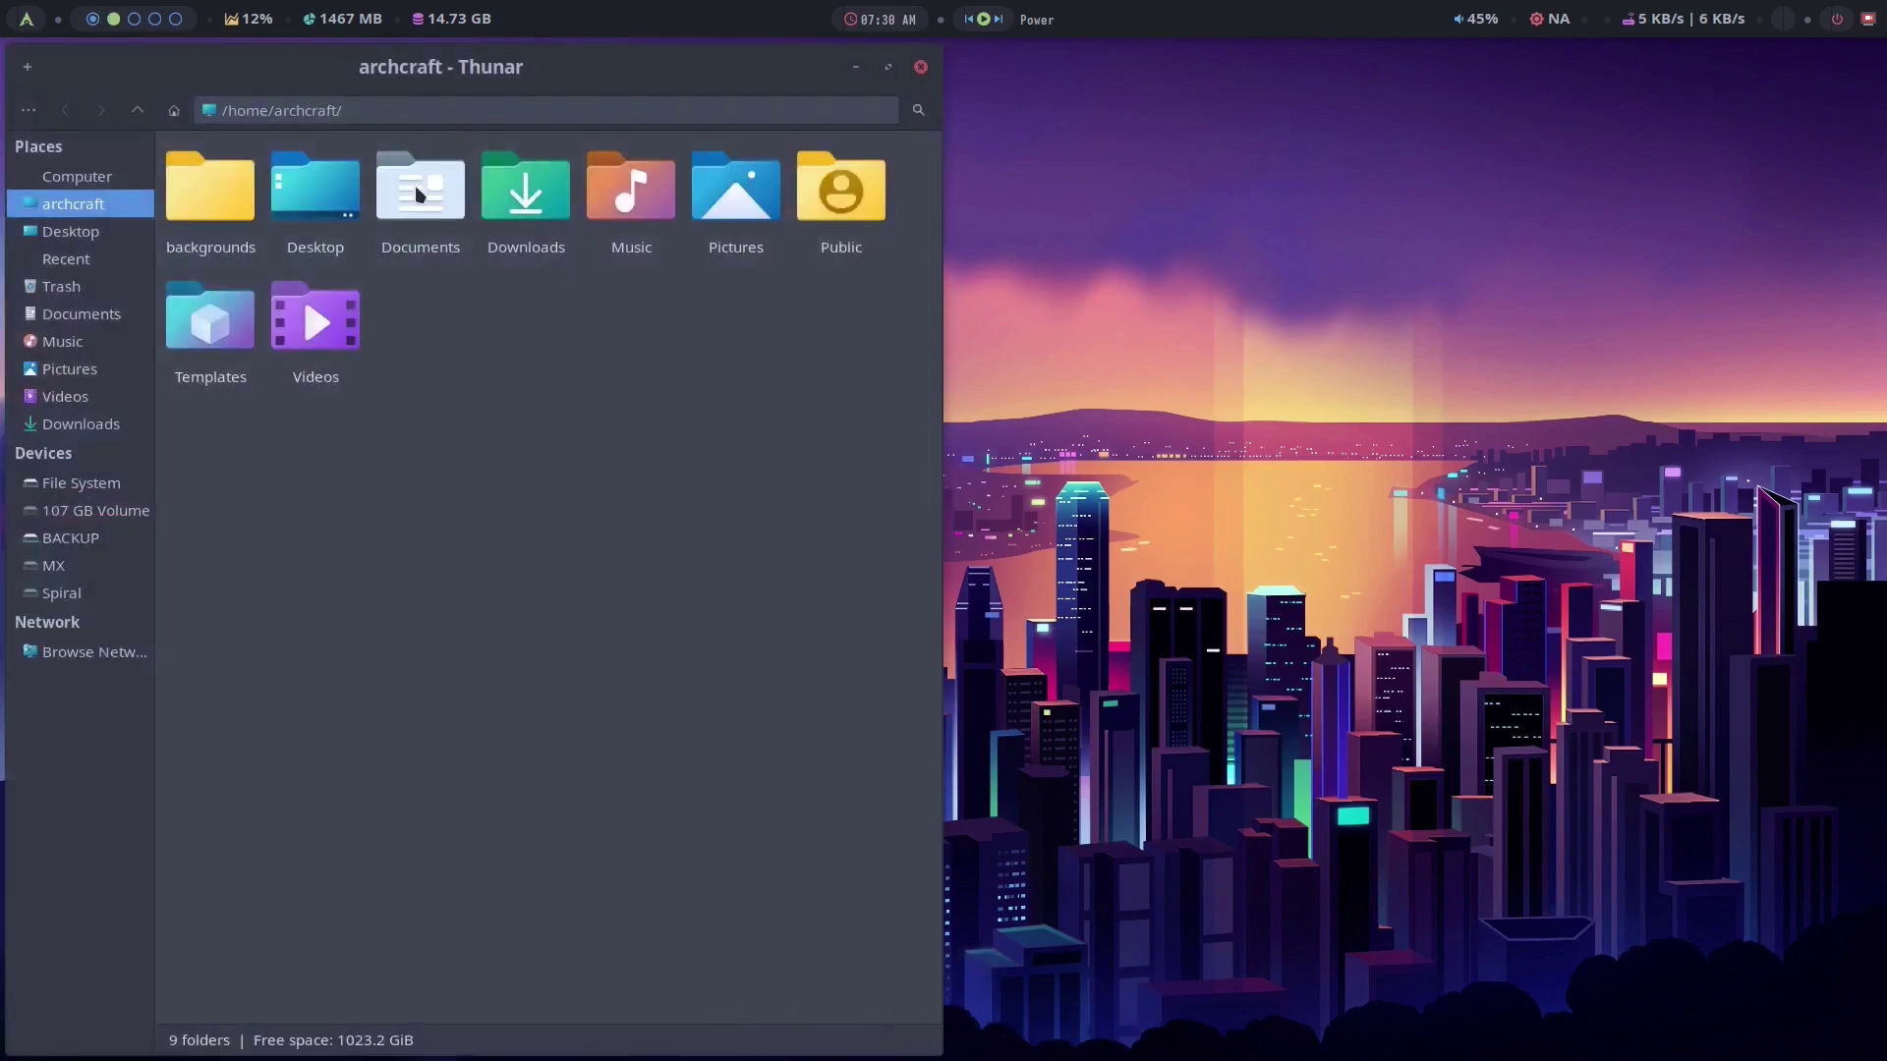
double_click(420, 195)
right_click(236, 199)
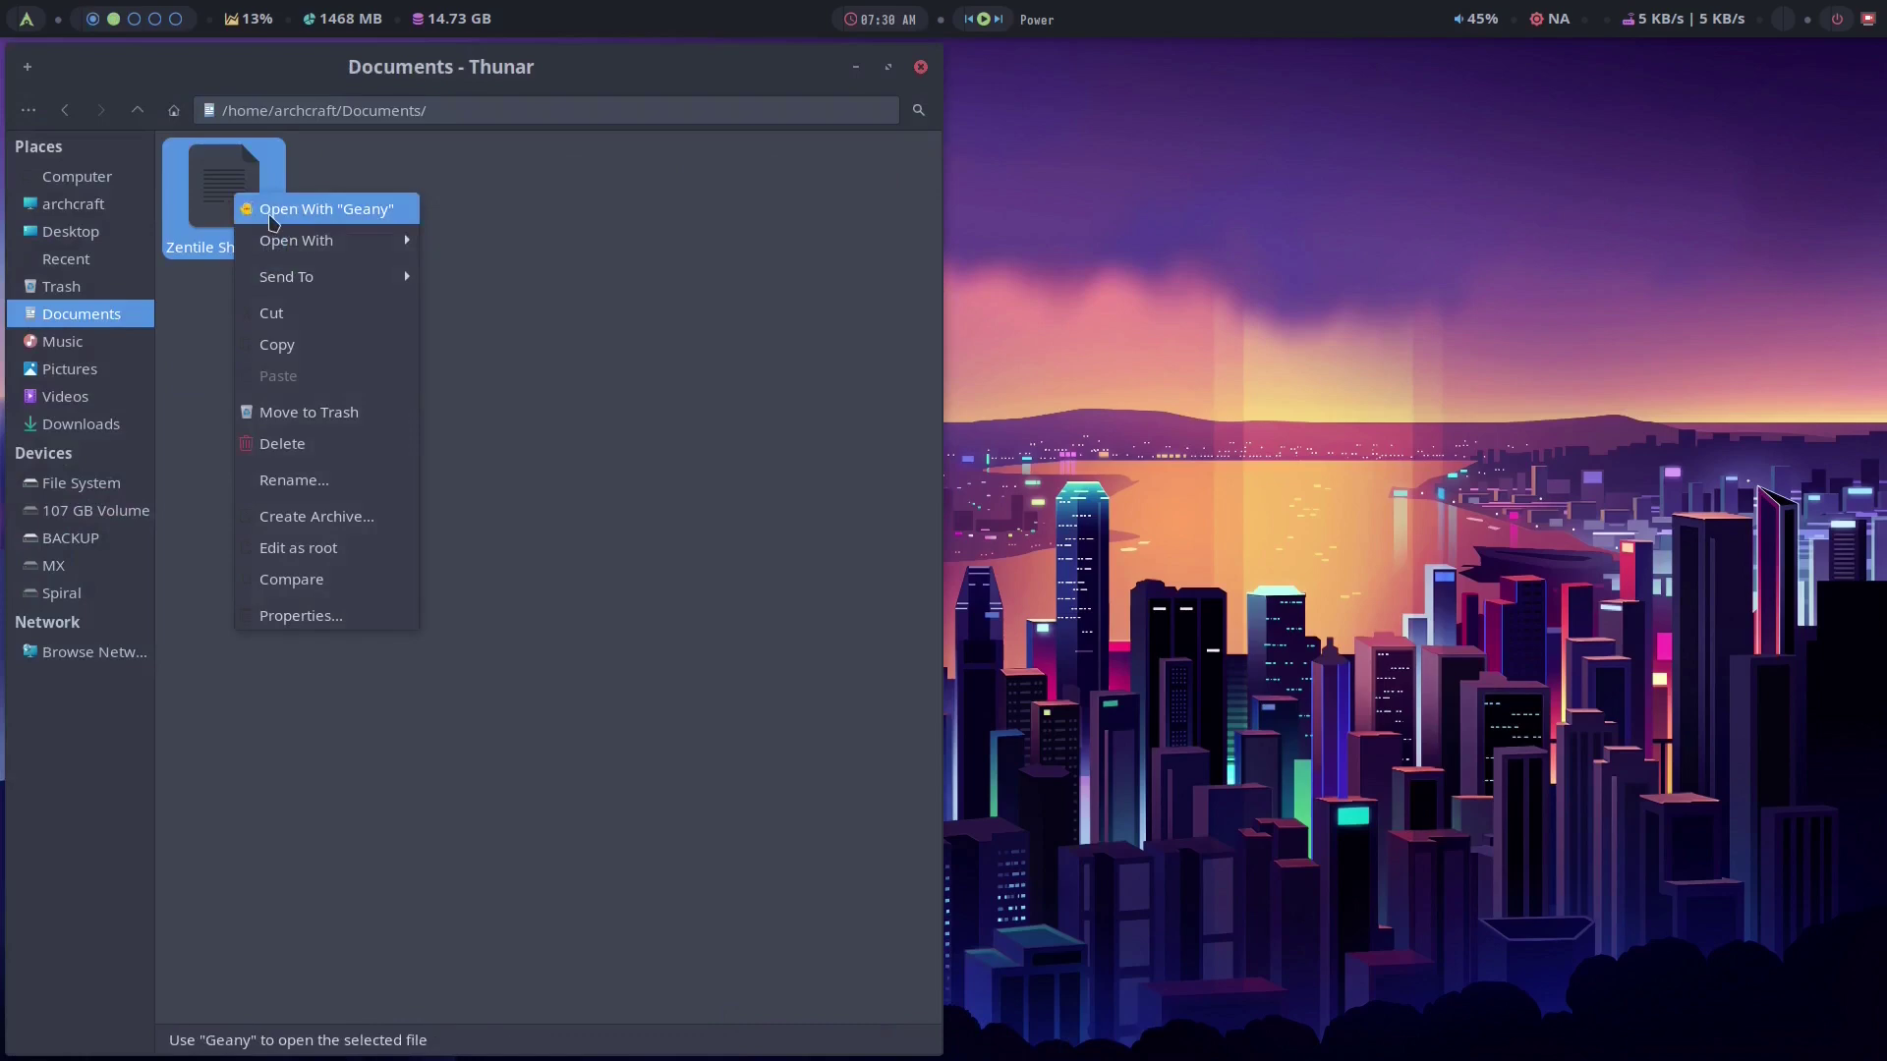
click(274, 211)
click(314, 556)
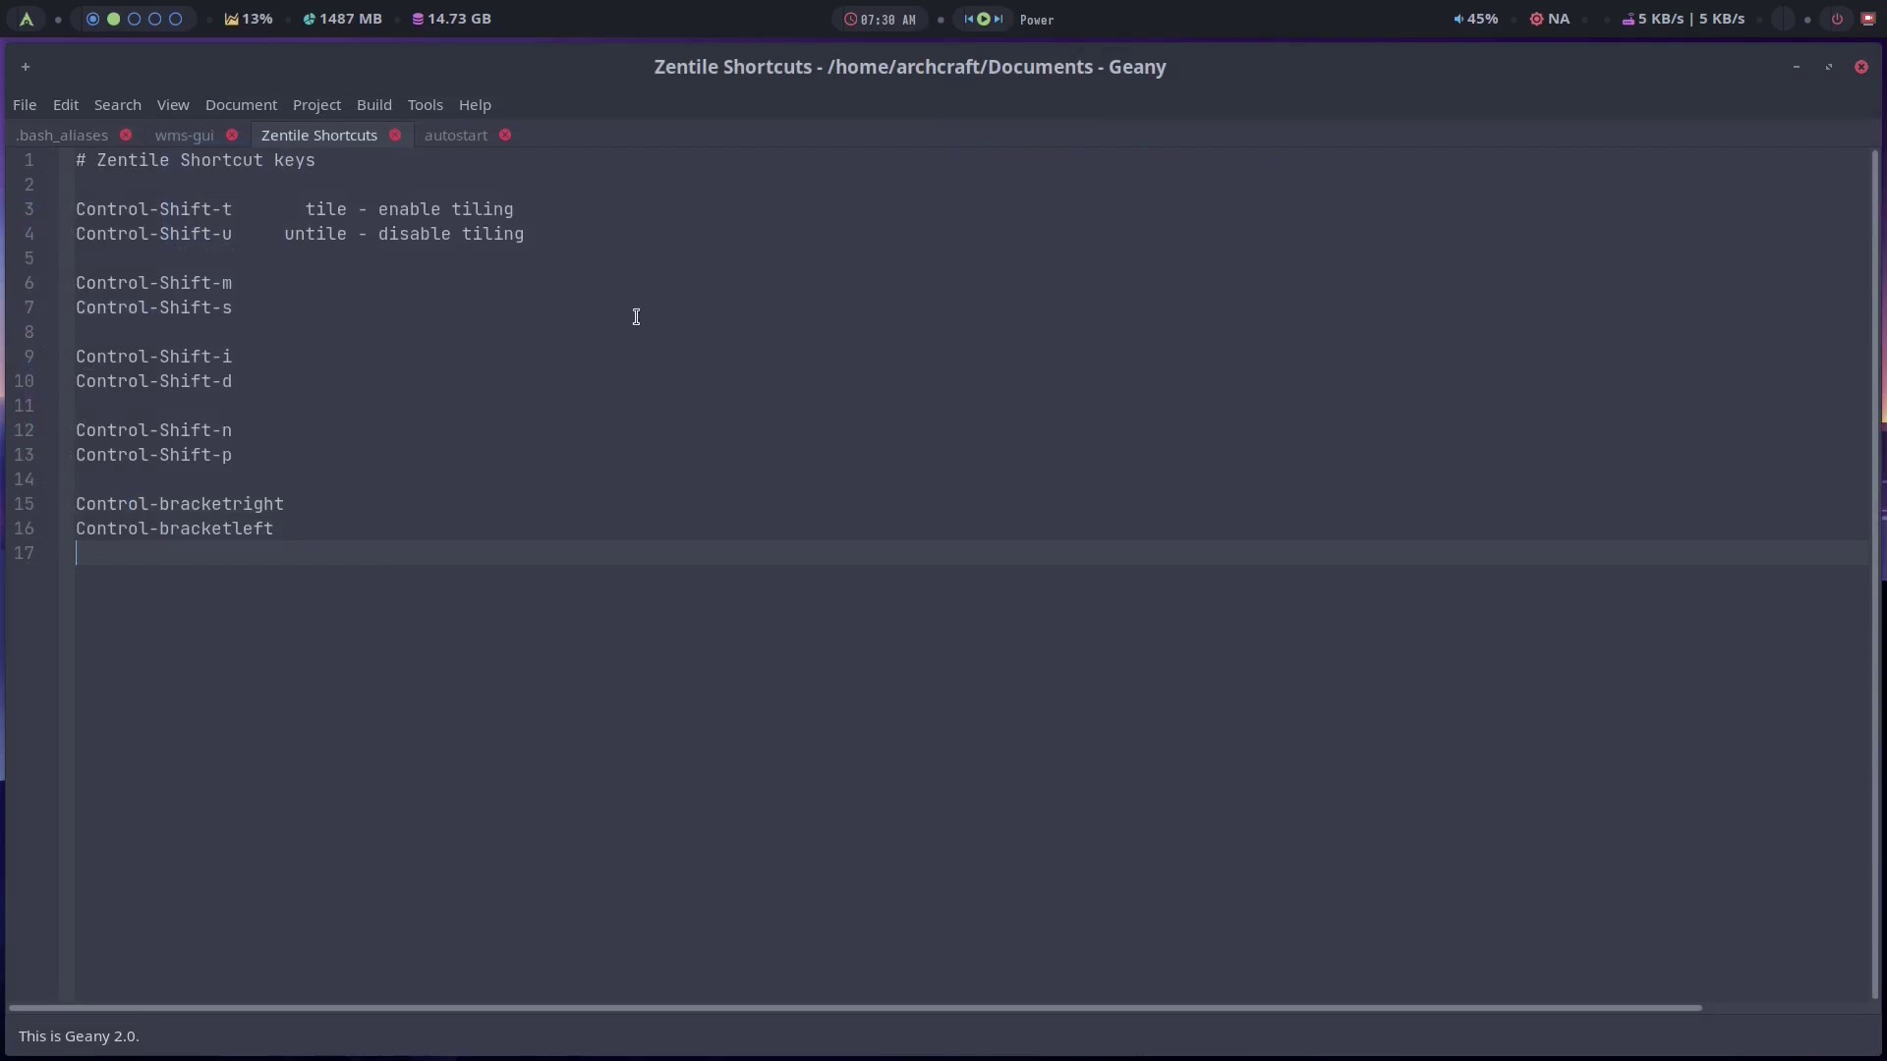
click(1860, 68)
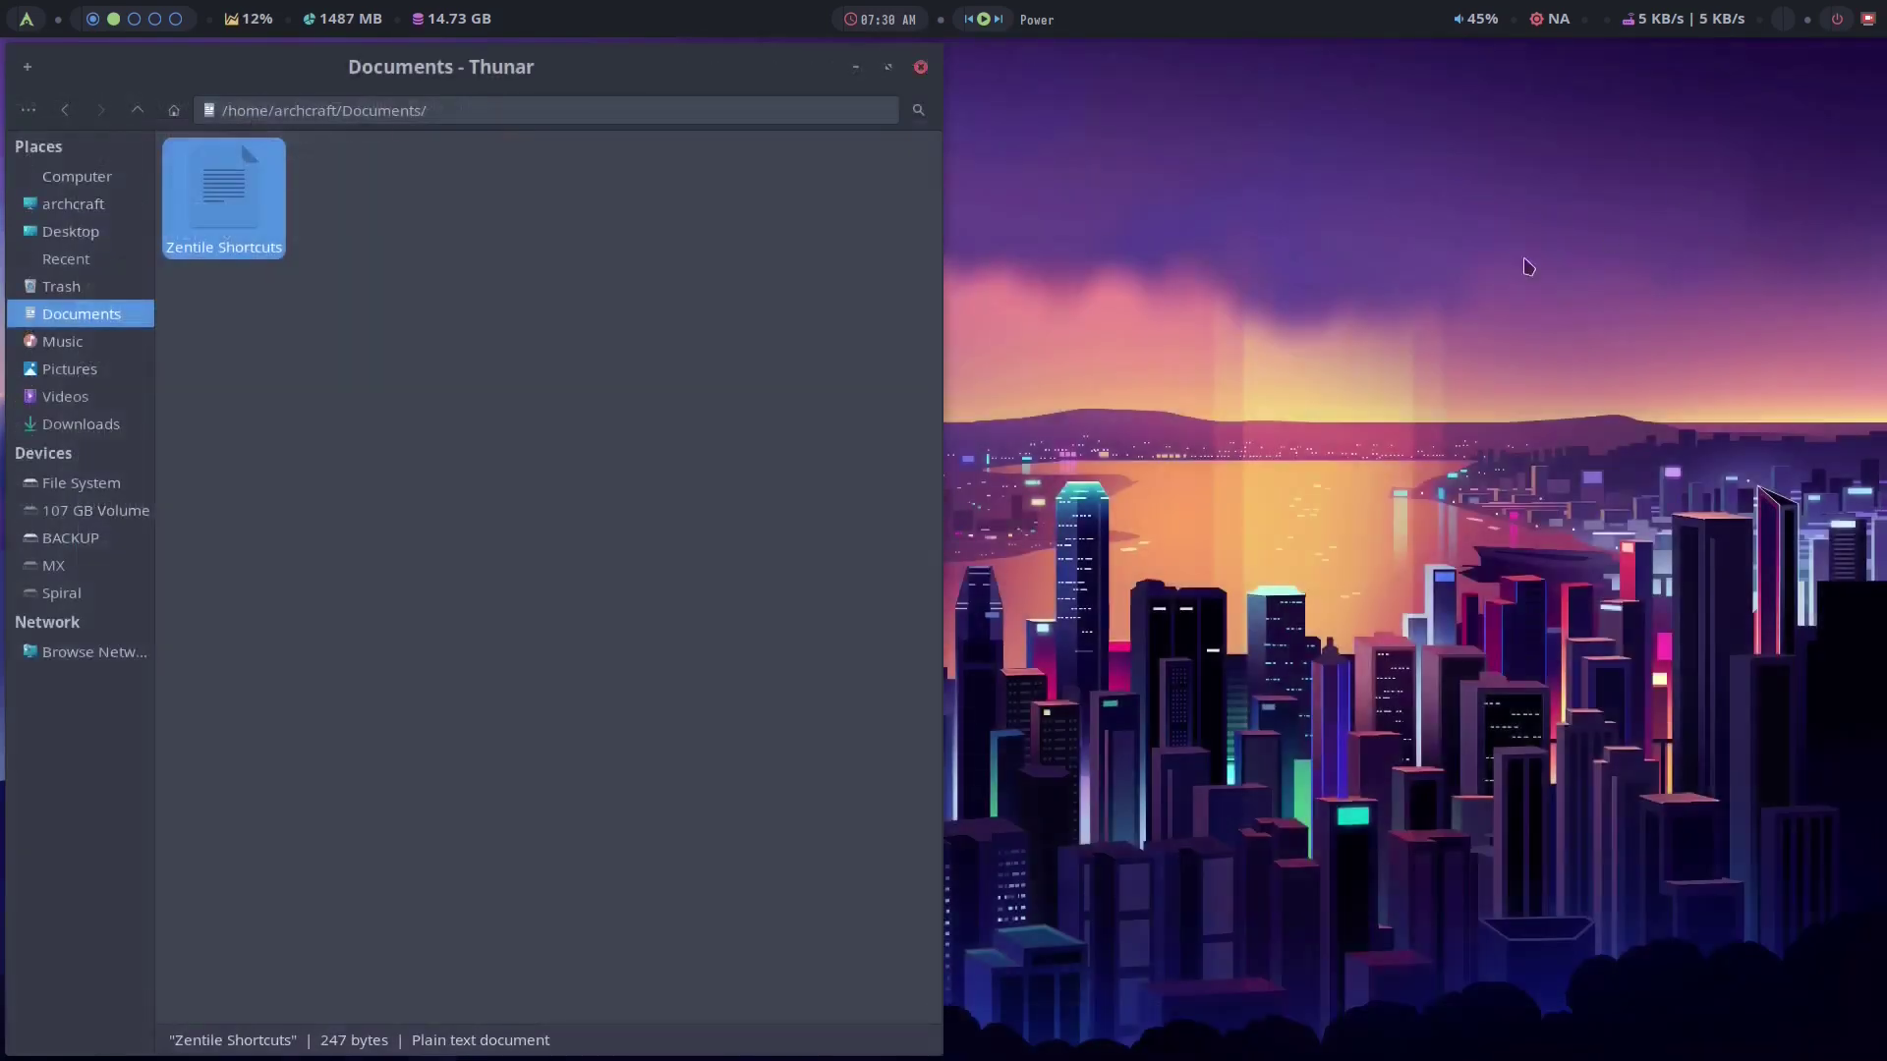
click(920, 67)
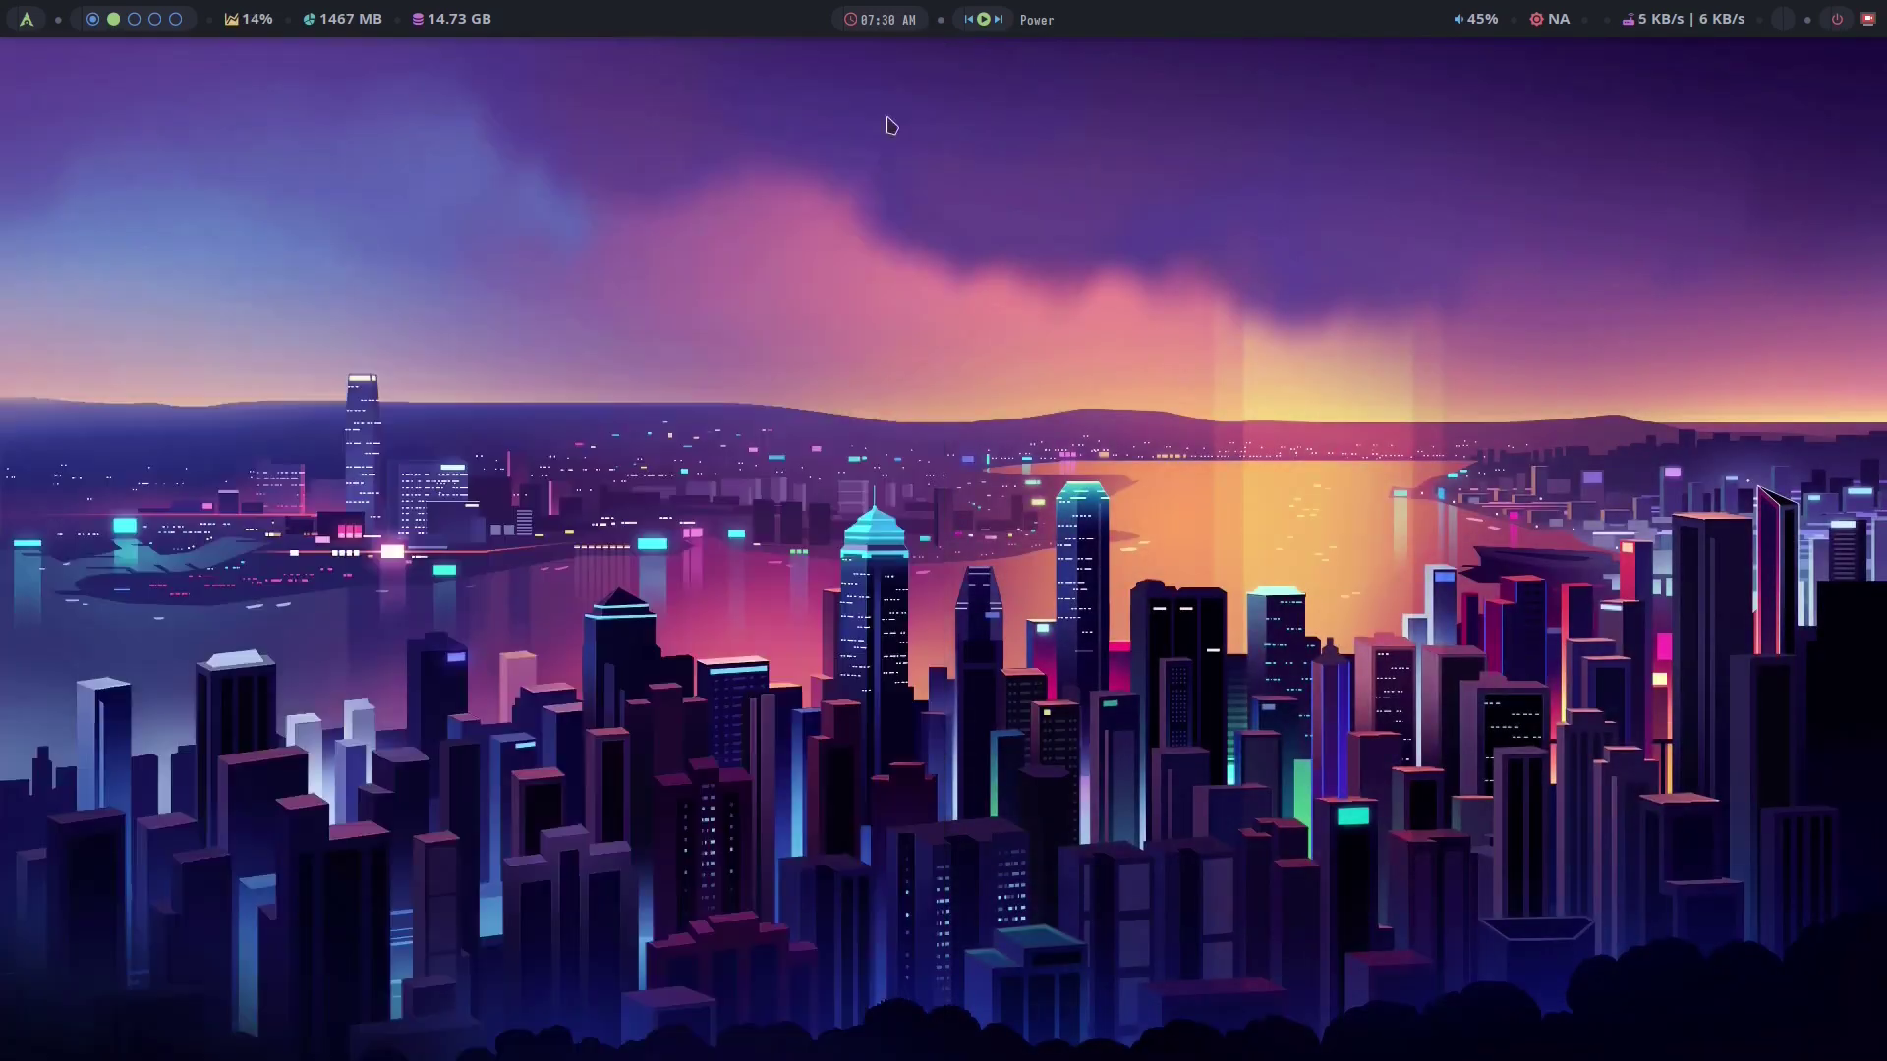